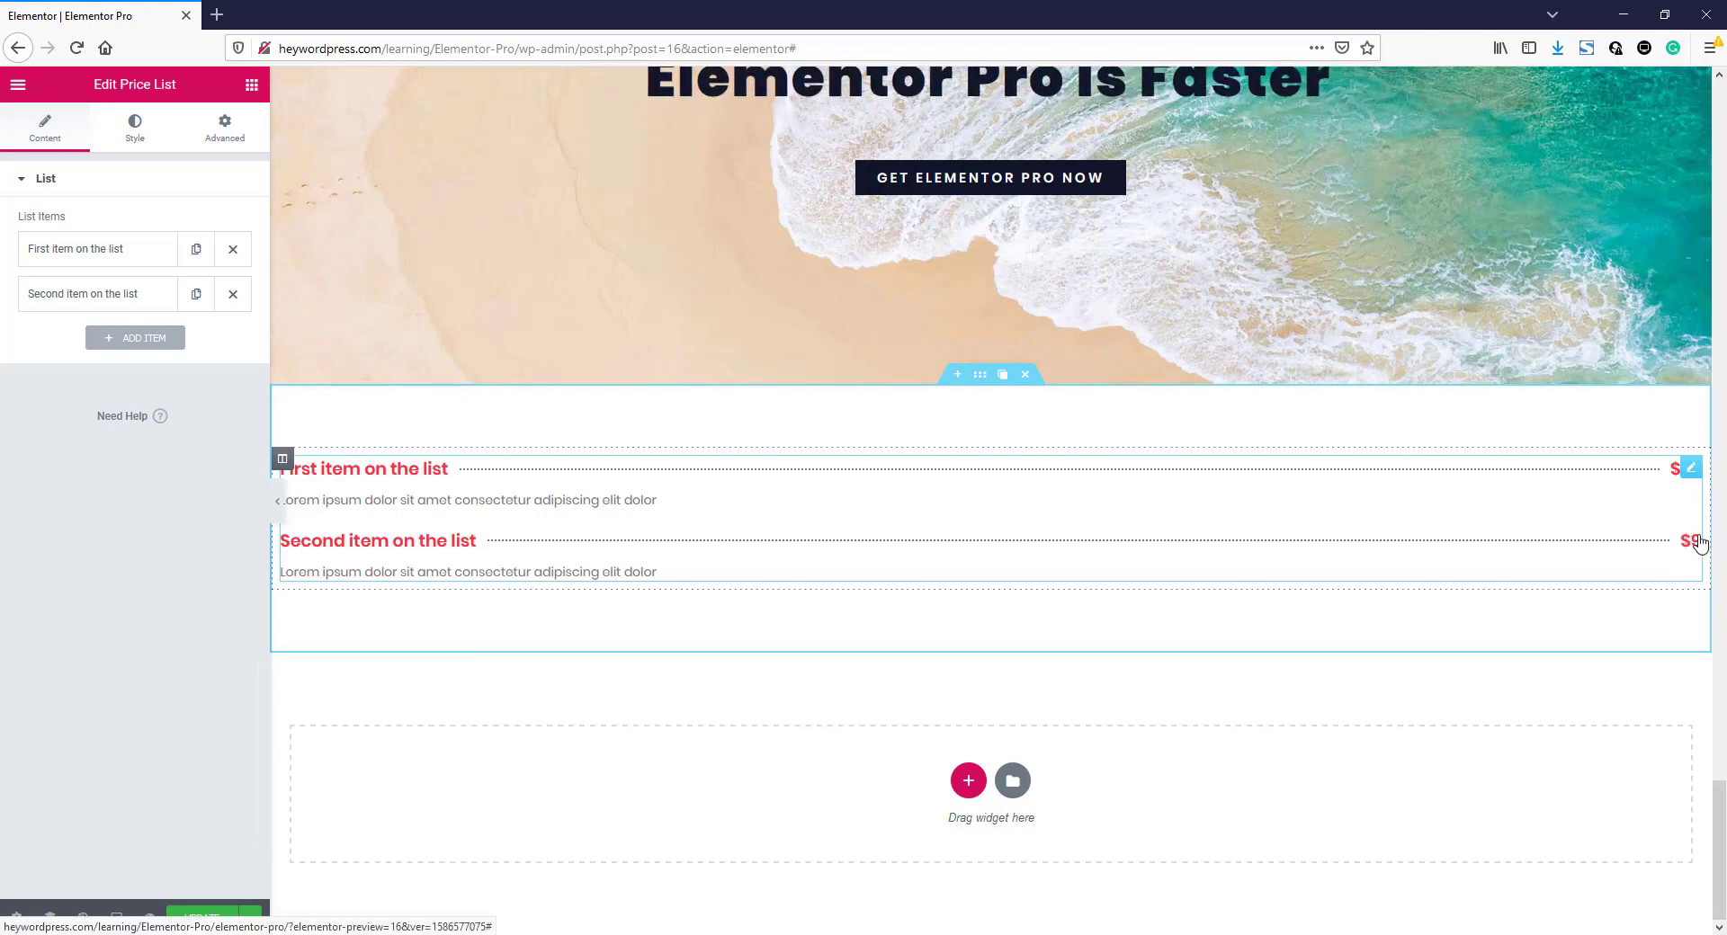
- Set the first list item's price to $120 and its title to "1st item on the list"
click(91, 251)
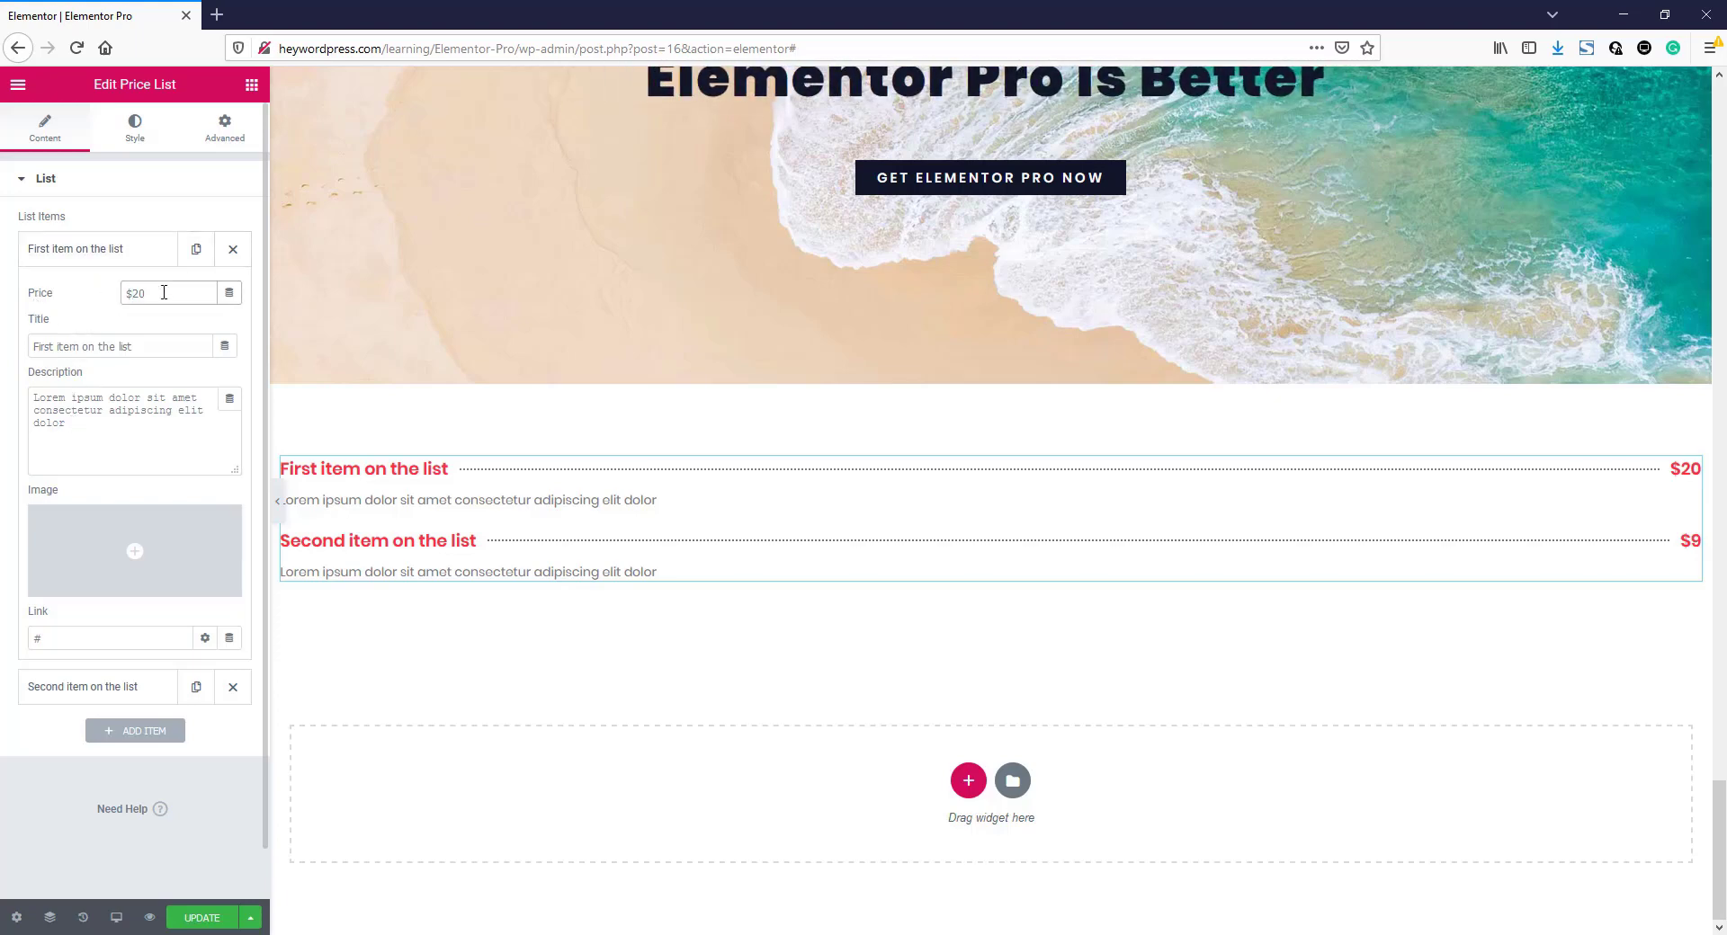
text(1)
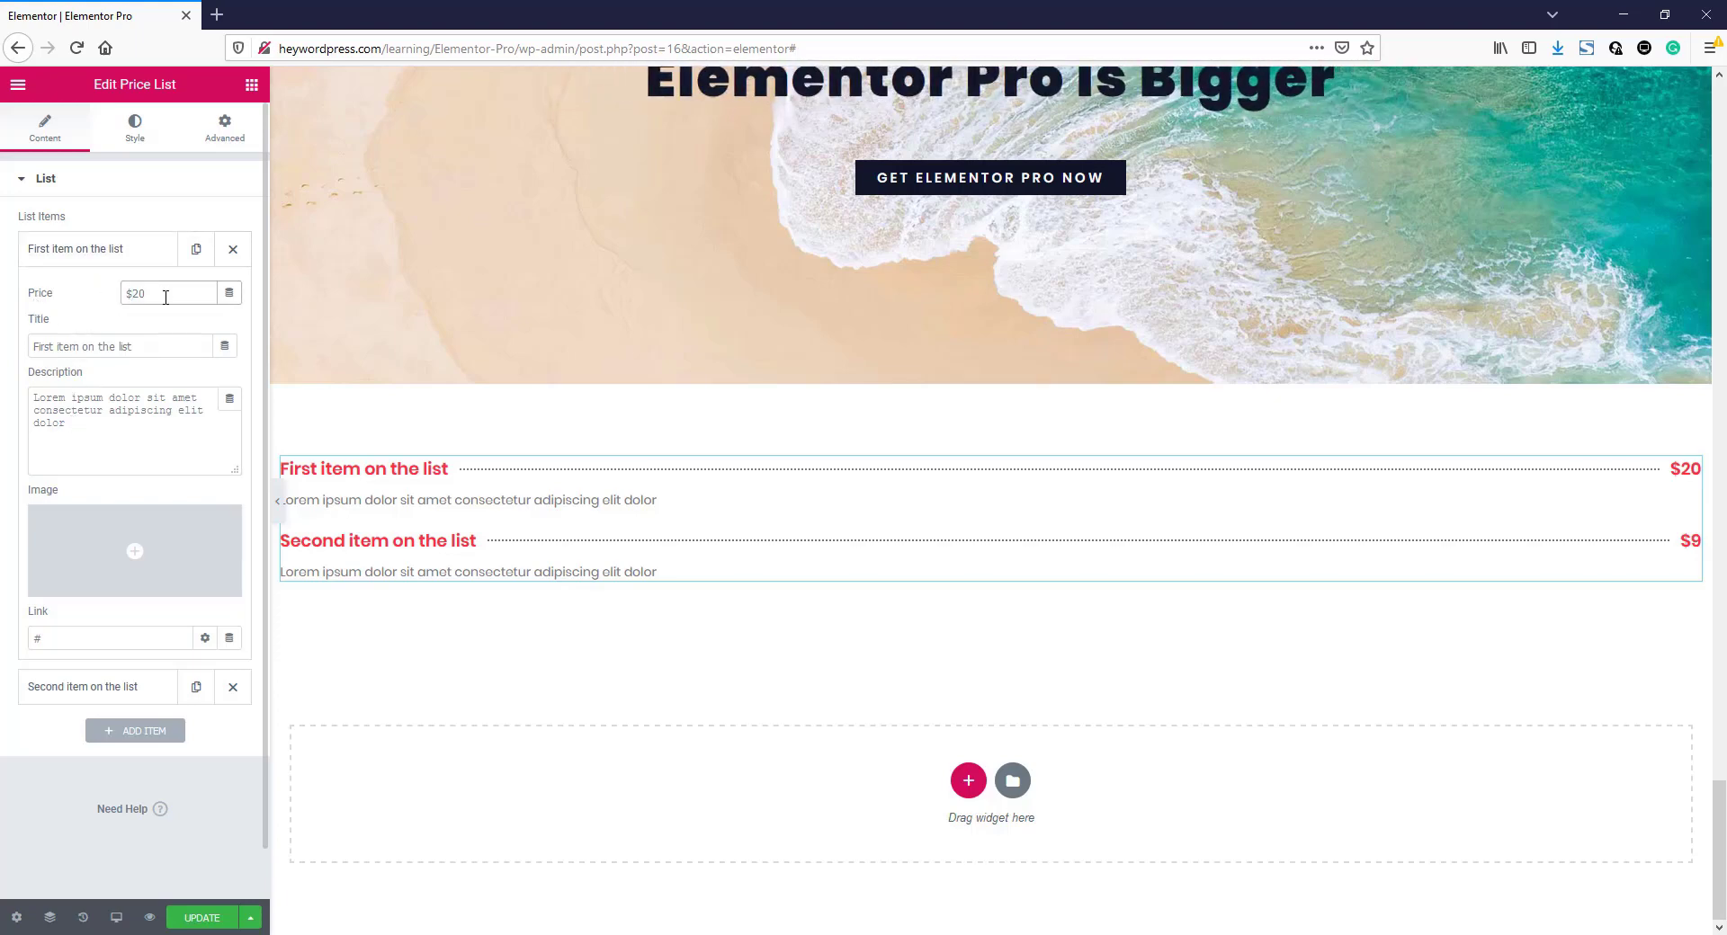
text(2)
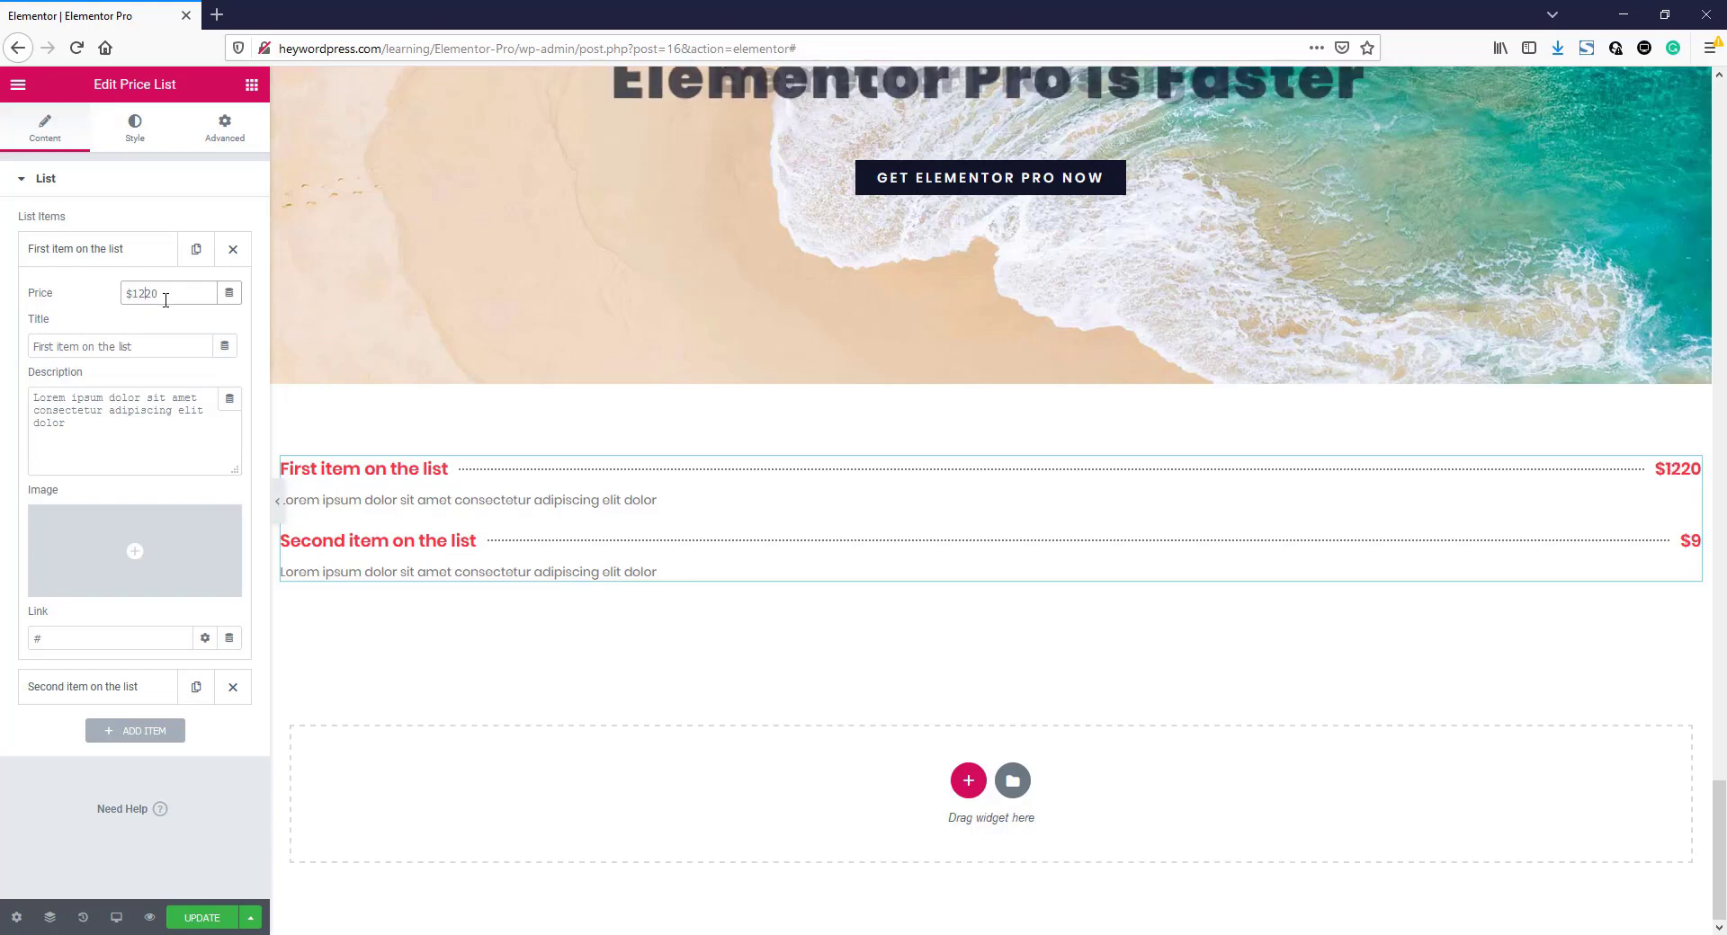
key(BackSpace)
click(44, 347)
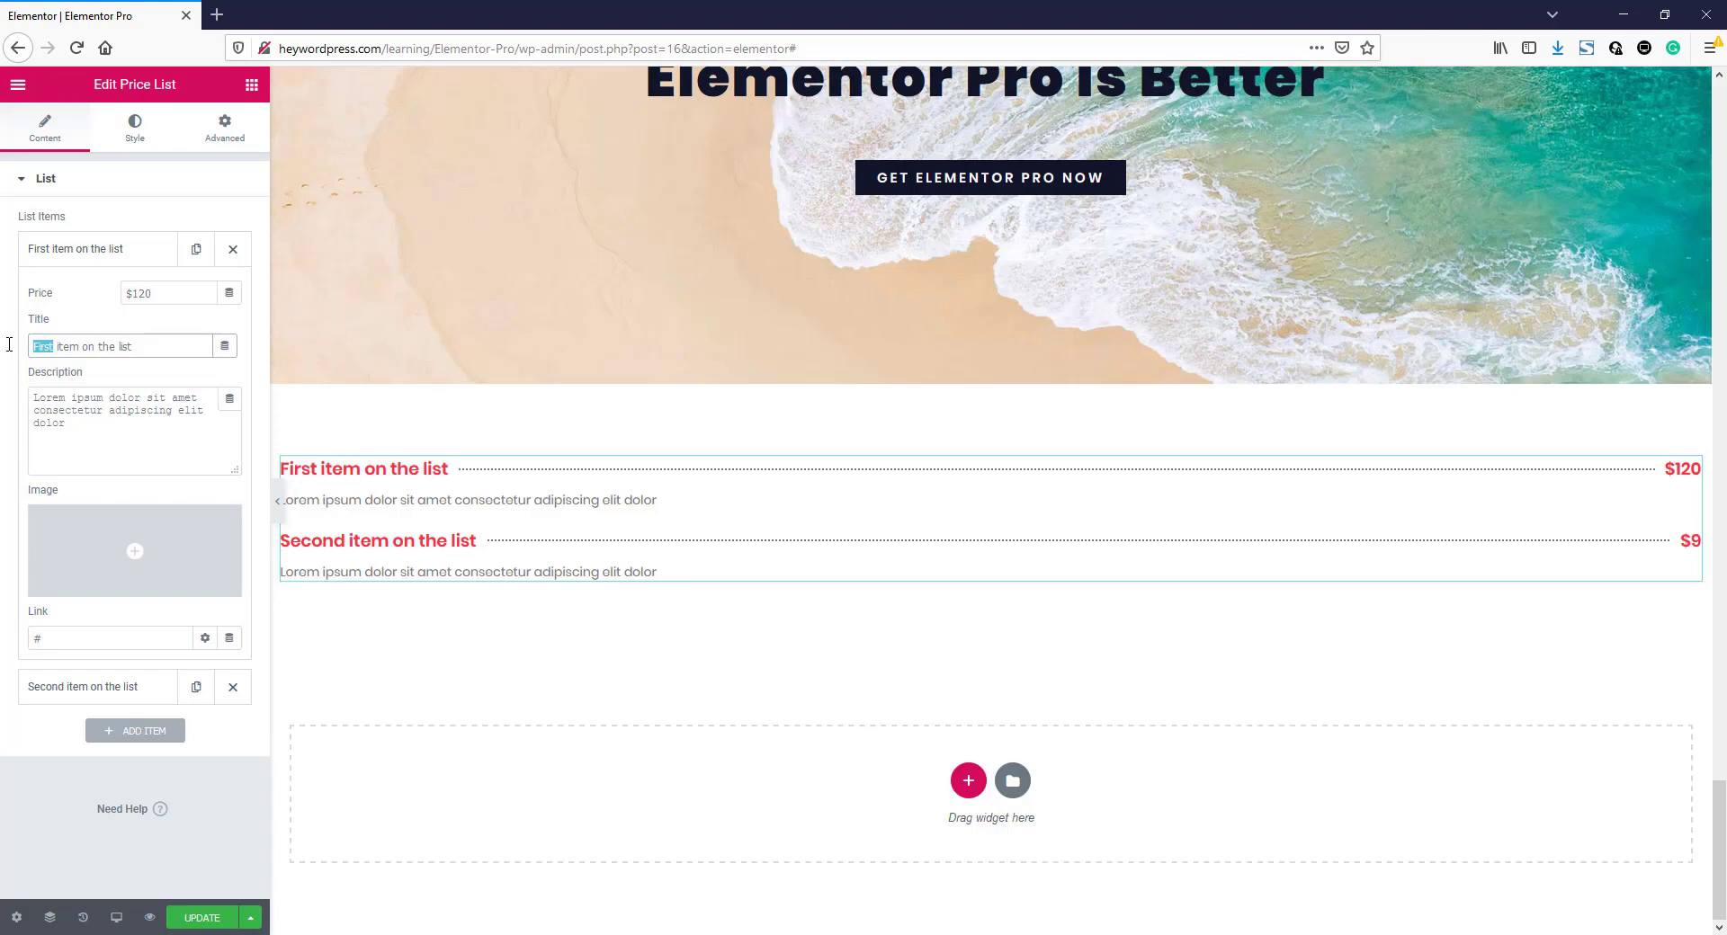
text(st)
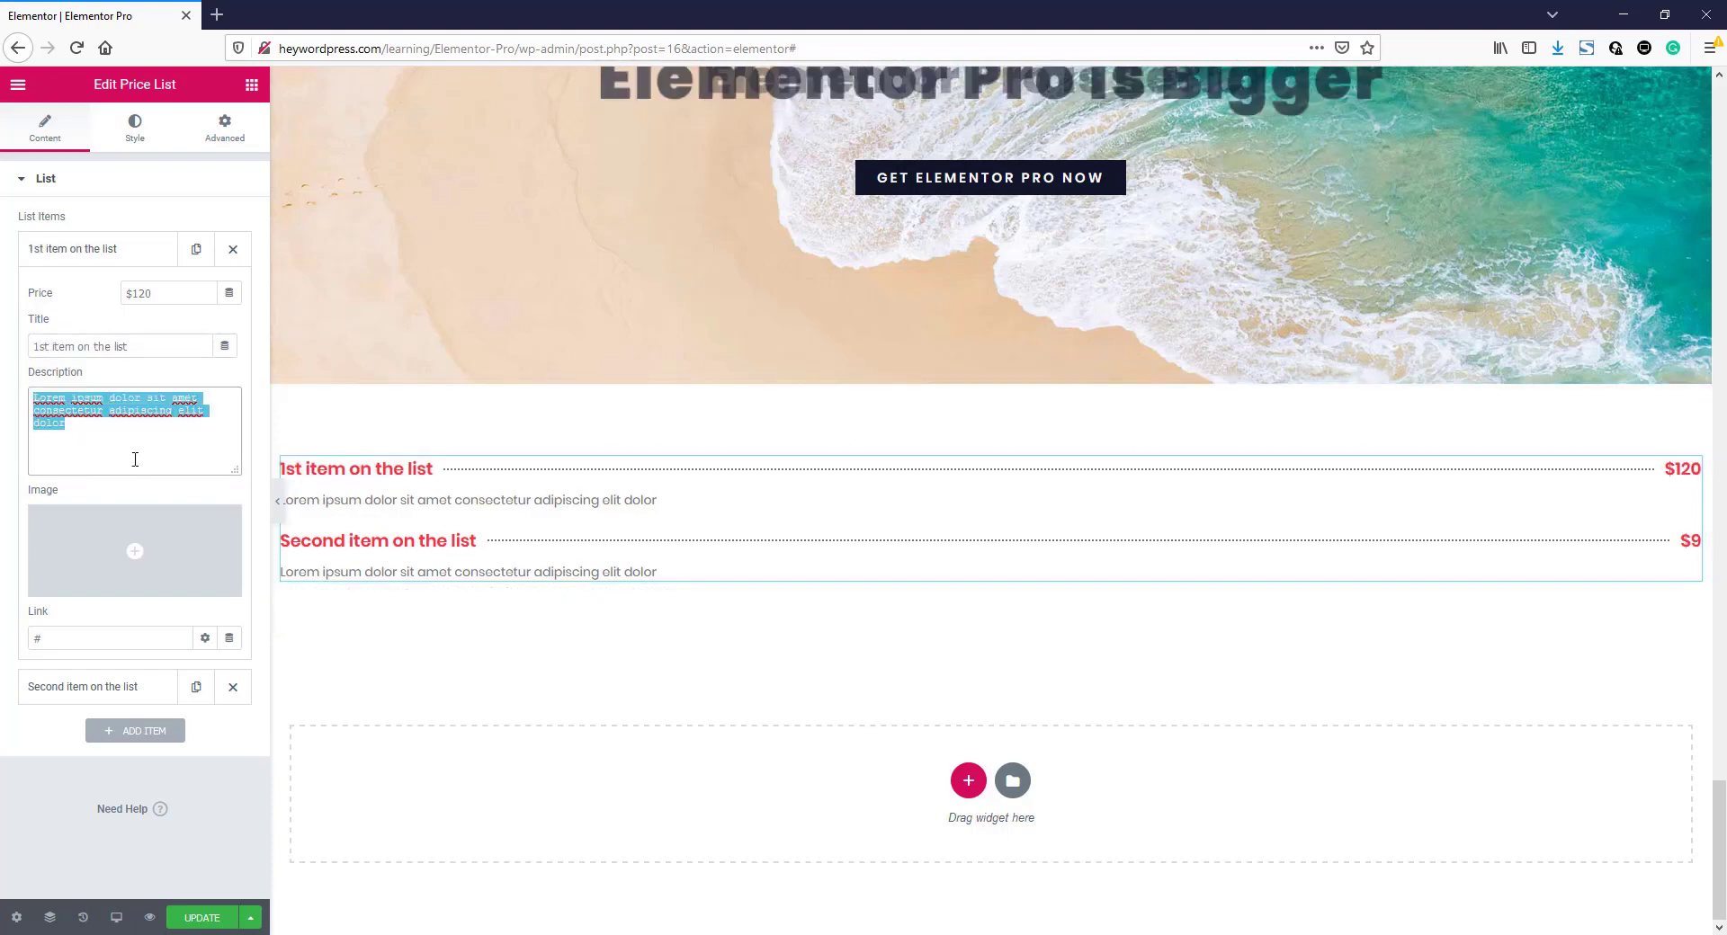
- Try the pizza photo g.chicken.size_-1.png from the media library as the 1st item's image, and remove it again
click(121, 551)
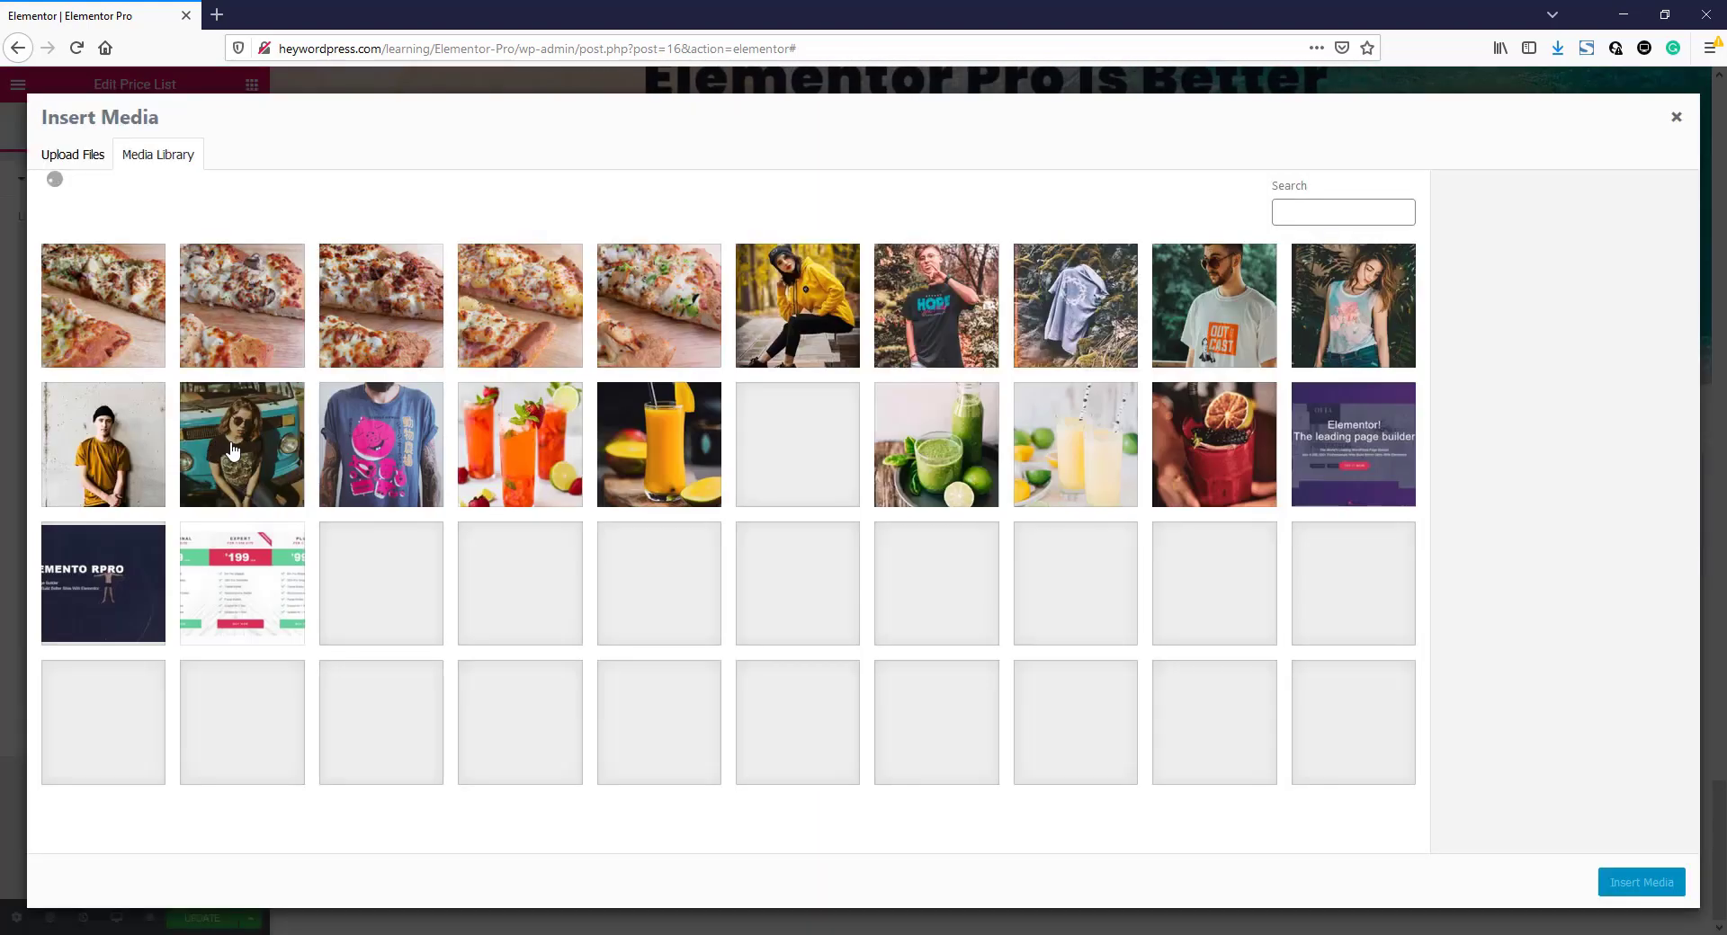
click(241, 303)
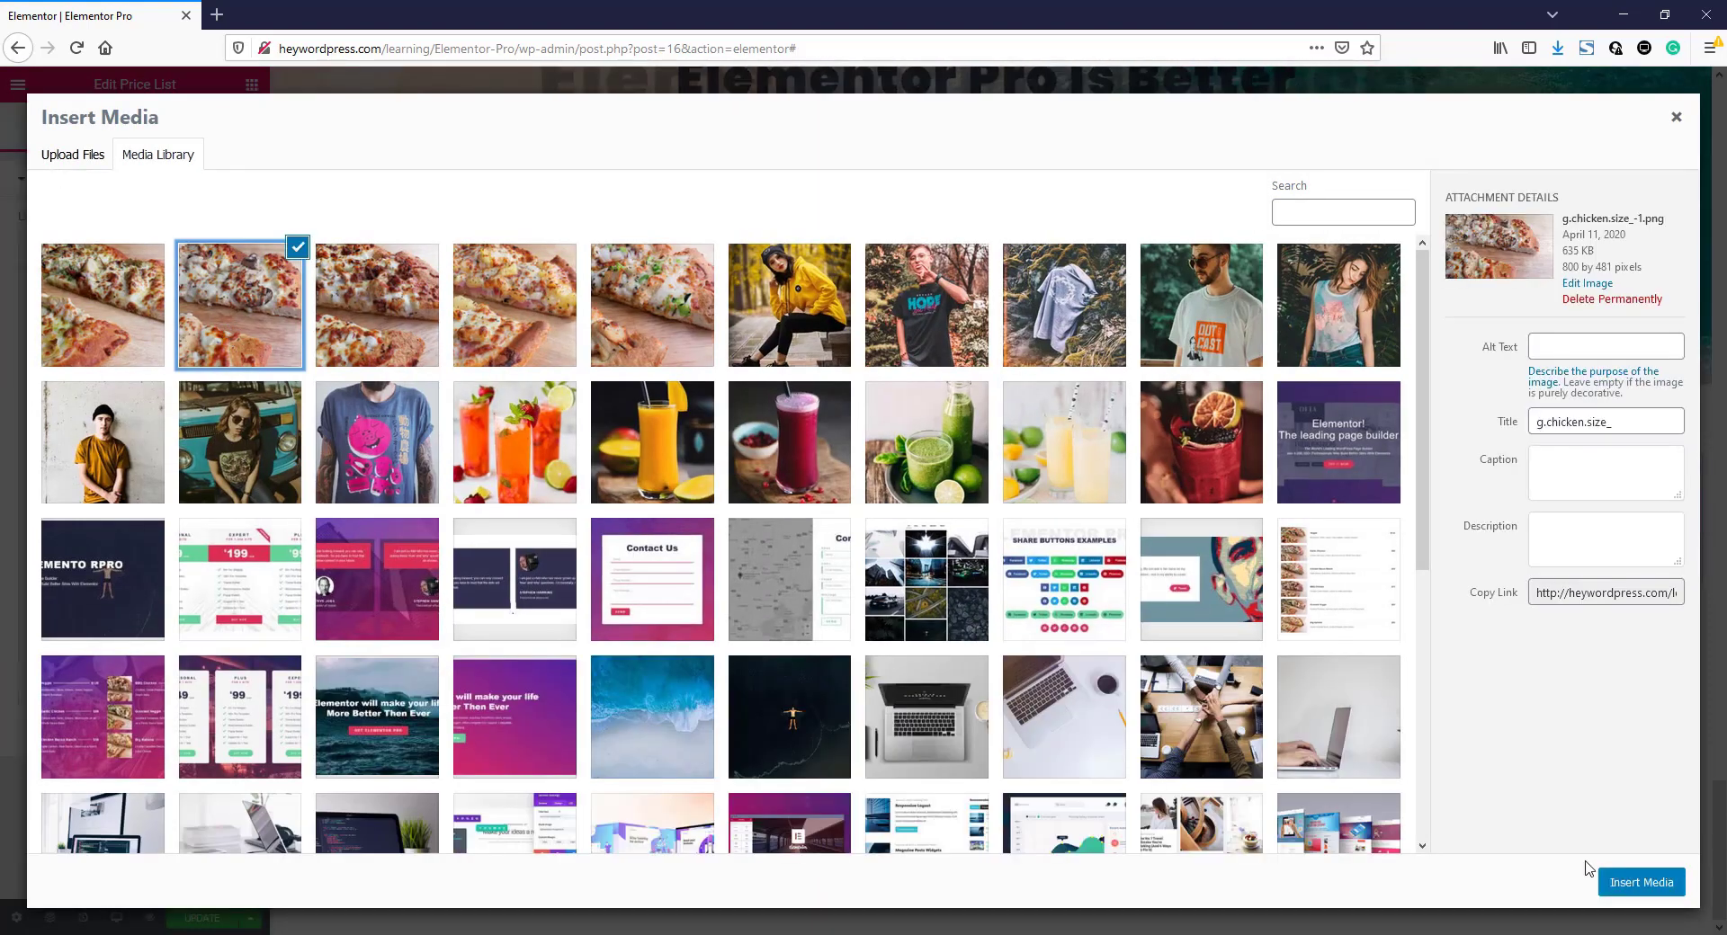
click(1630, 883)
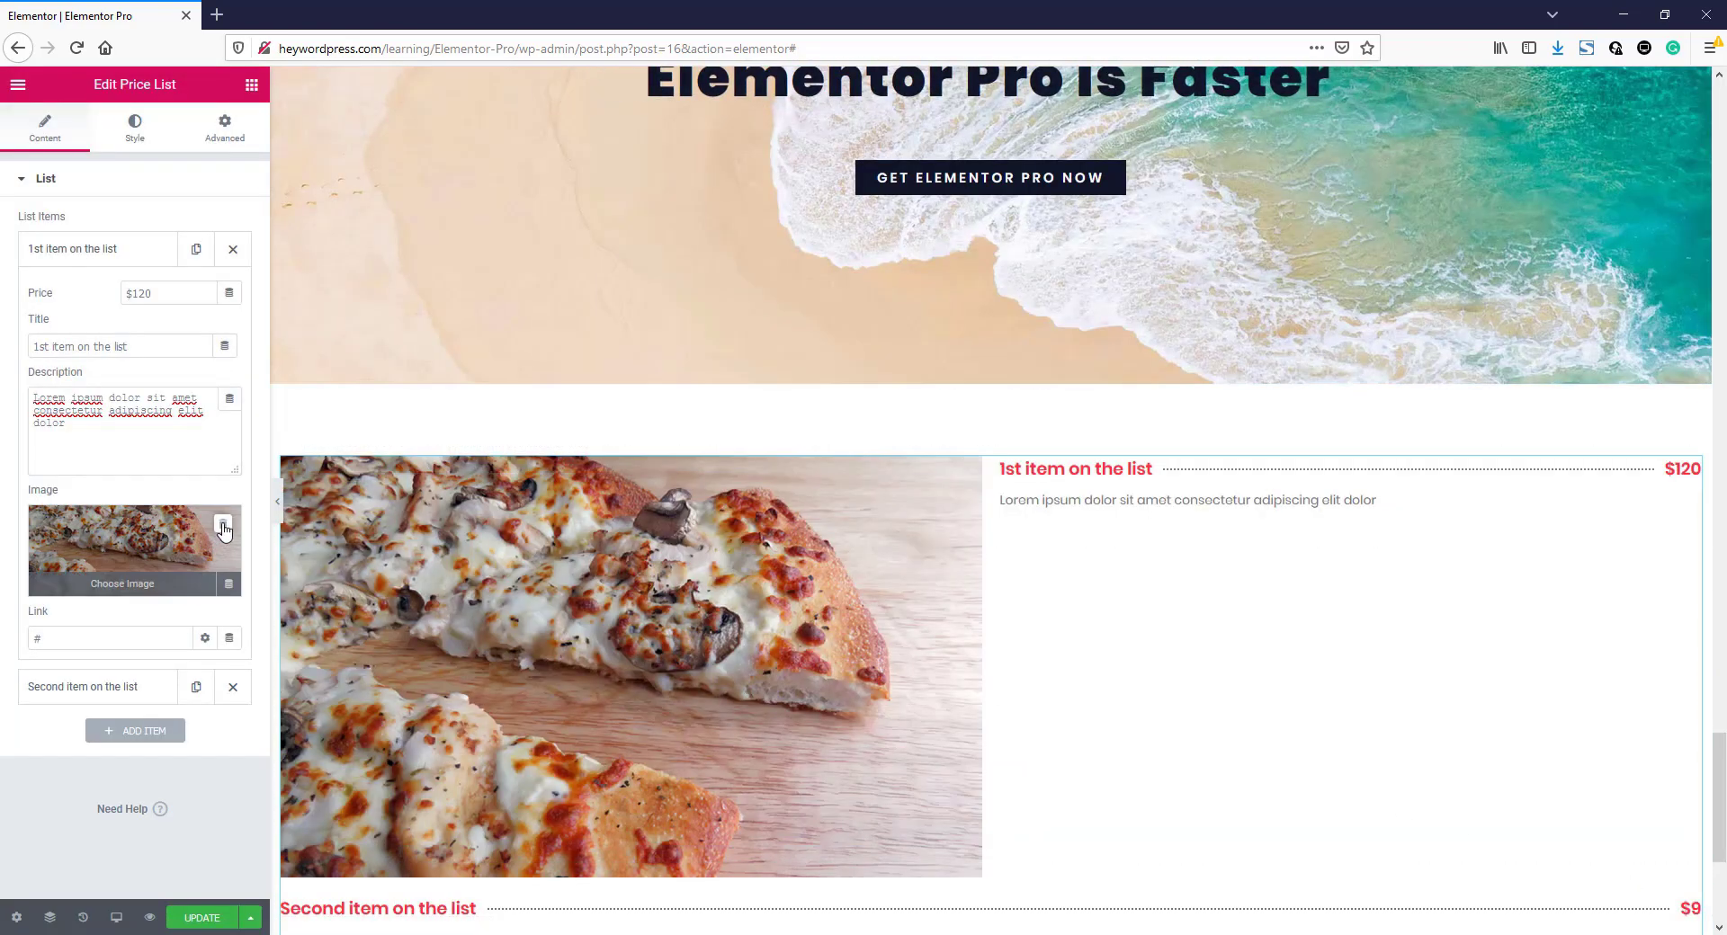
click(223, 527)
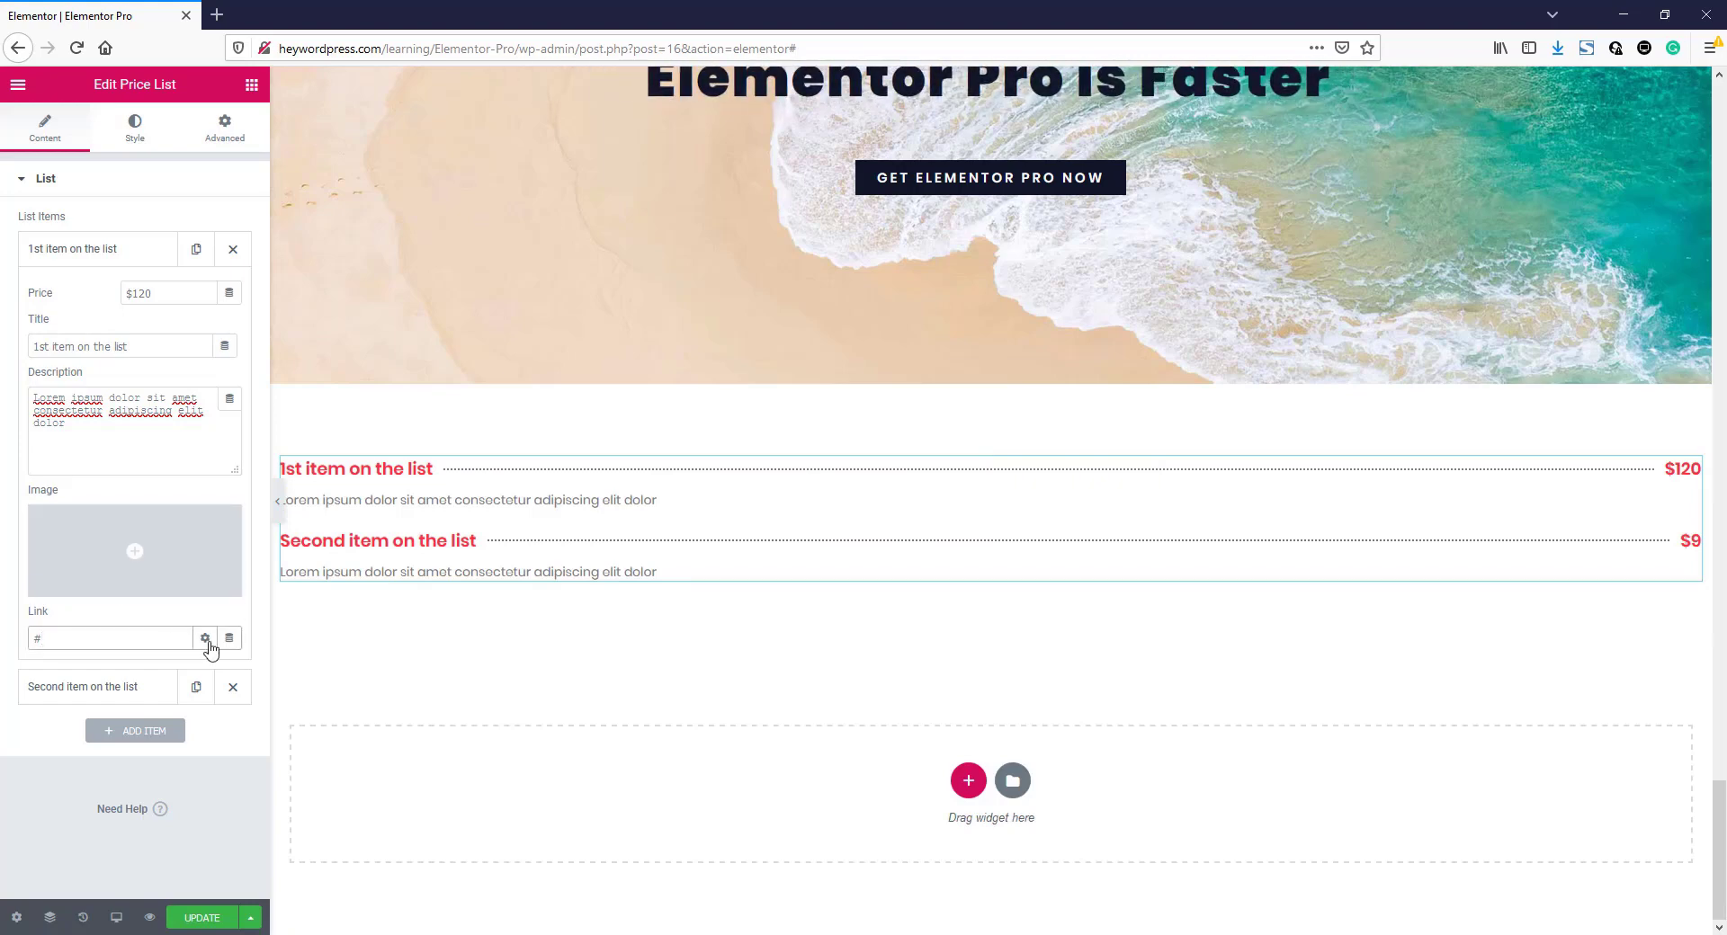
- Look through the dynamic tags available for the 1st item's link and collapse the item's settings
click(229, 639)
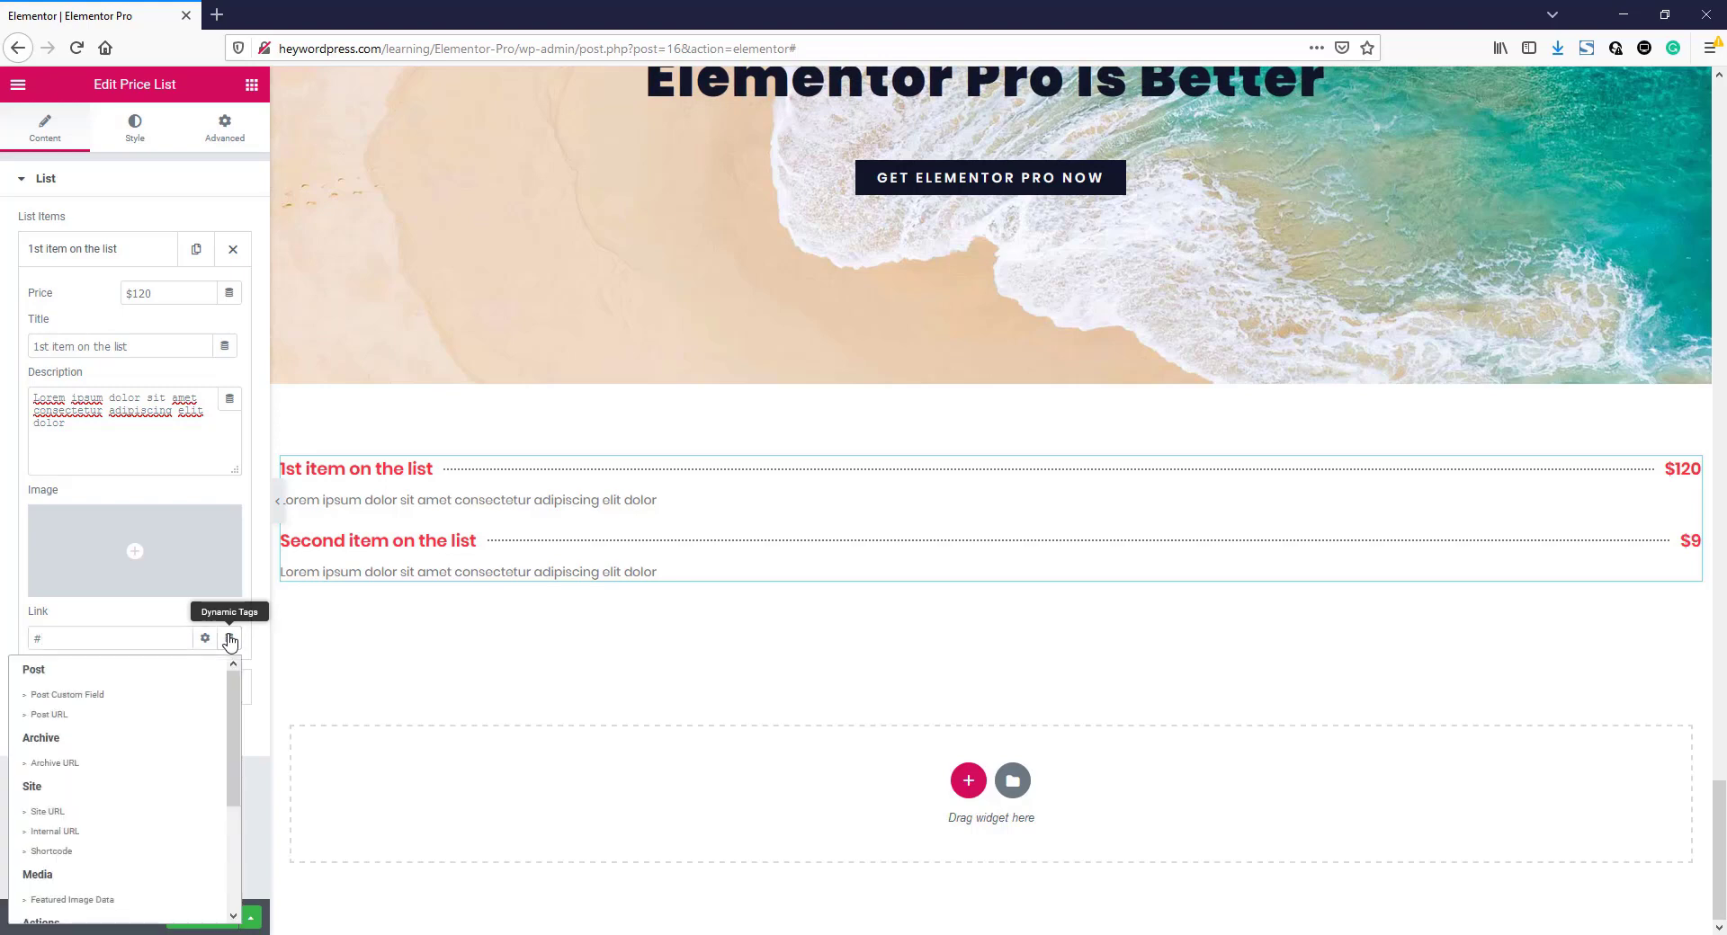
click(159, 639)
click(120, 252)
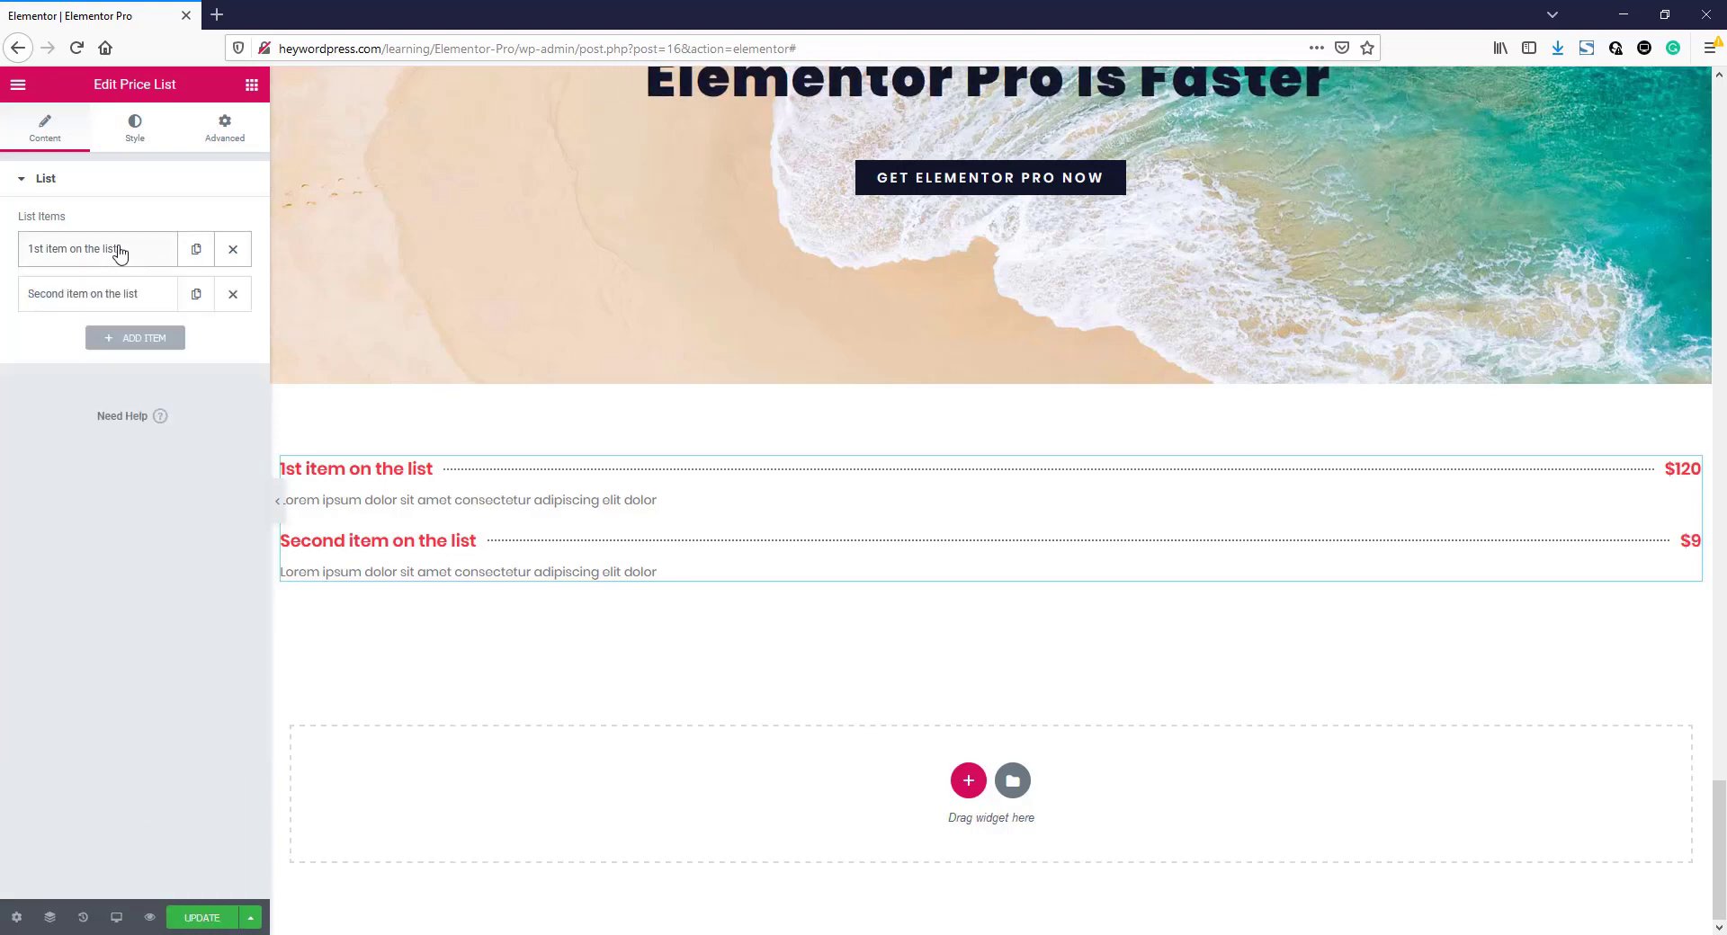
- Delete the second list item and duplicate the 1st item in its place
click(233, 297)
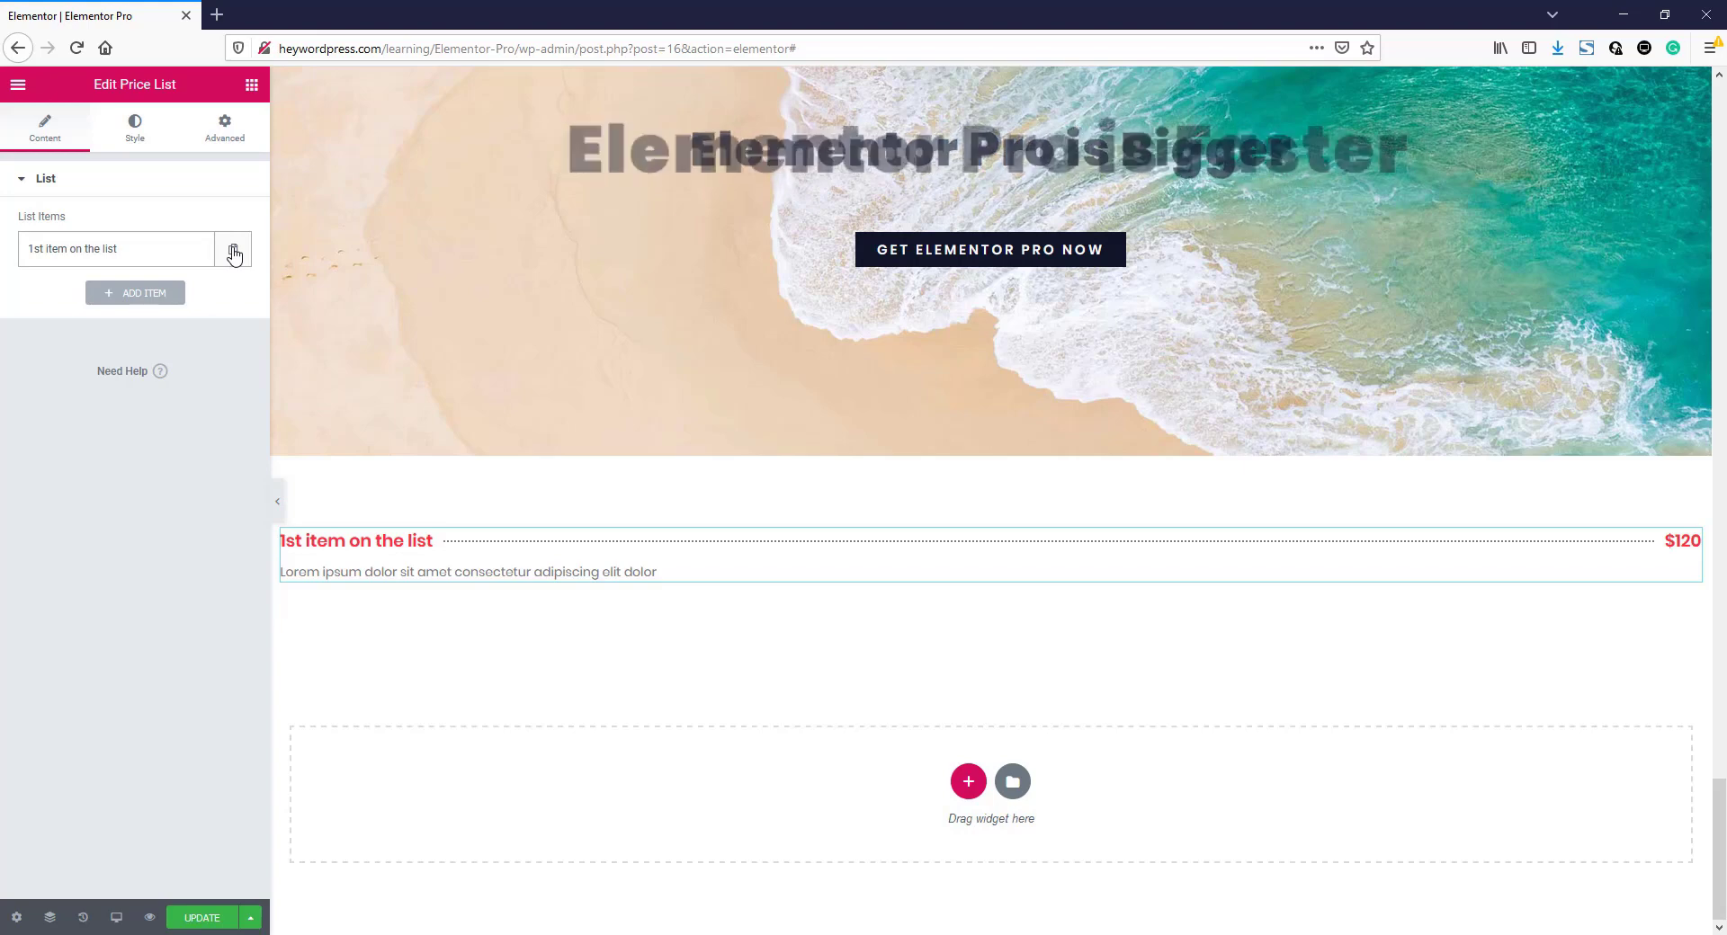
click(233, 252)
- Retitle the duplicated item "2nd item on the list" and set its price to $220
click(108, 293)
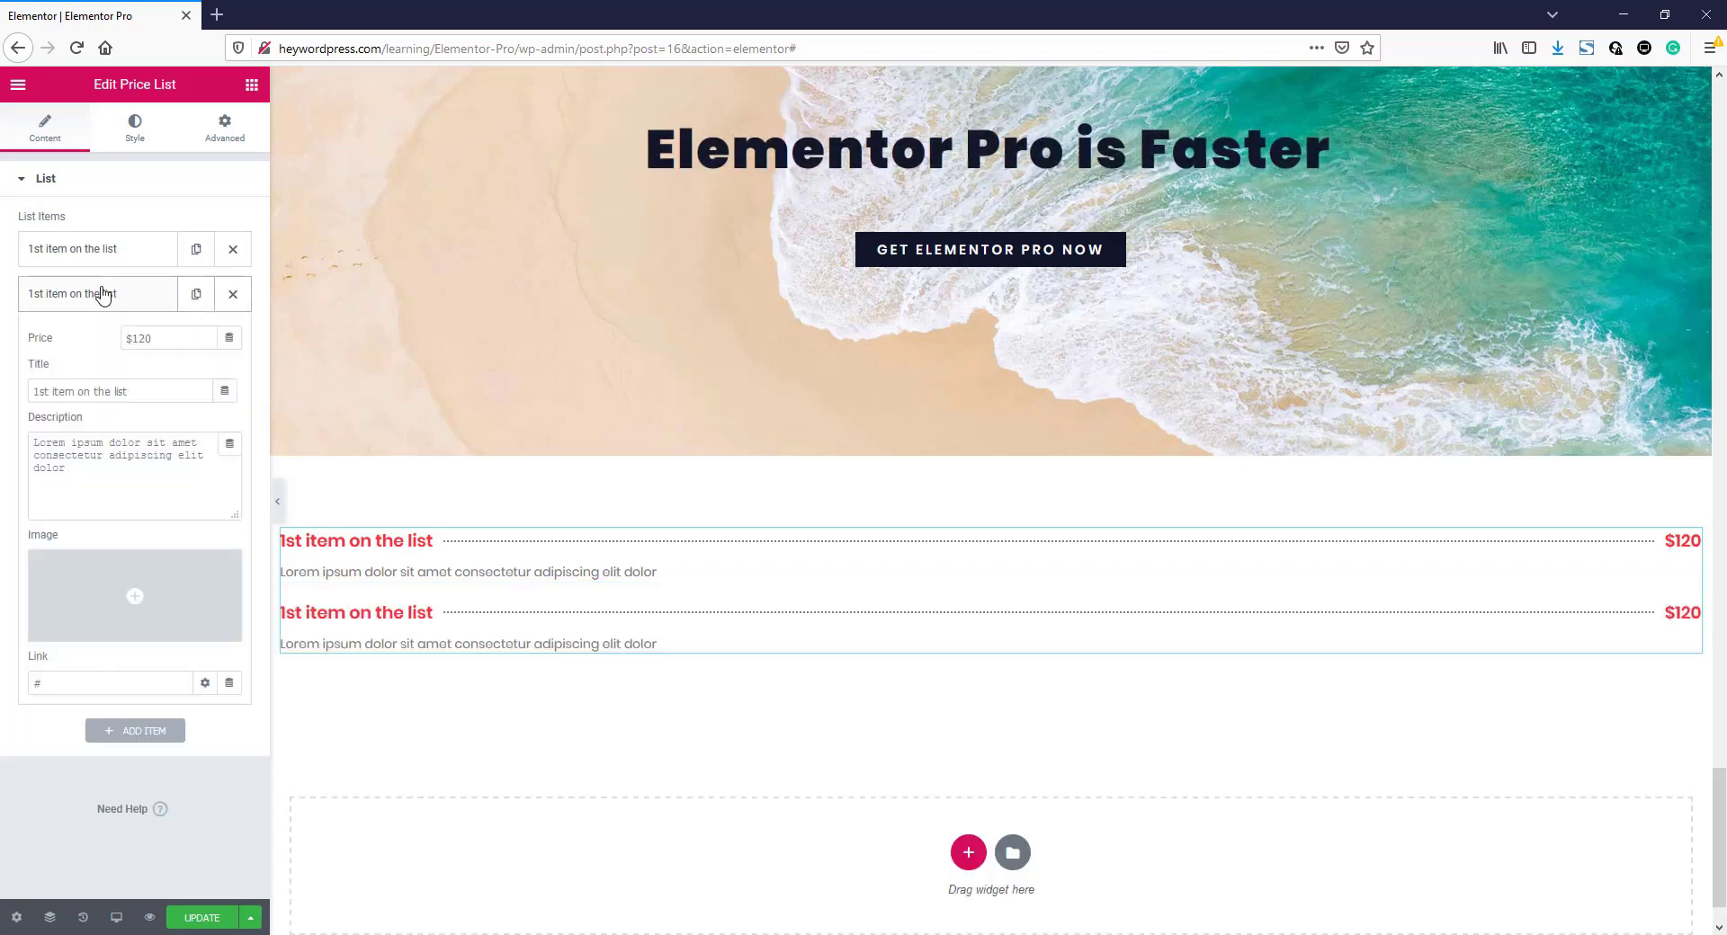
double_click(42, 392)
text(2nd)
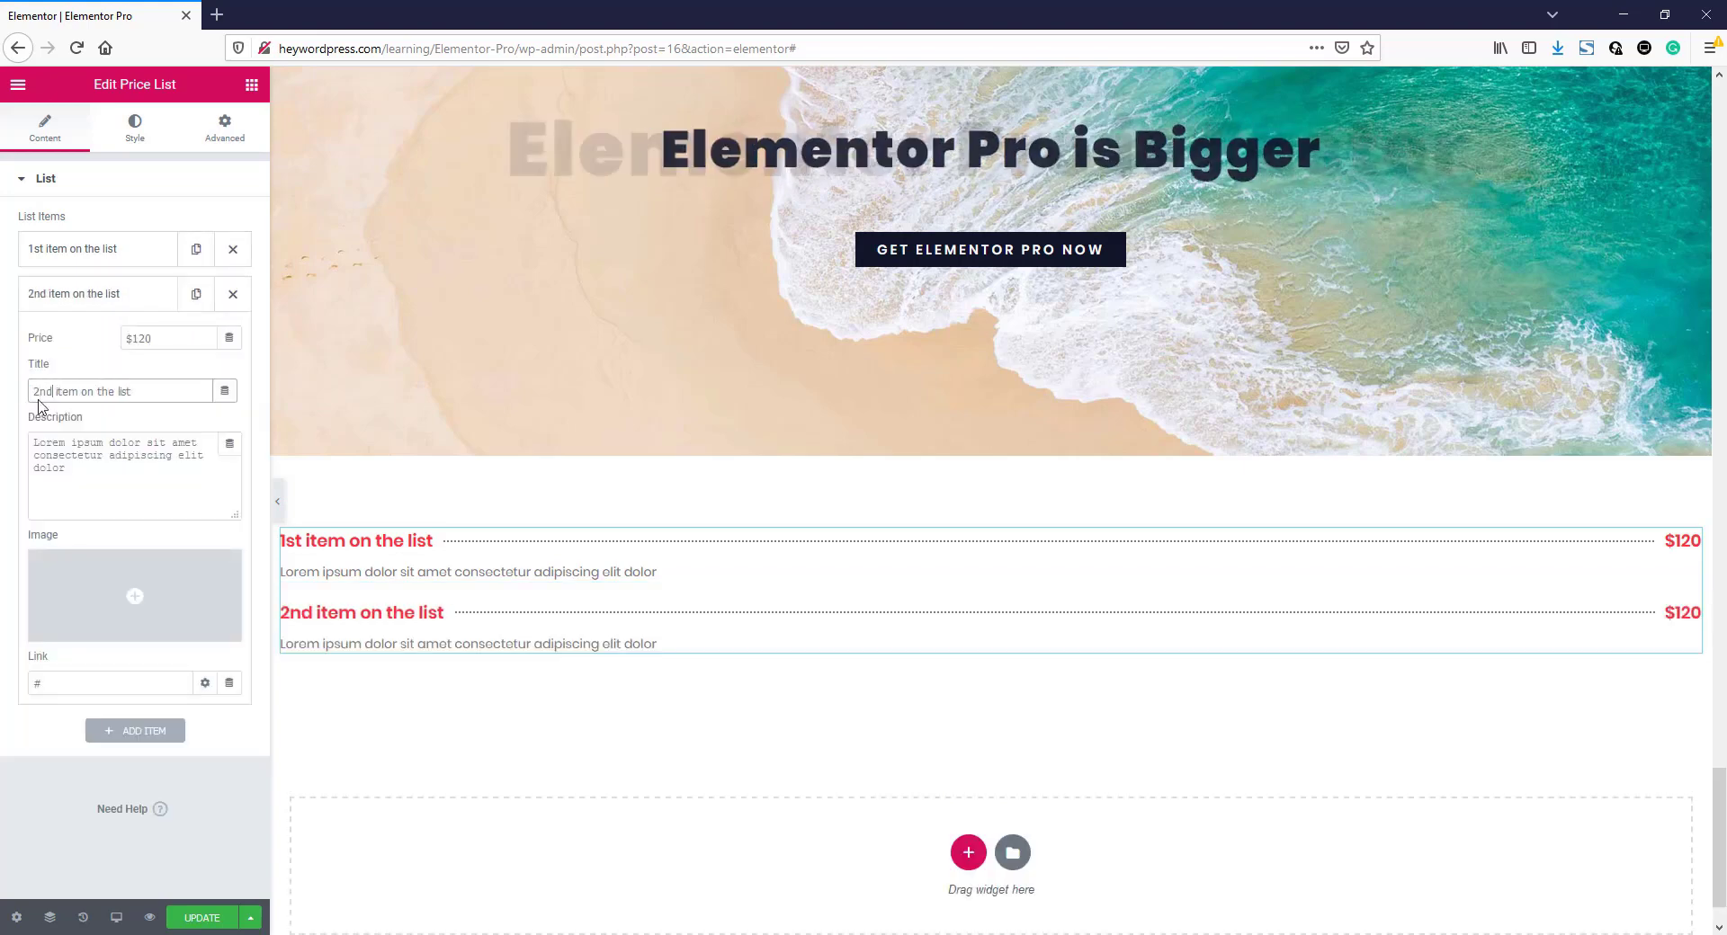
drag(135, 344, 131, 345)
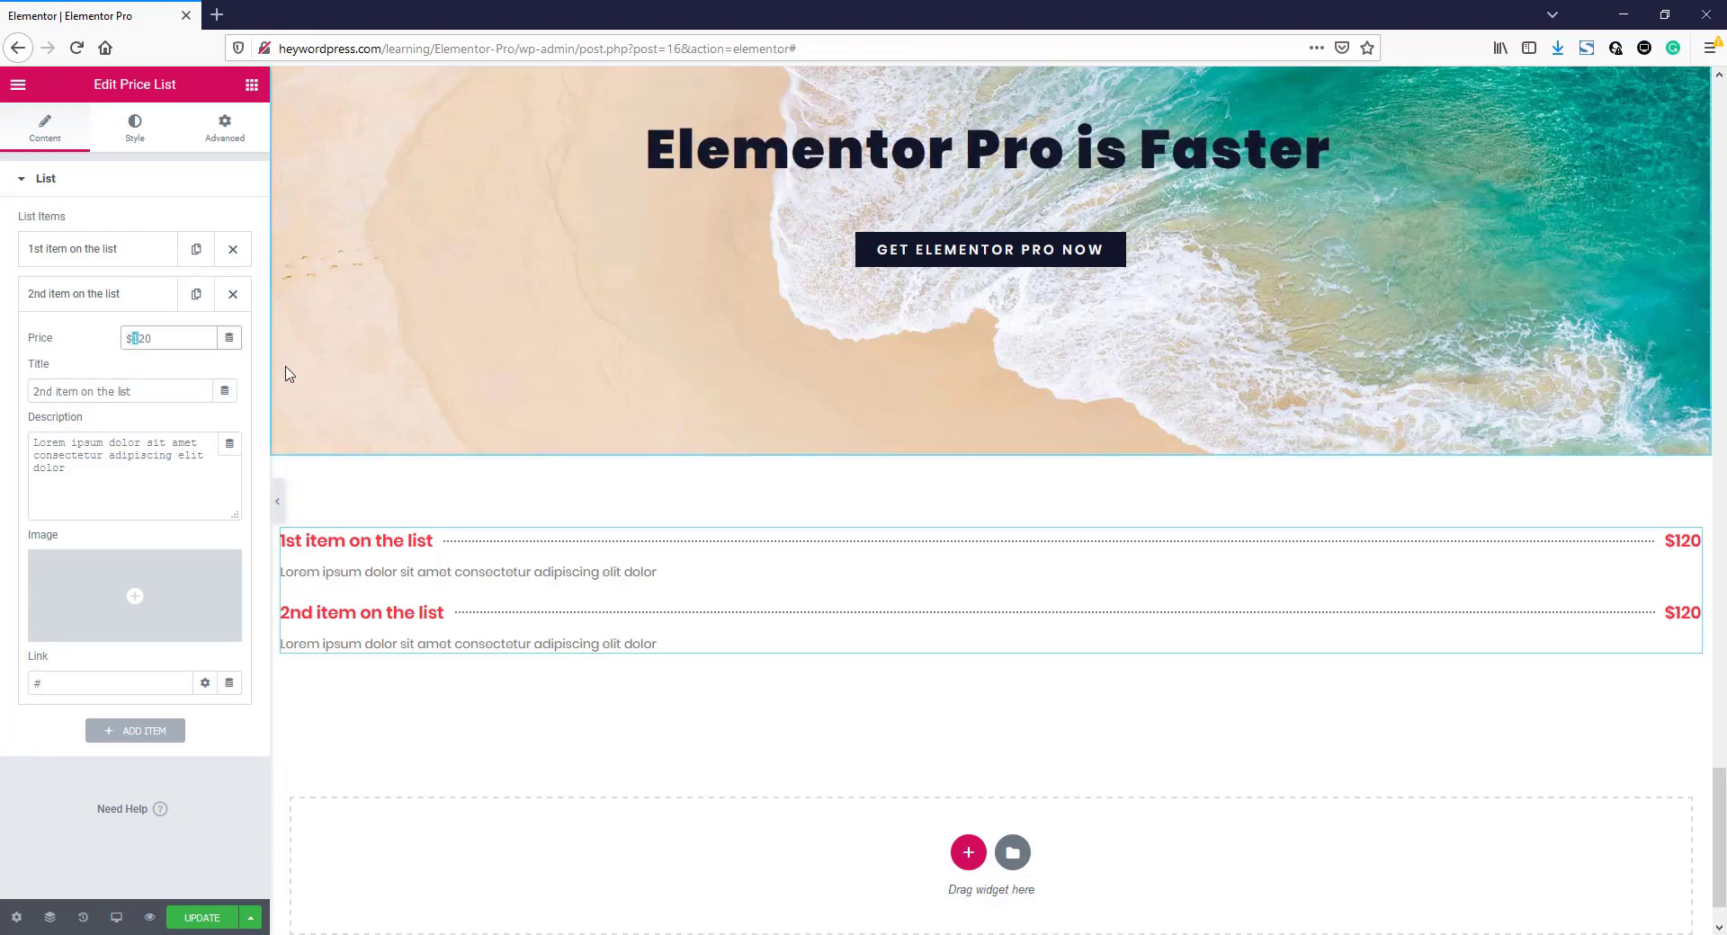
text(2)
click(133, 304)
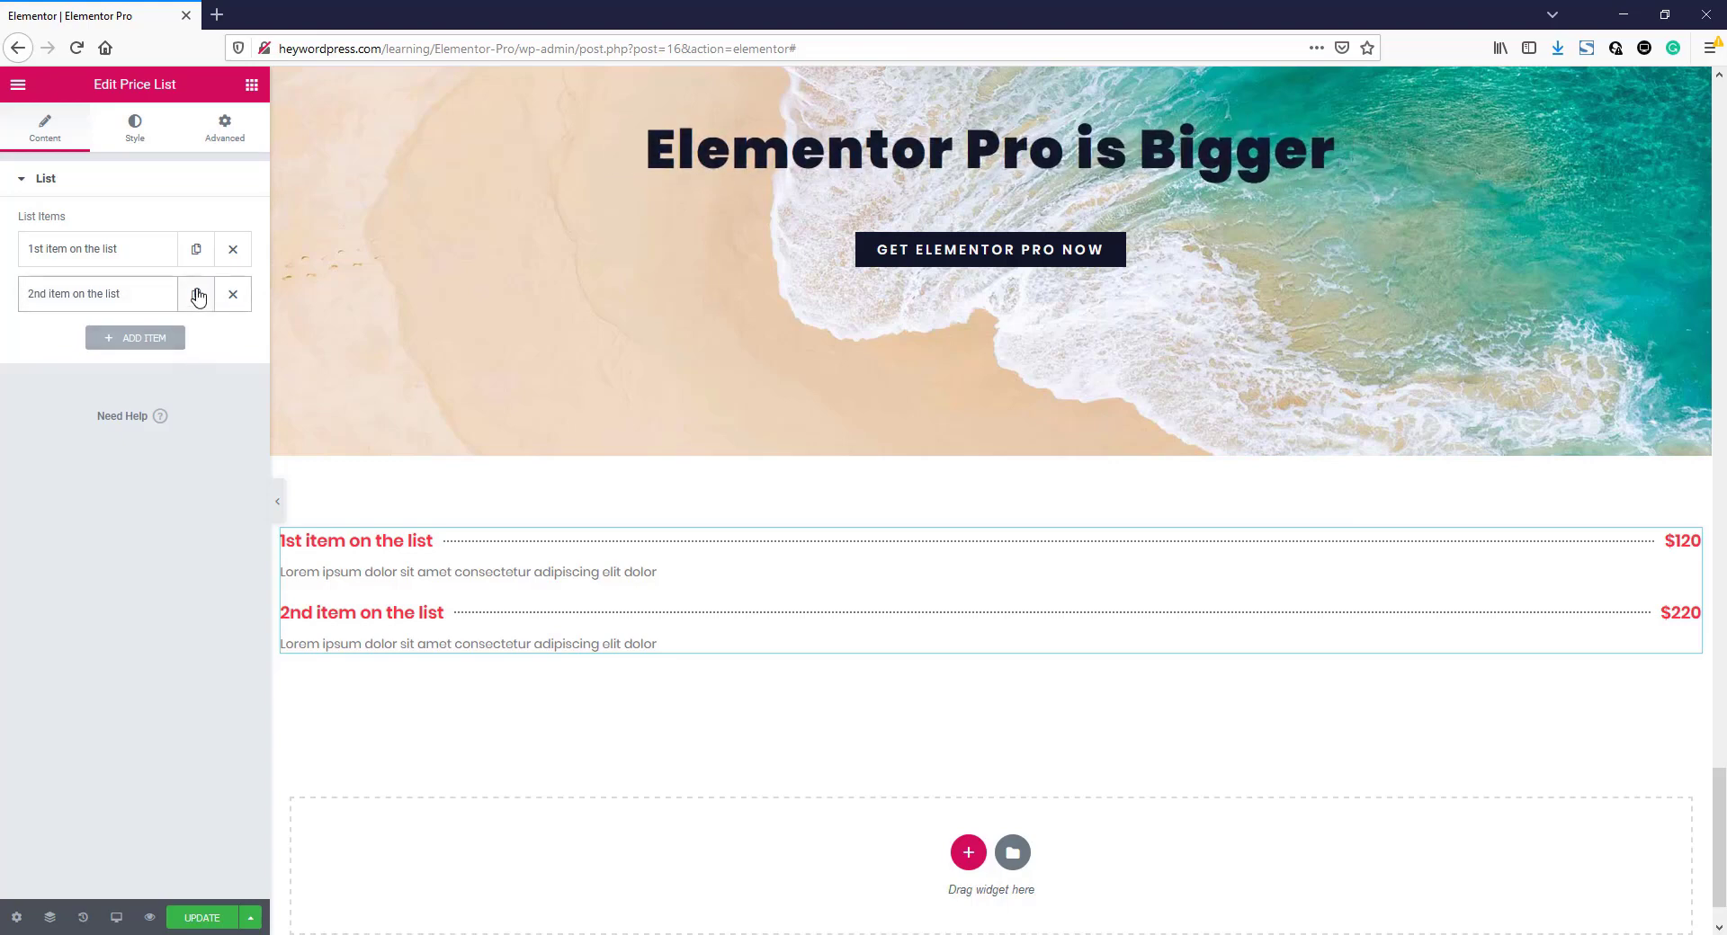
- Duplicate the 2nd item, giving the copy the title "3rd item on the list" and a price of $320
click(197, 295)
click(122, 340)
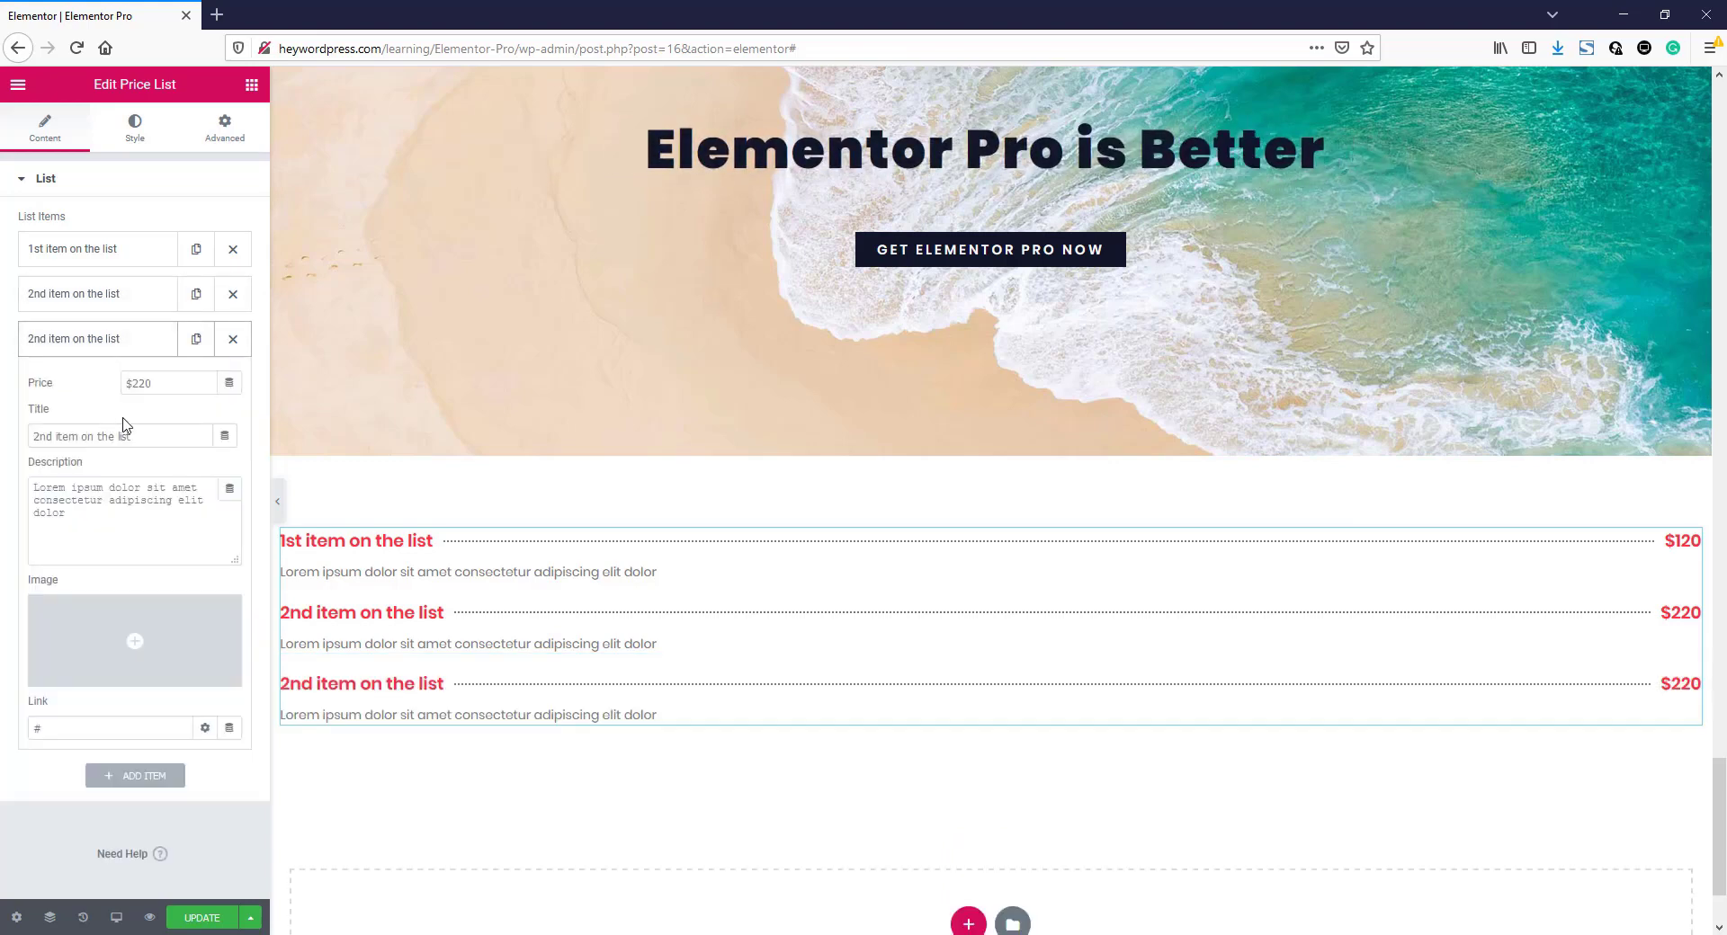
drag(52, 436, 18, 441)
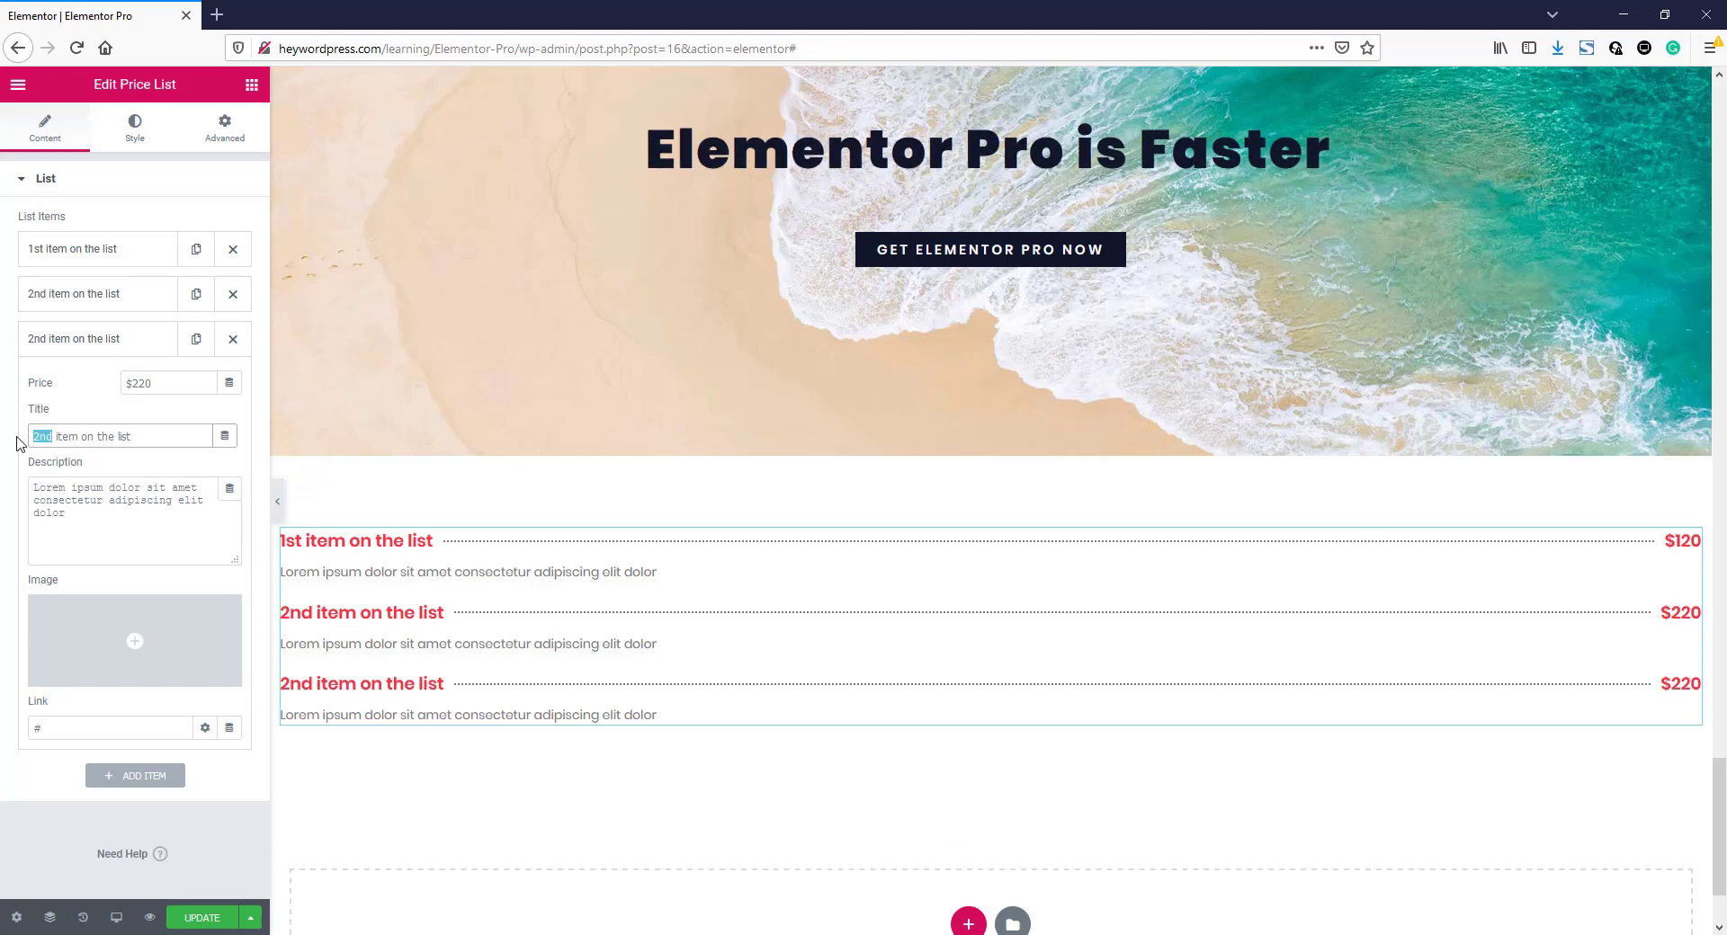
text(3rd)
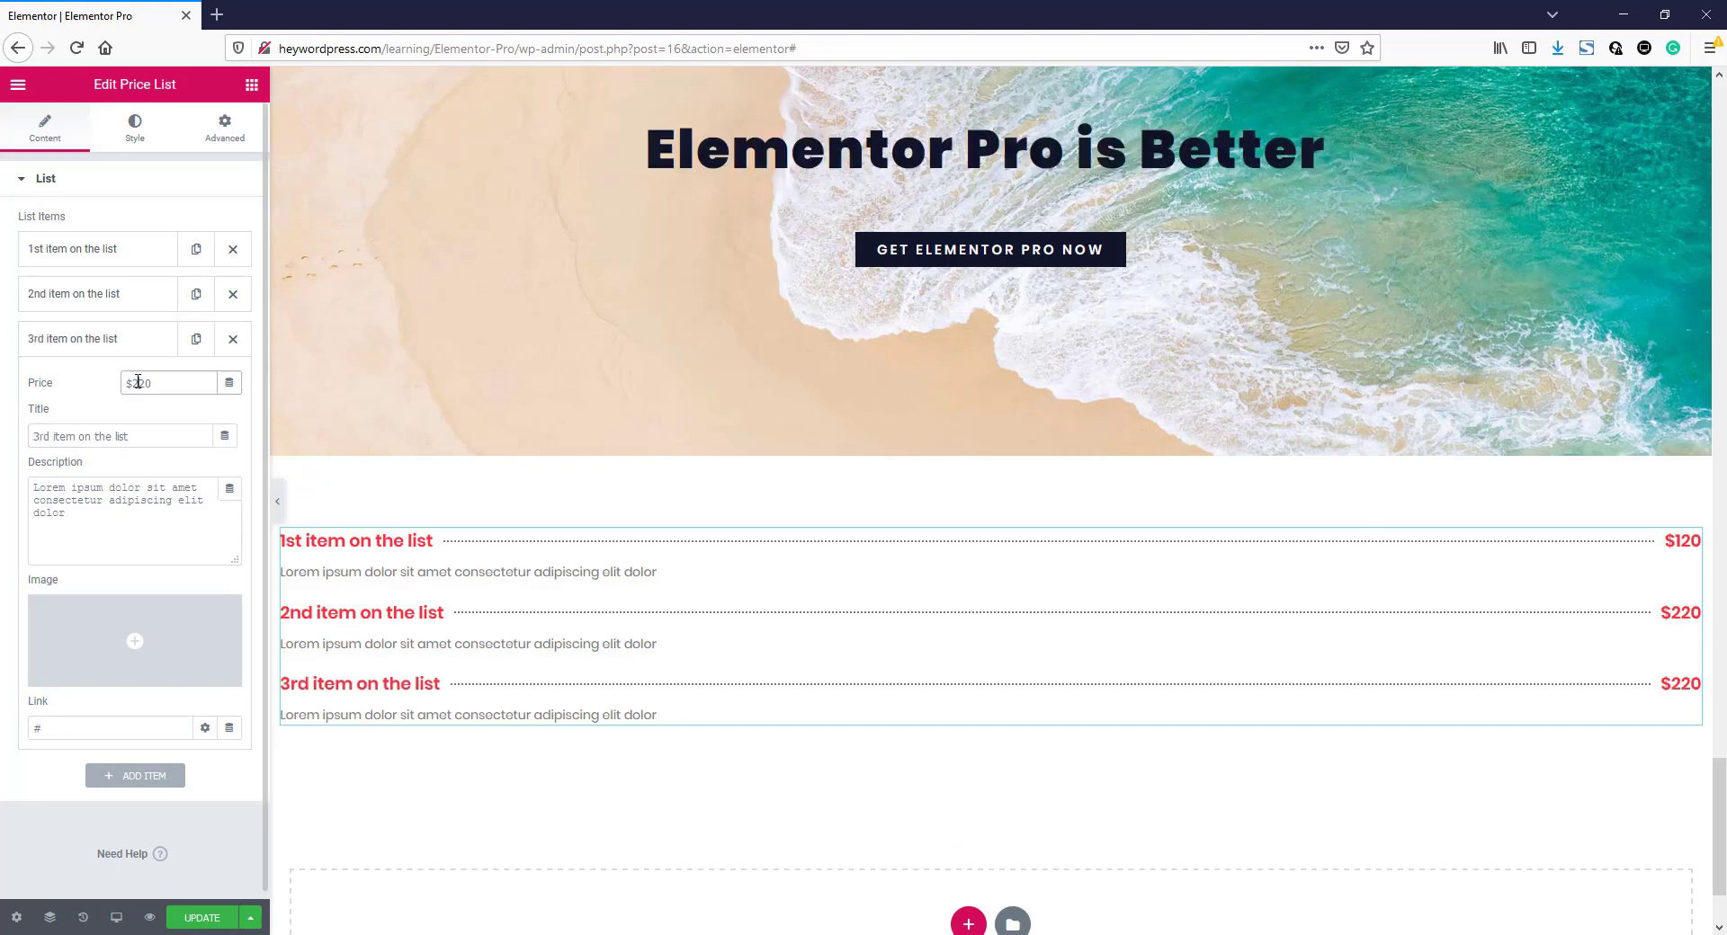
drag(132, 383, 138, 383)
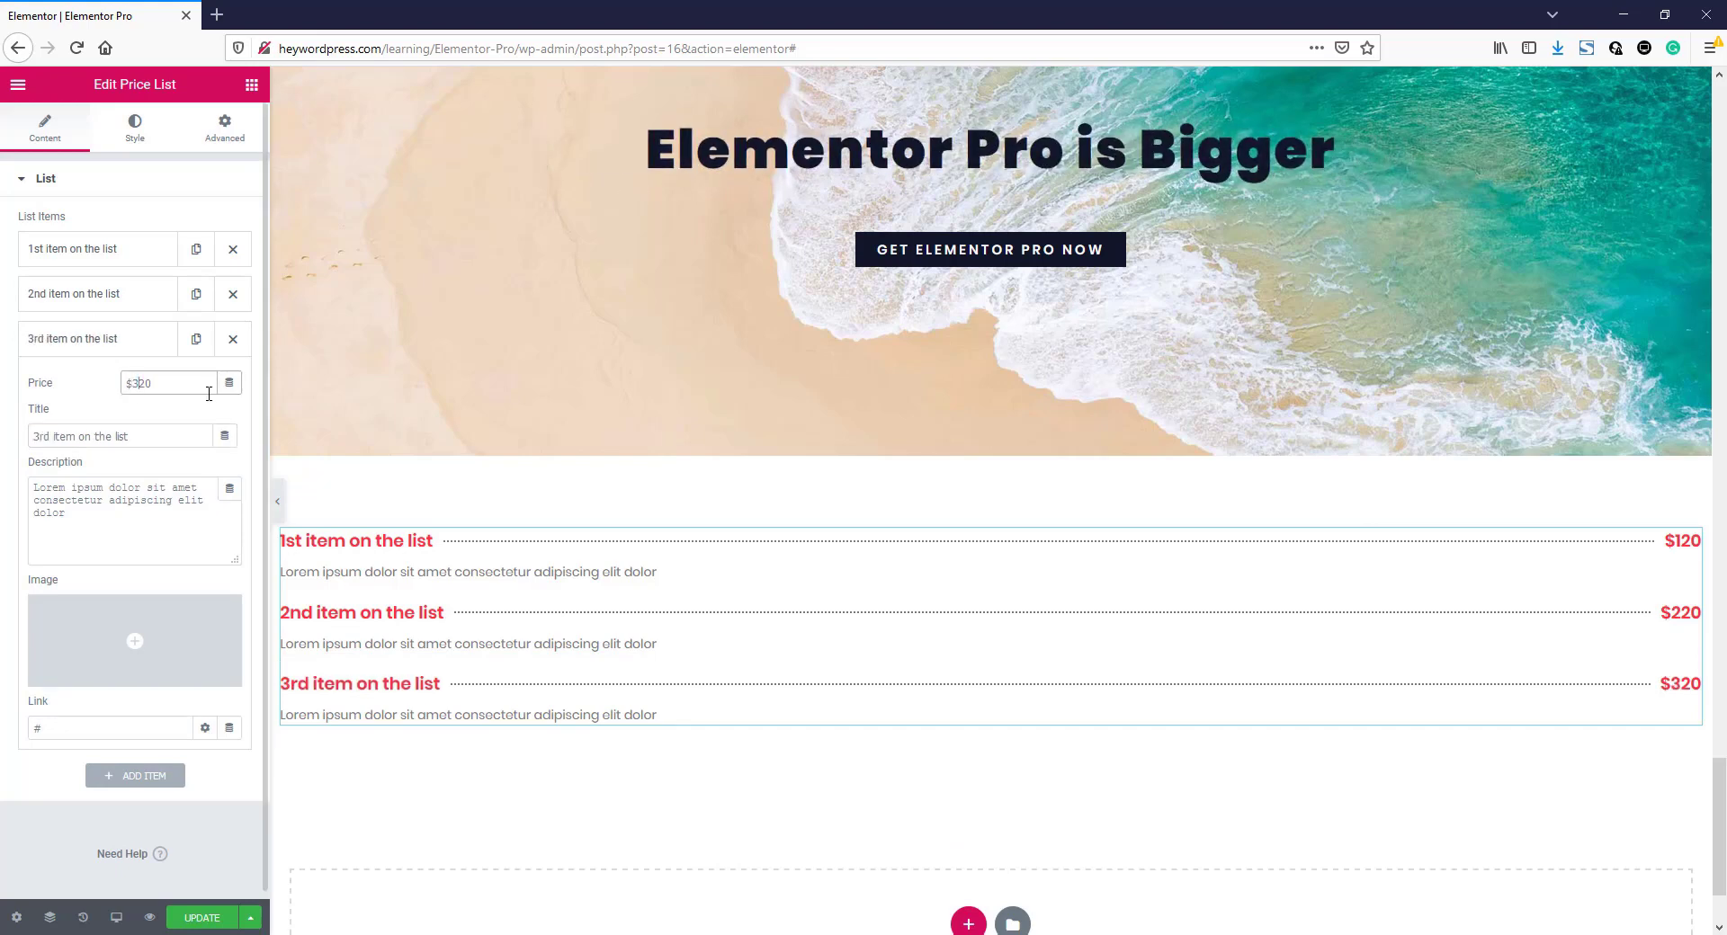
click(115, 350)
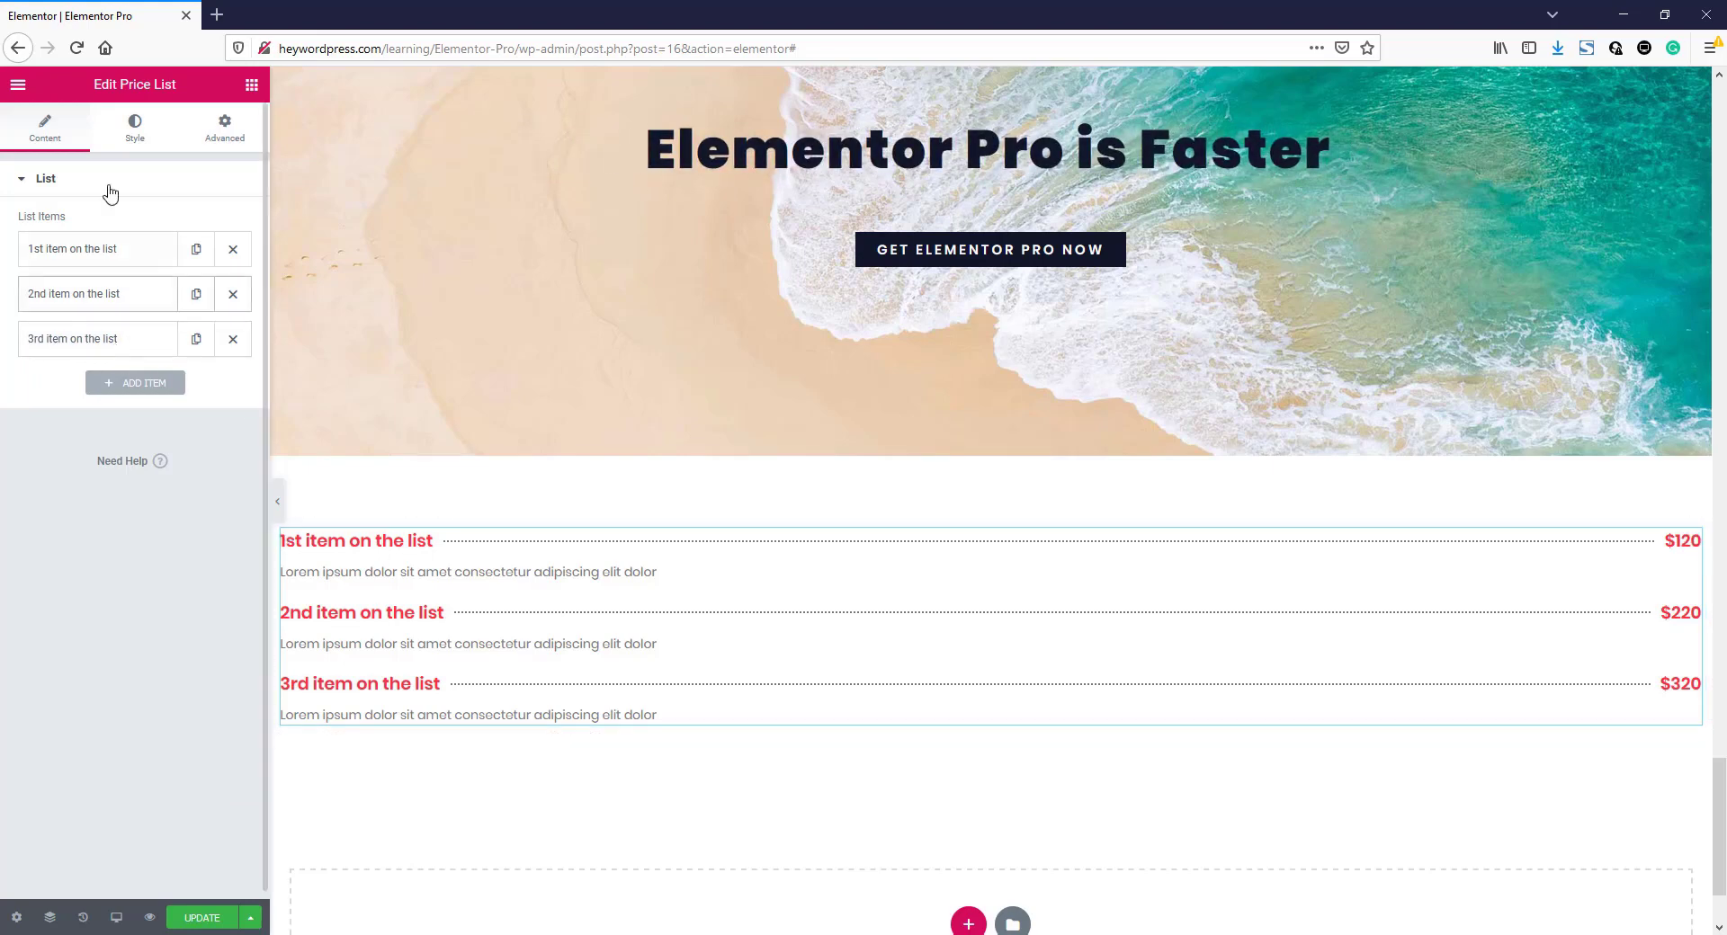
- Set the color of the list's titles and prices to the teal palette swatch, trying orange as an alternative
click(135, 129)
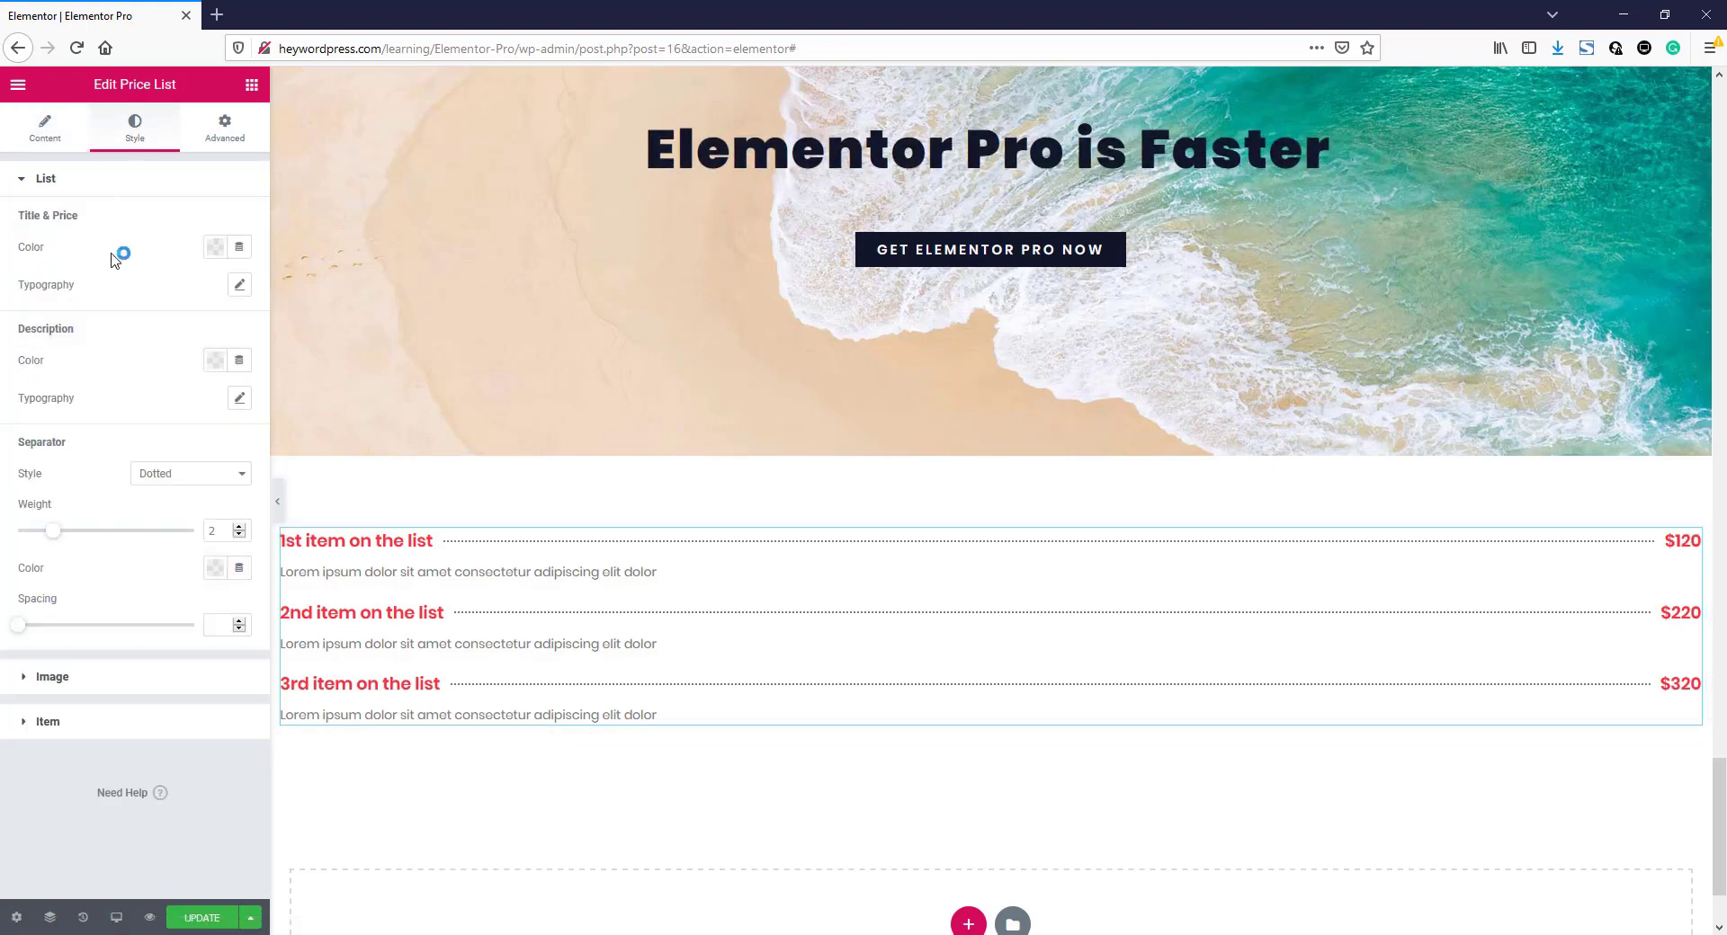
click(214, 248)
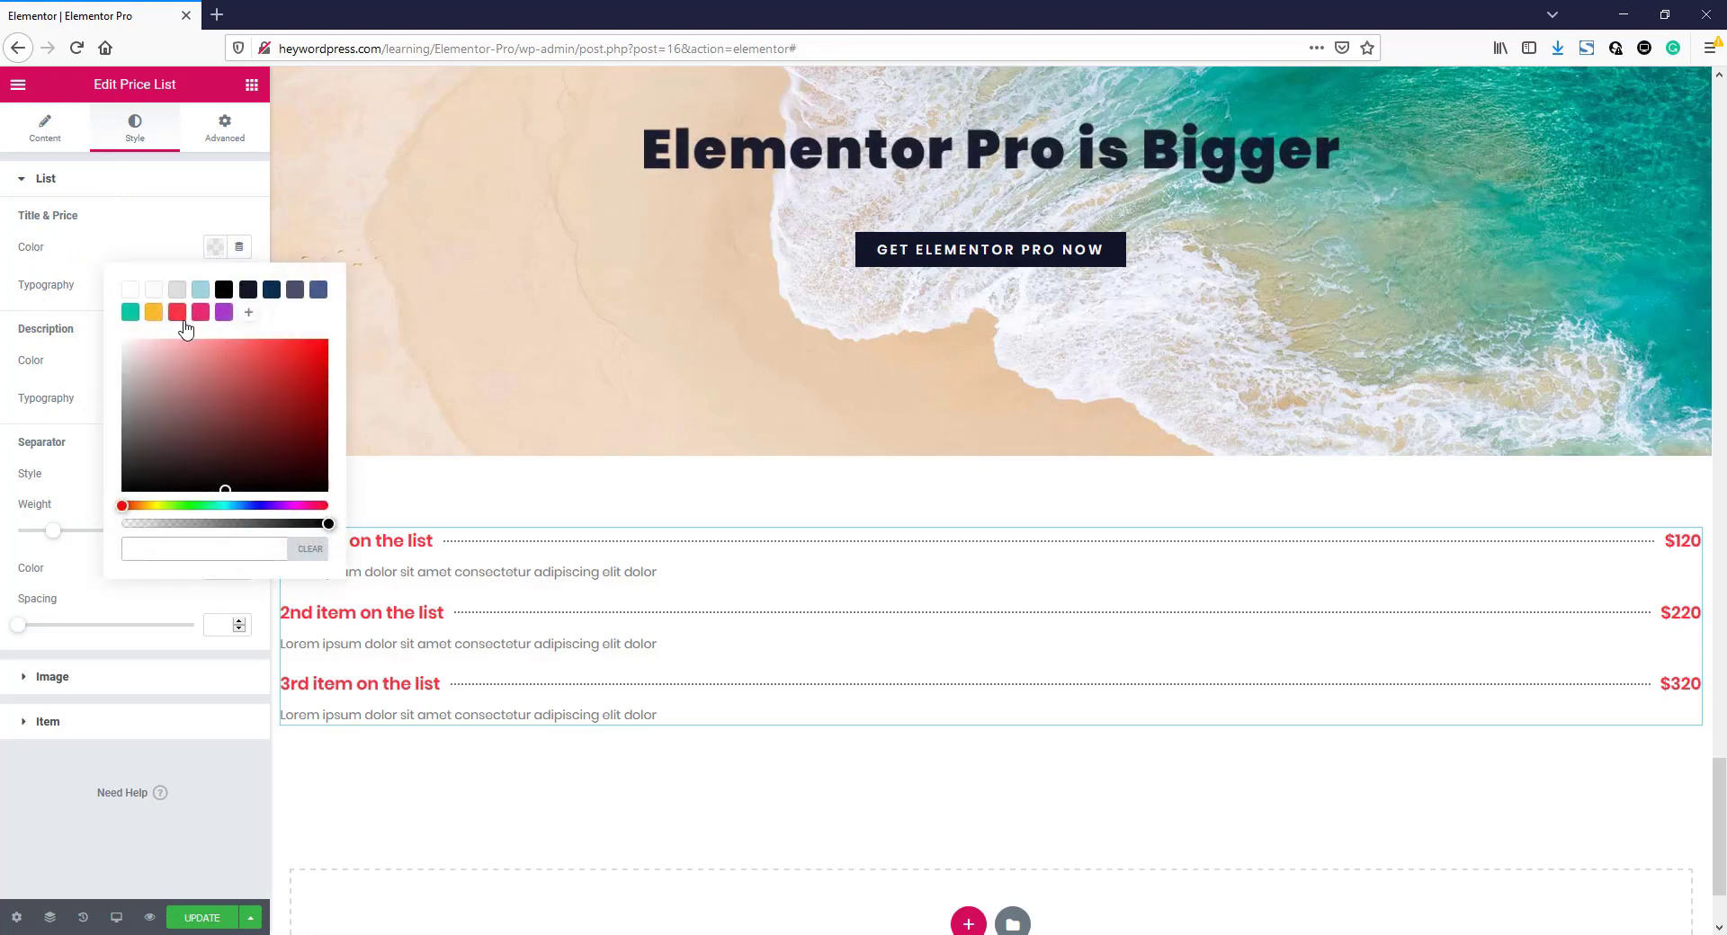
click(131, 314)
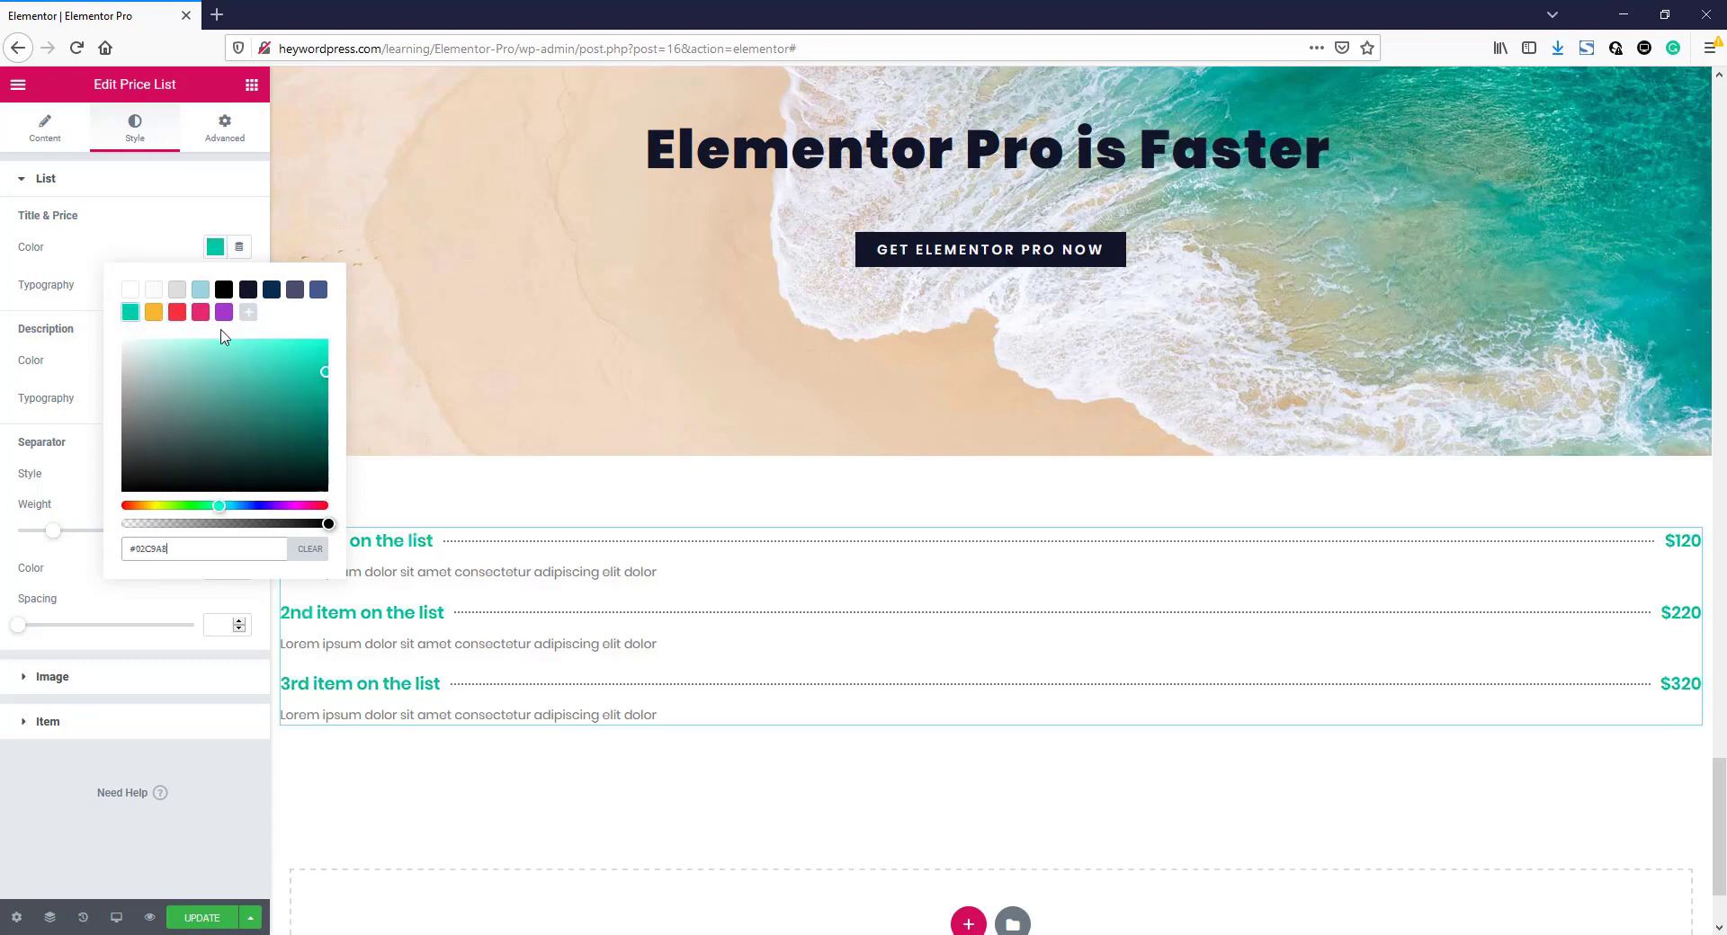
click(153, 315)
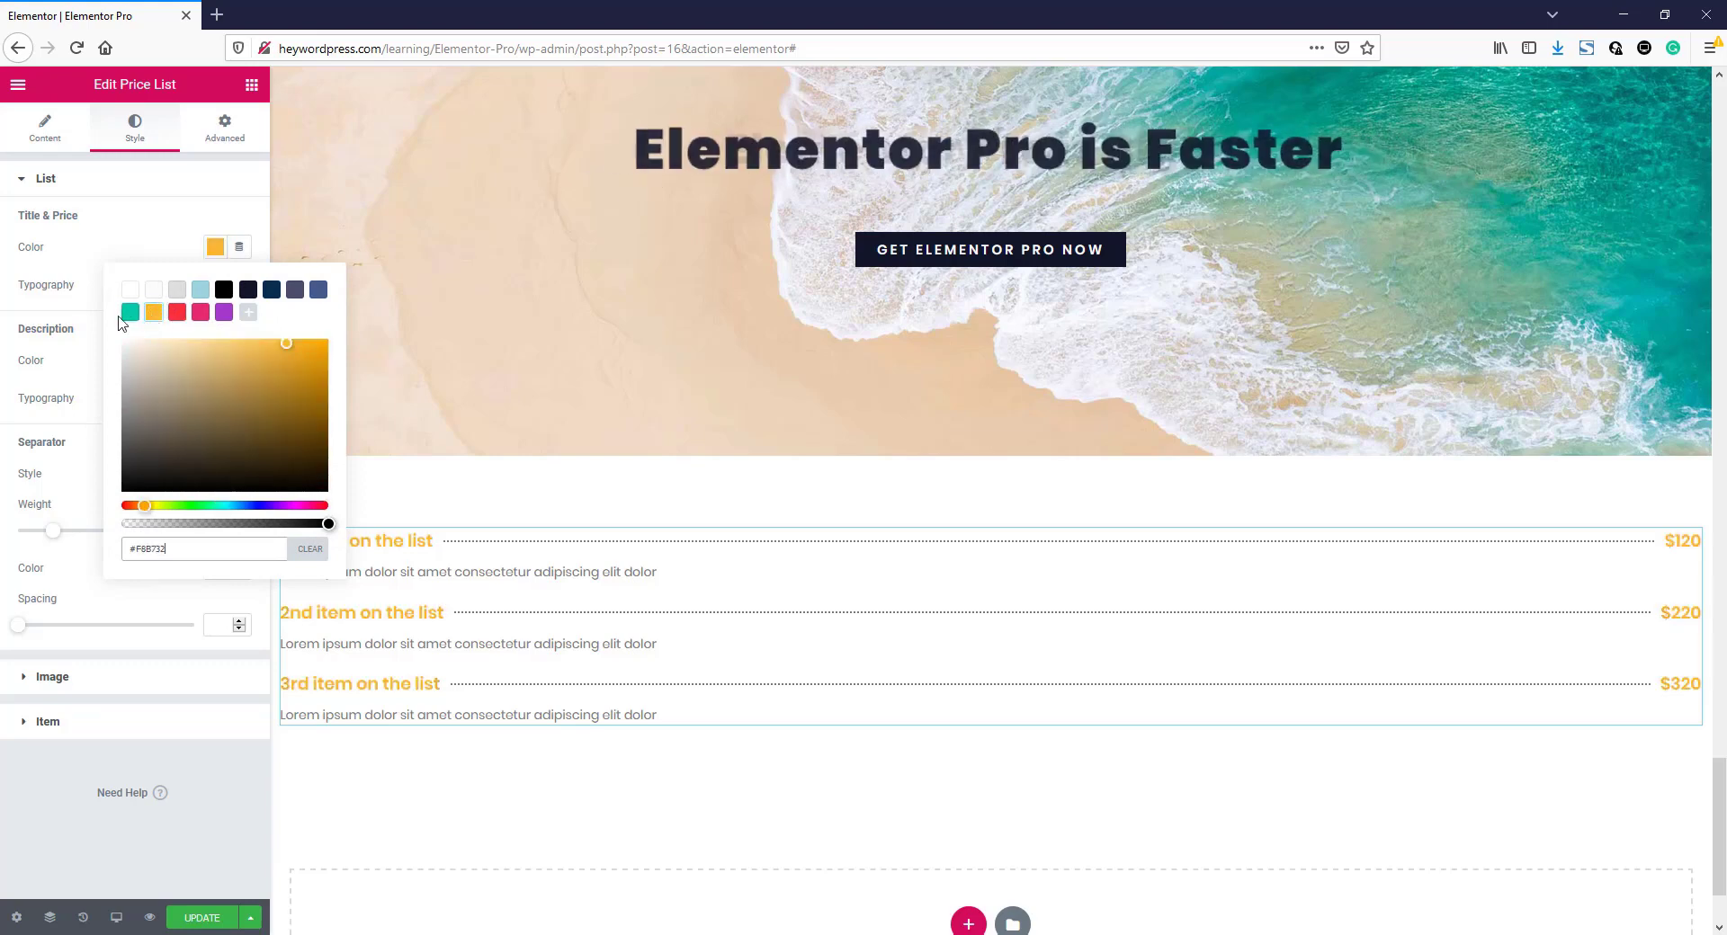
click(131, 315)
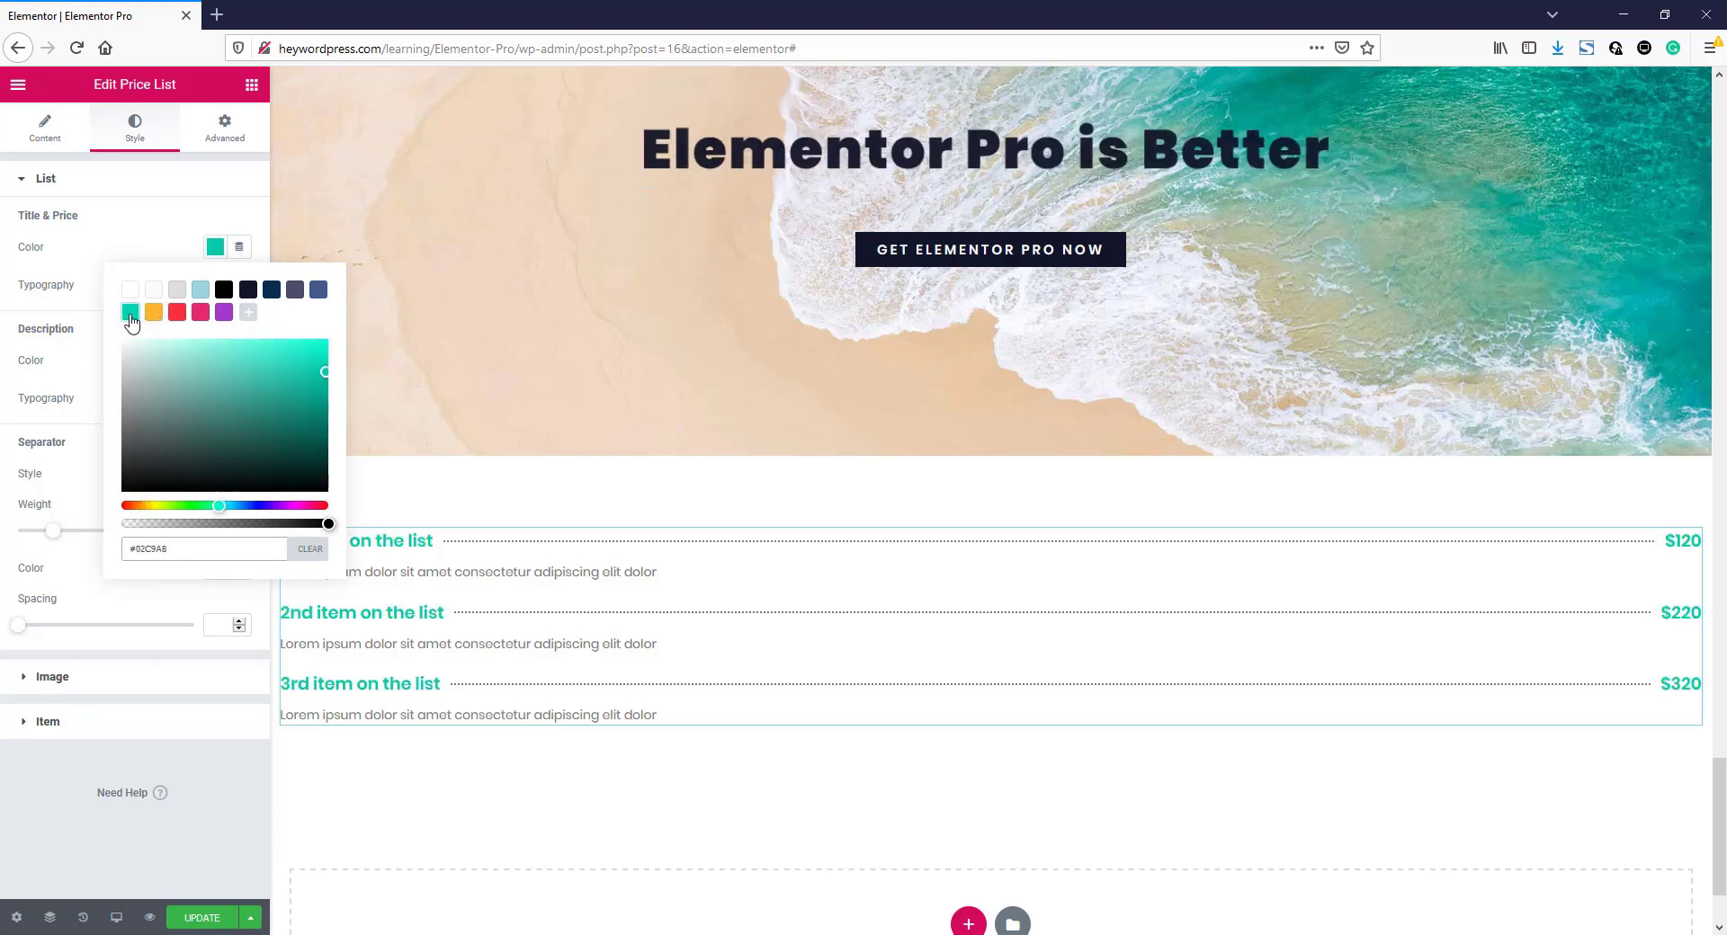
click(139, 249)
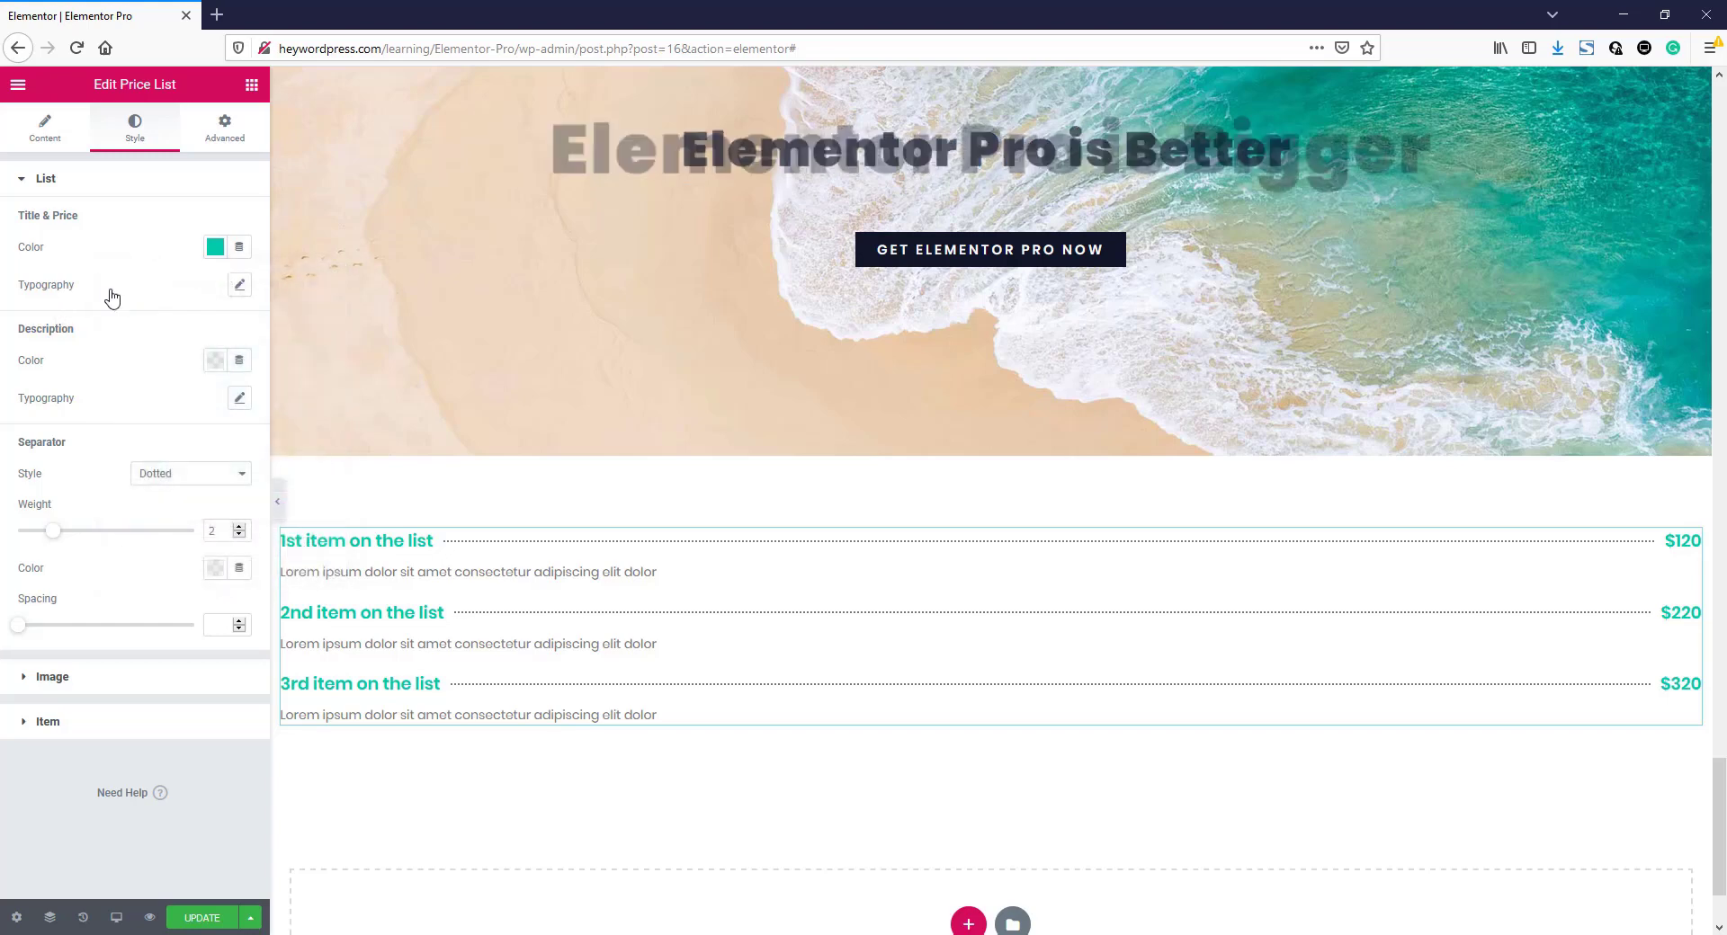
- Set the title and price typography to a size of 27 px with the Uppercase transform
click(239, 286)
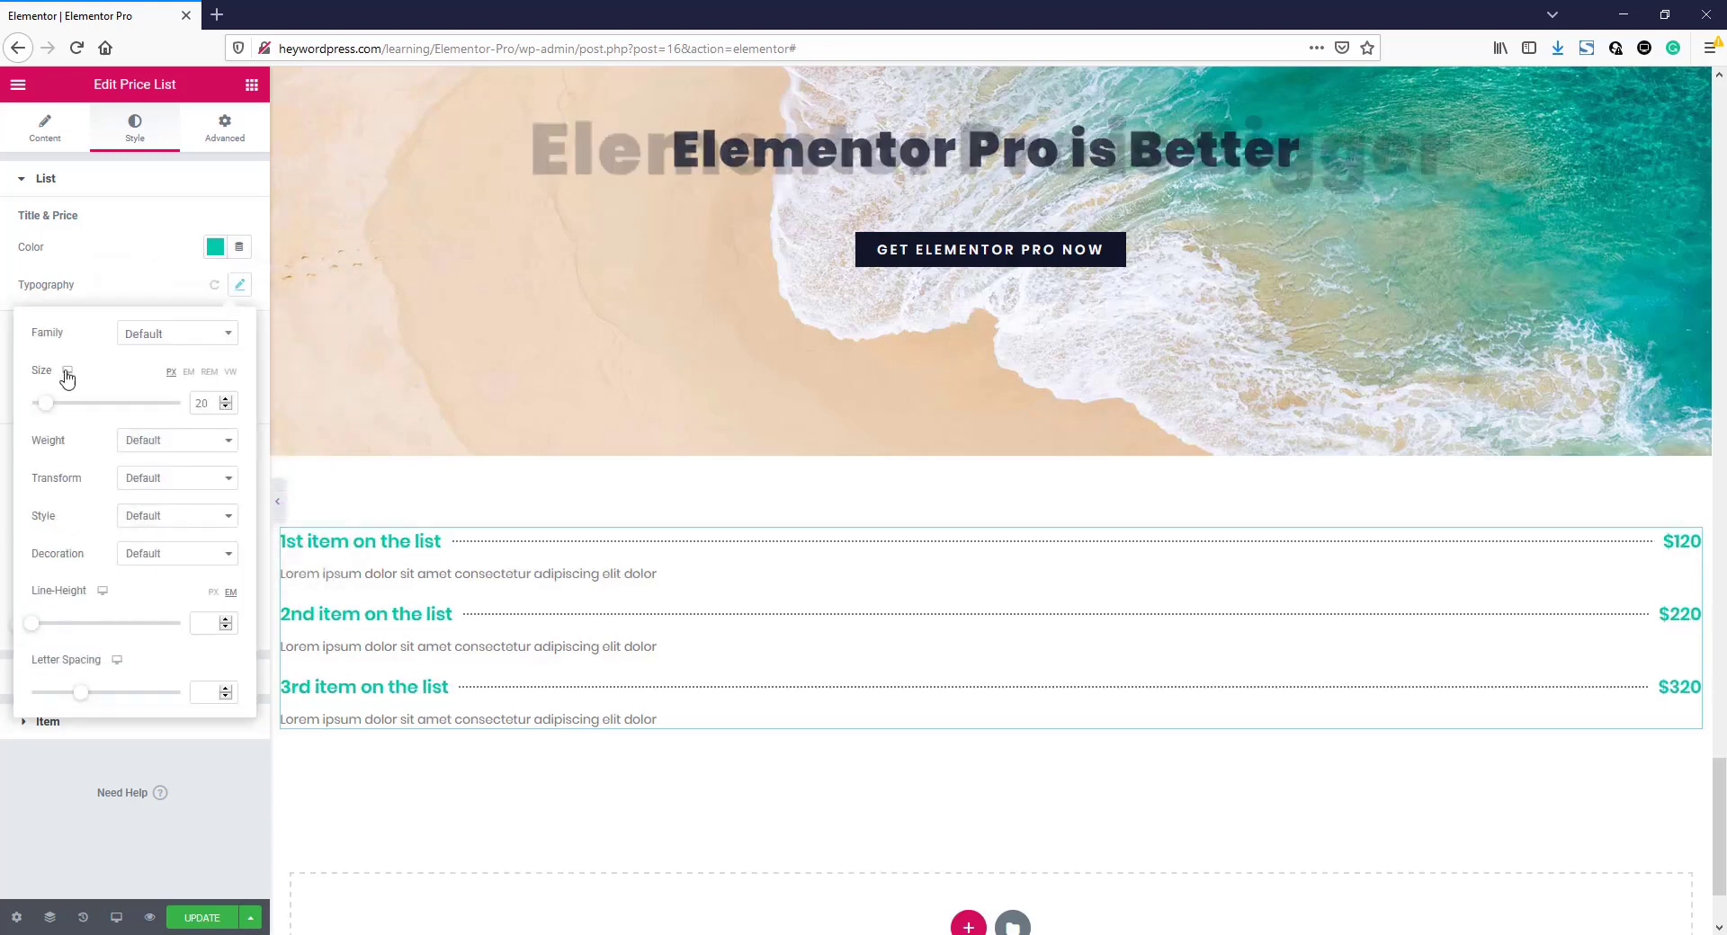
click(48, 405)
drag(48, 405, 50, 405)
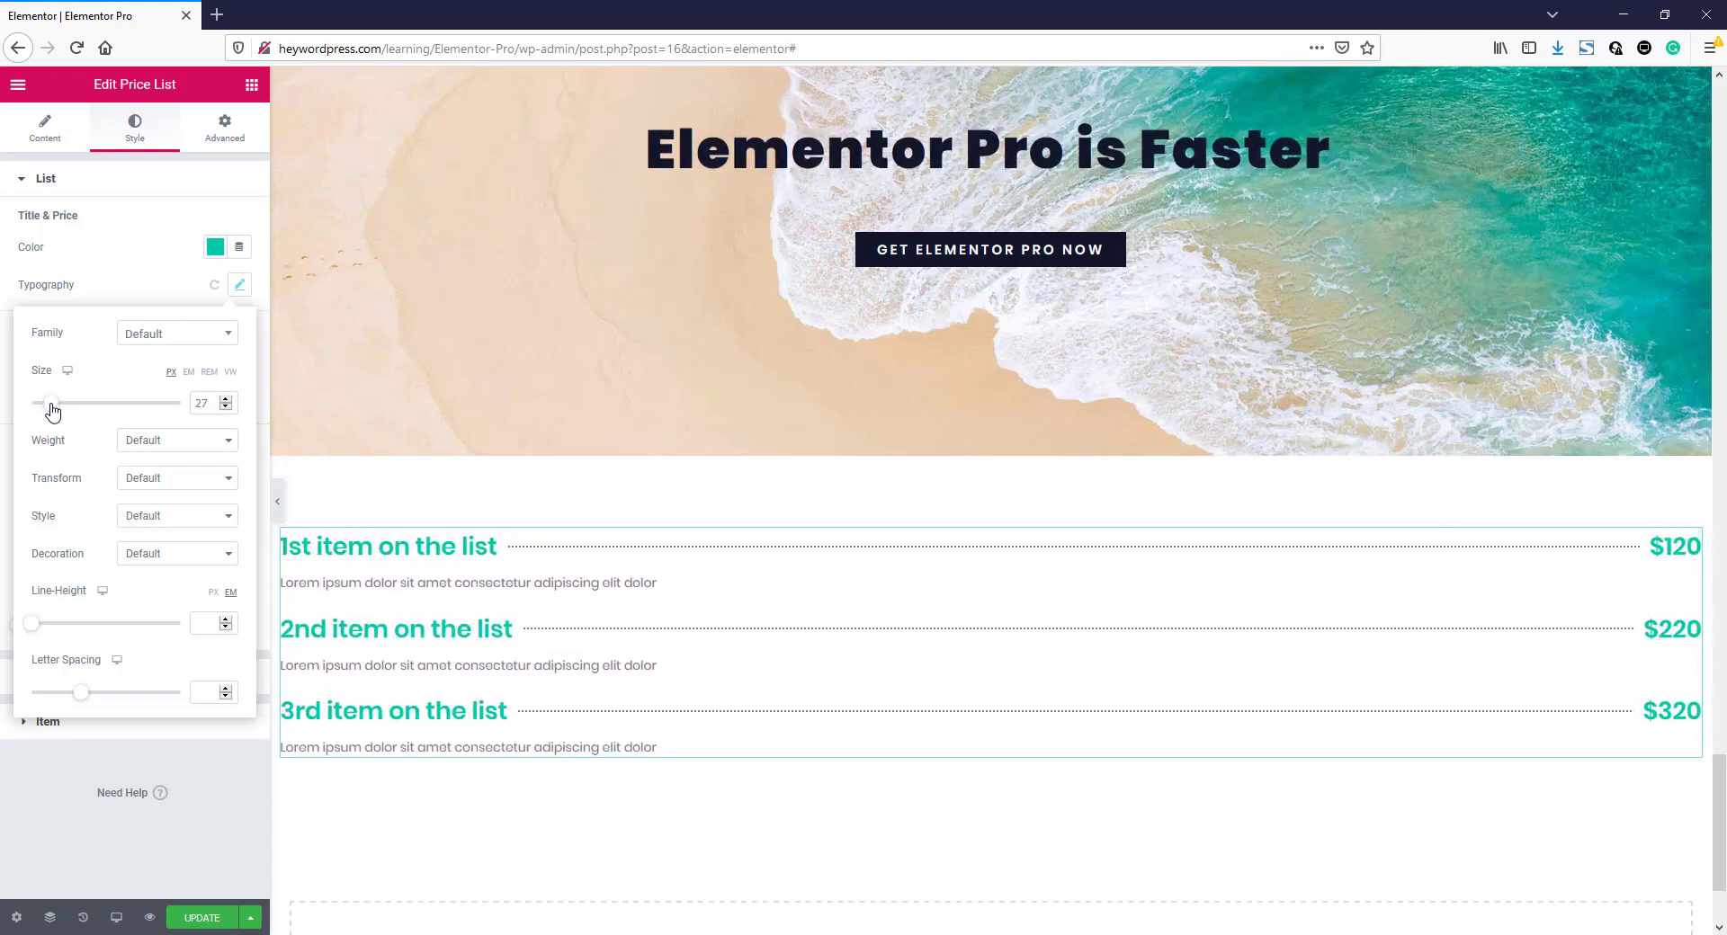
click(156, 487)
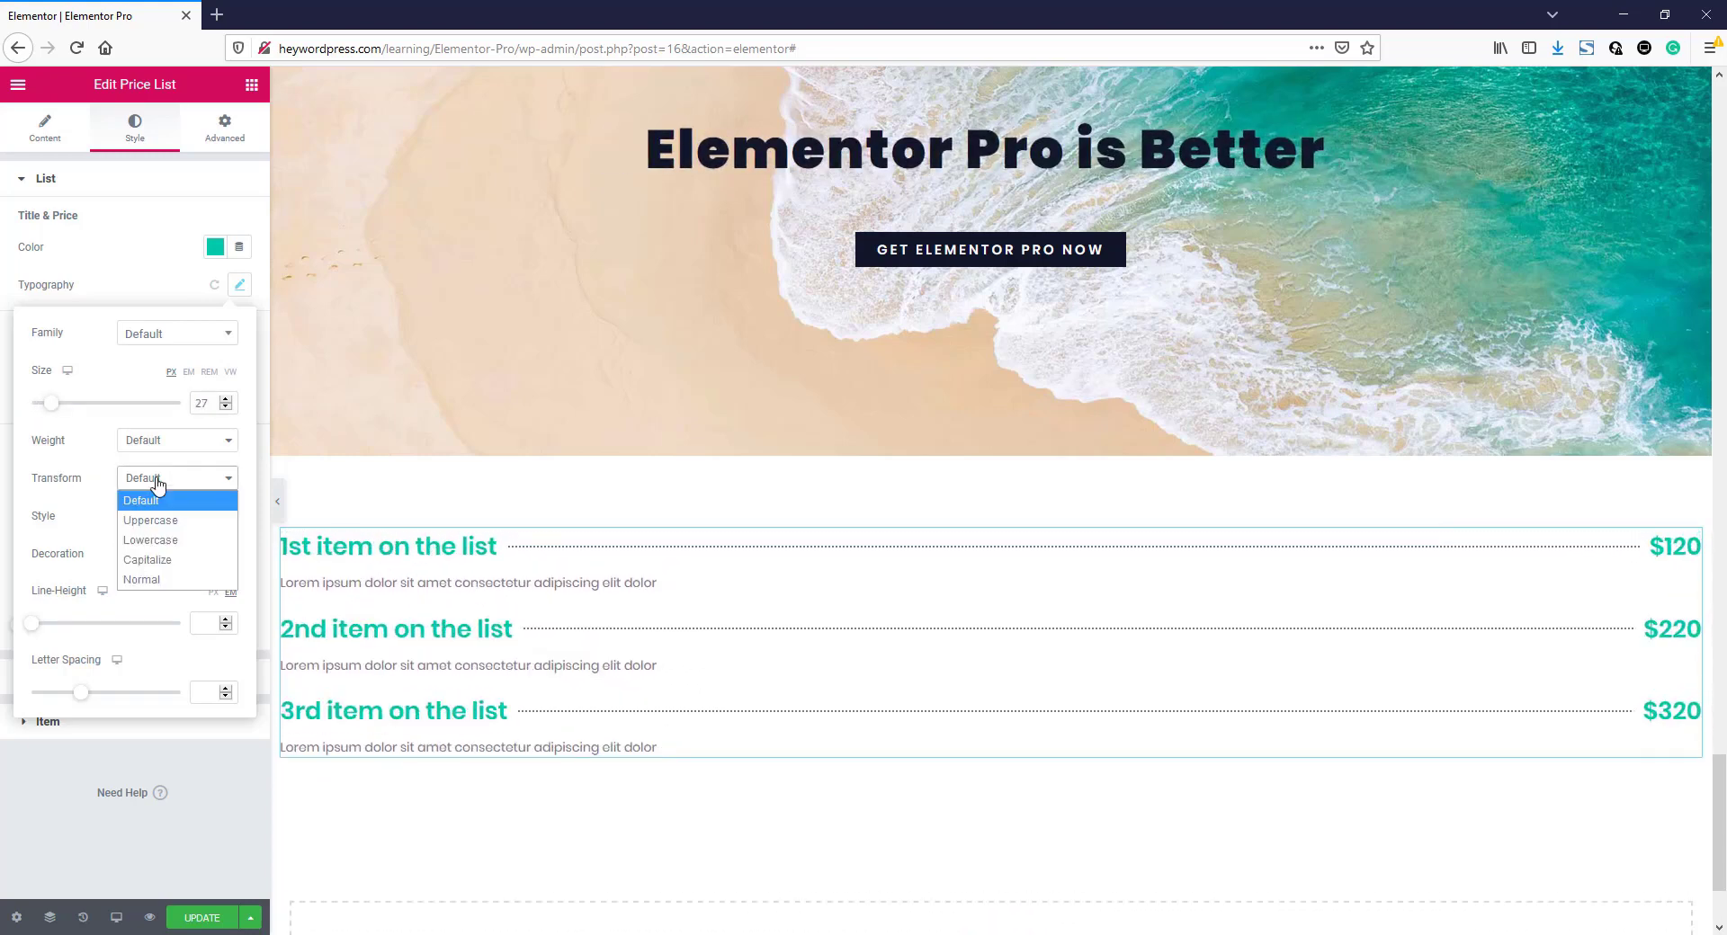
click(152, 521)
click(135, 279)
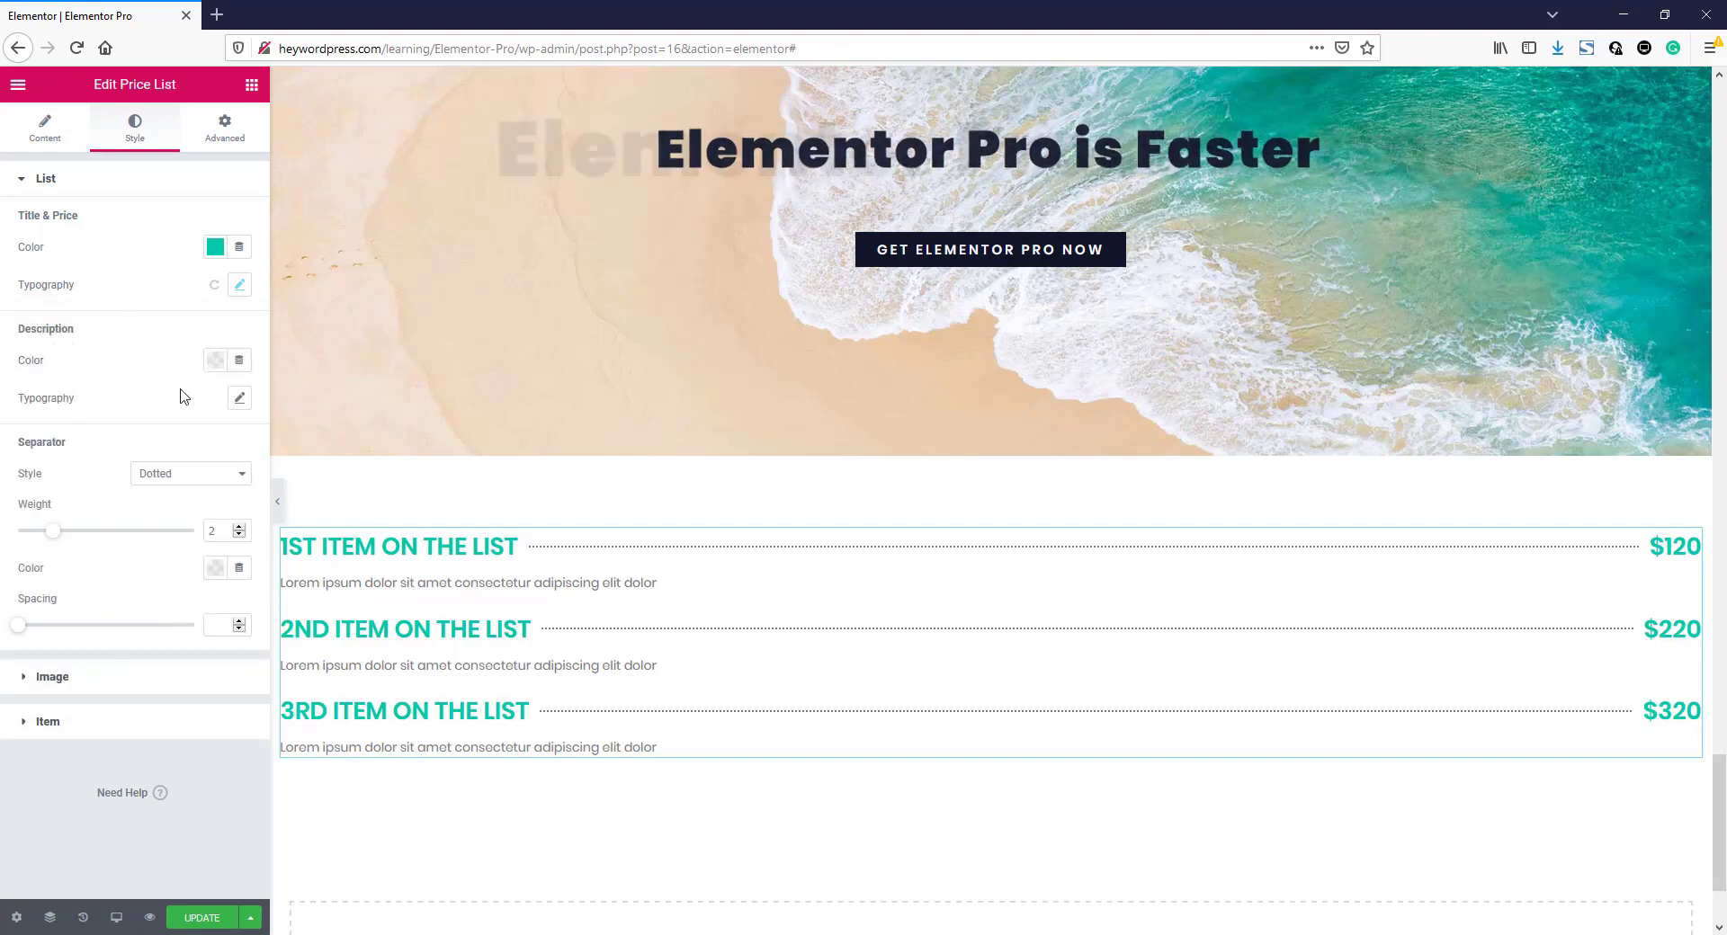
- Try dark blue, grey and blue swatches for the description color, and set it to orange
click(214, 361)
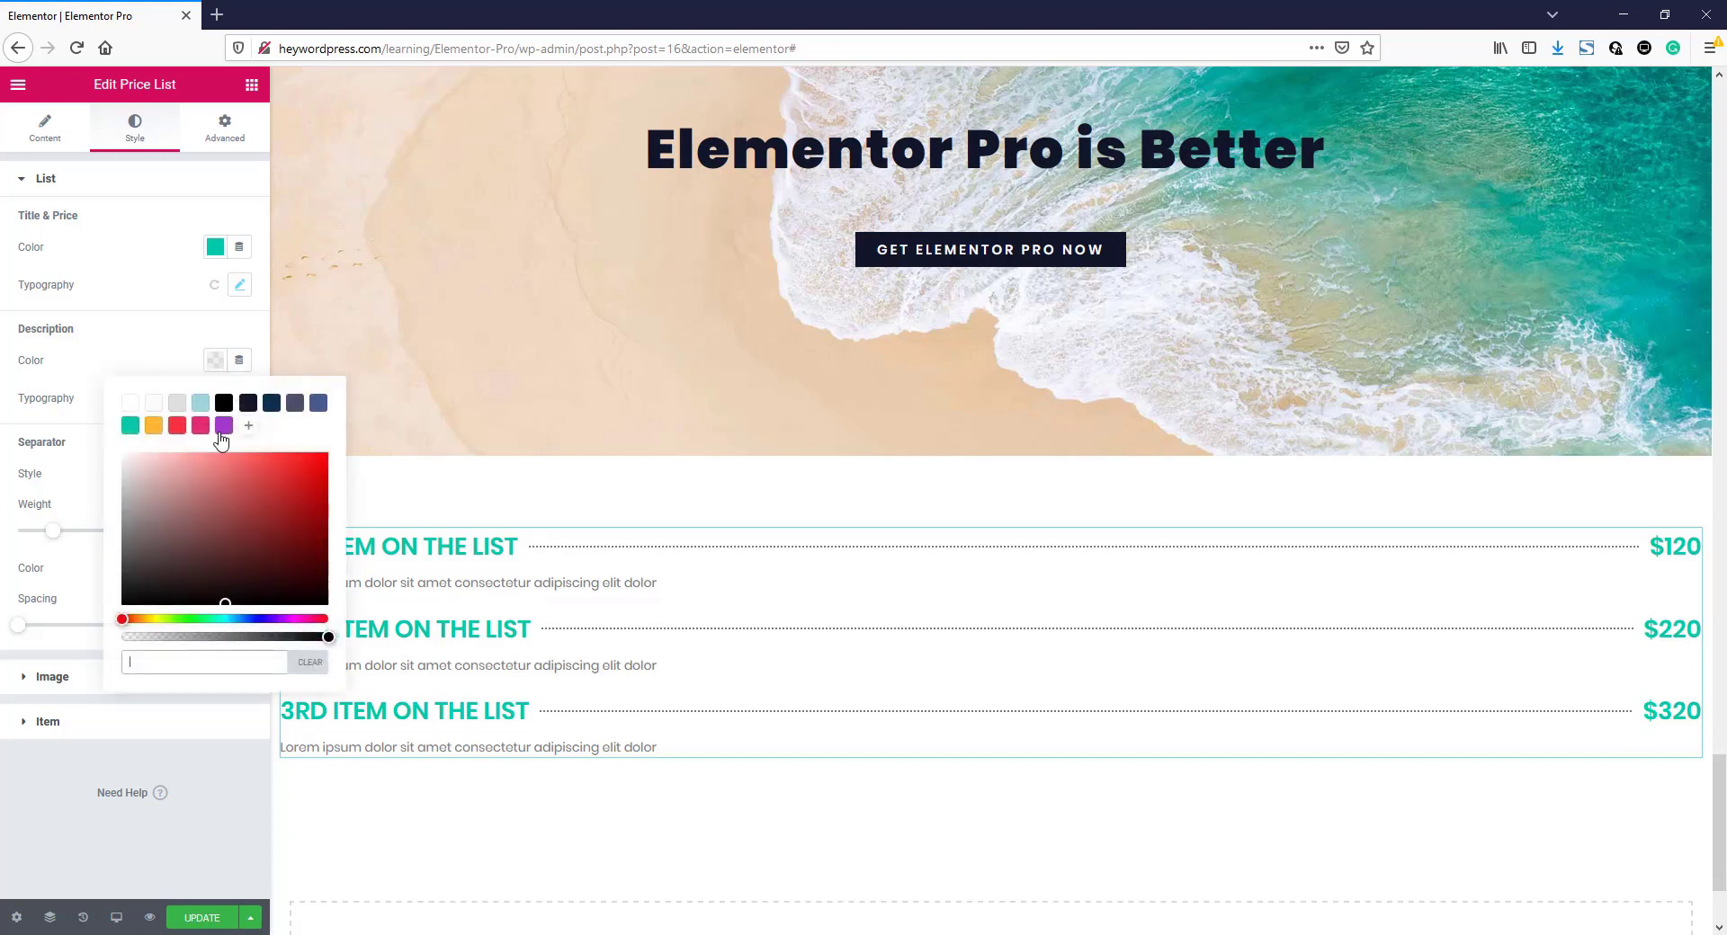
click(271, 404)
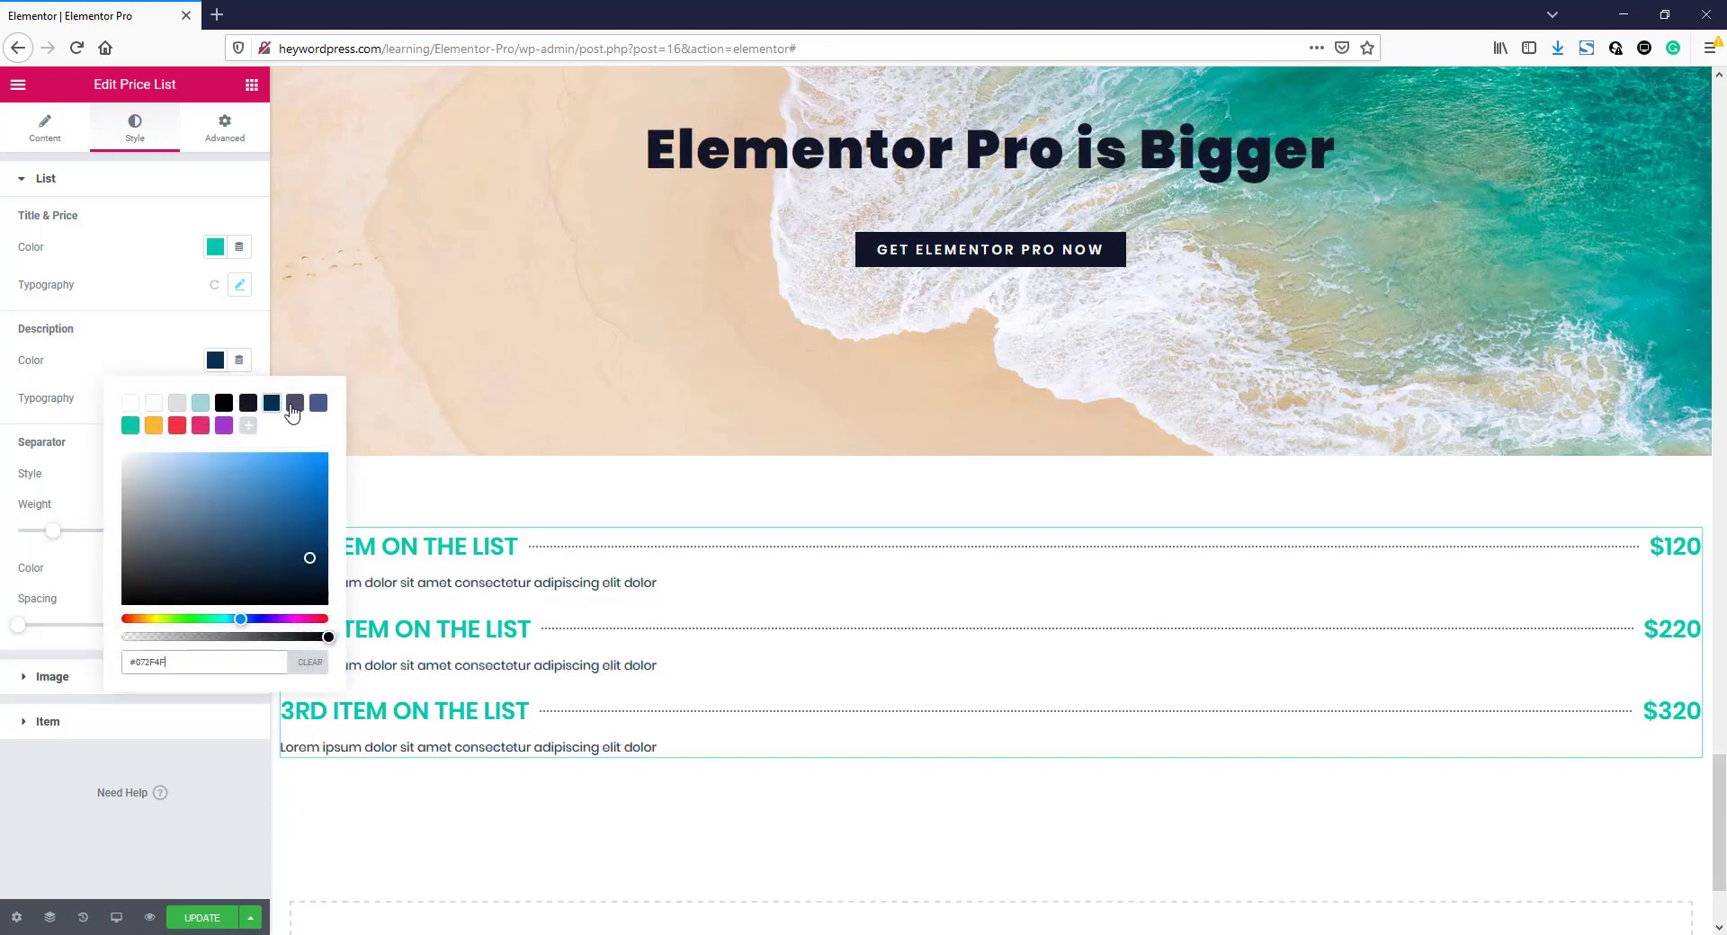
click(293, 409)
click(318, 403)
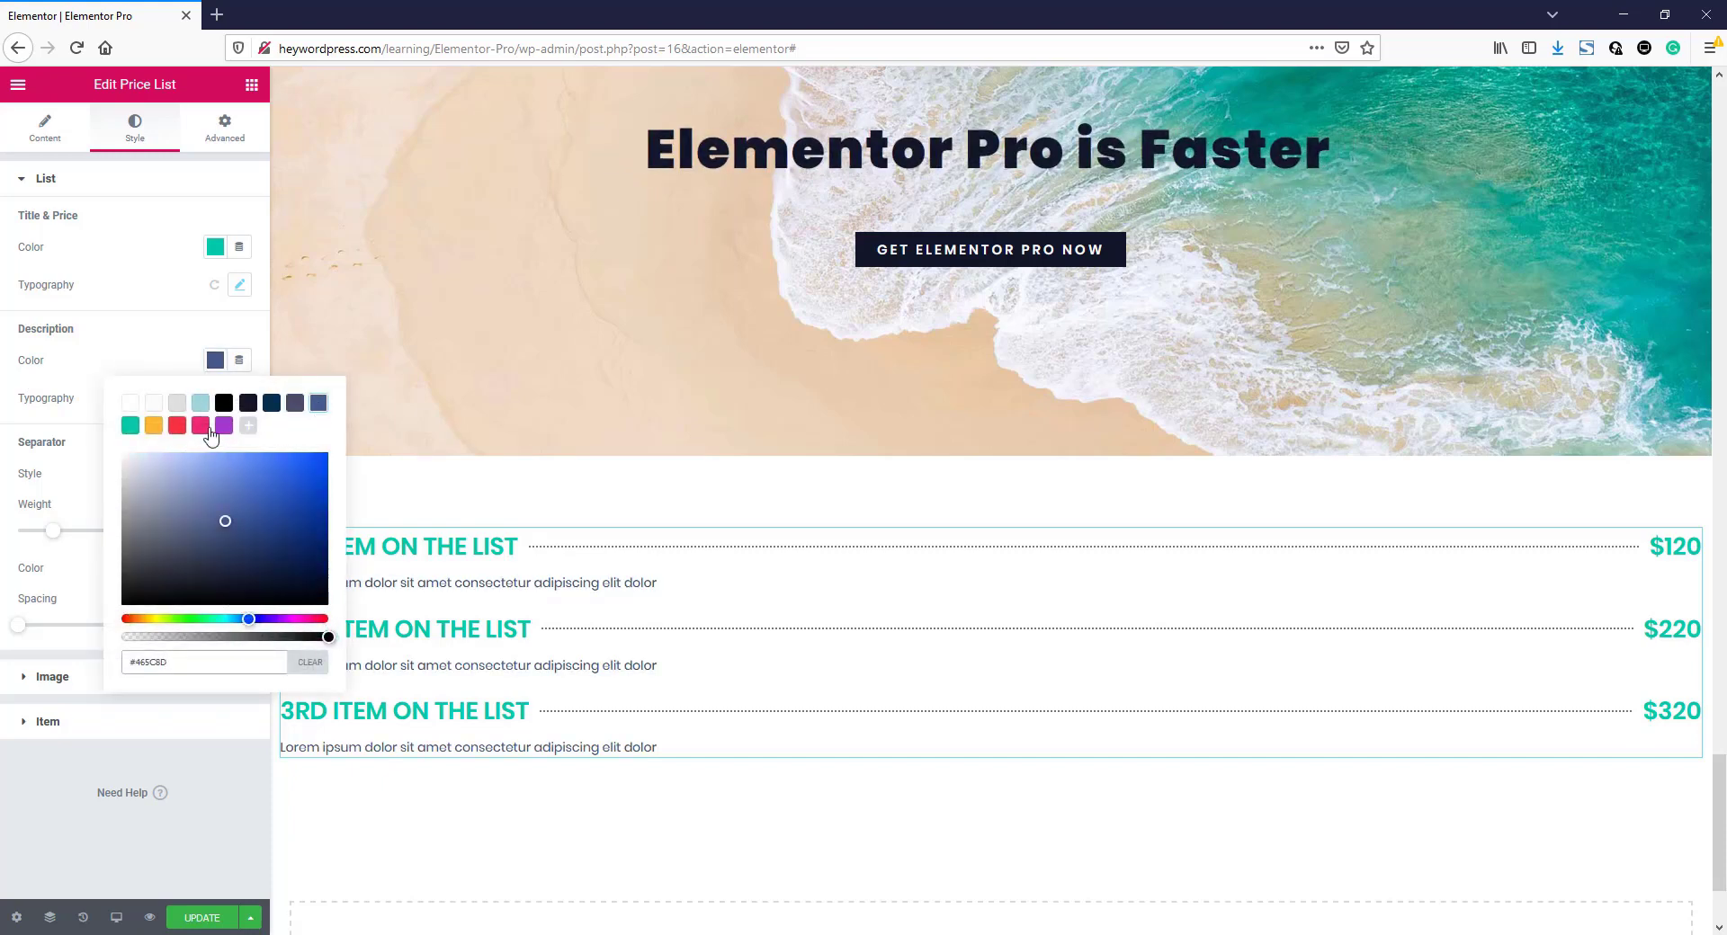
click(153, 425)
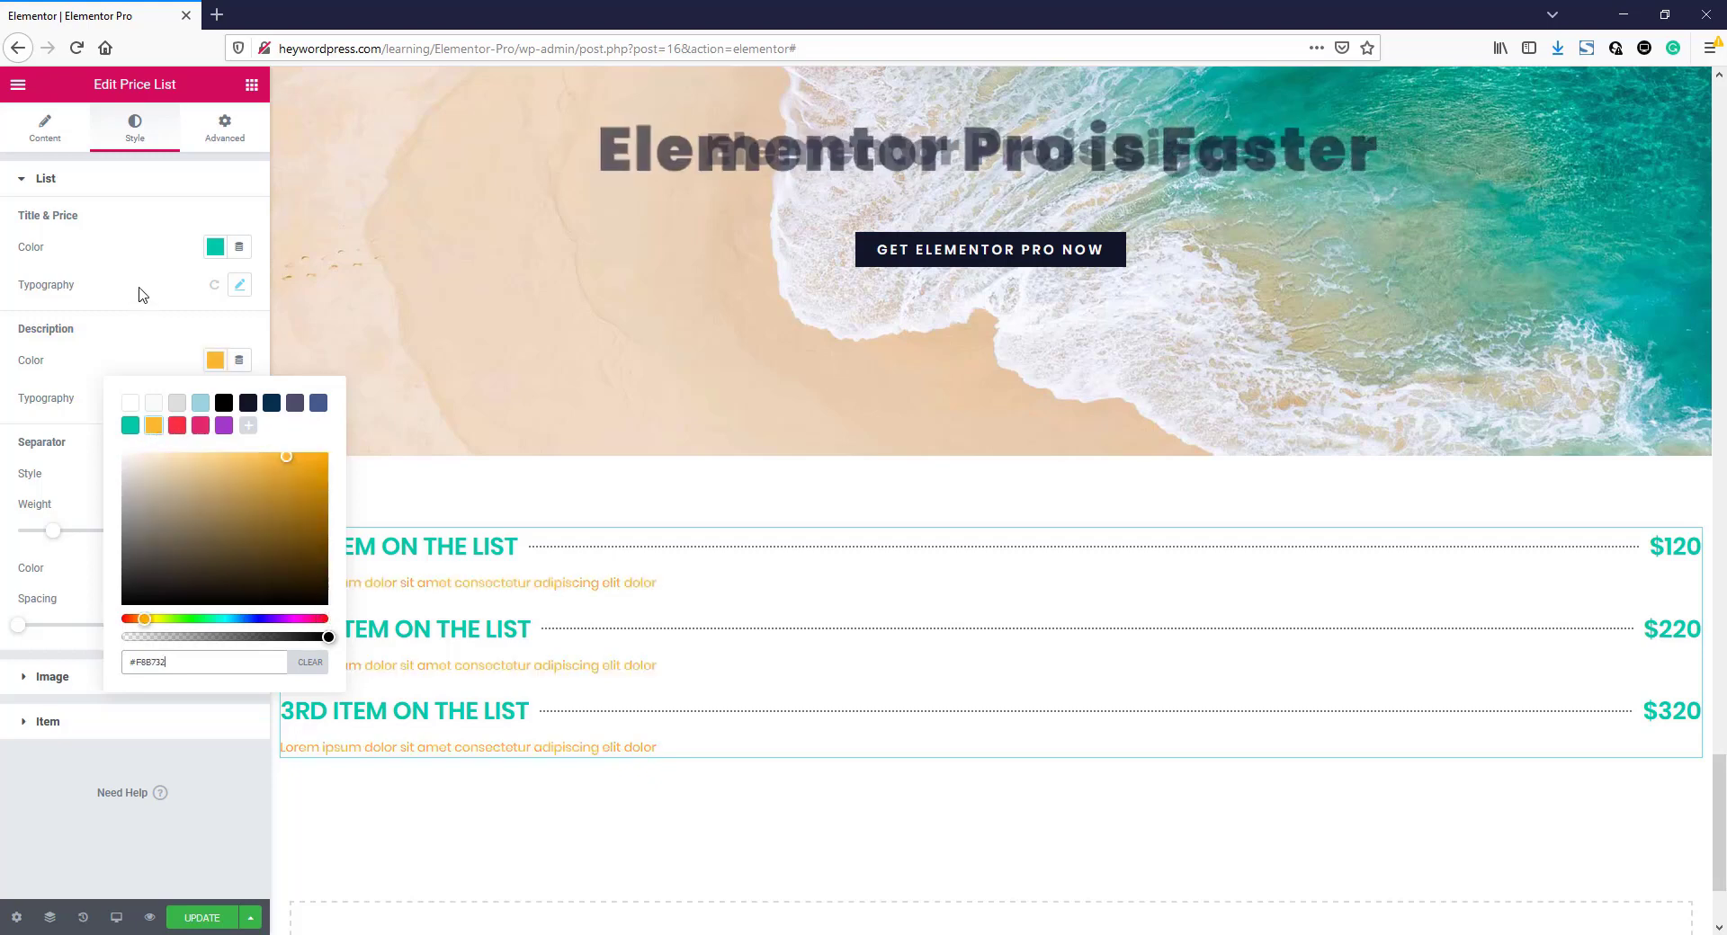
- Set the size of the list descriptions' typography to 19 px
click(141, 351)
click(240, 399)
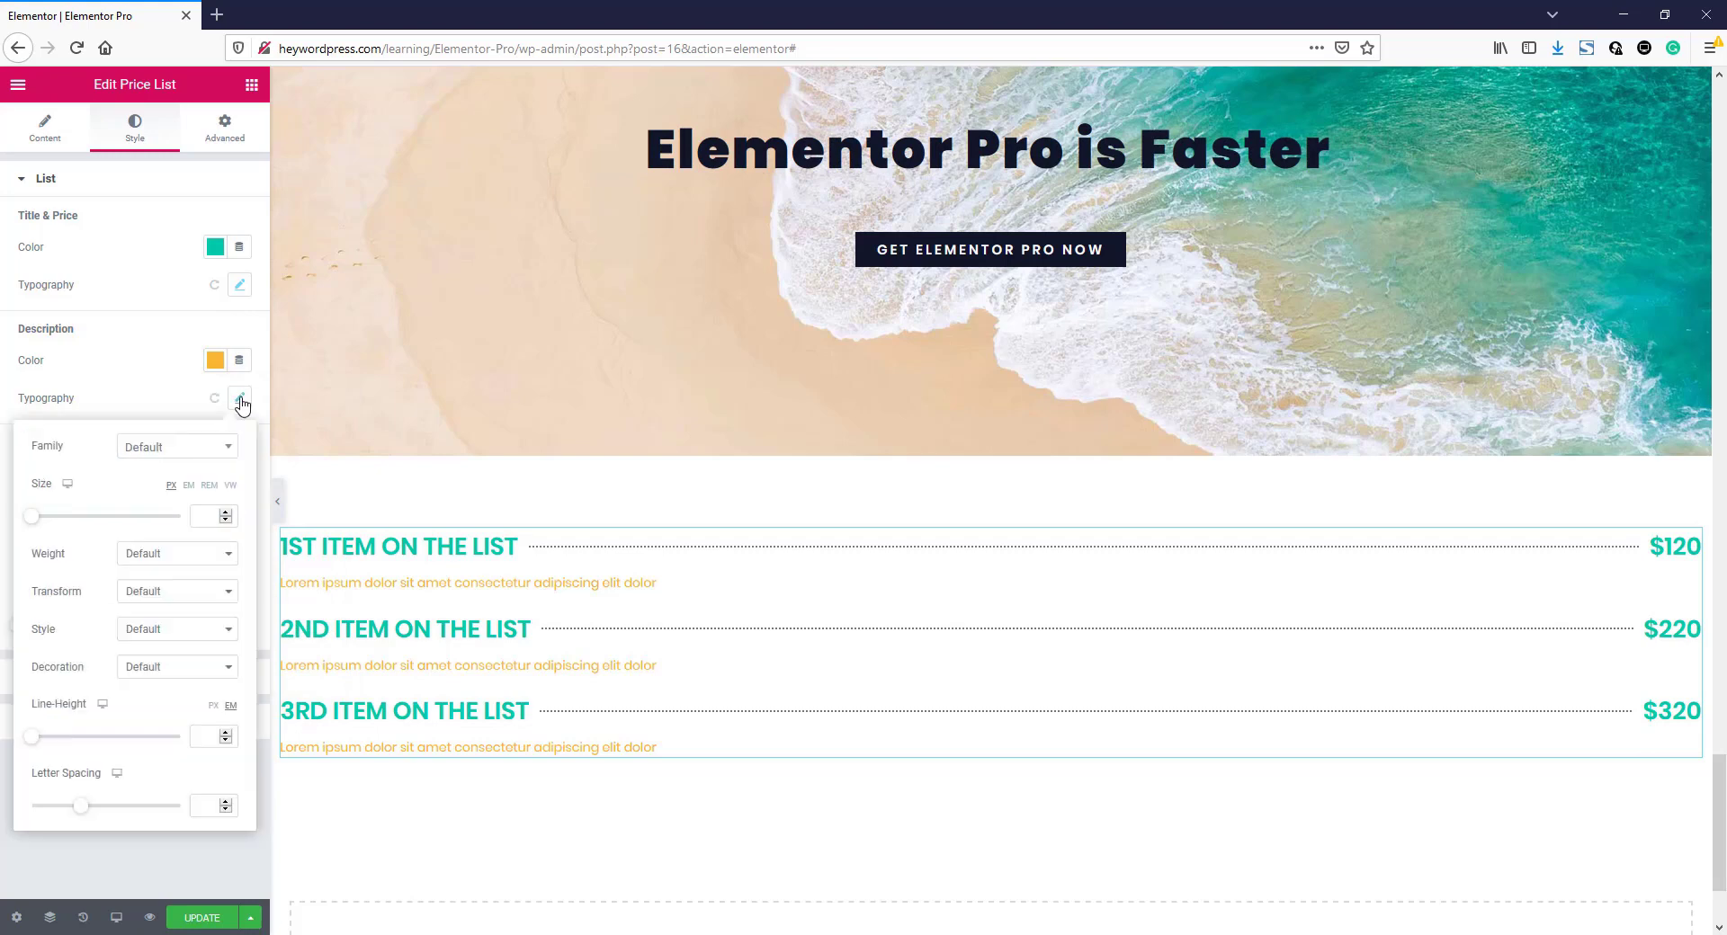
drag(34, 518, 49, 521)
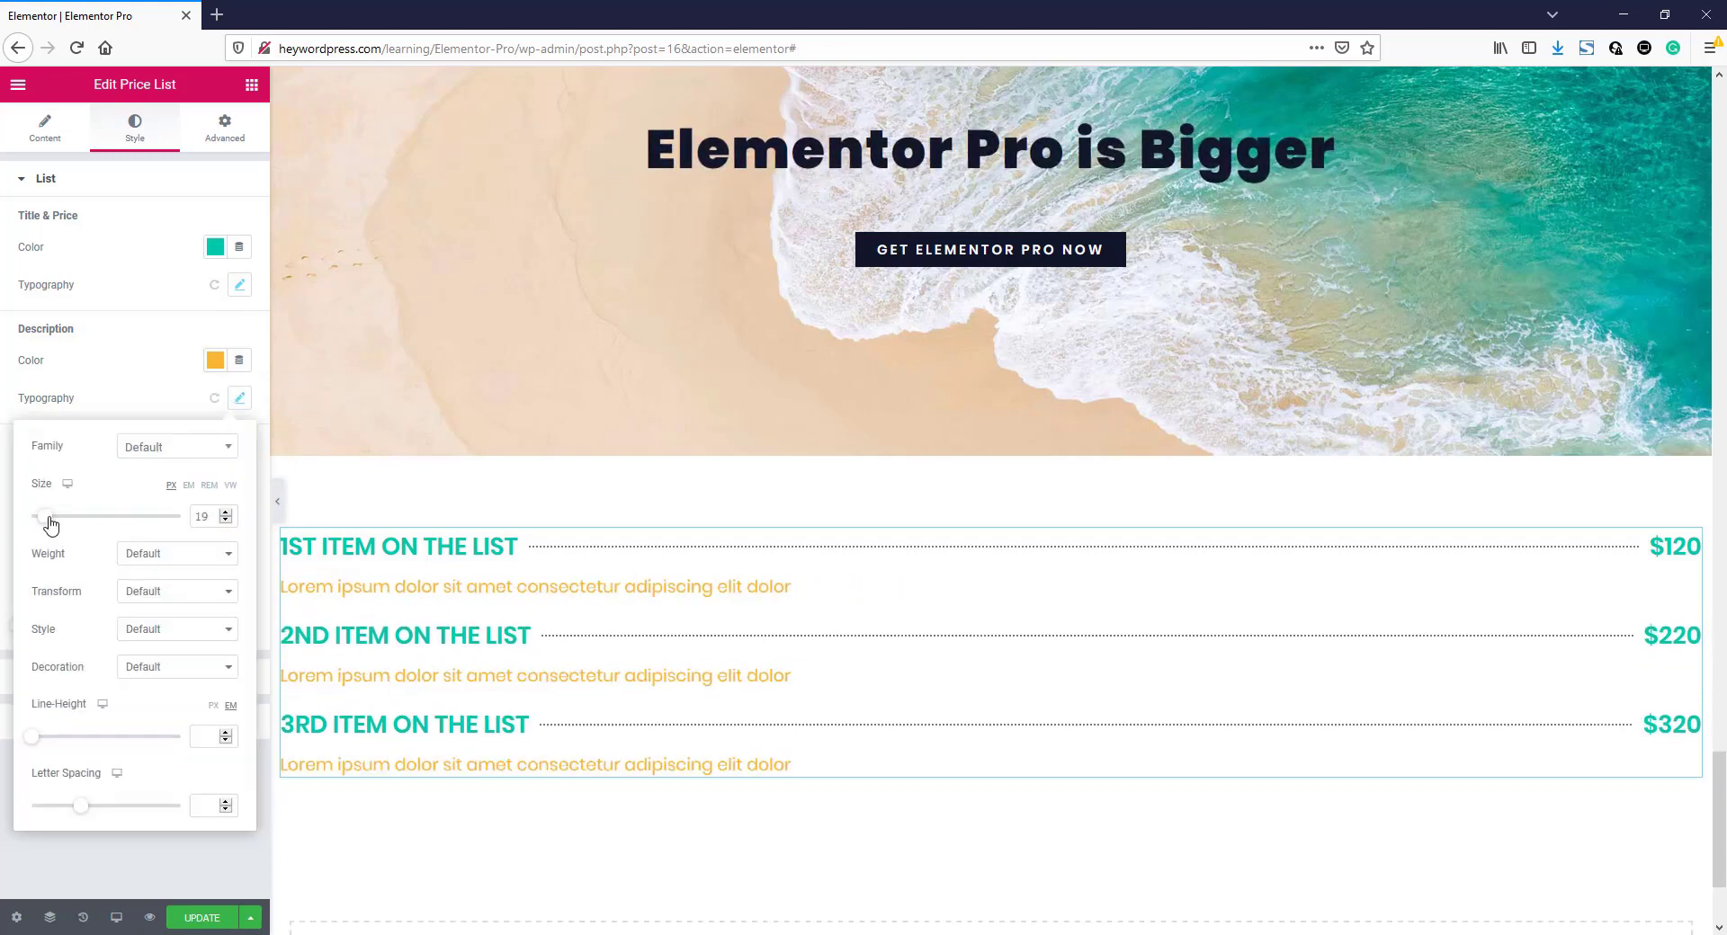
click(121, 362)
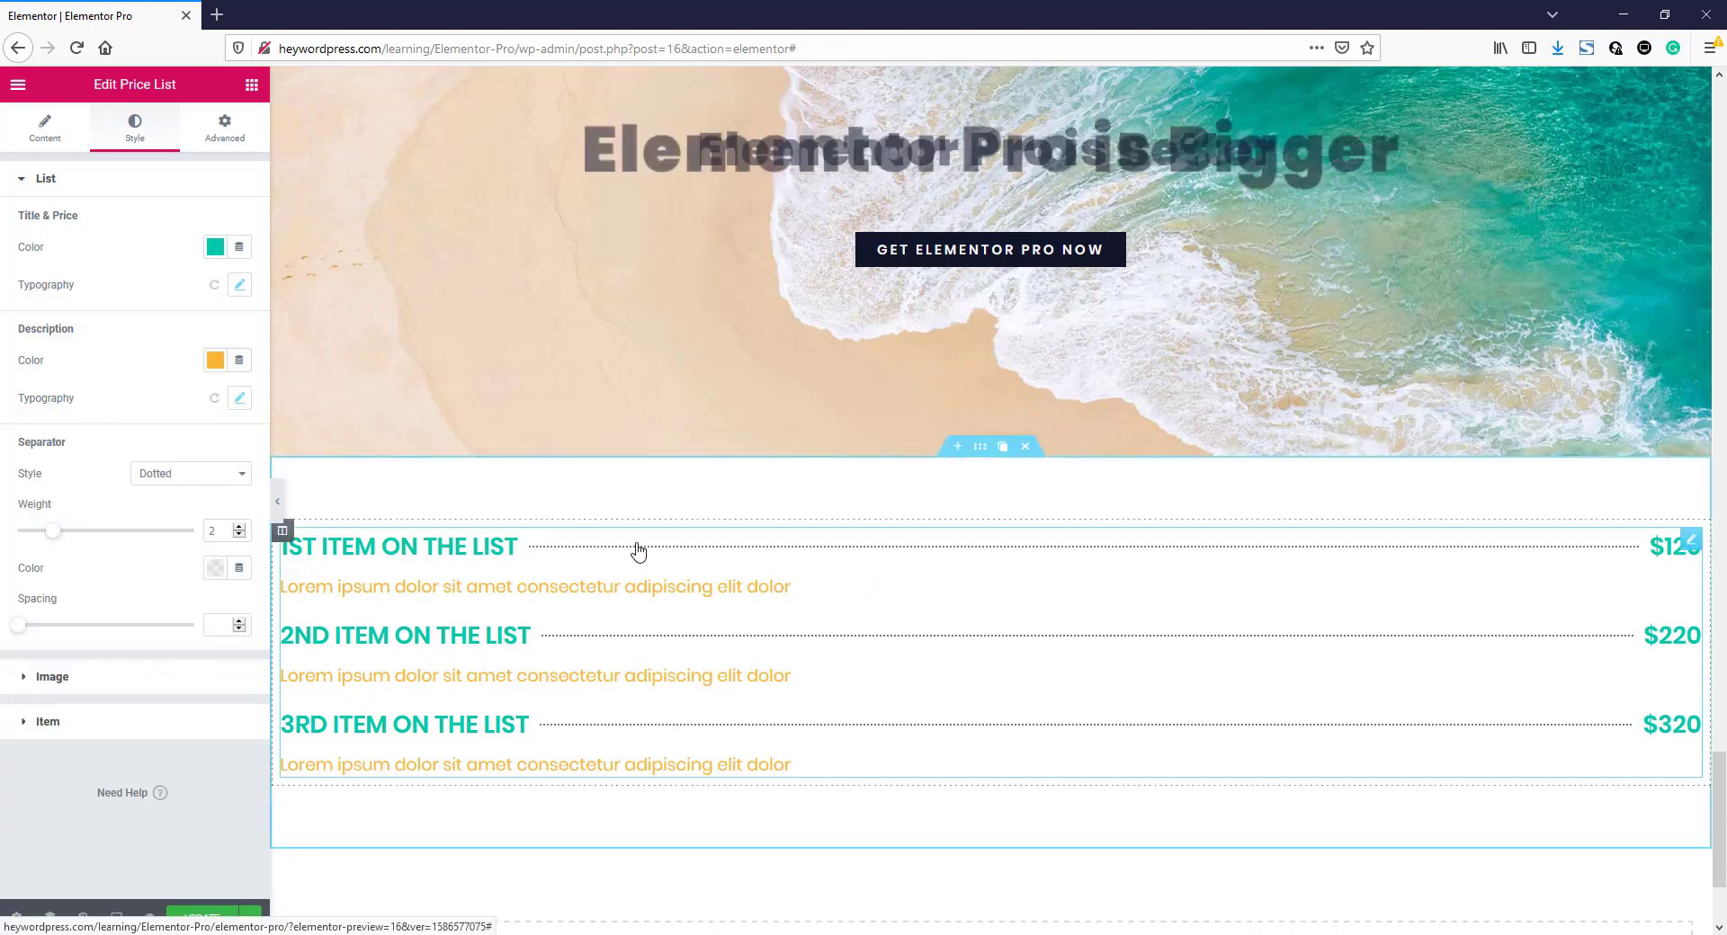
- Try the Dashed, Double and None separator styles, and set the separator style to Dashed
click(199, 483)
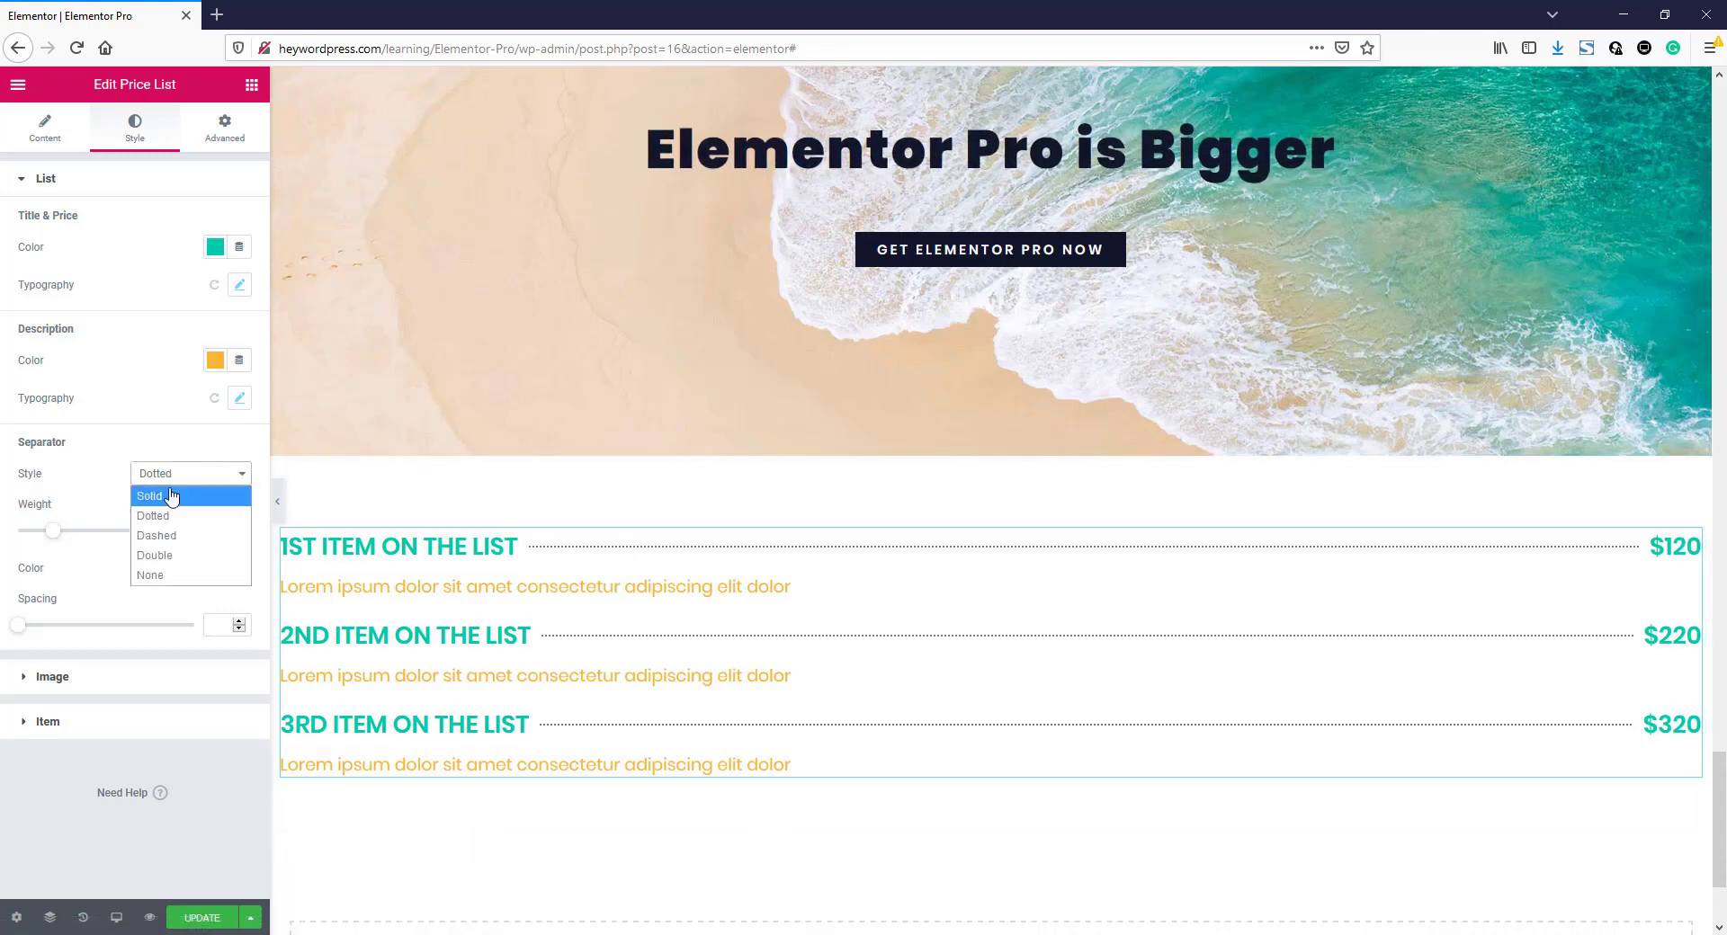
click(186, 537)
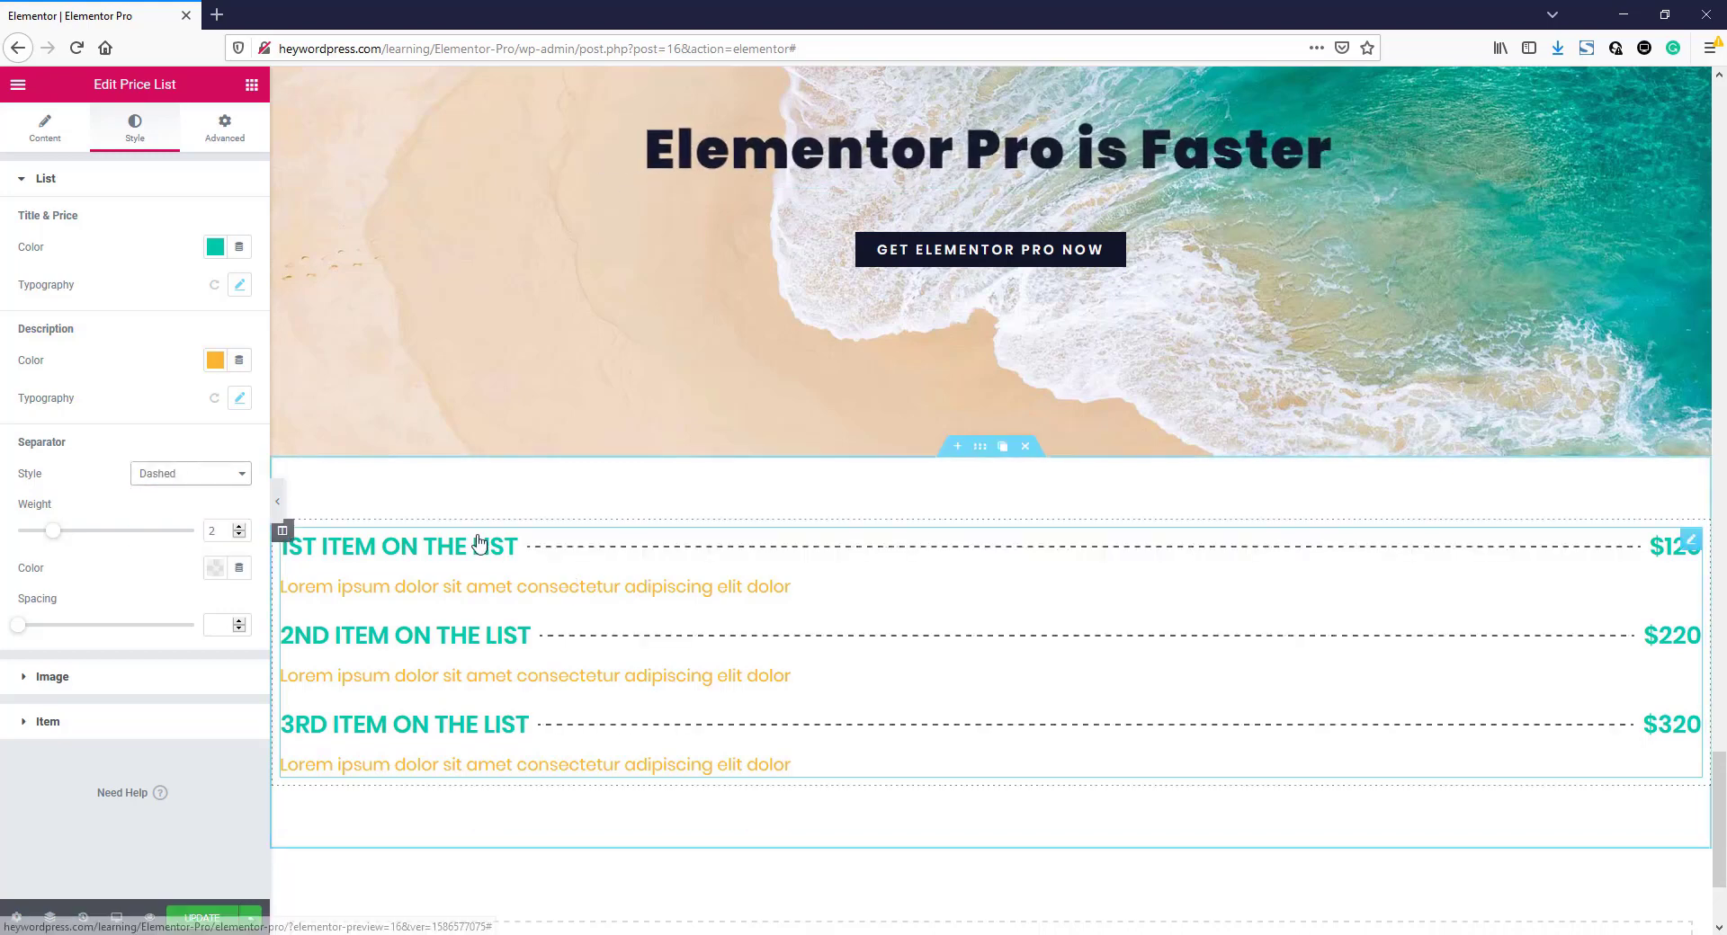
click(197, 478)
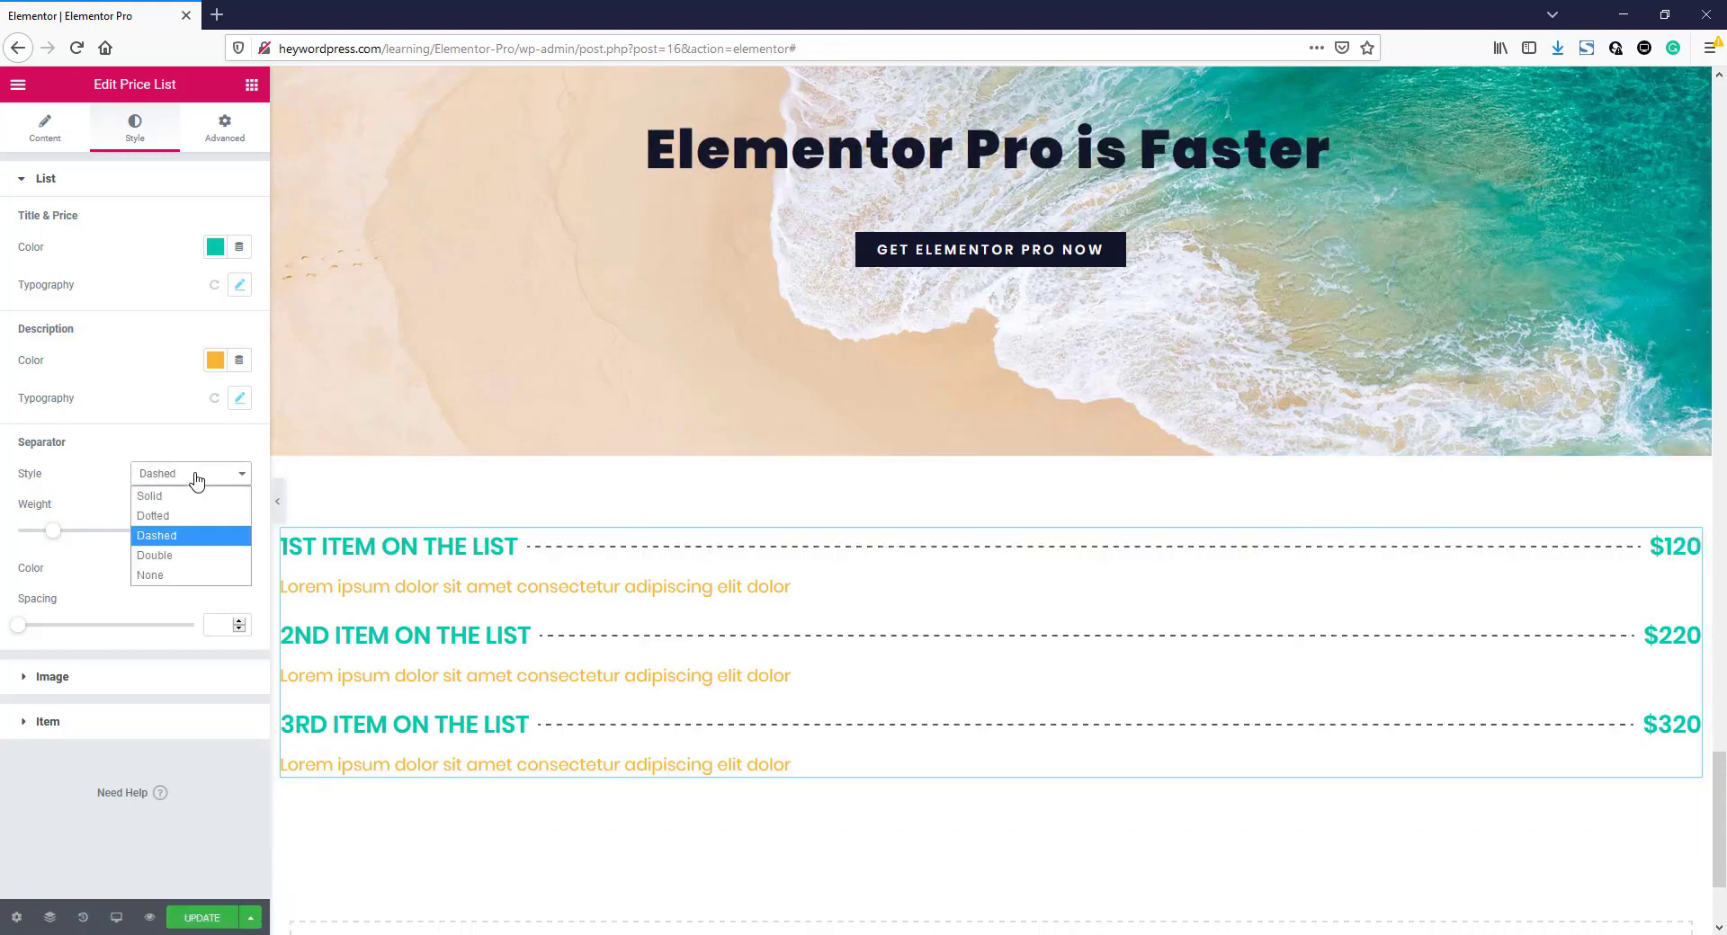
click(195, 554)
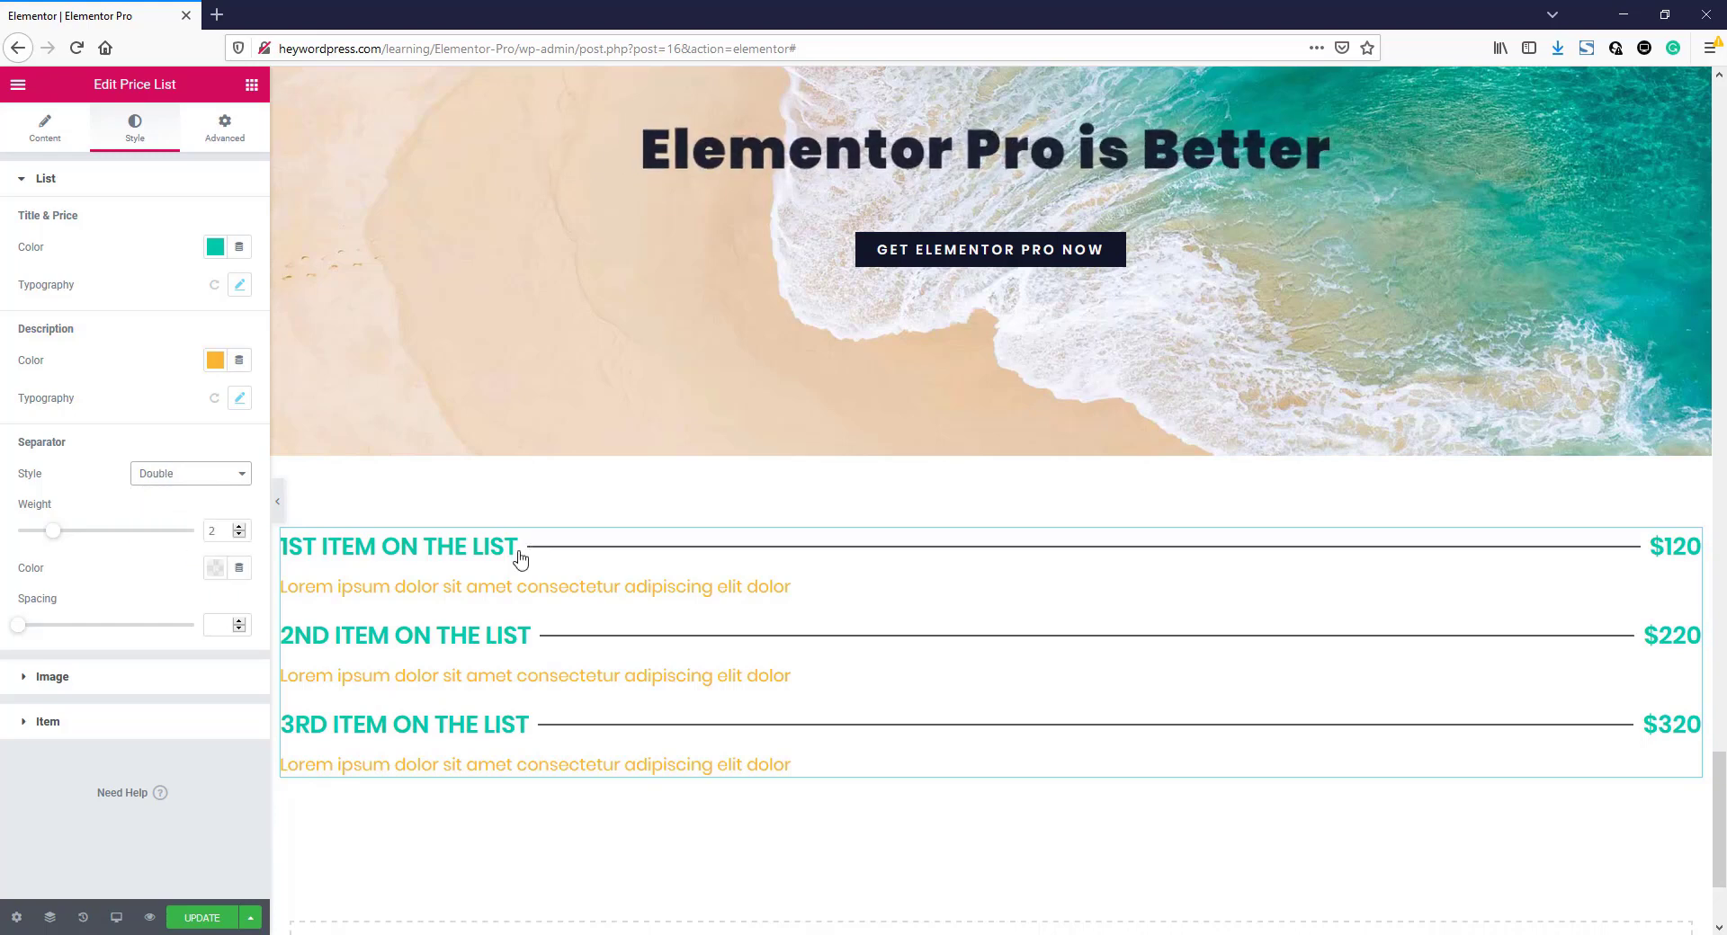
click(204, 477)
click(199, 577)
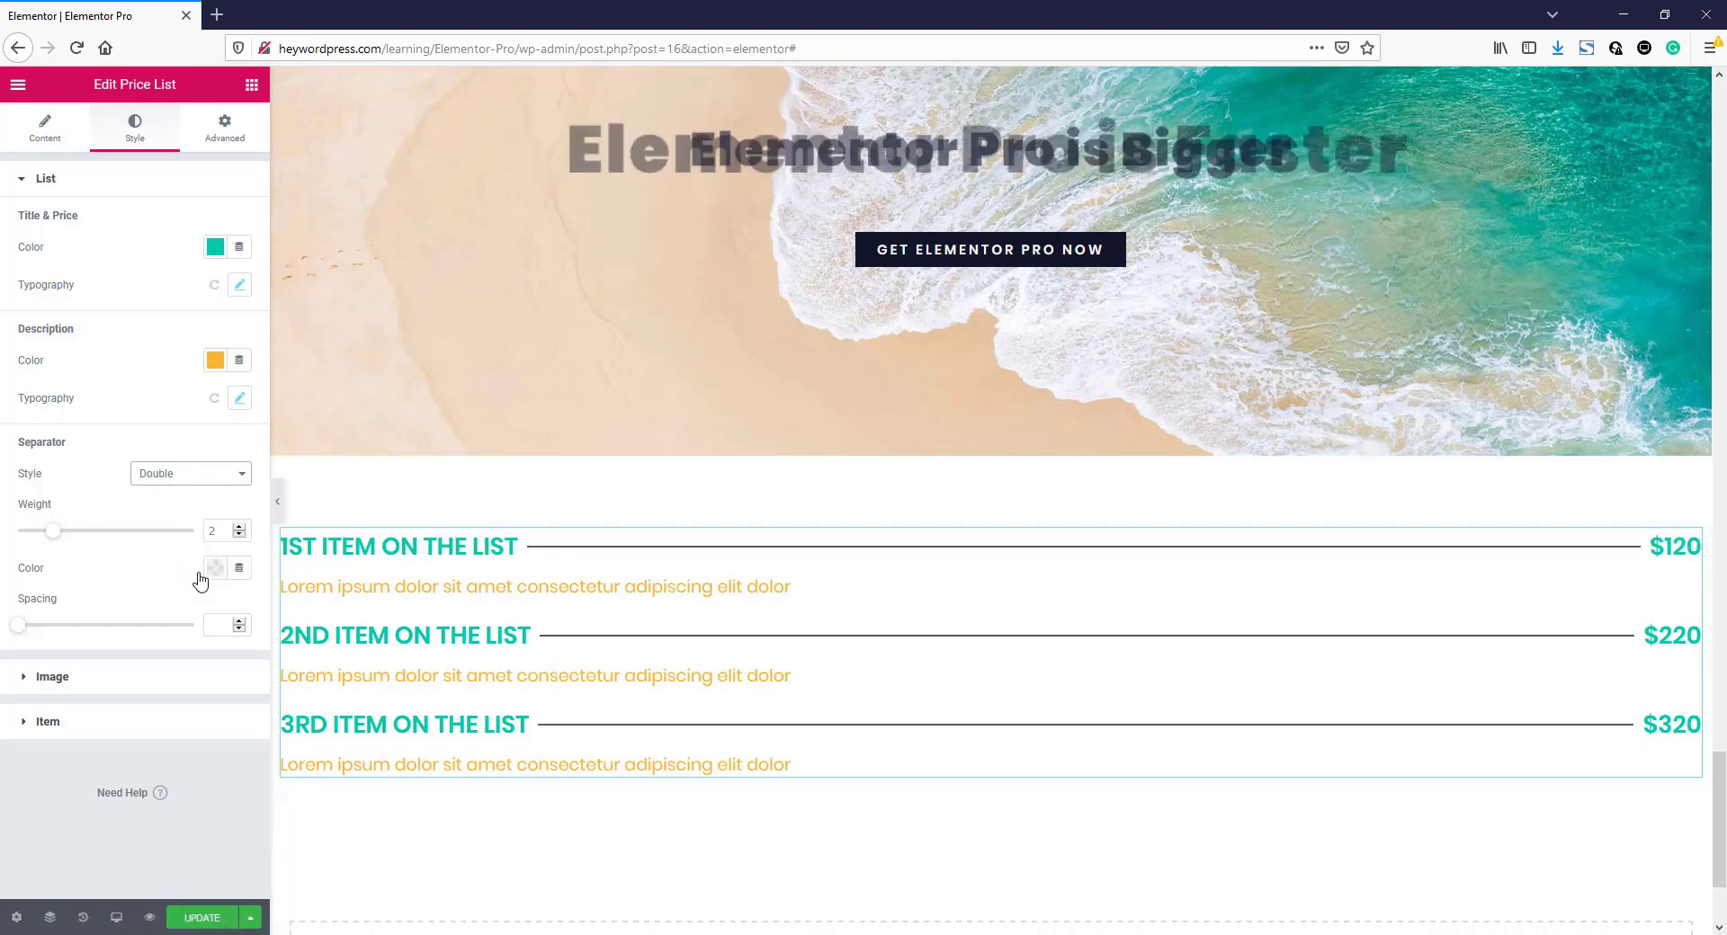
click(208, 478)
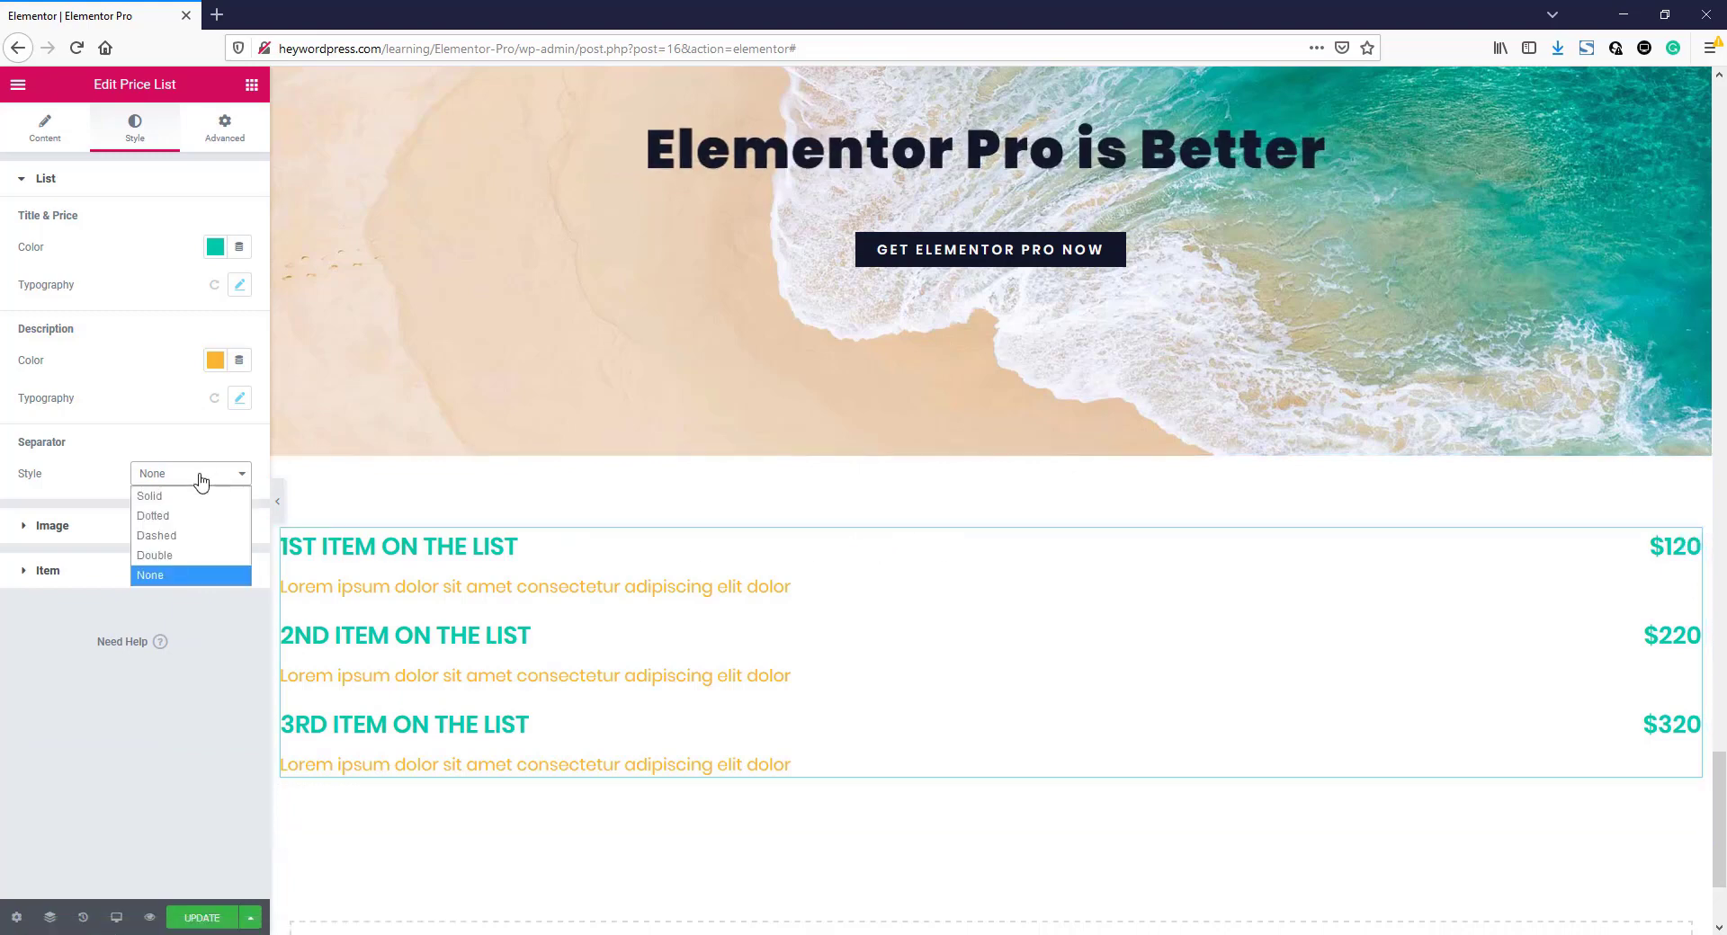
click(188, 536)
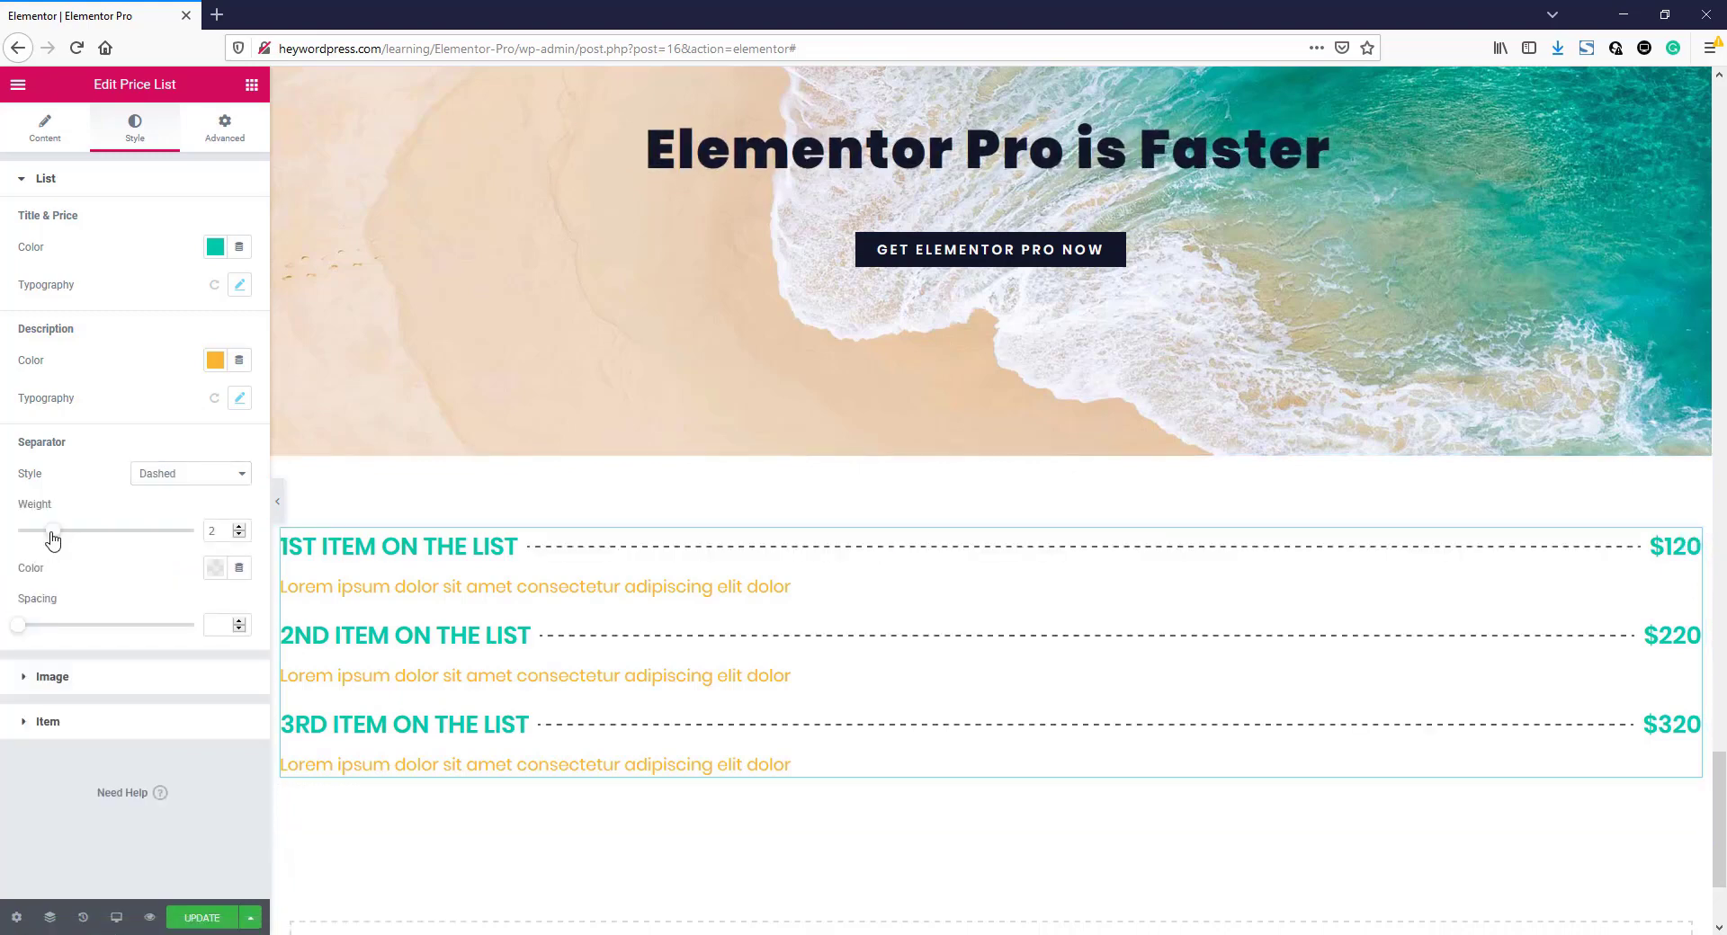
- Give the separator a weight of 3, a spacing of 15 and the red palette color #F63242
mouse_move(52, 540)
mouse_down()
mouse_move(101, 541)
mouse_move(68, 546)
mouse_up()
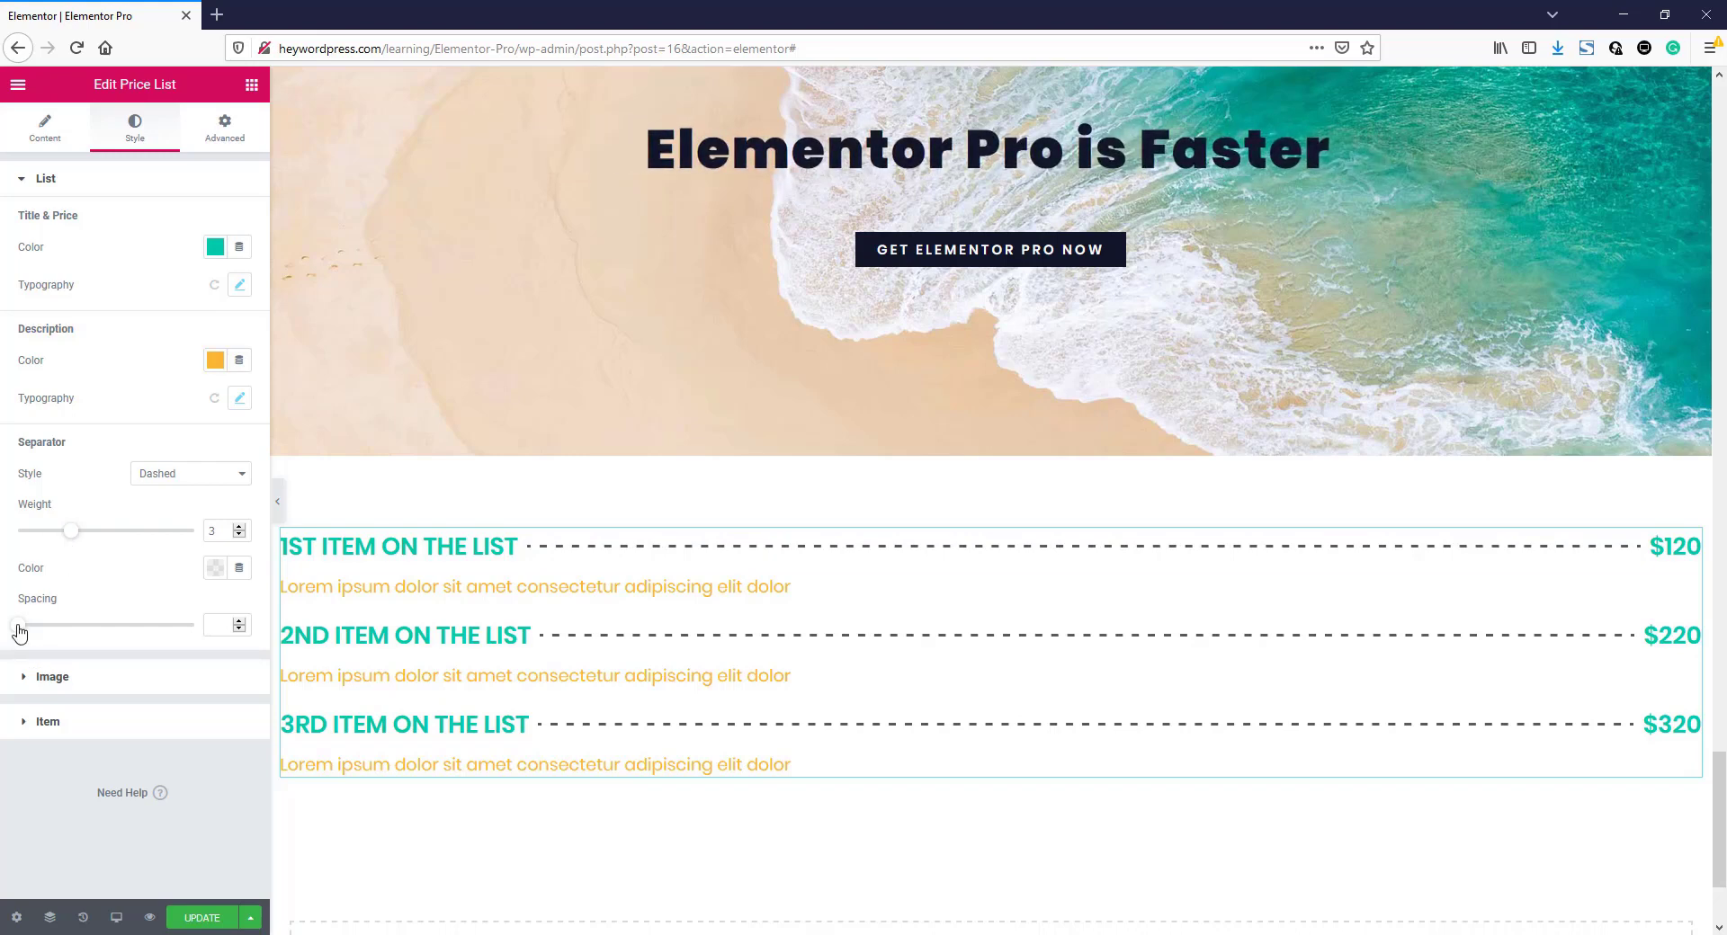
drag(19, 633, 154, 639)
click(215, 570)
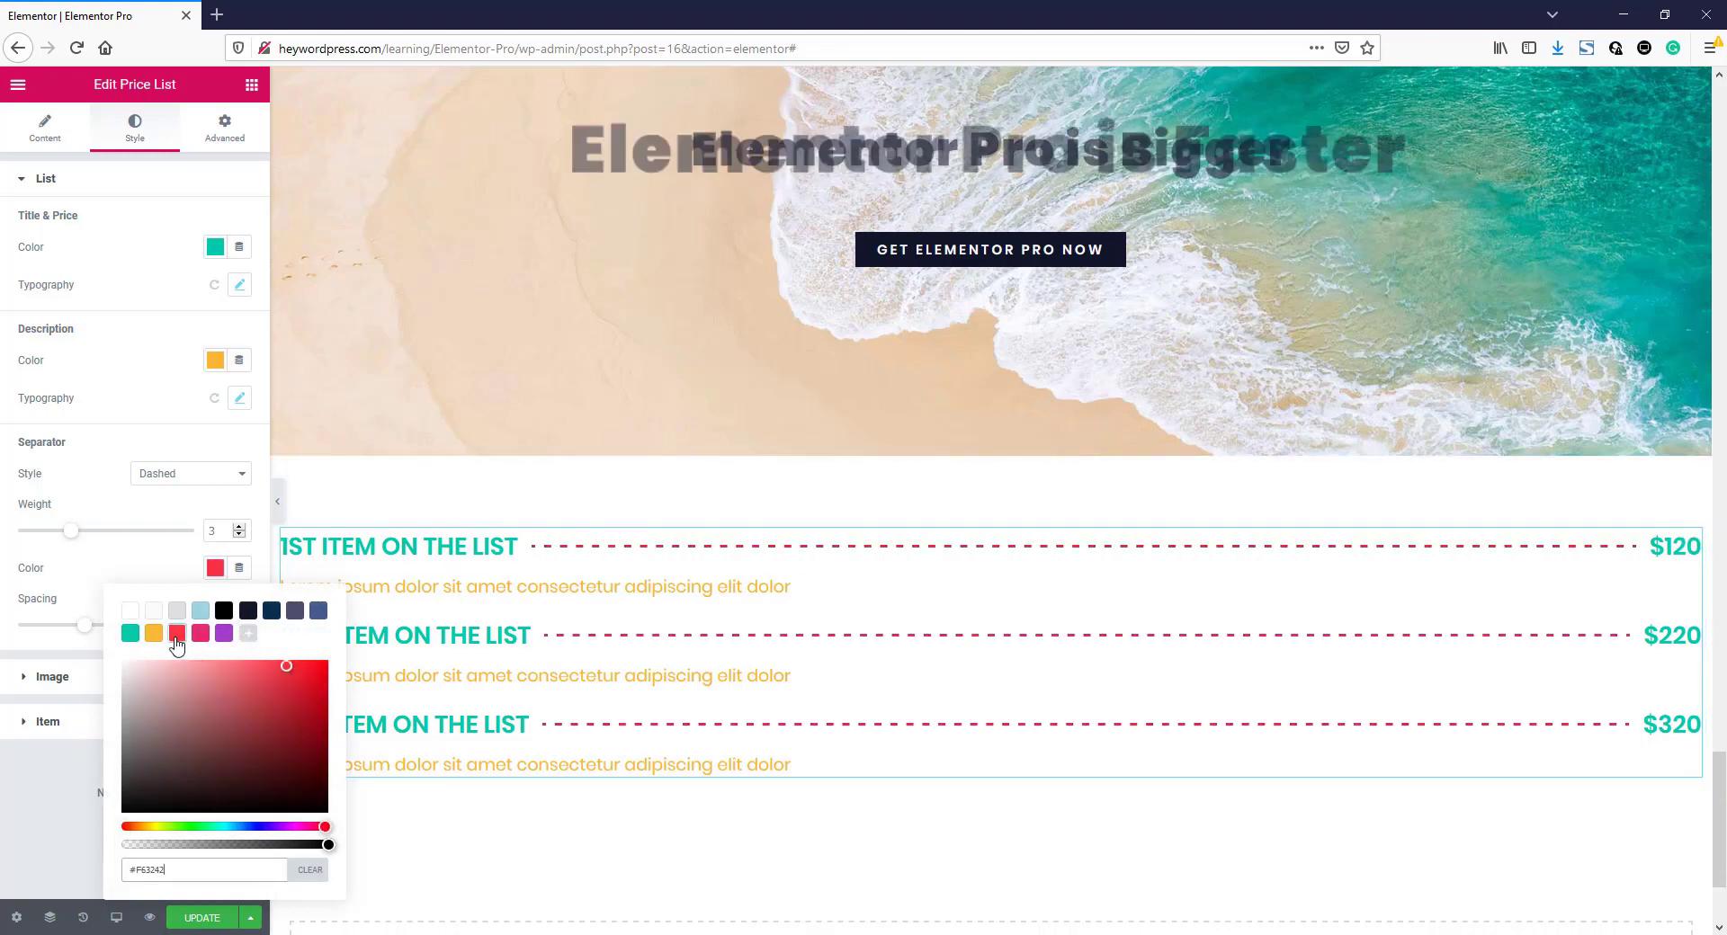
click(81, 502)
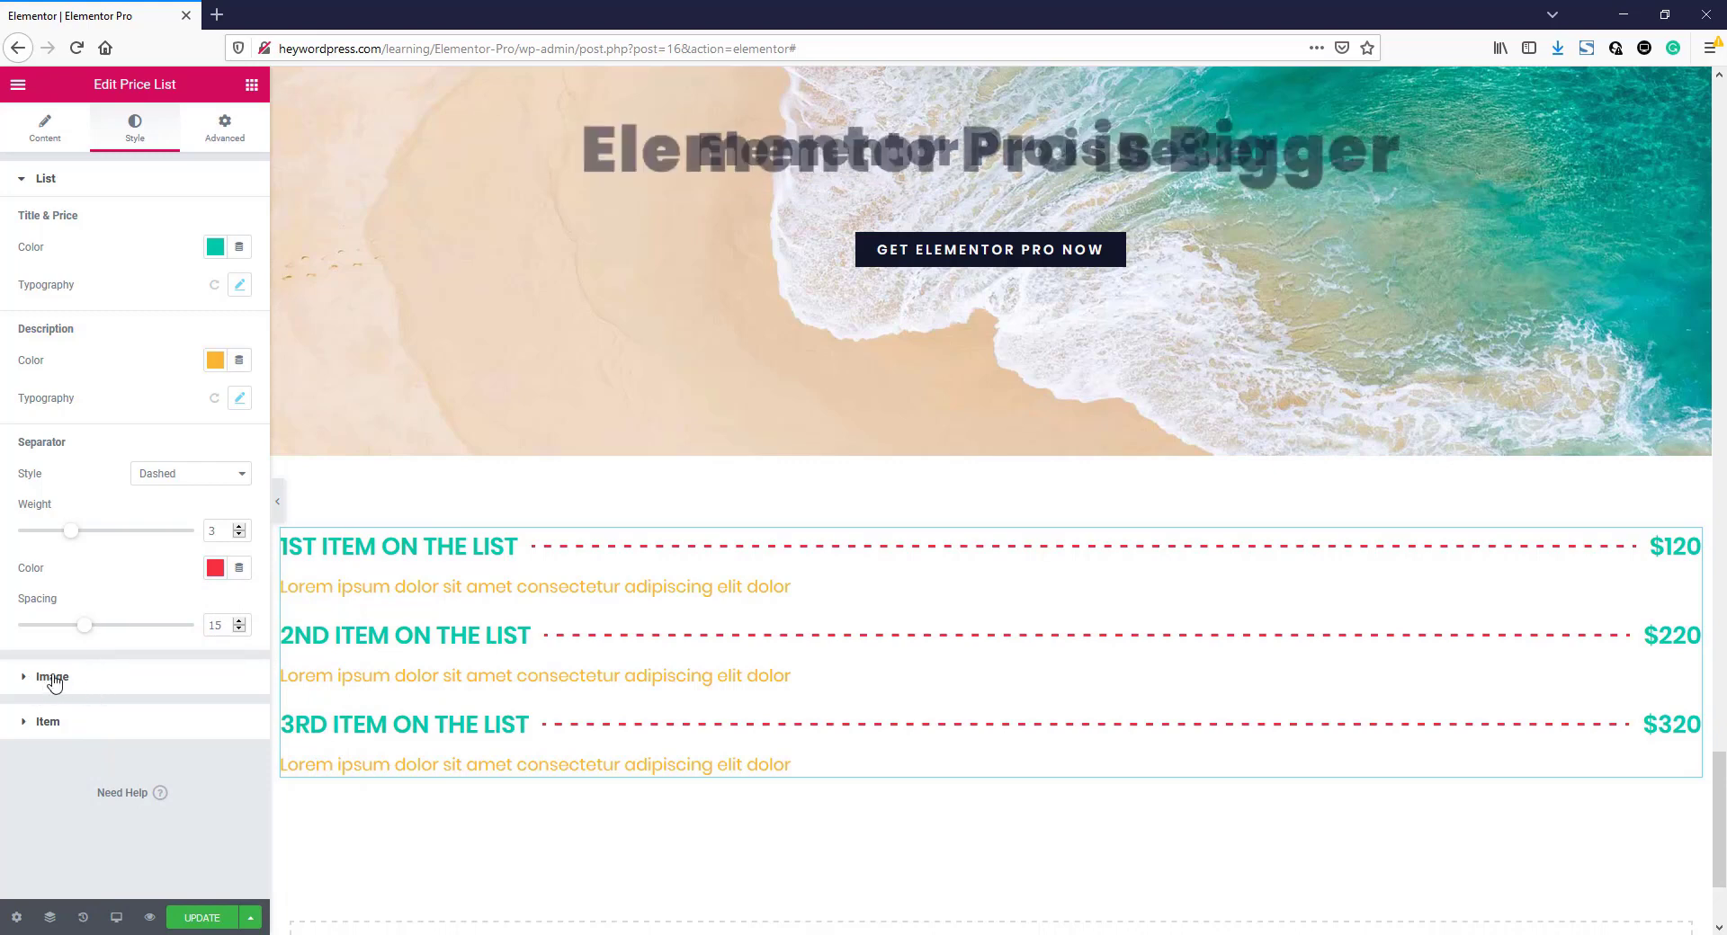
- Review the image style settings and increase the items' rows gap to 36 px
click(52, 678)
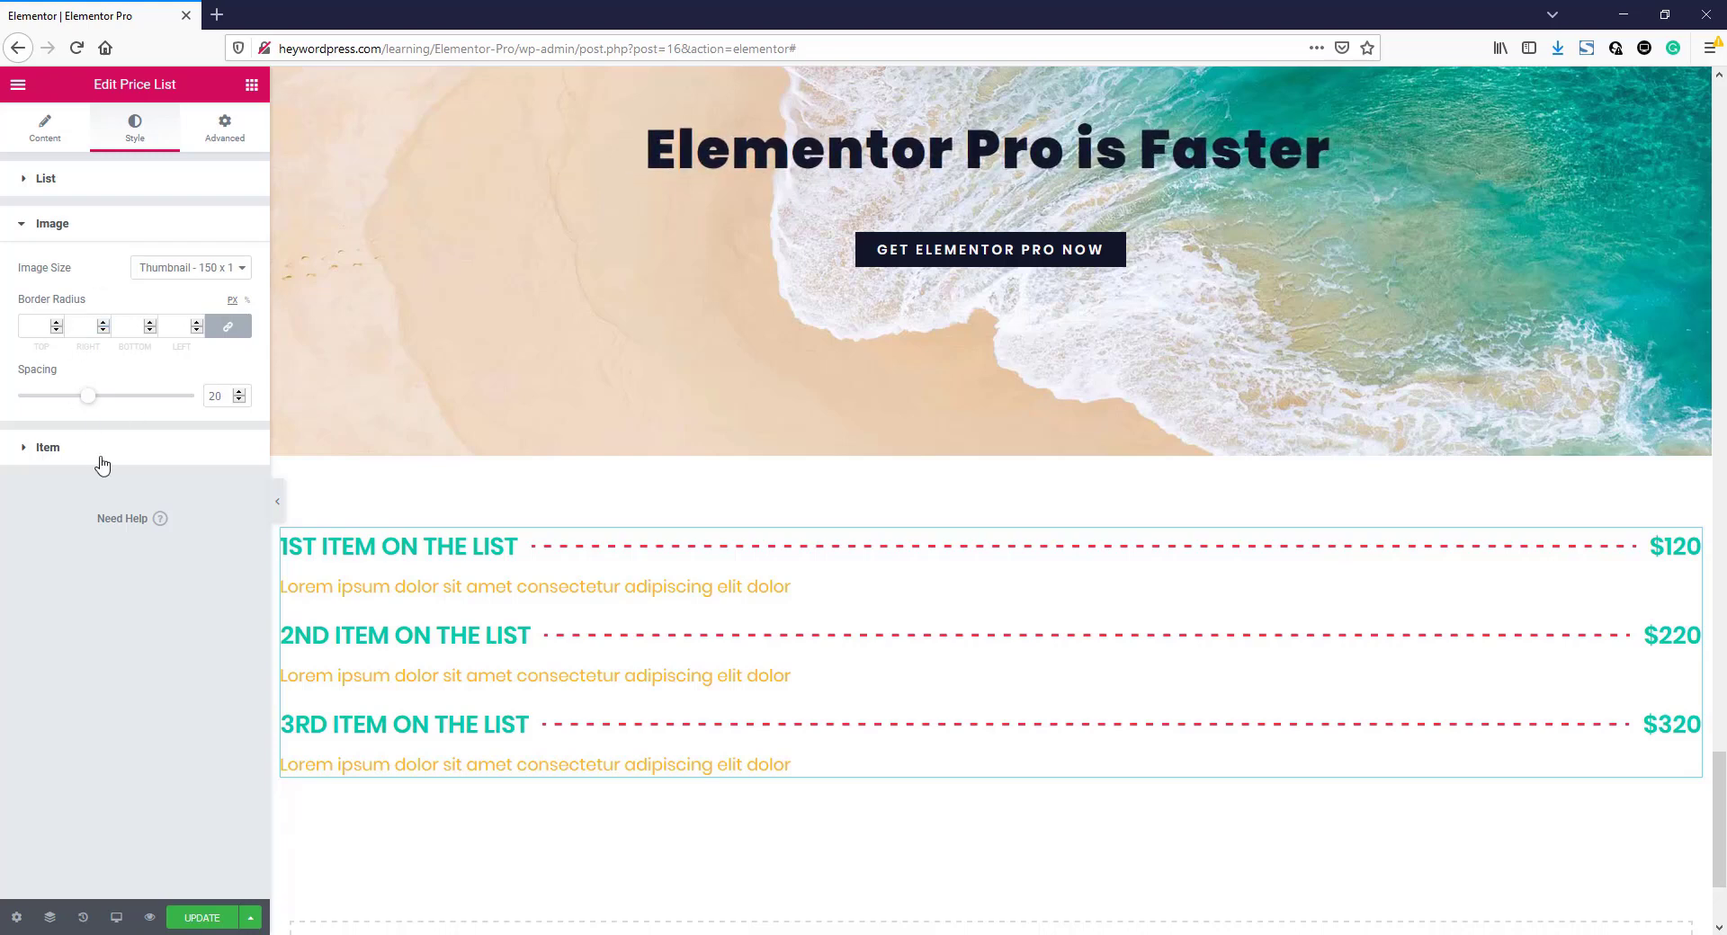
click(65, 448)
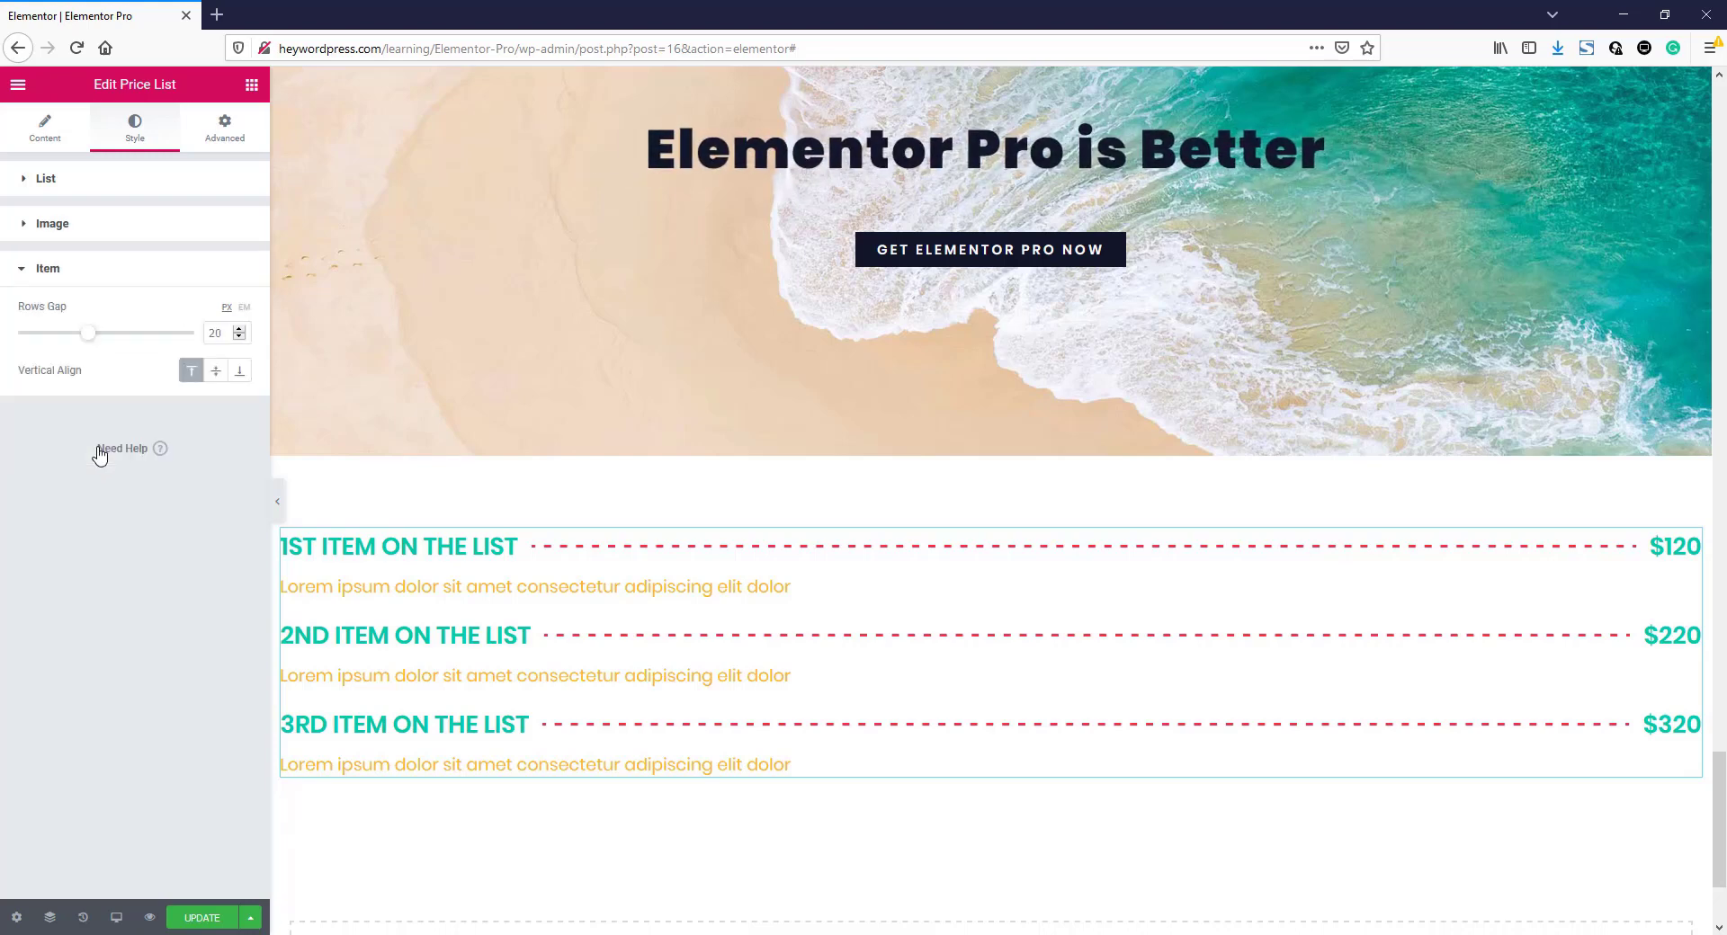
drag(92, 334, 161, 338)
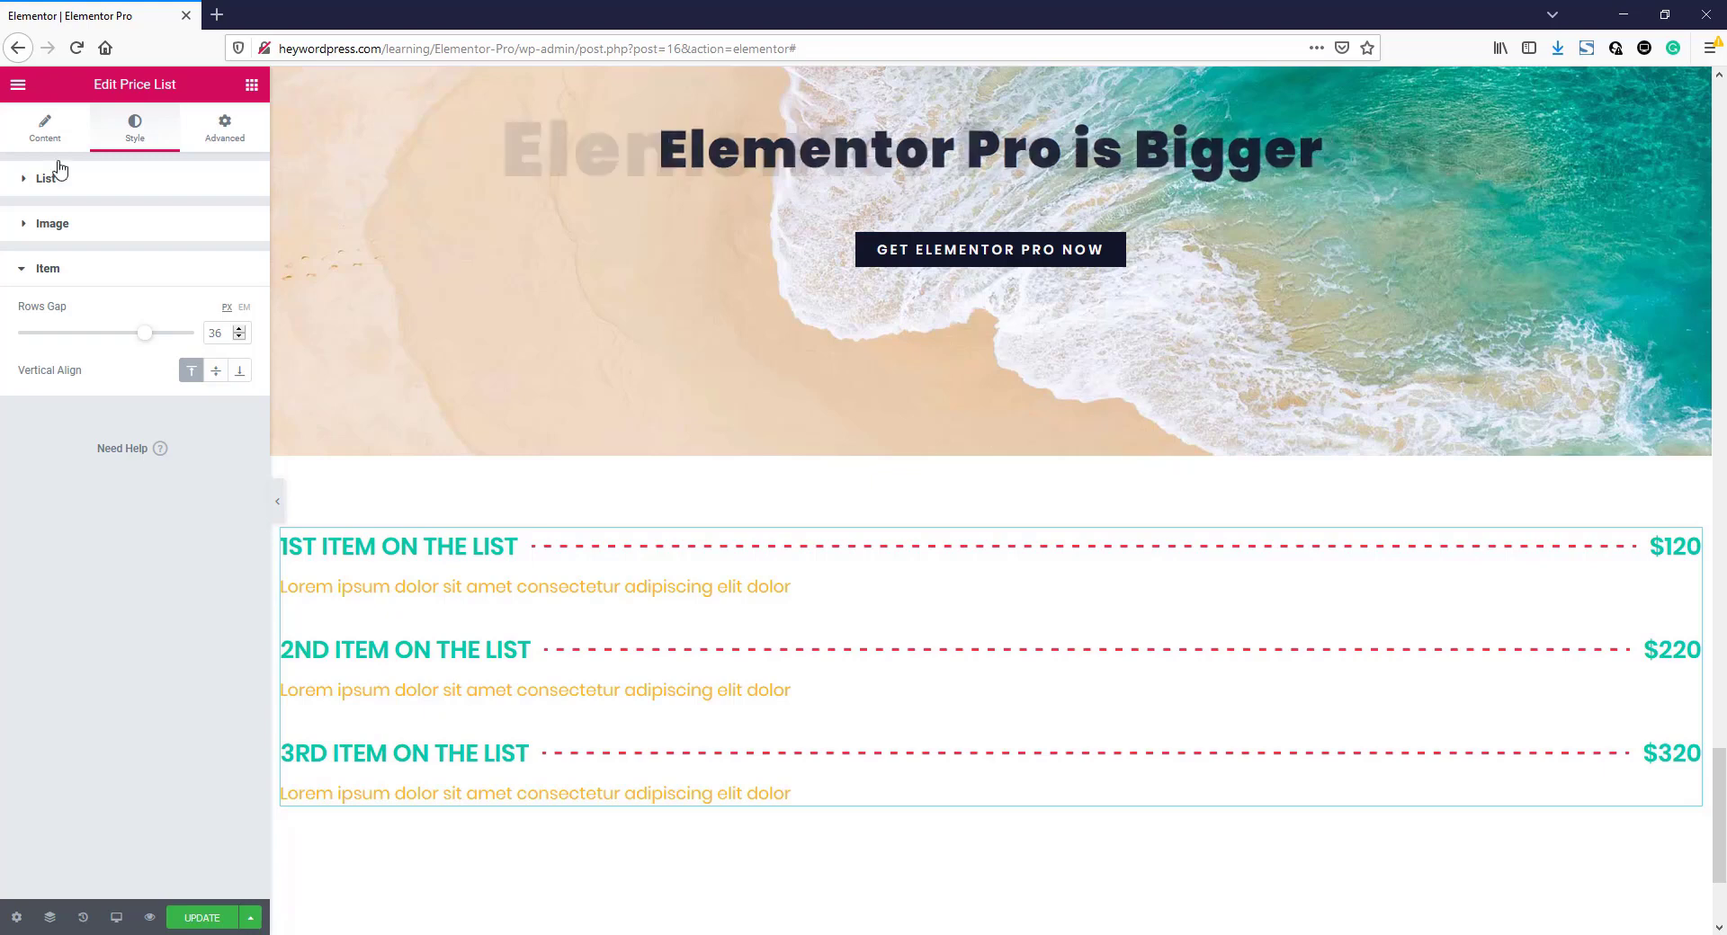
- Add the orange juice picture juice-5.jpg from the media library as the image of the 1st list item
click(45, 129)
click(65, 249)
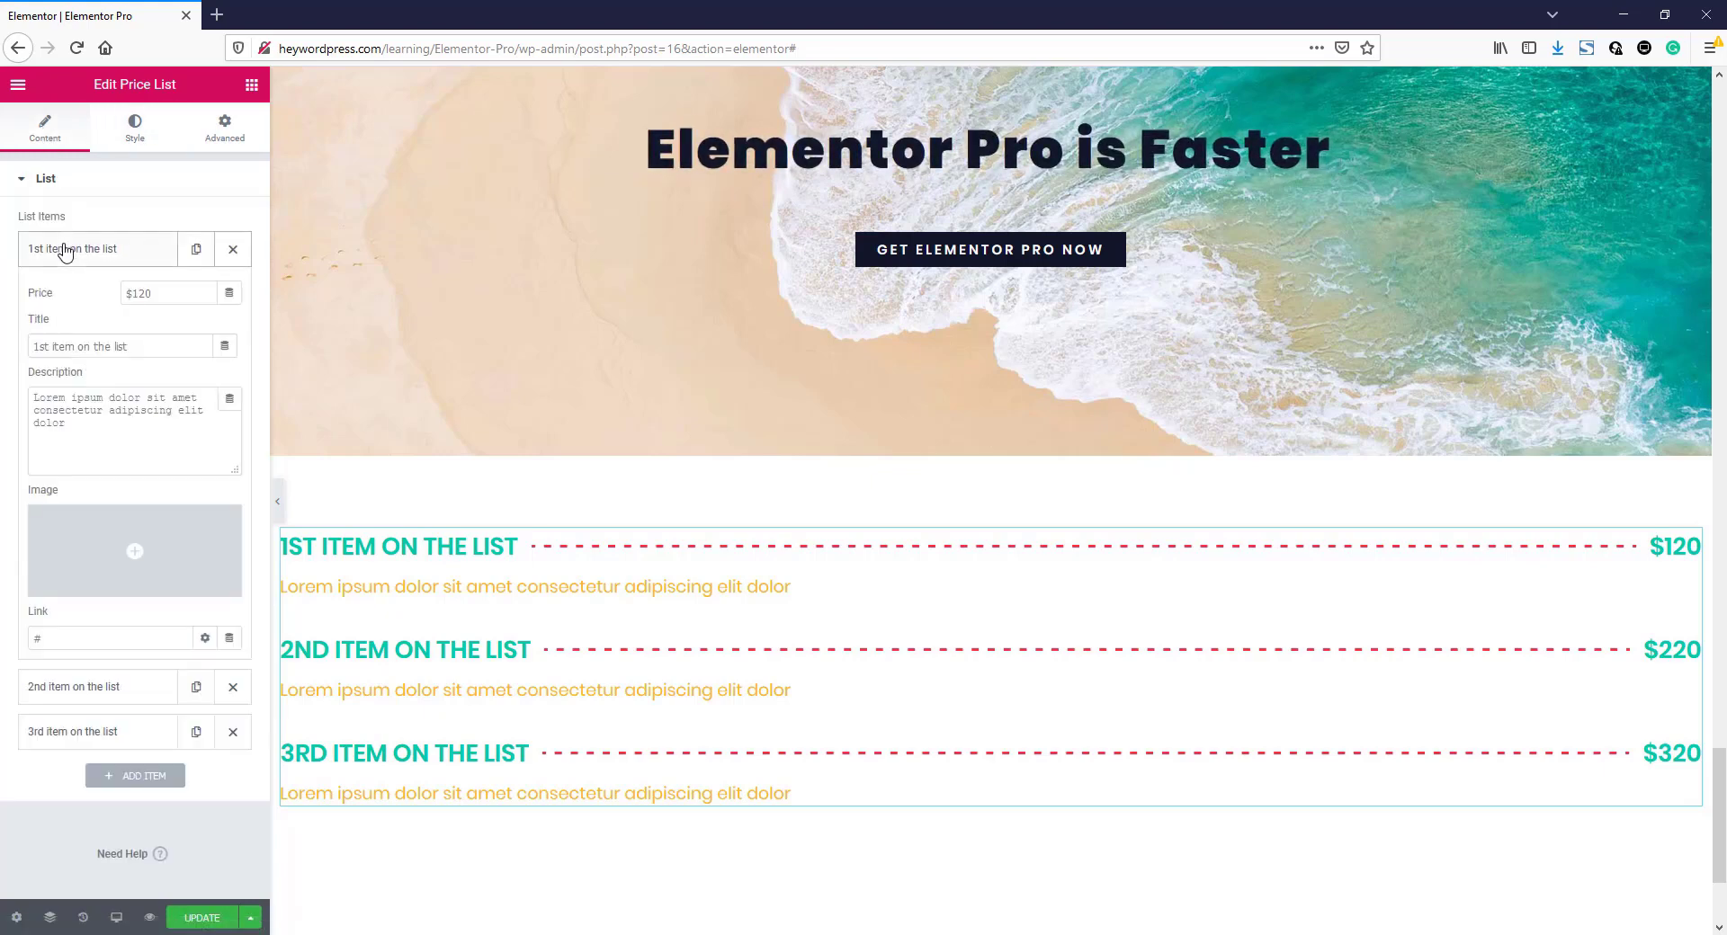
click(106, 547)
click(653, 452)
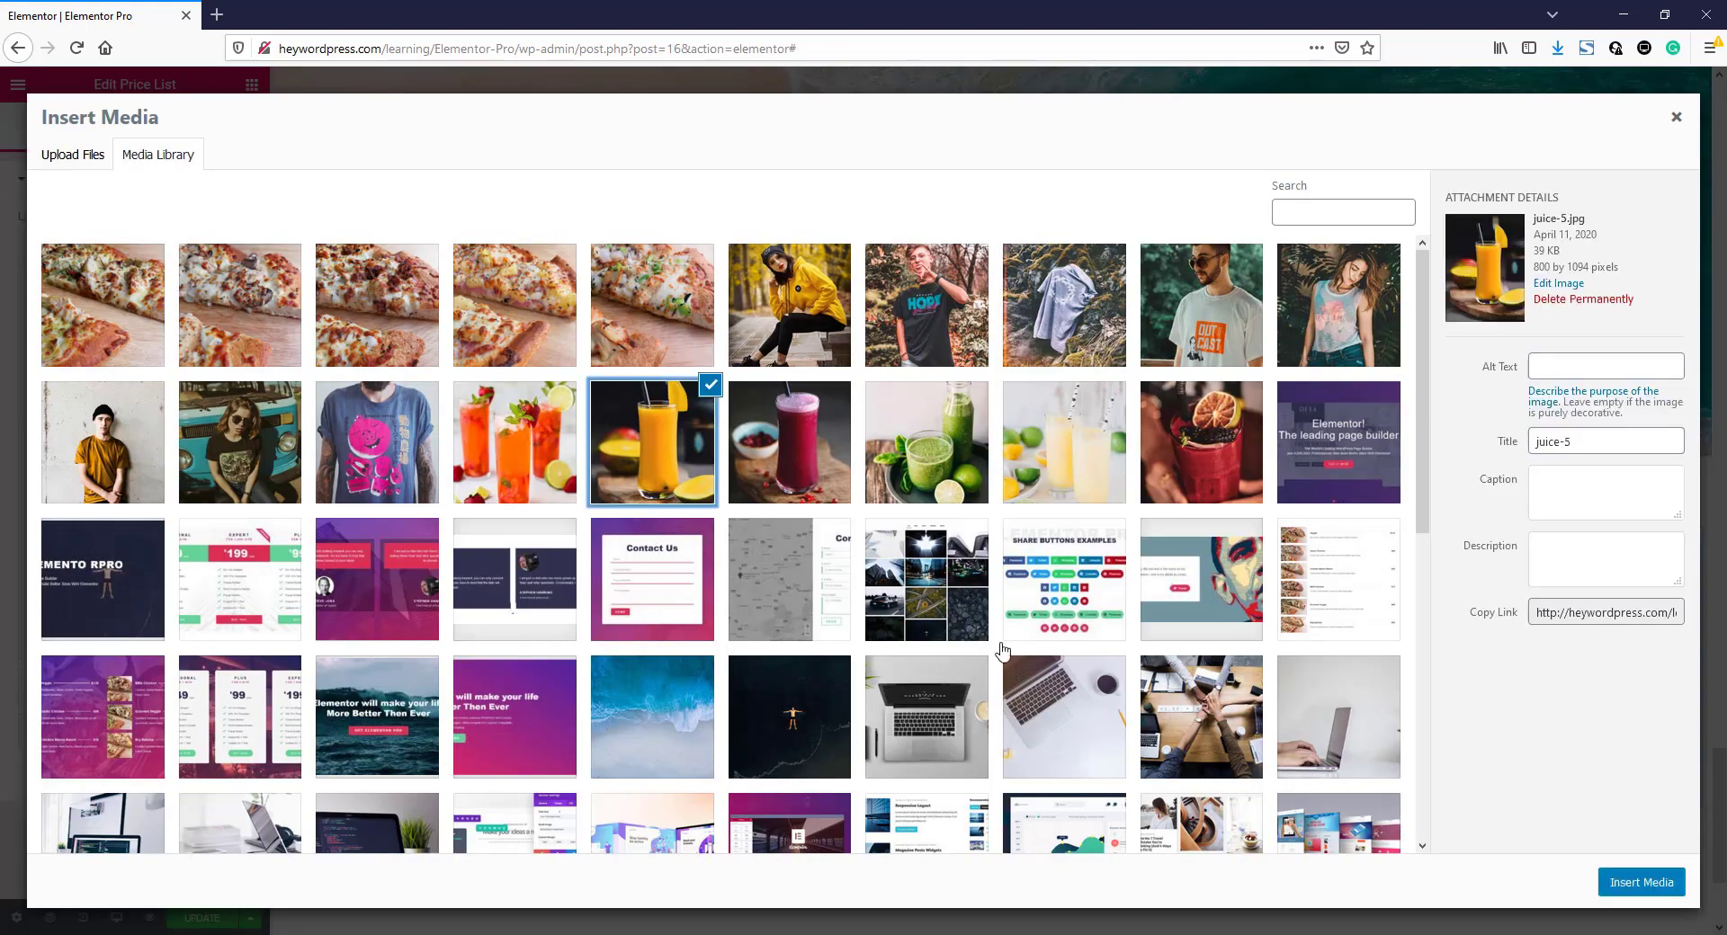
click(1640, 882)
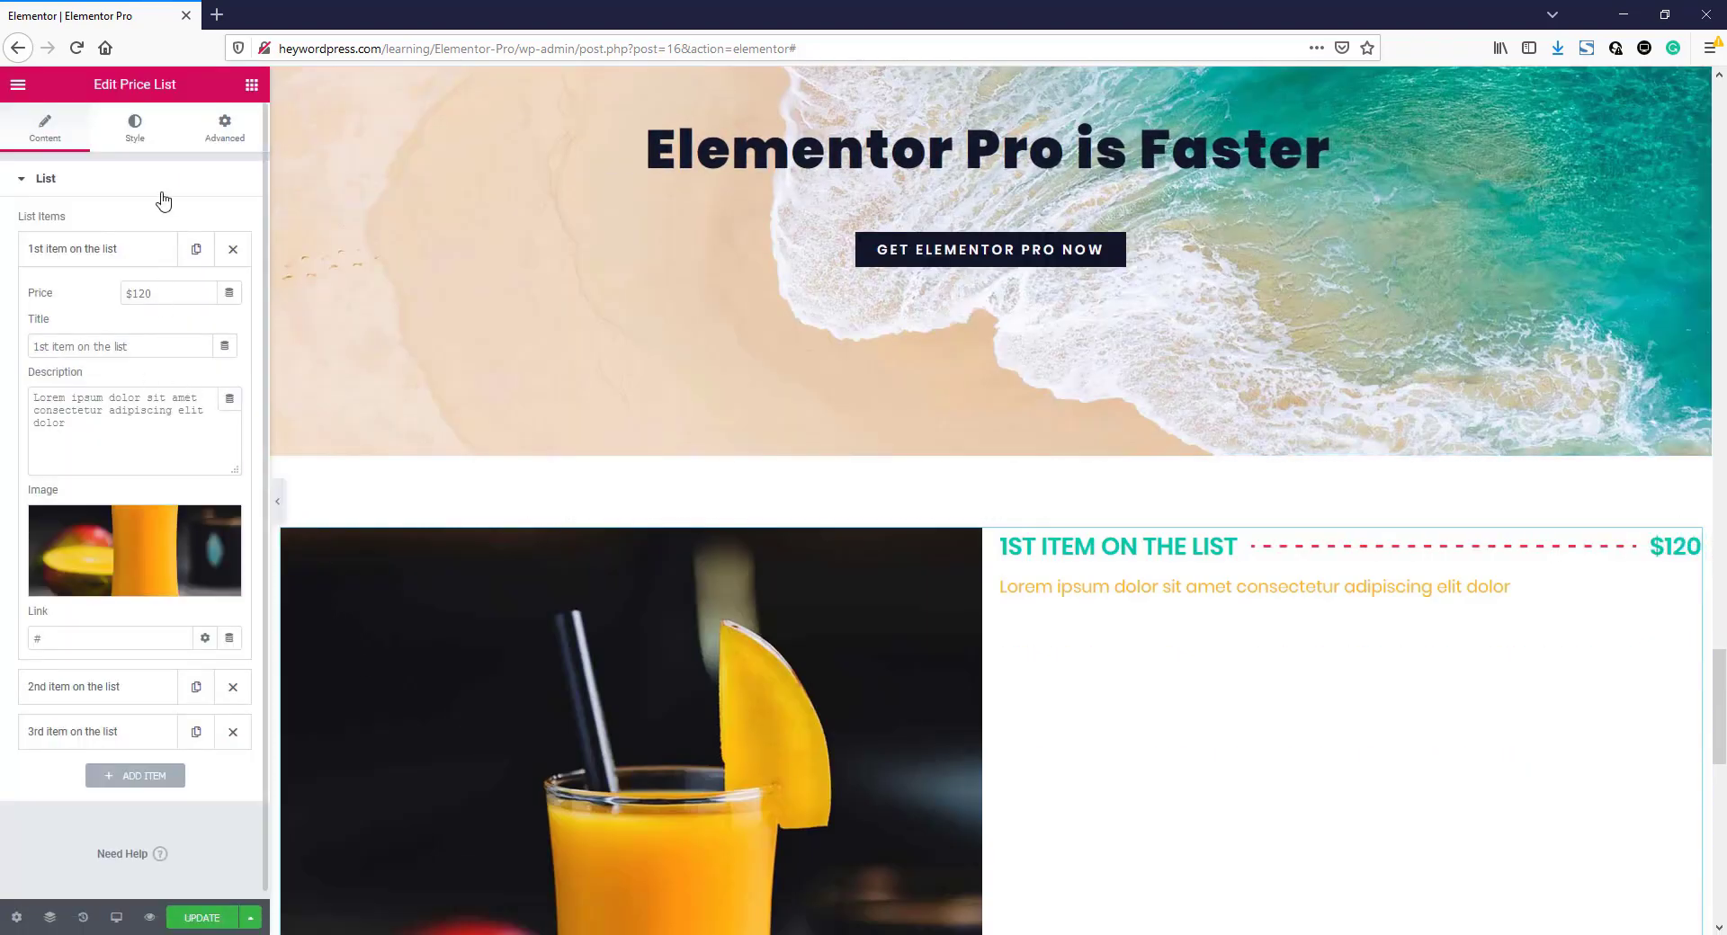
- Set the list's image size to Medium - 300 x 300
click(135, 133)
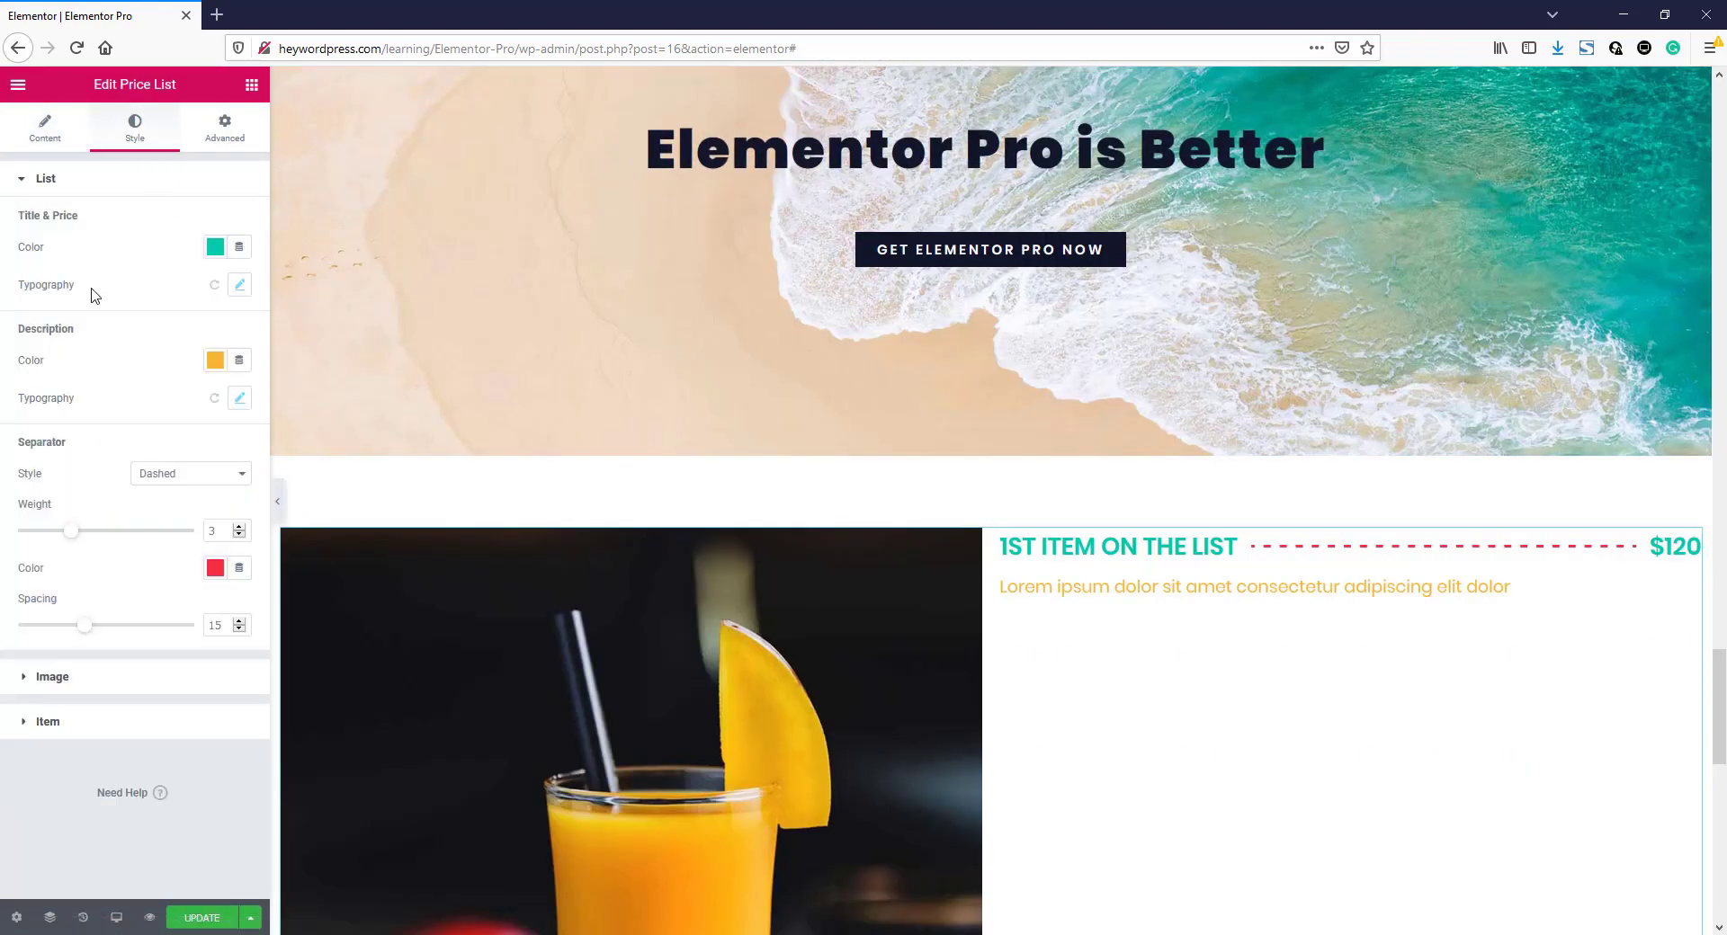
click(90, 686)
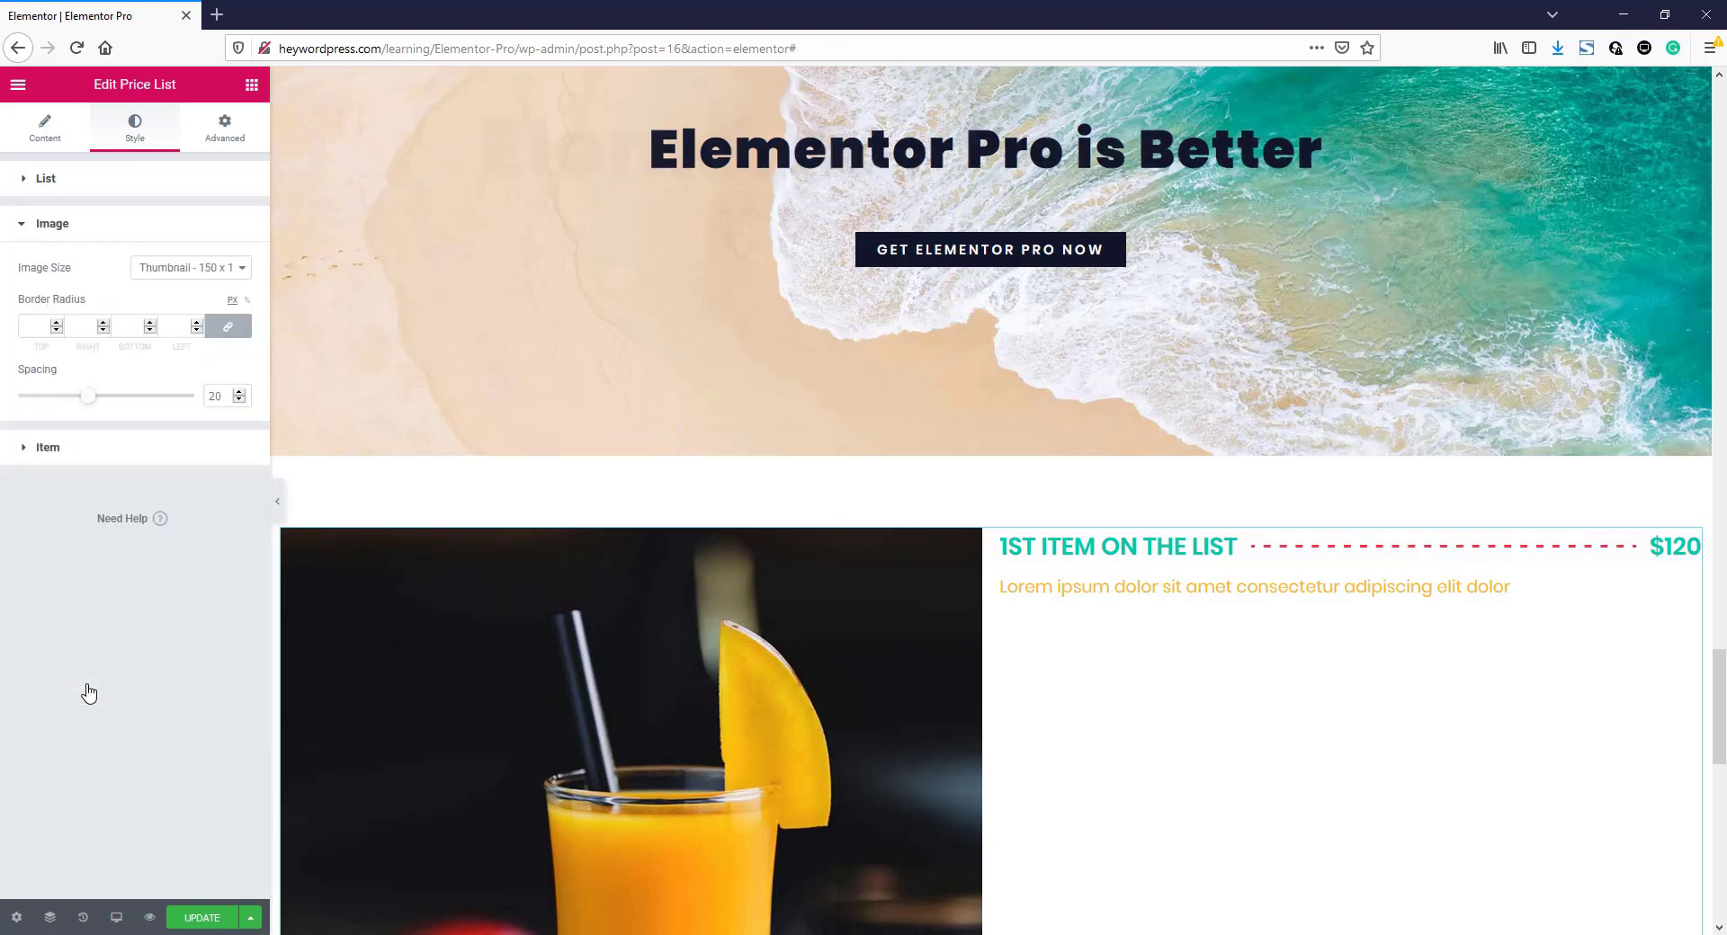
click(182, 270)
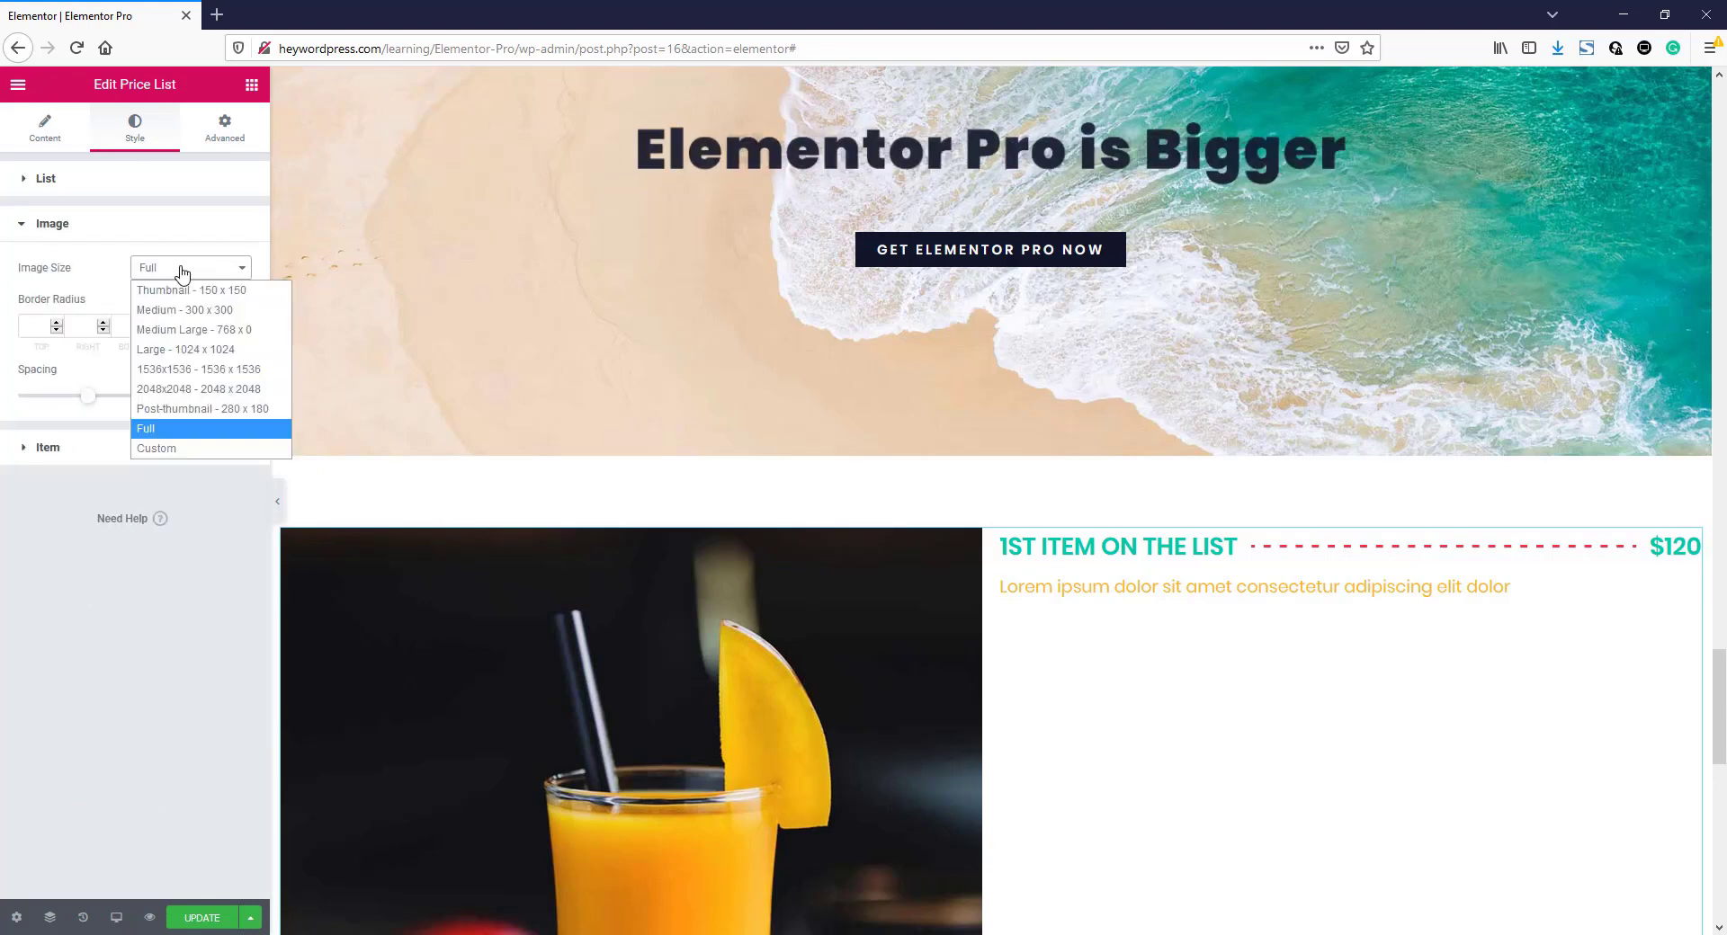
click(182, 310)
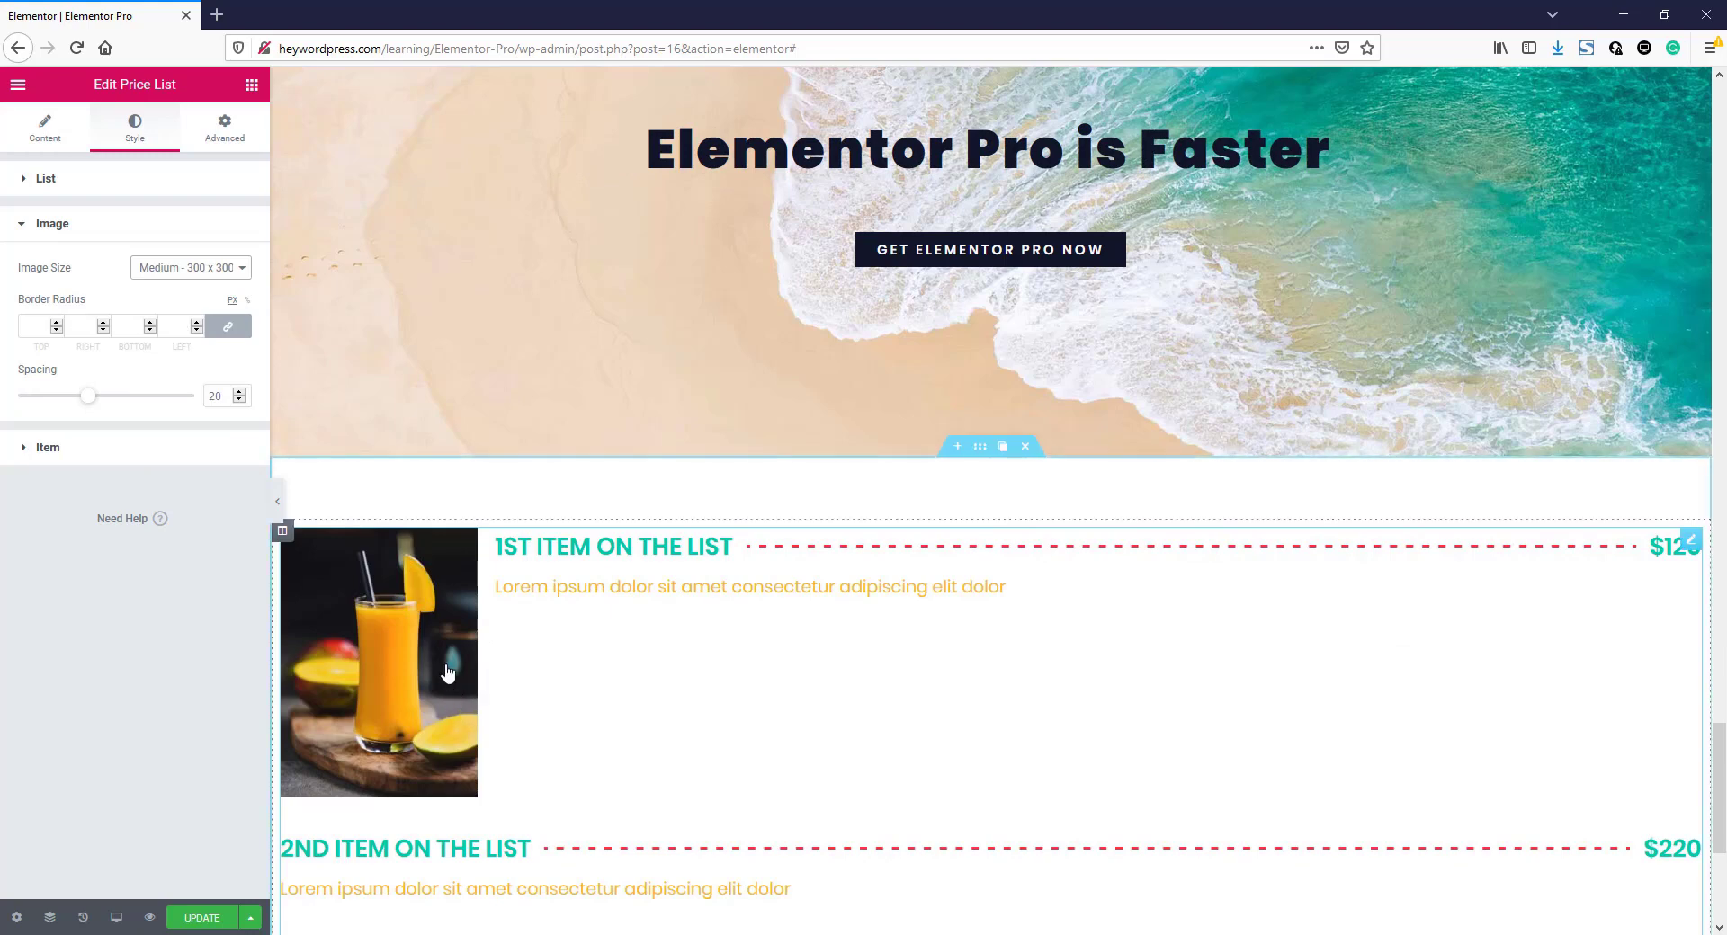
- Try center and bottom vertical alignment for the list items, and return the alignment to top
click(118, 450)
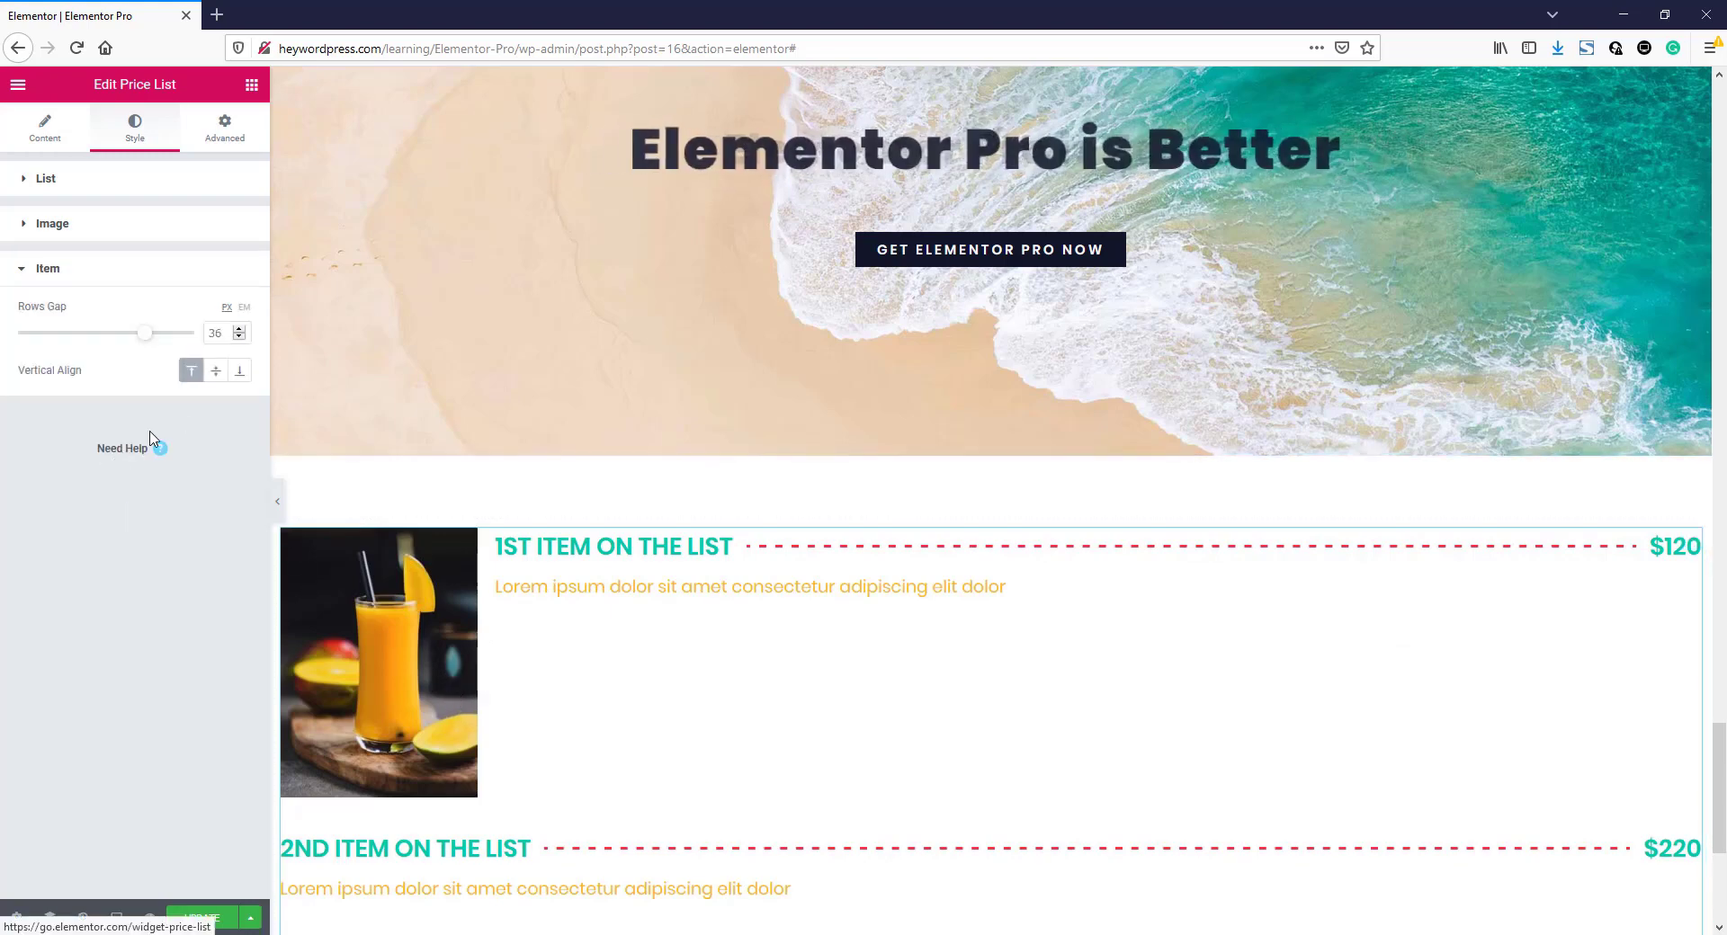
click(216, 374)
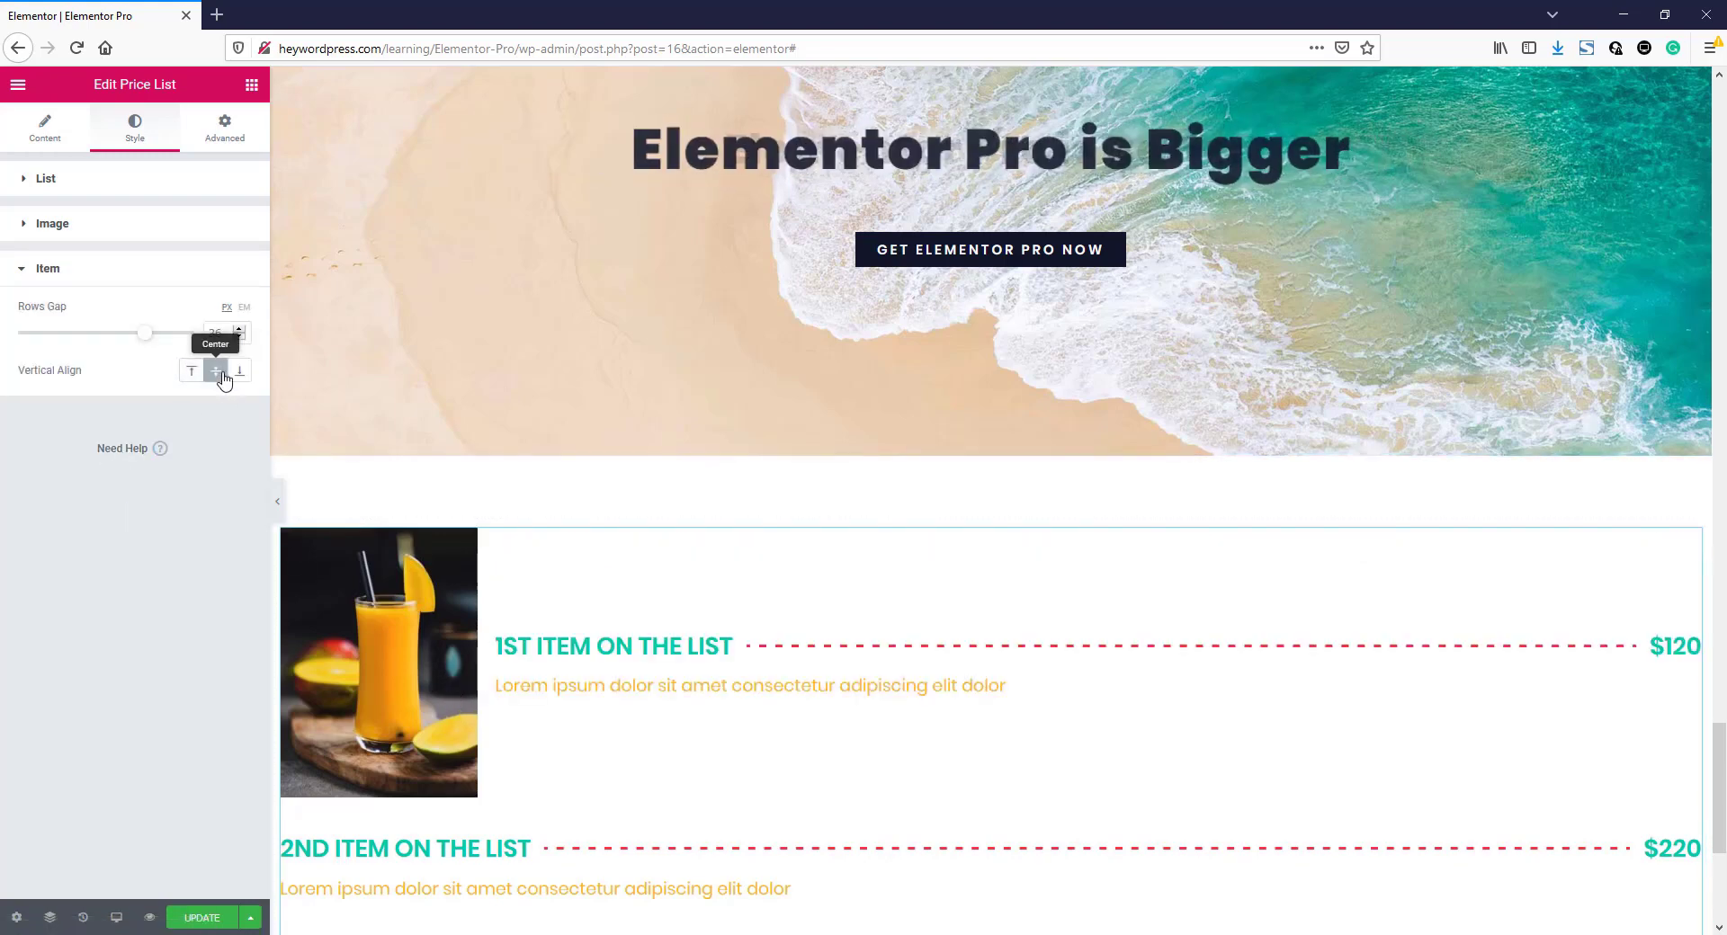
click(240, 374)
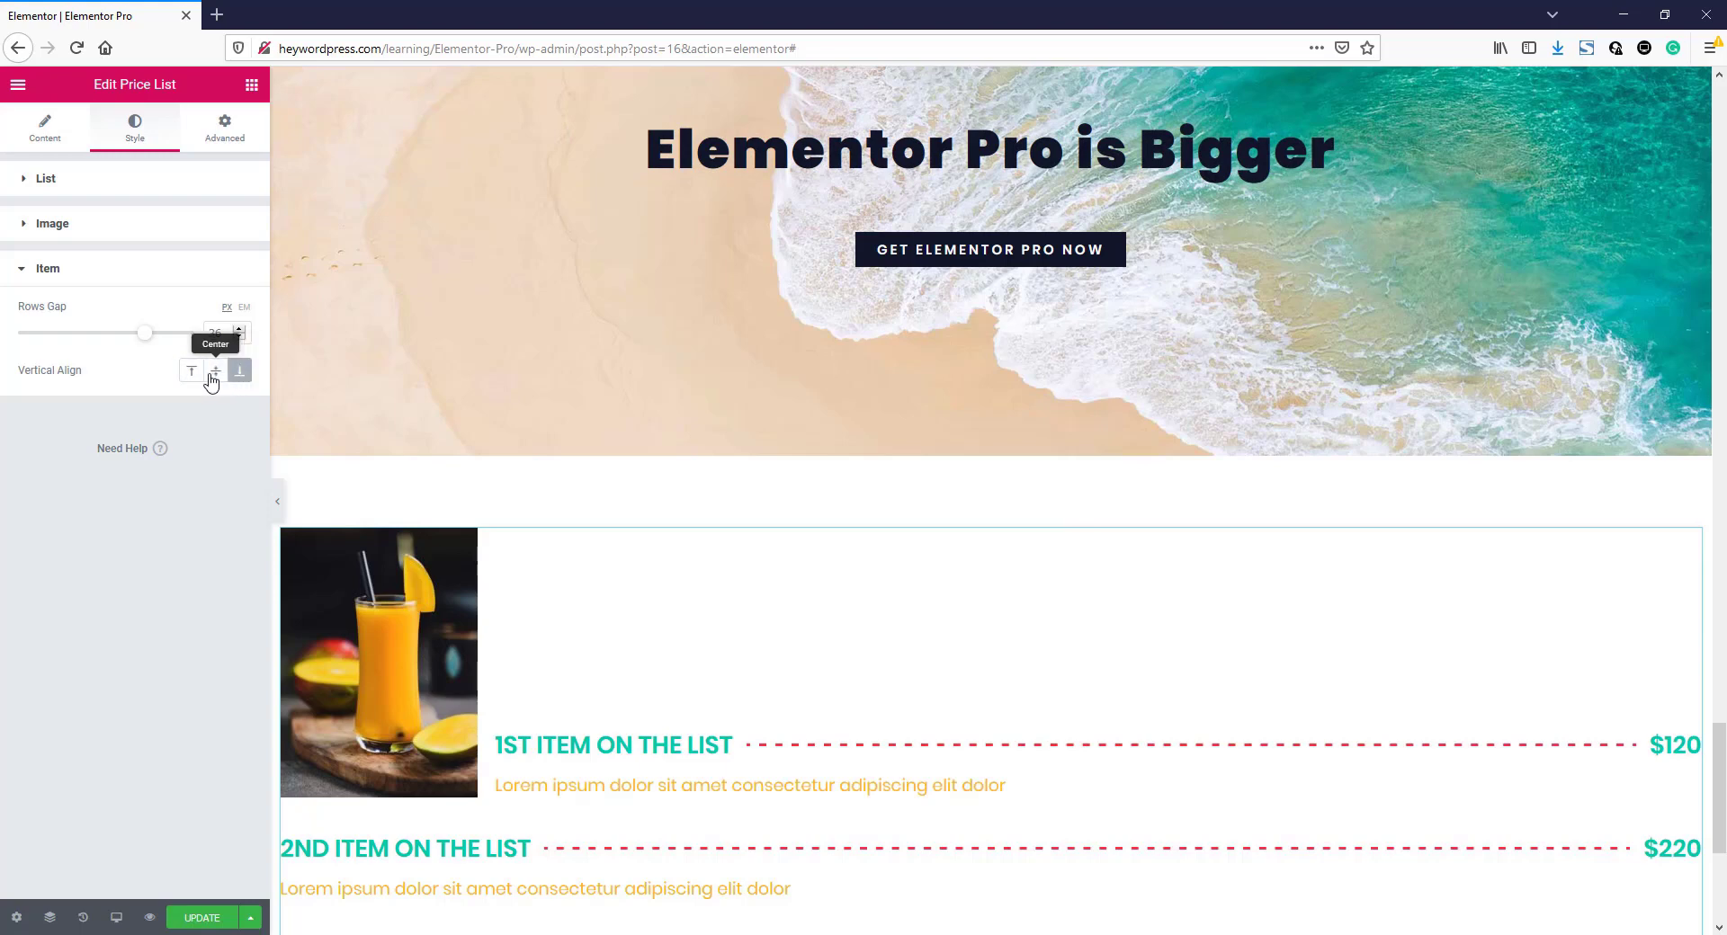
click(214, 374)
click(193, 375)
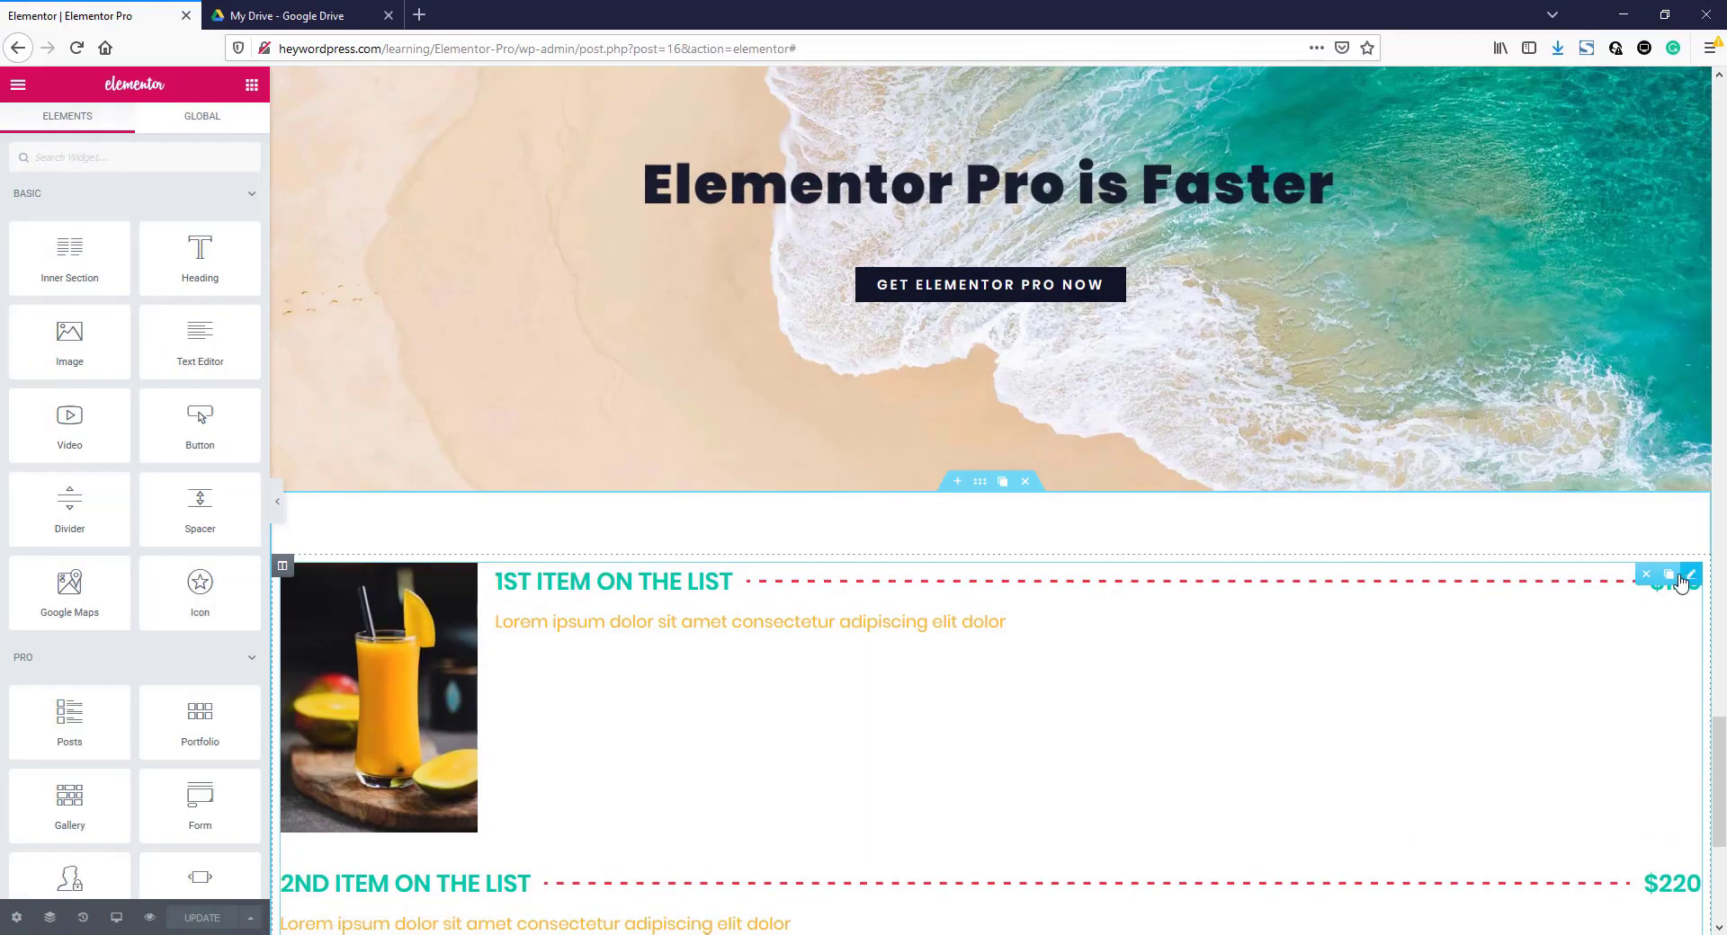
- Delete the Price List widget and paste a copy of the "The Animated Heading" heading into its emptied column
click(1651, 584)
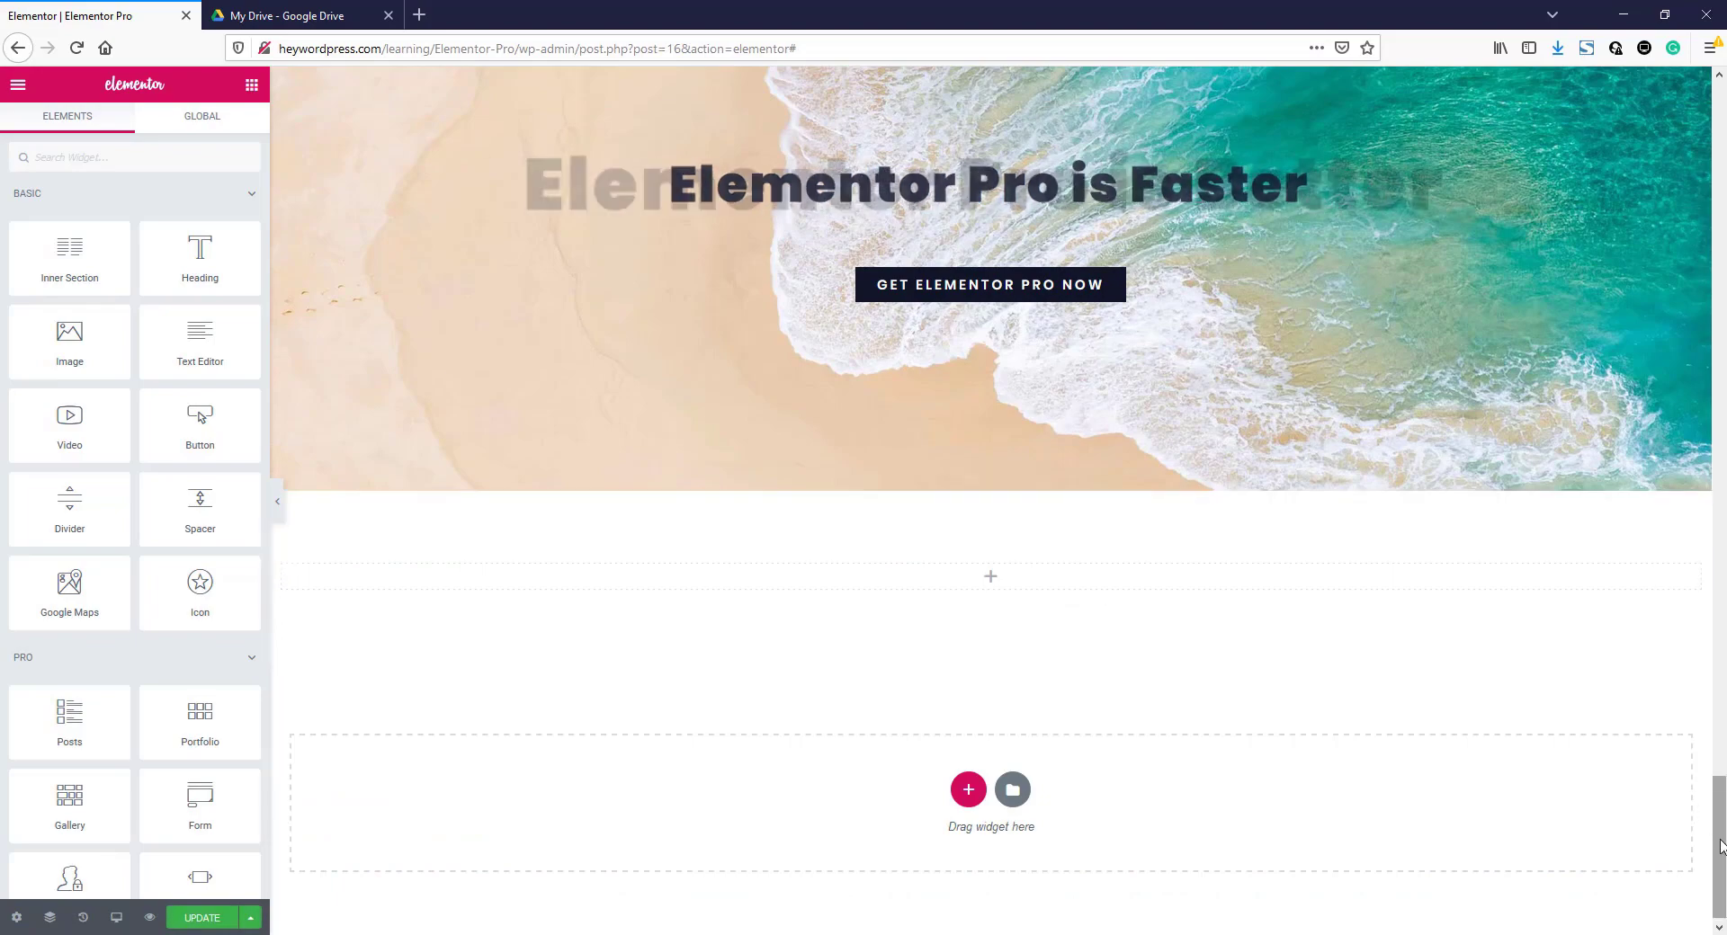
drag(1717, 843, 1715, 670)
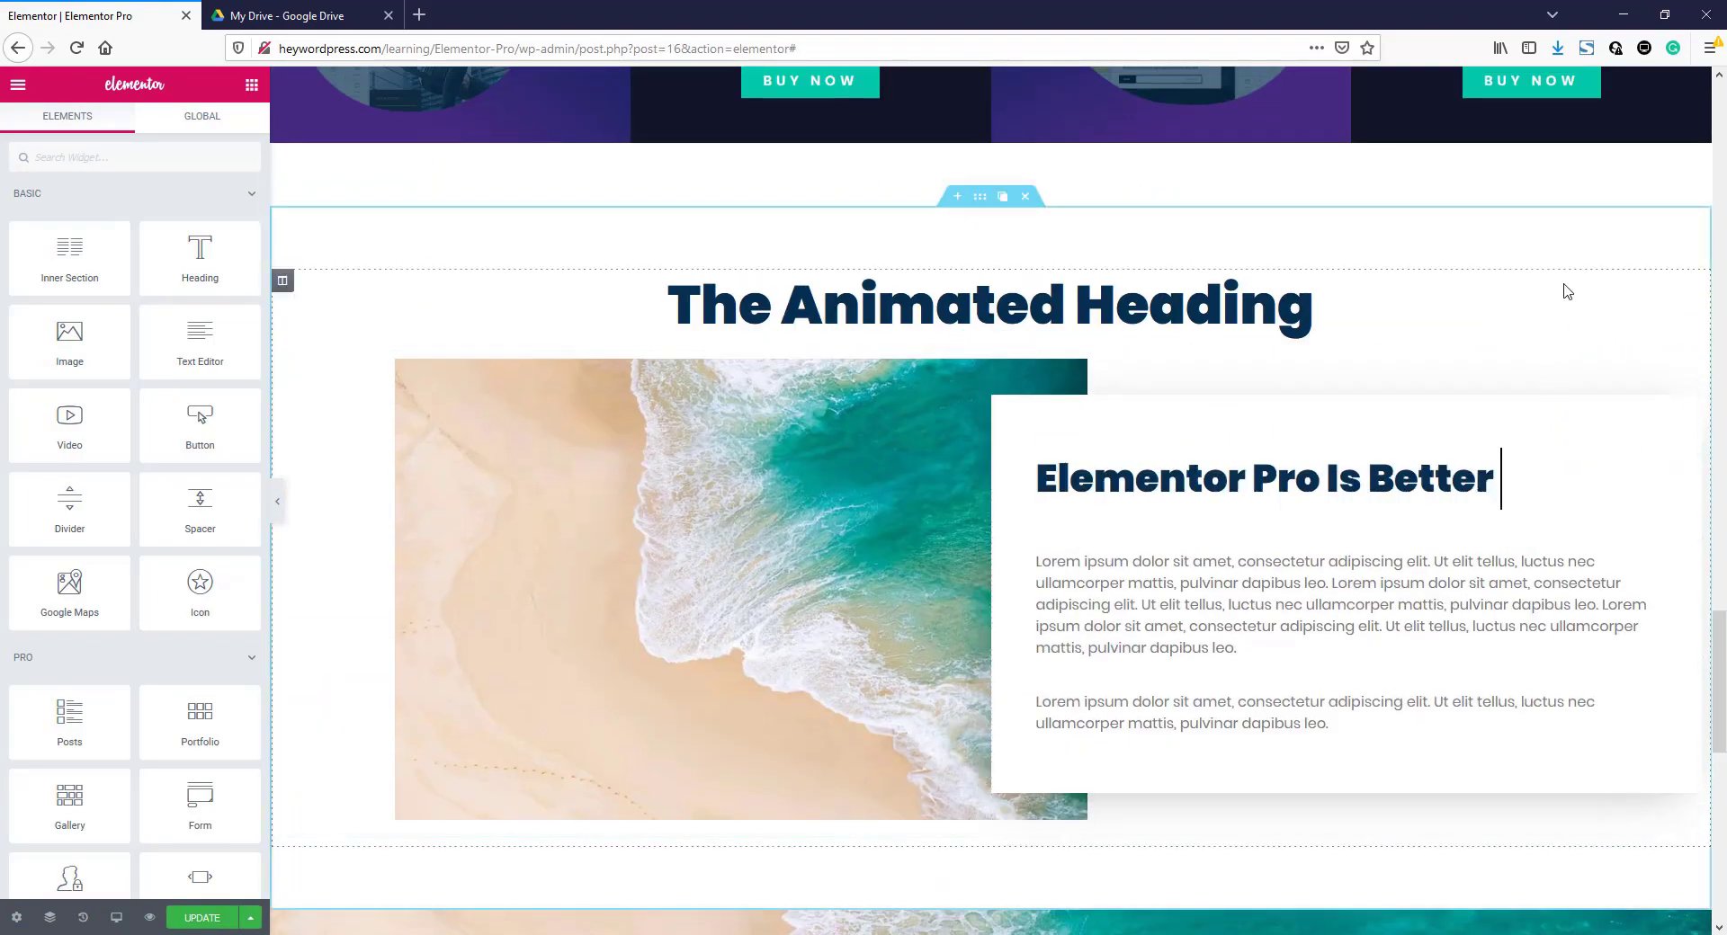
right_click(1693, 301)
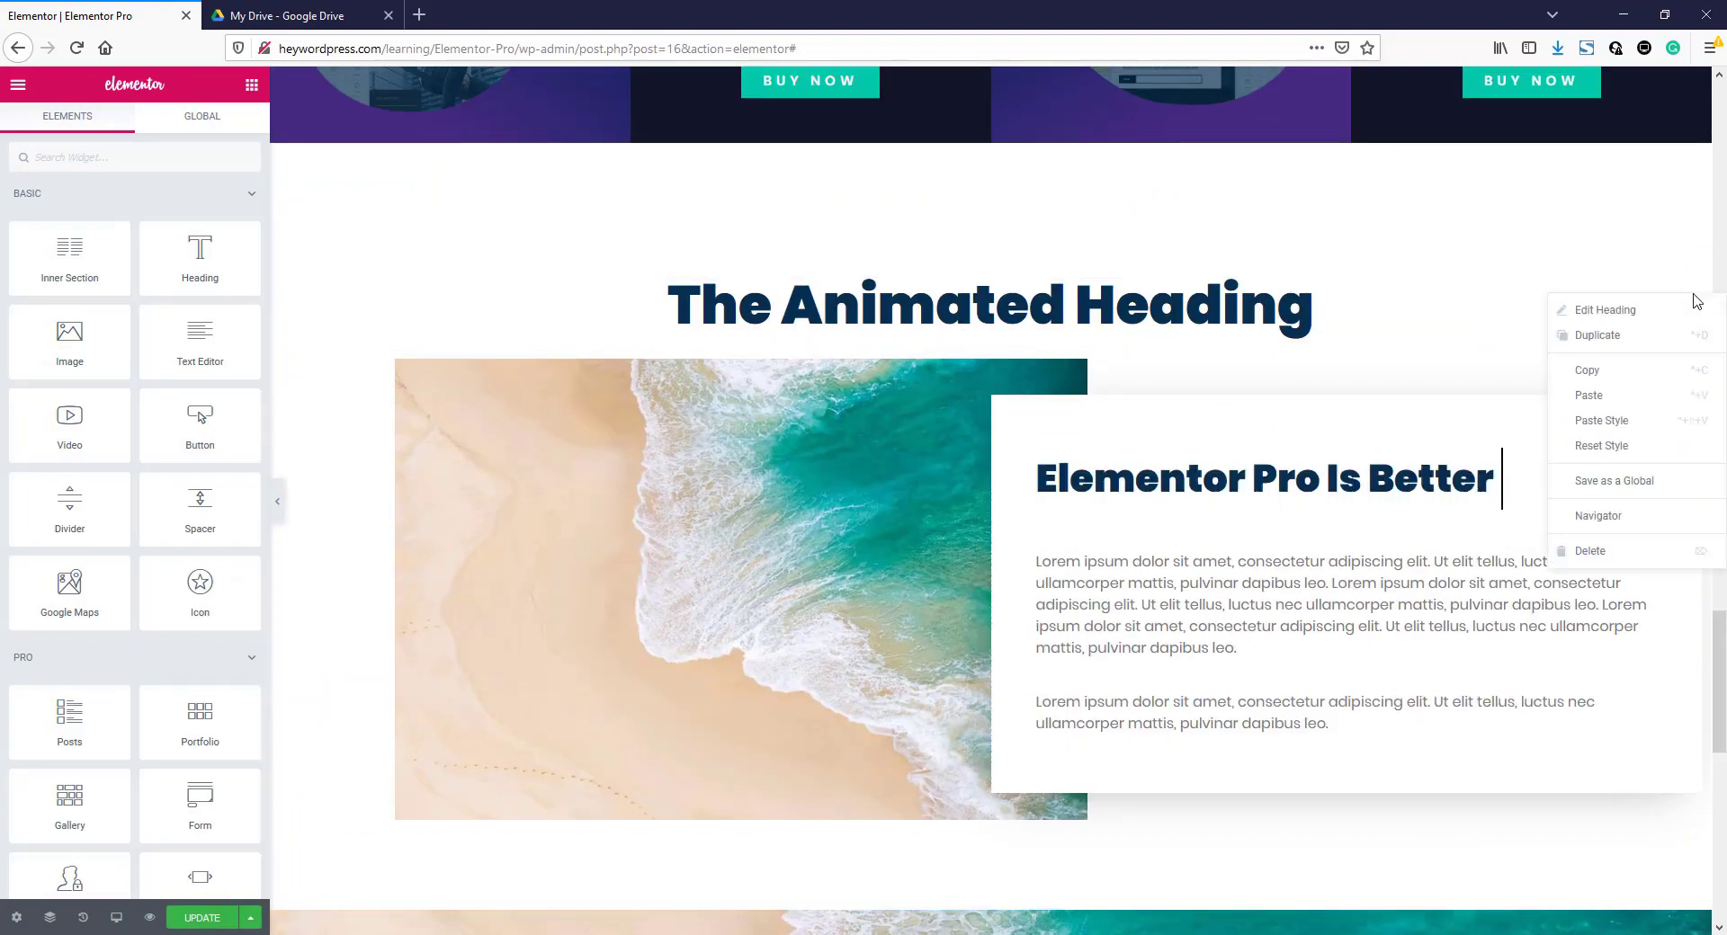
click(1635, 385)
drag(1719, 619, 1720, 791)
right_click(989, 643)
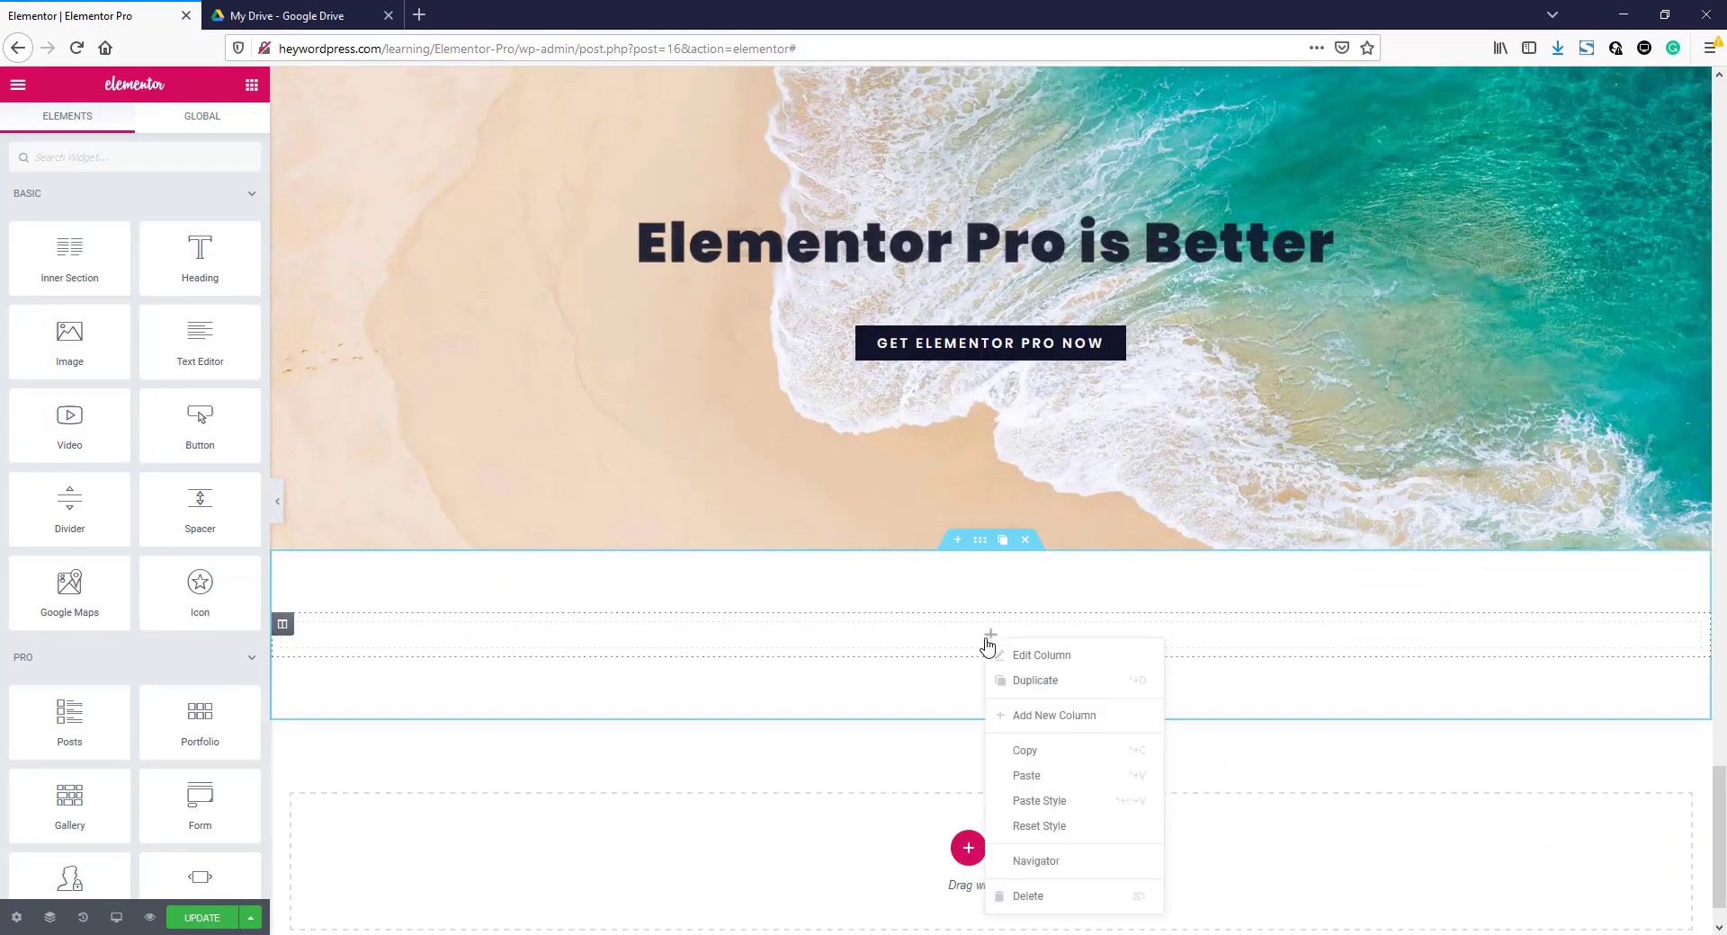
click(1023, 779)
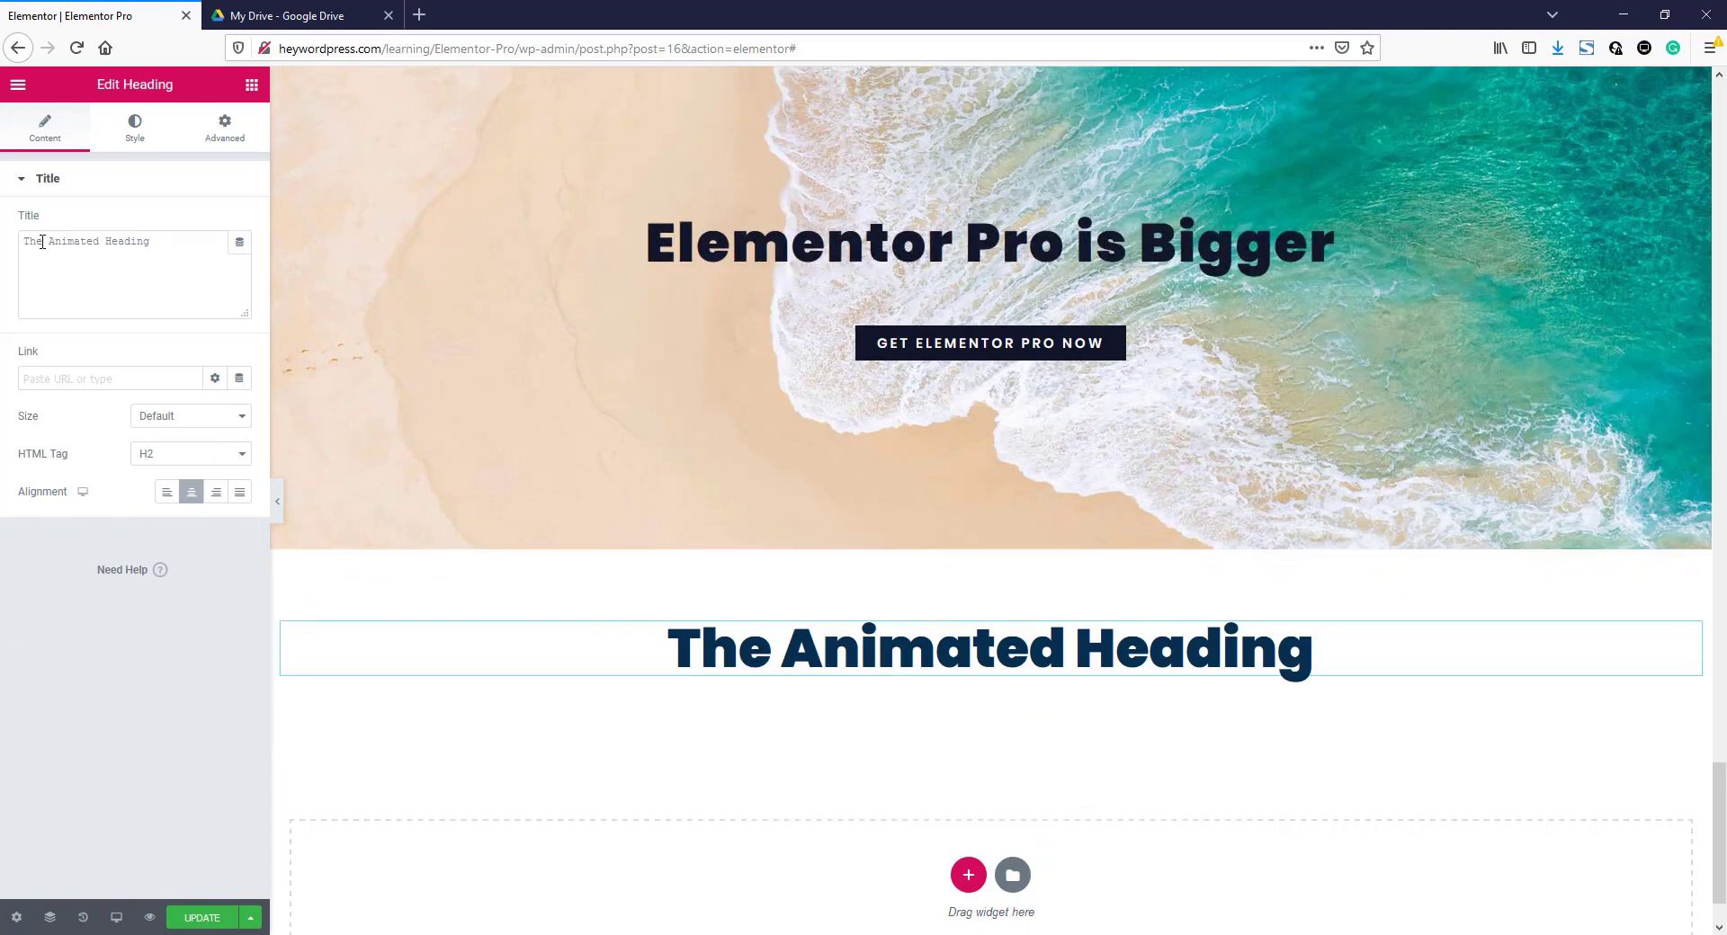
- Change the pasted heading's title to "The Pricing List"
drag(149, 241, 57, 239)
text(P)
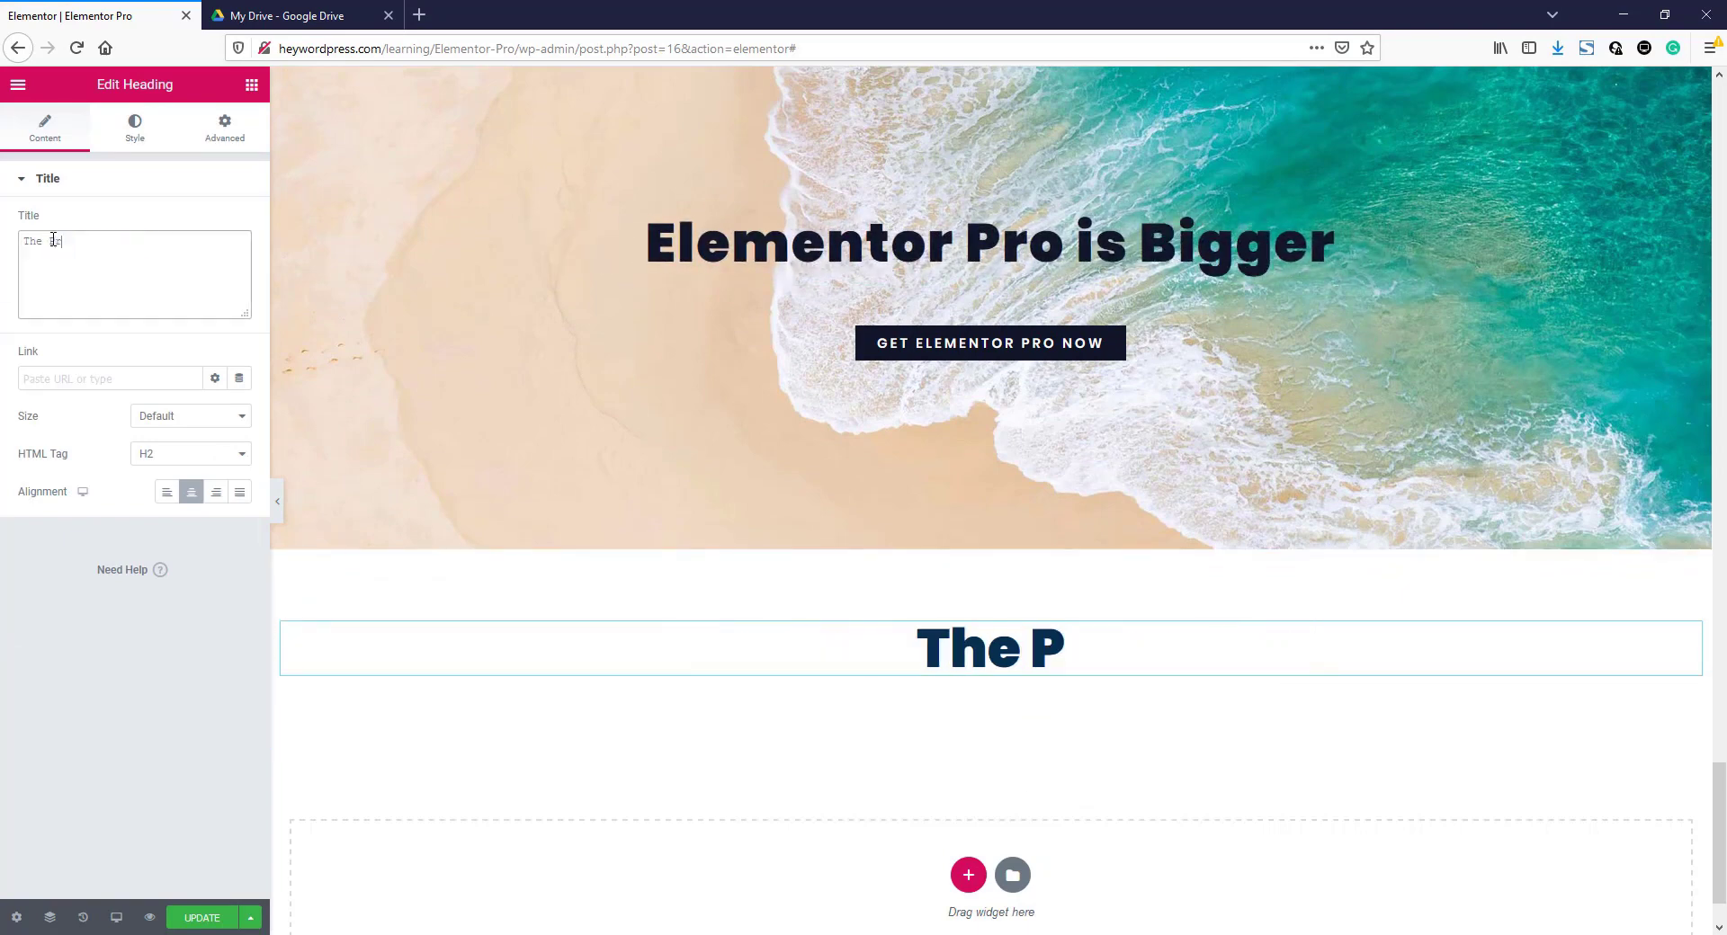
text(ricing L)
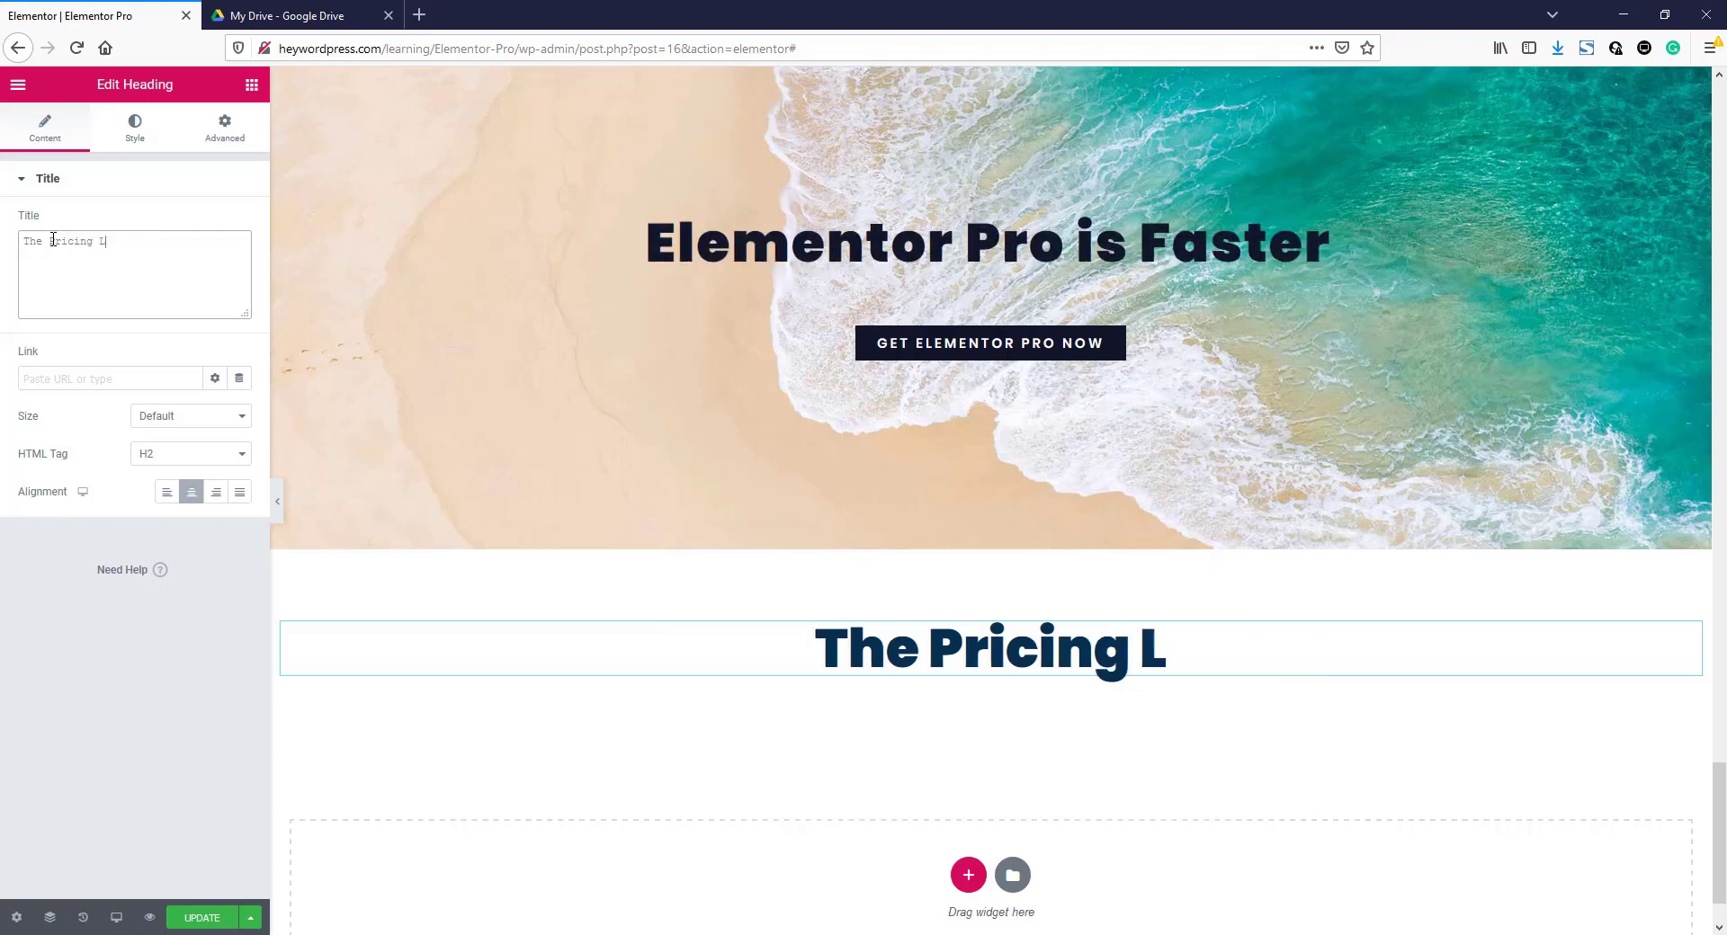
text(ist)
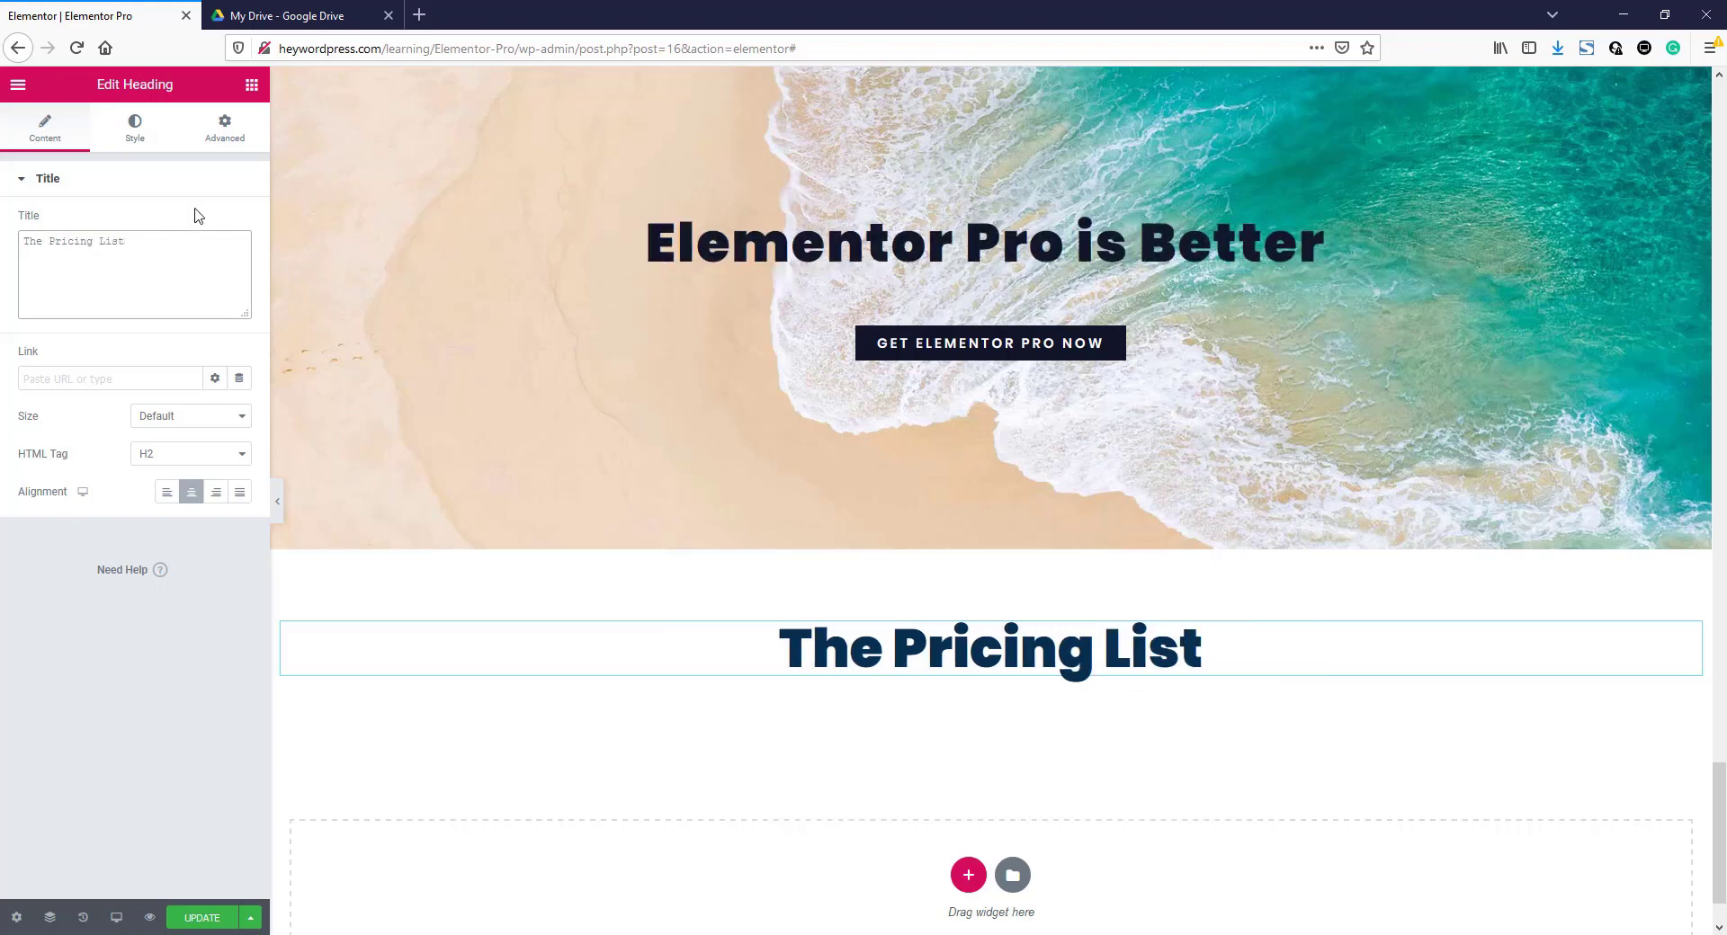
- Add a Price List widget beneath "The Pricing List" heading and delete its second and third items
click(244, 88)
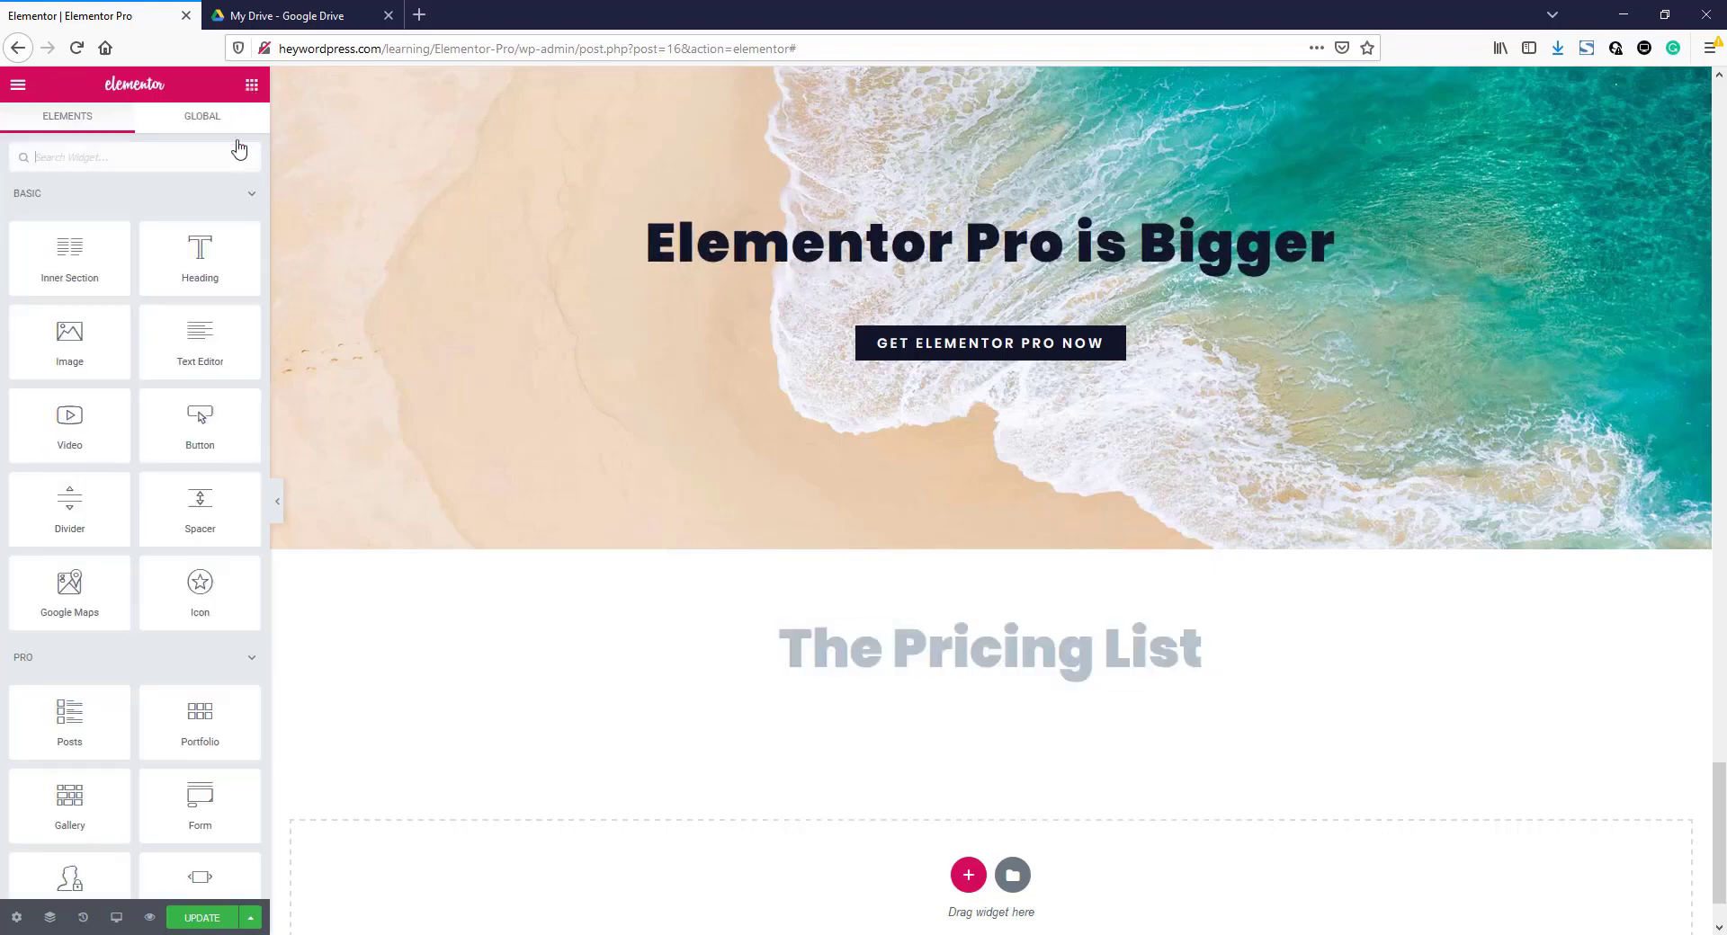
drag(266, 277, 266, 412)
drag(88, 610, 975, 685)
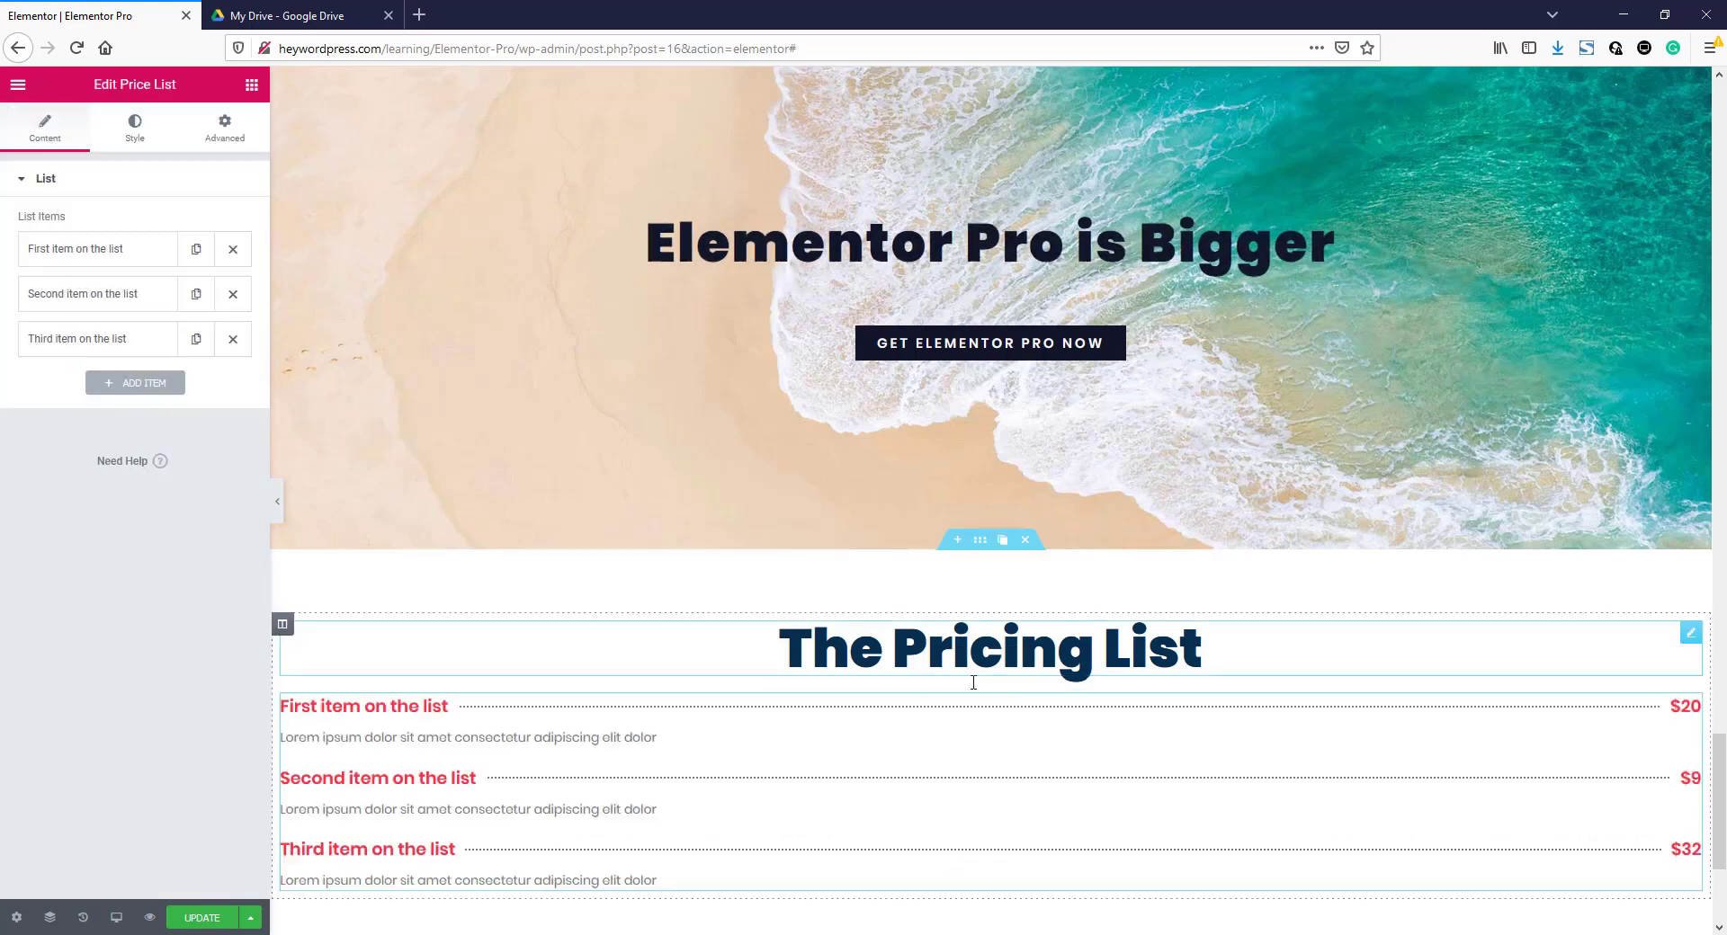
click(233, 340)
click(234, 296)
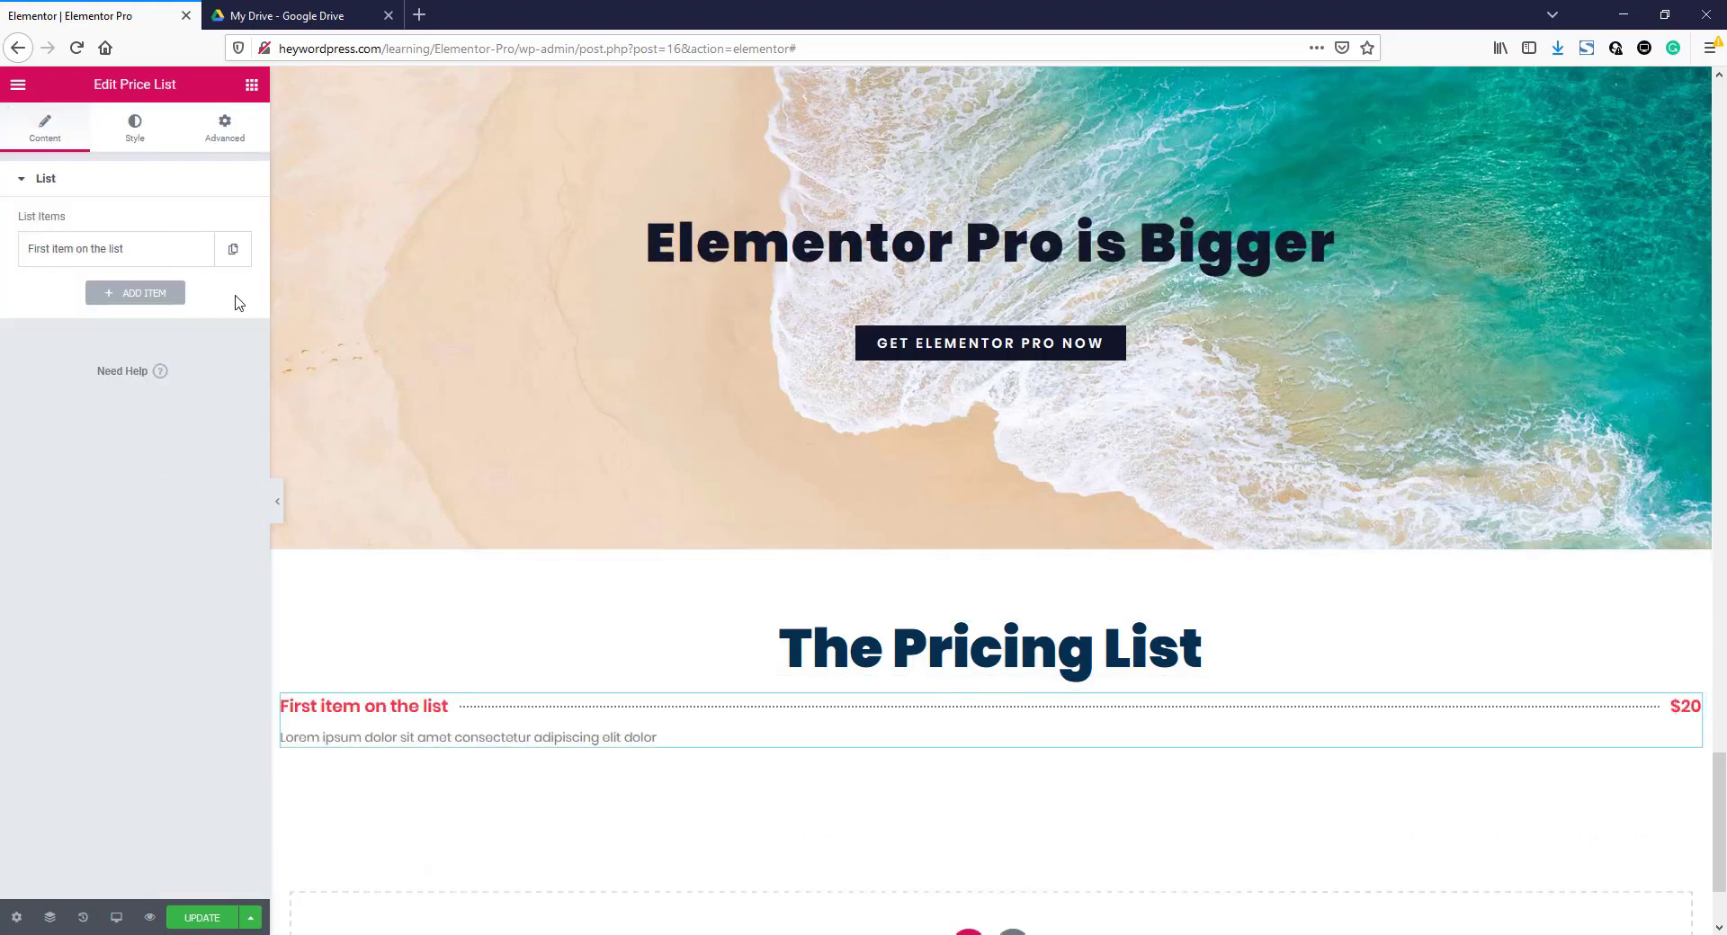
- Give the remaining item the title "HOMEMADE NACHOS PLATTER", the description "This is an item on your menu. Give your item a brief description" and the price $39
click(139, 250)
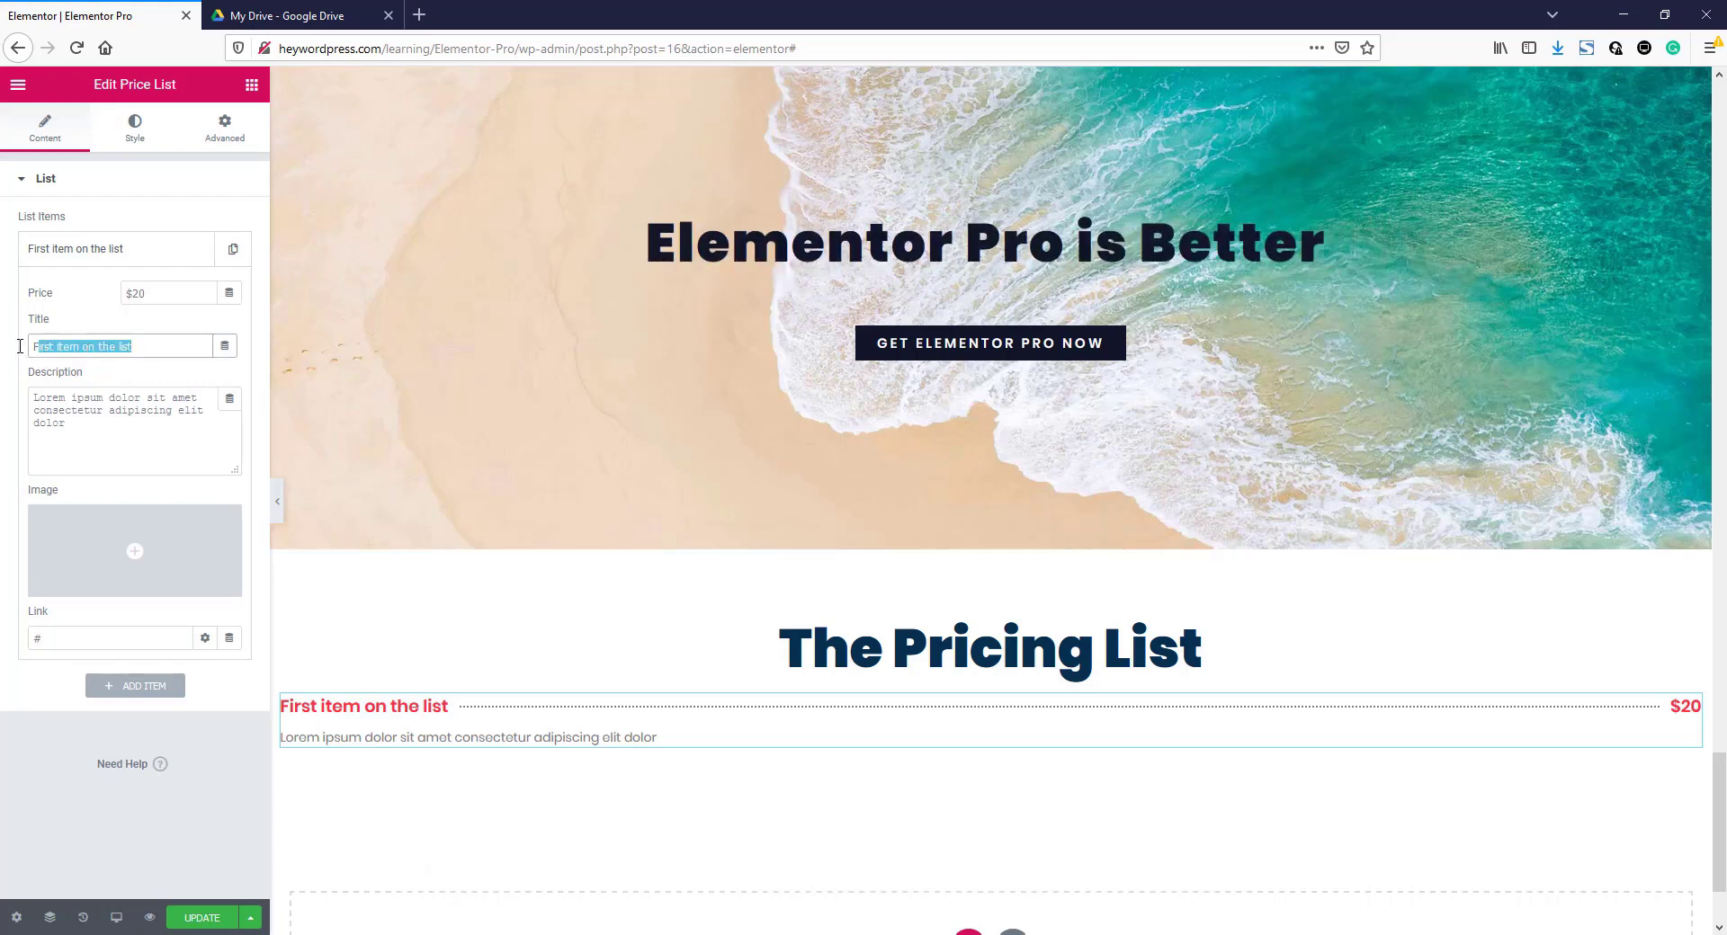
text(HOMEMADE NACHOS PLATTER)
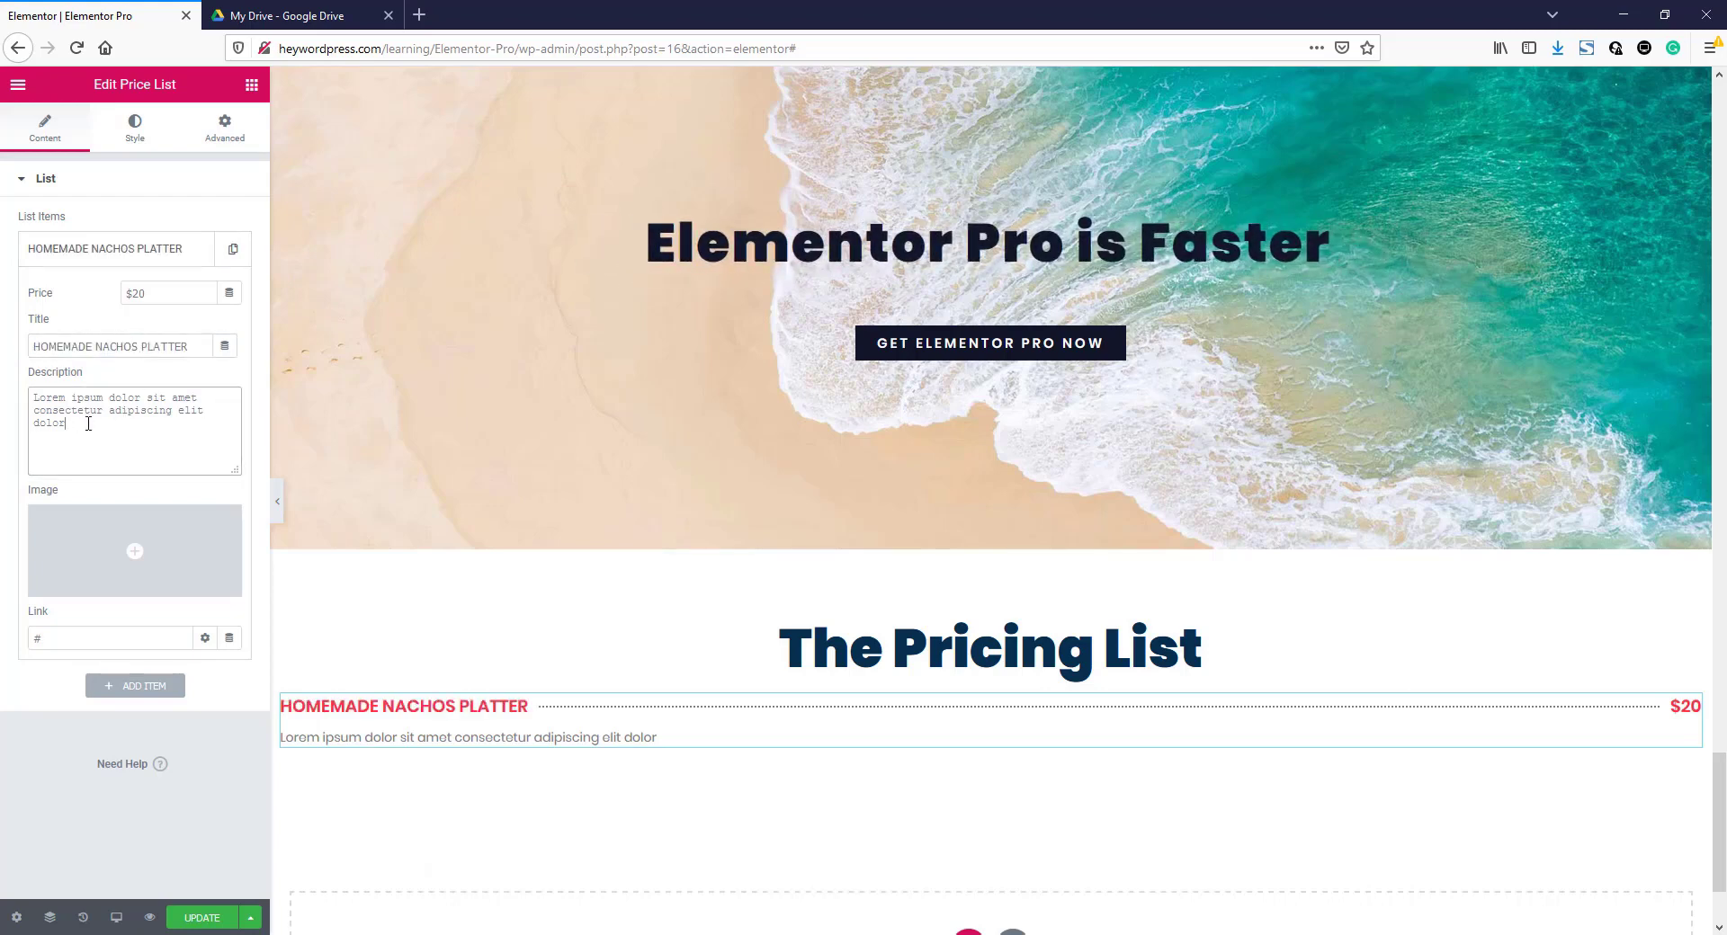
drag(89, 424, 35, 396)
text(This is an item on your menu. Give your item a brief description)
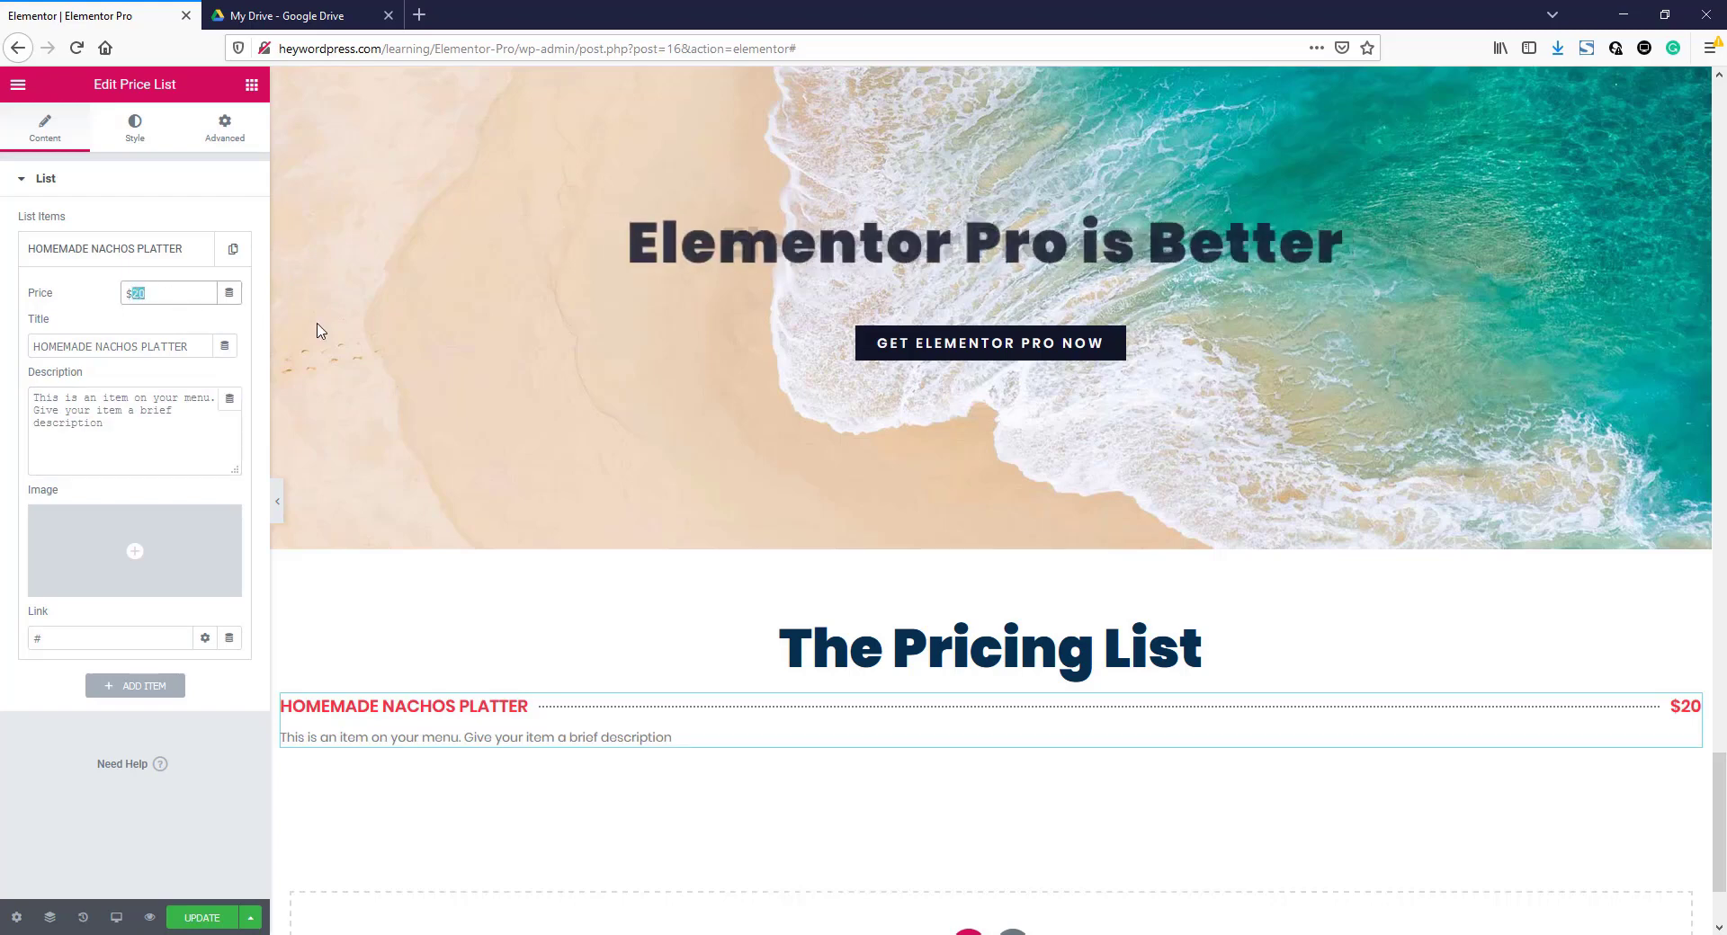
text($39)
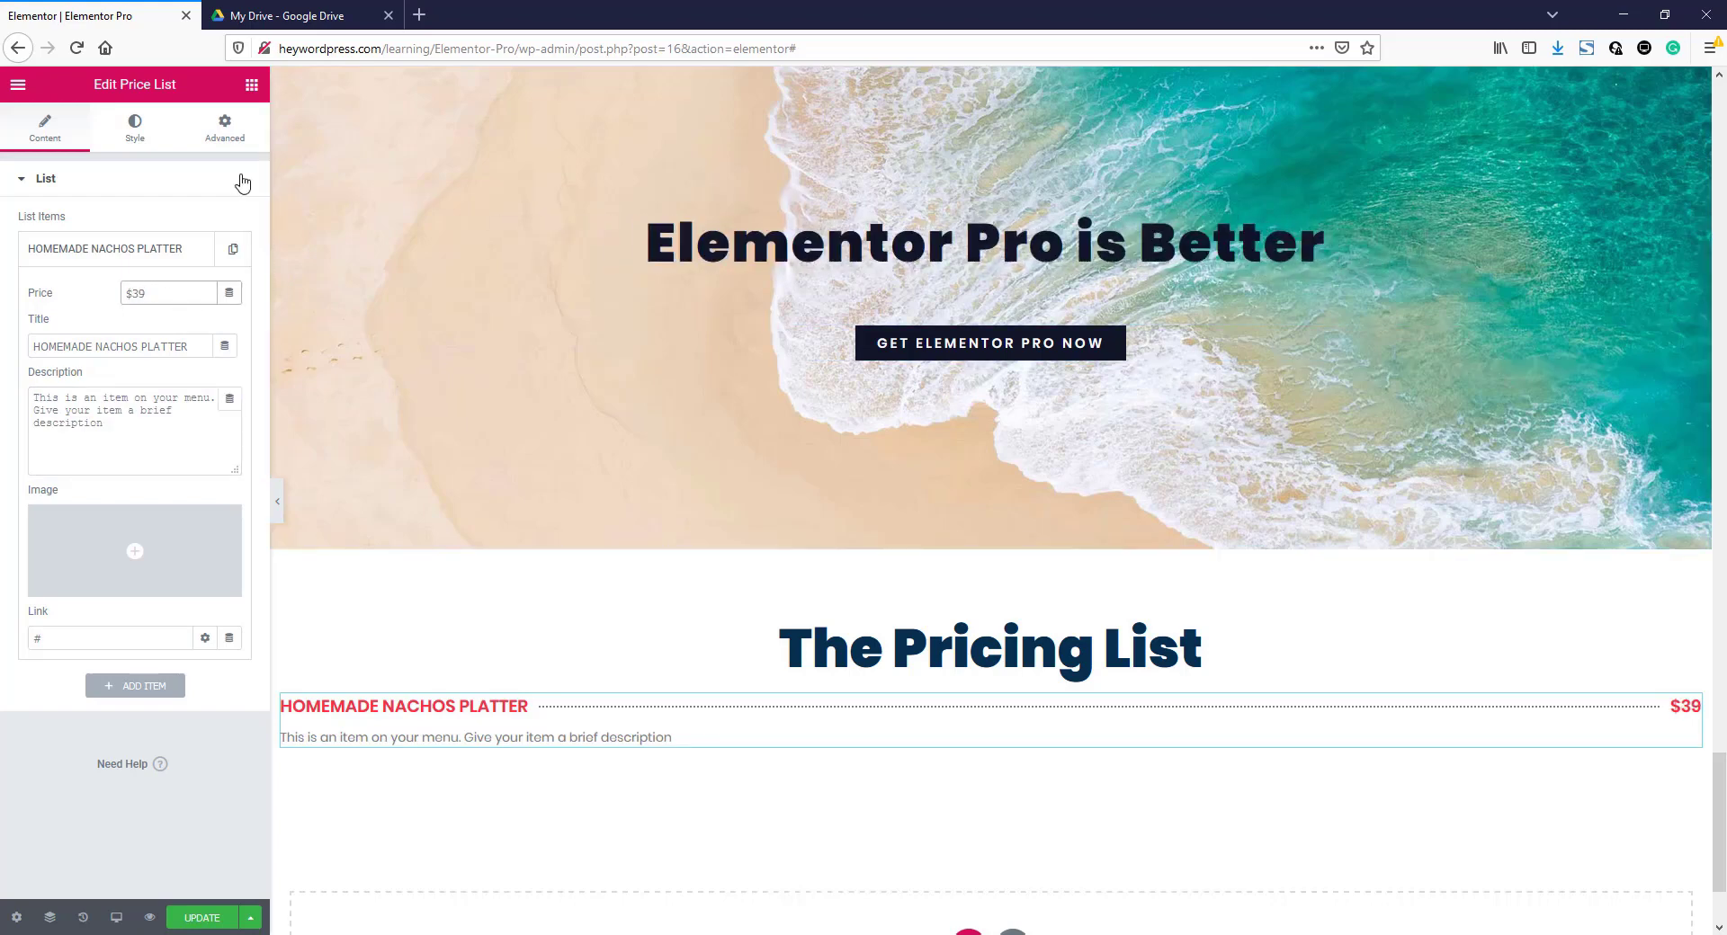
- Duplicate the nachos item, retitle the copy "MEXICAN GRILLED CORN" and set its price to $29
click(196, 249)
click(96, 693)
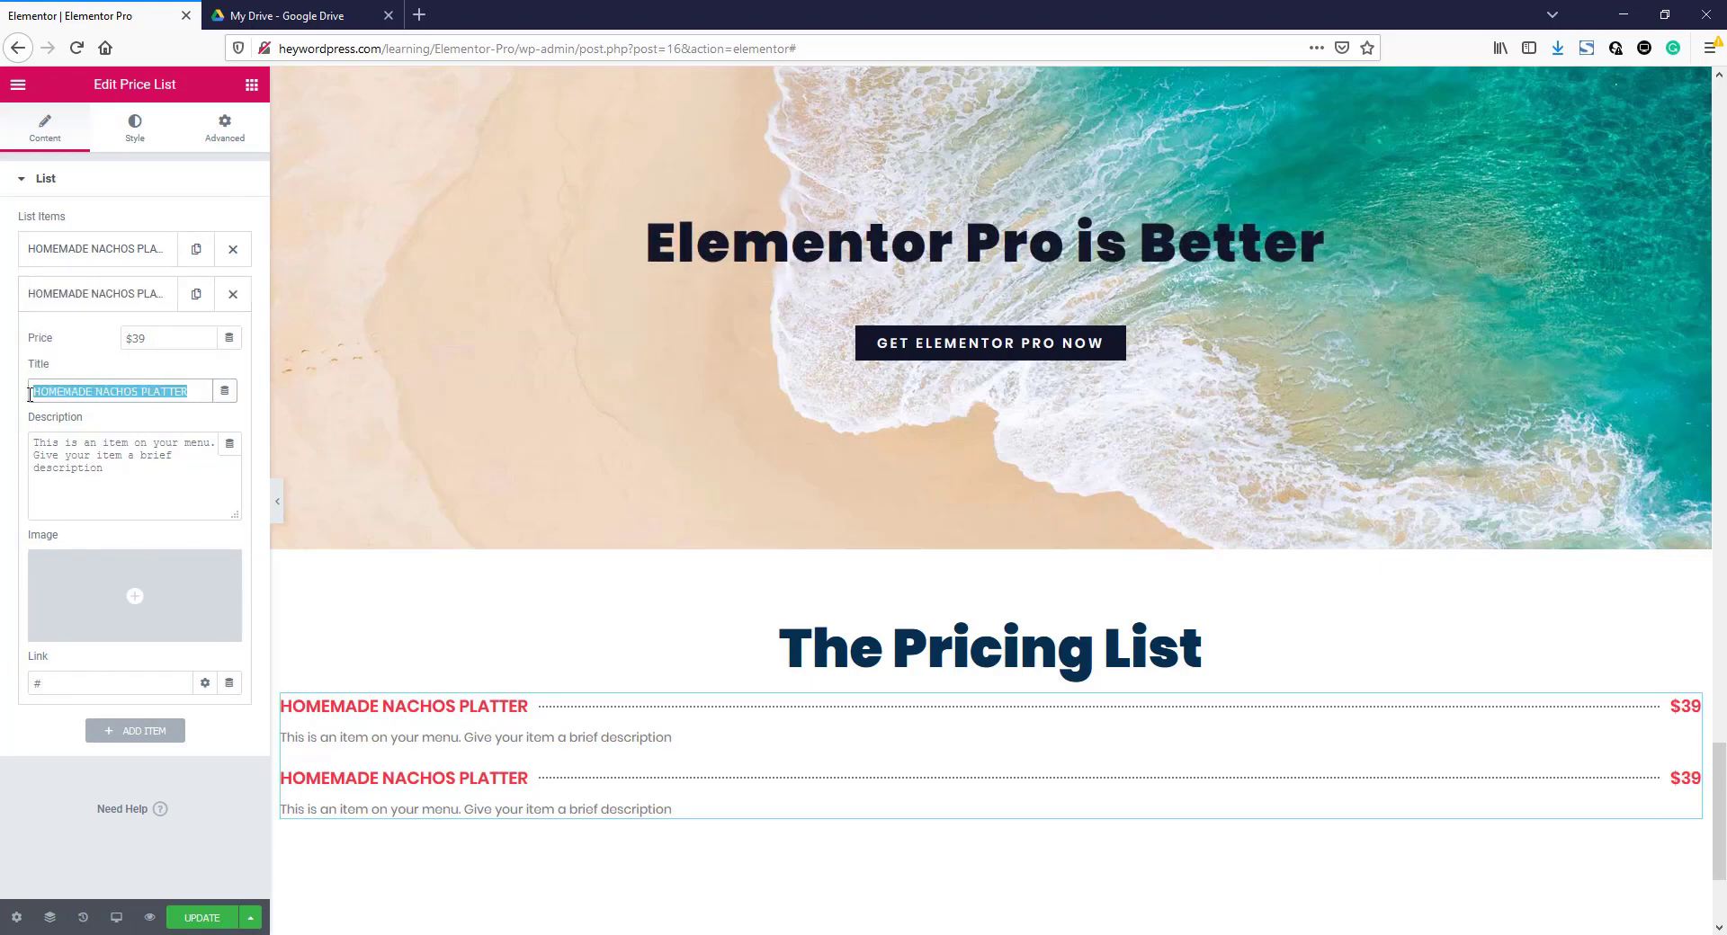
text(MEXICAN GRILLED CORN)
click(83, 464)
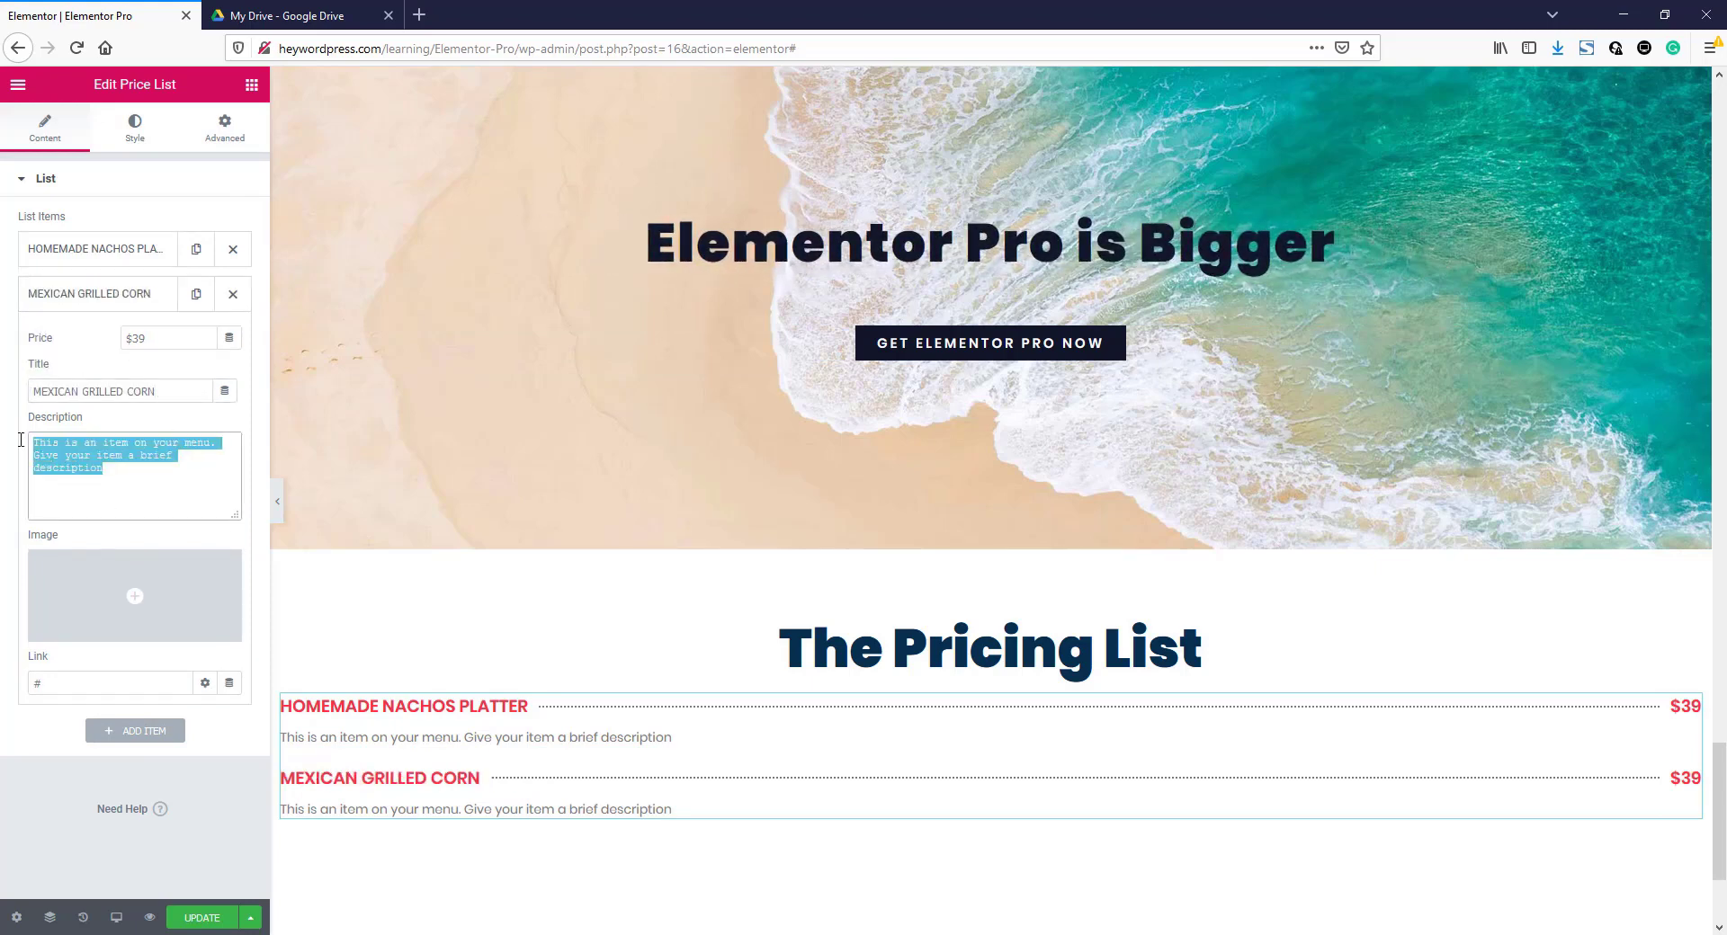
click(137, 337)
drag(137, 338, 132, 338)
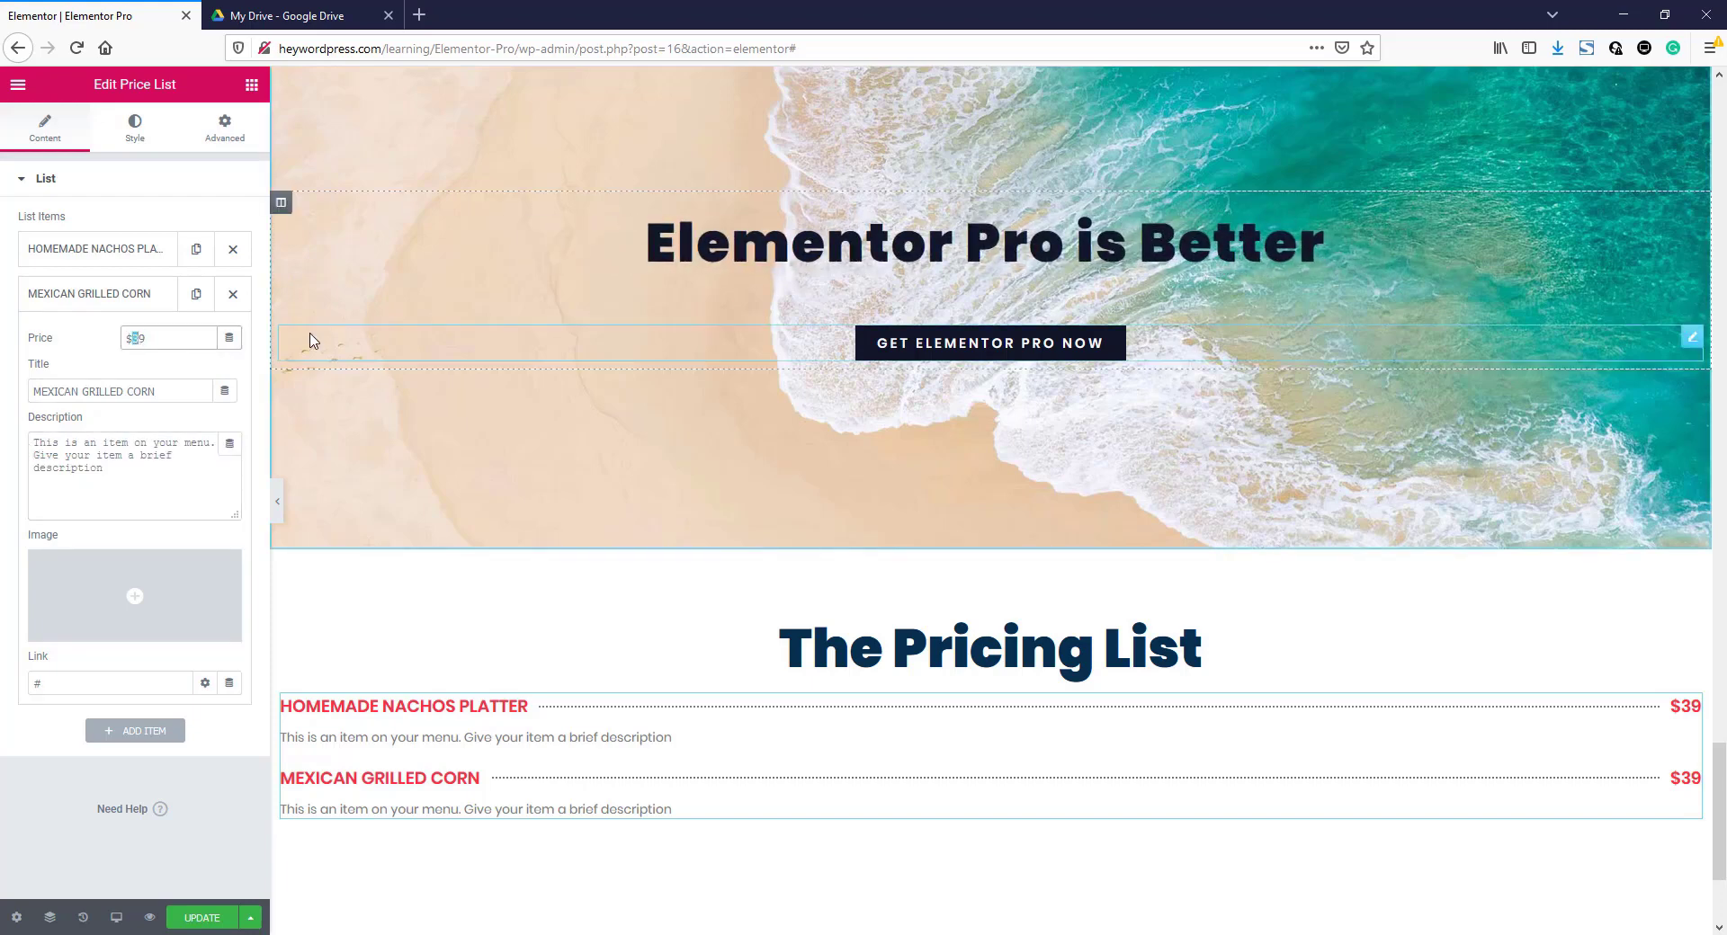
text(2)
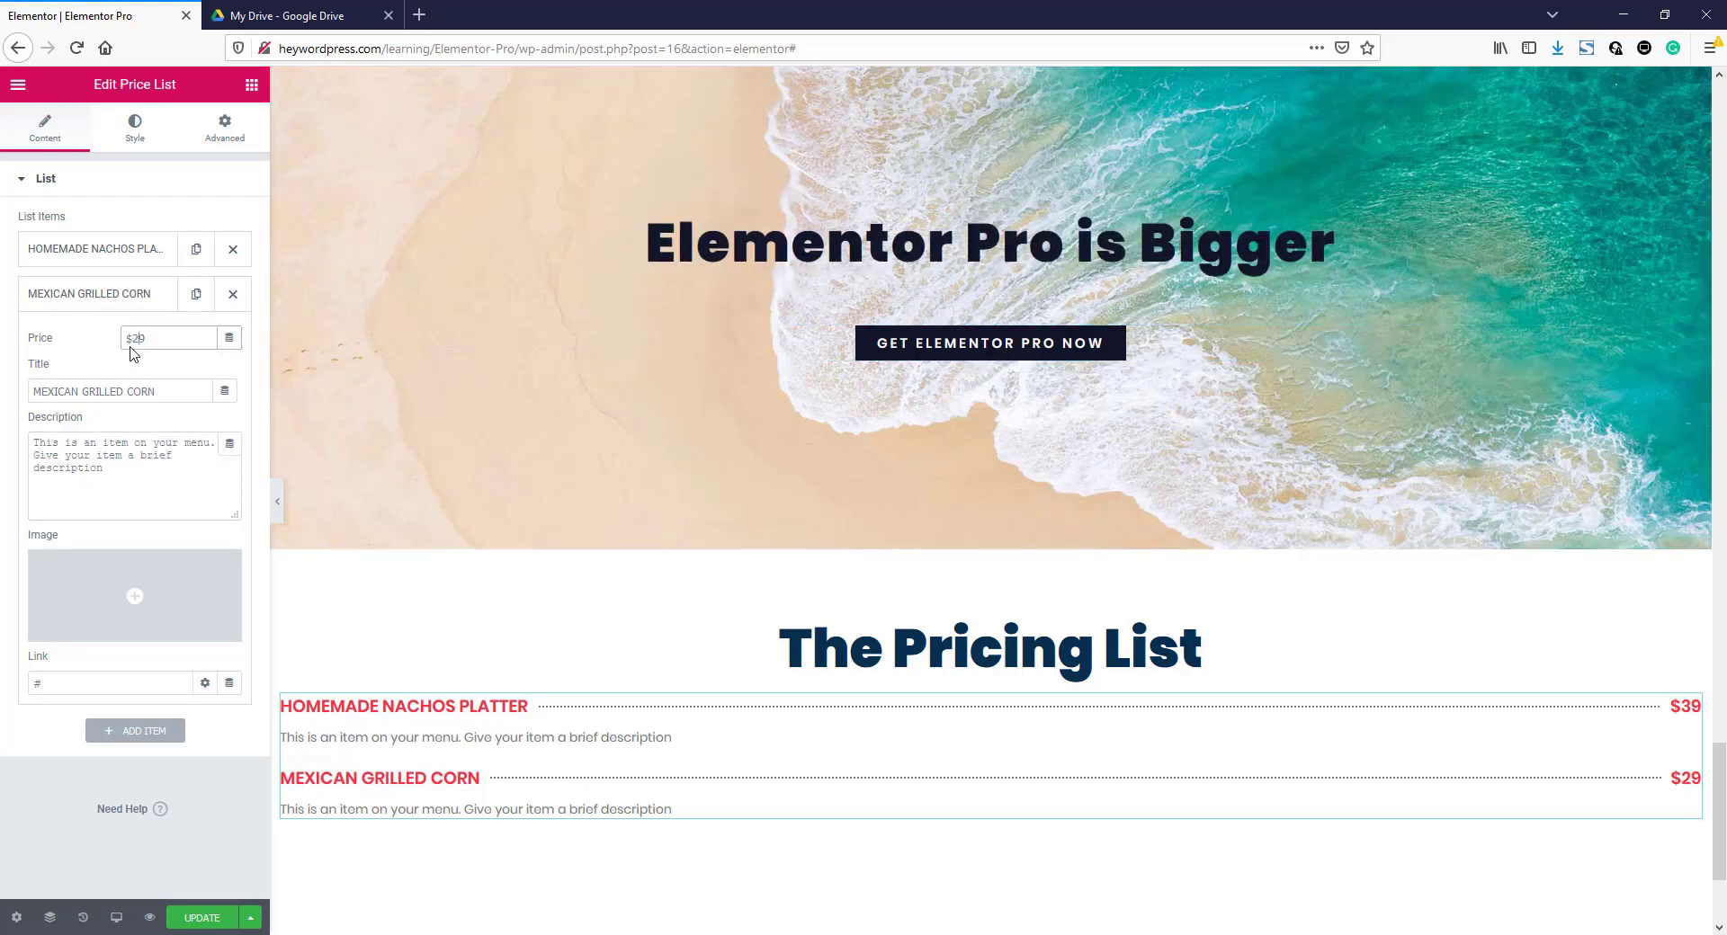
- Duplicate the HOMEMADE NACHOS PLATTER item and move one of the two to the end of the list
click(195, 251)
click(140, 342)
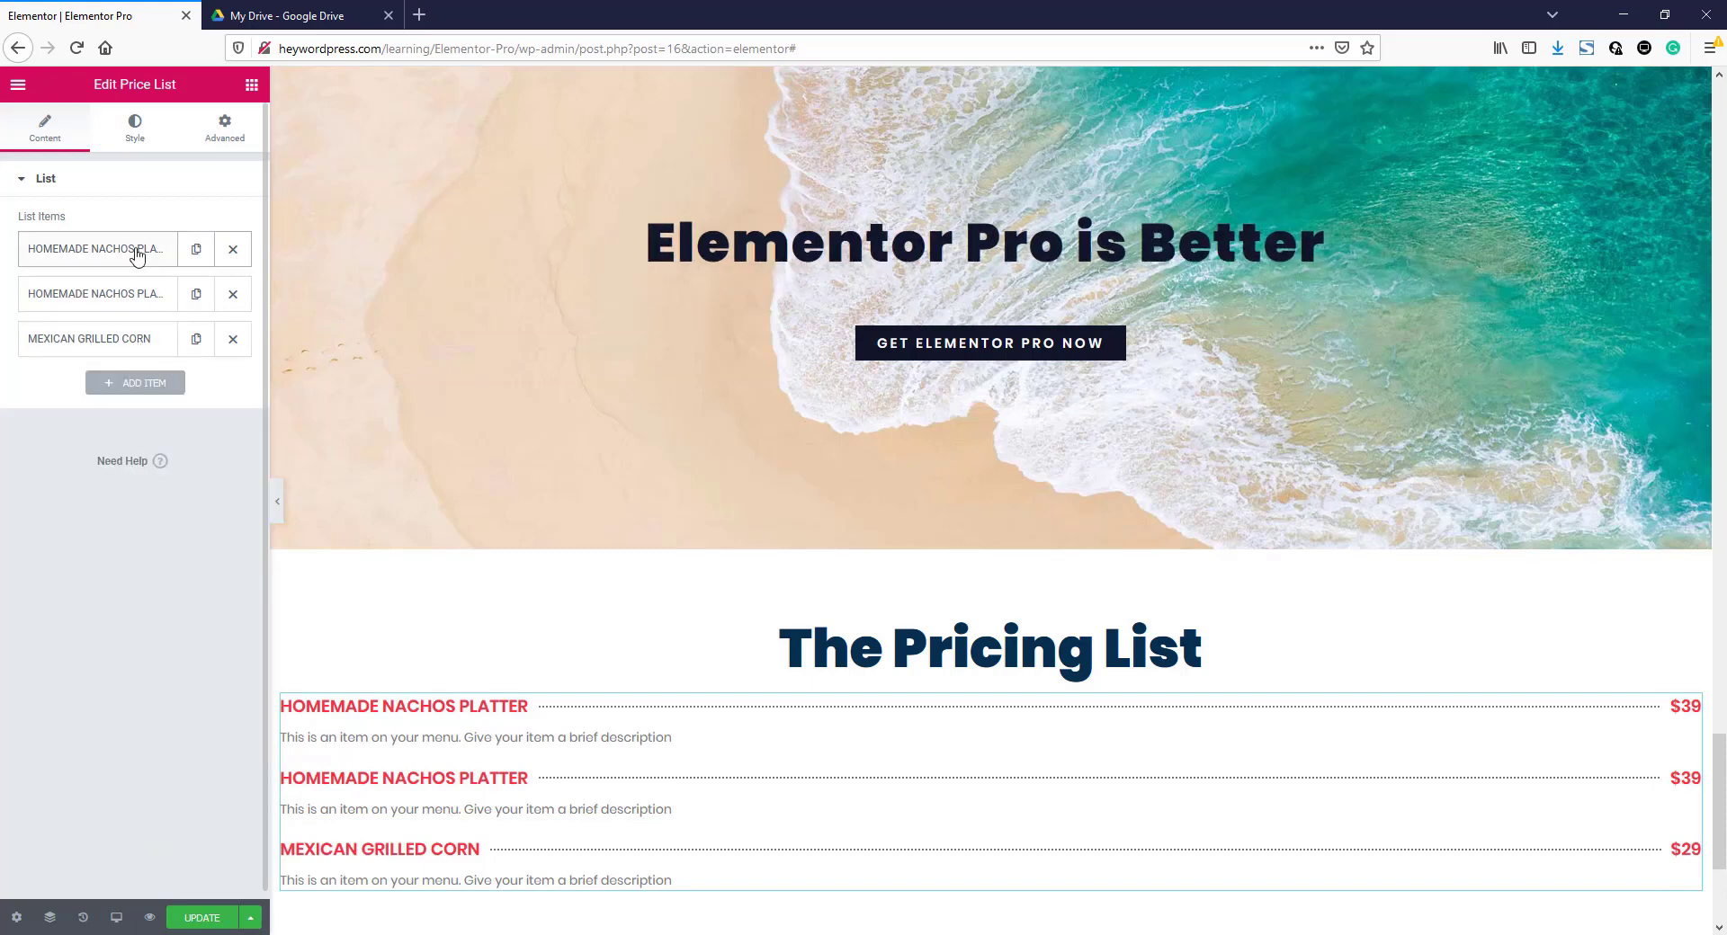
mouse_move(142, 324)
mouse_down()
mouse_move(150, 353)
mouse_move(149, 338)
mouse_up()
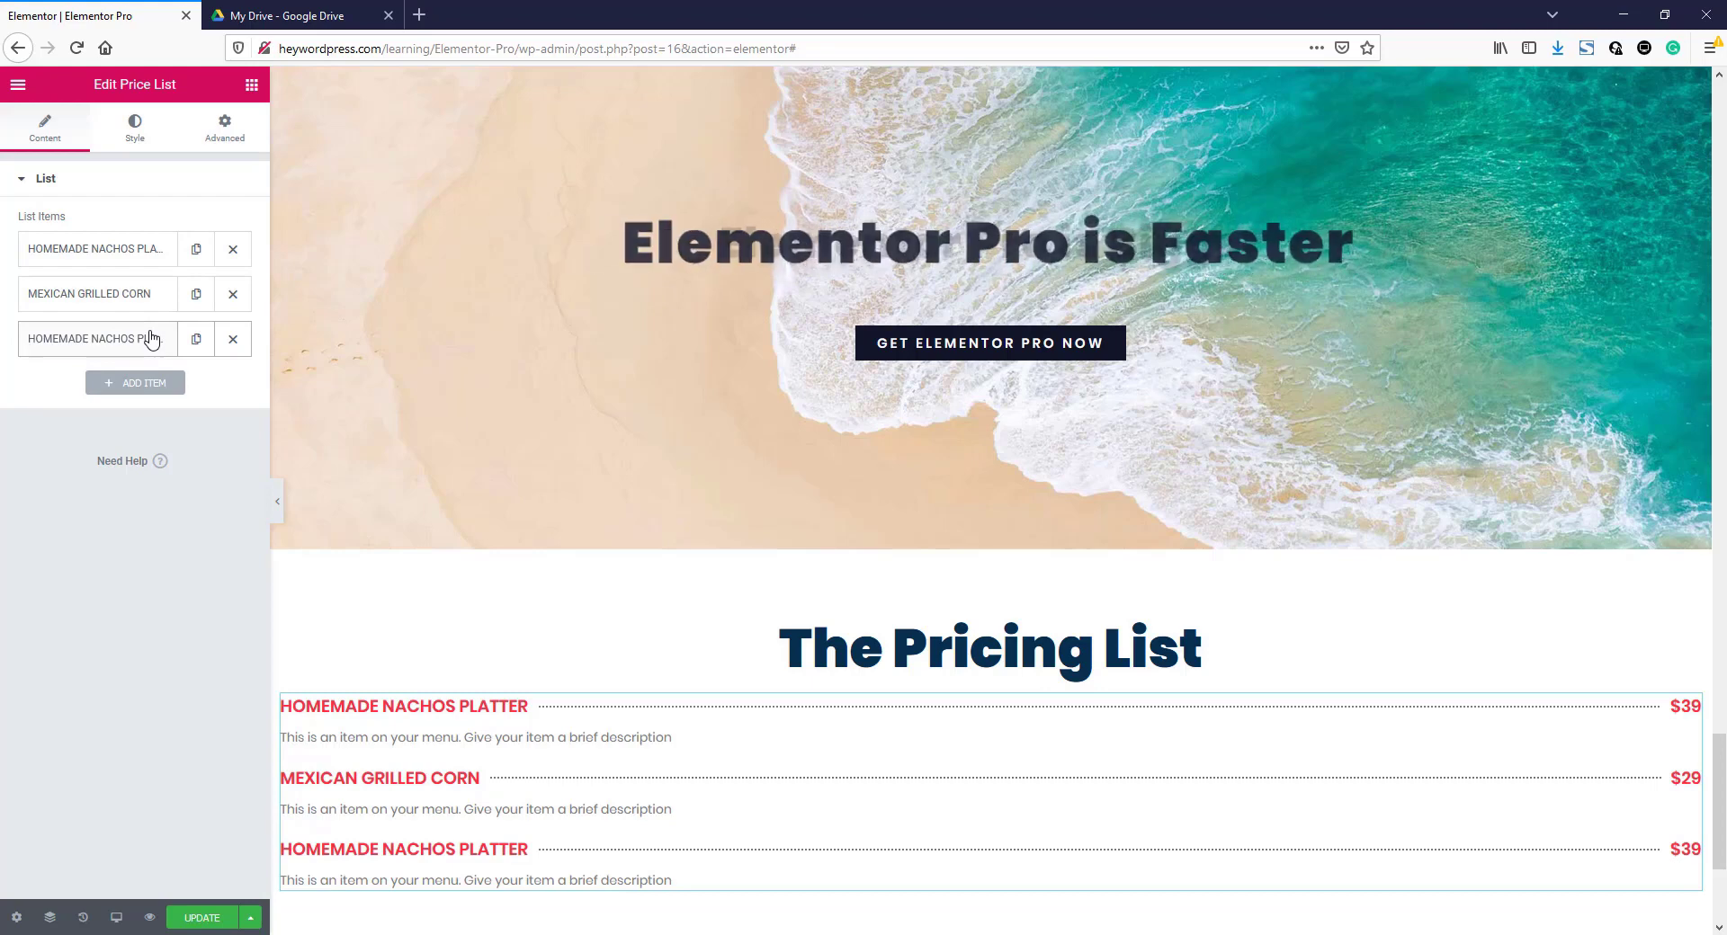
- Insert a two-column Inner Section beneath the heading and move the price list into its first column
click(252, 86)
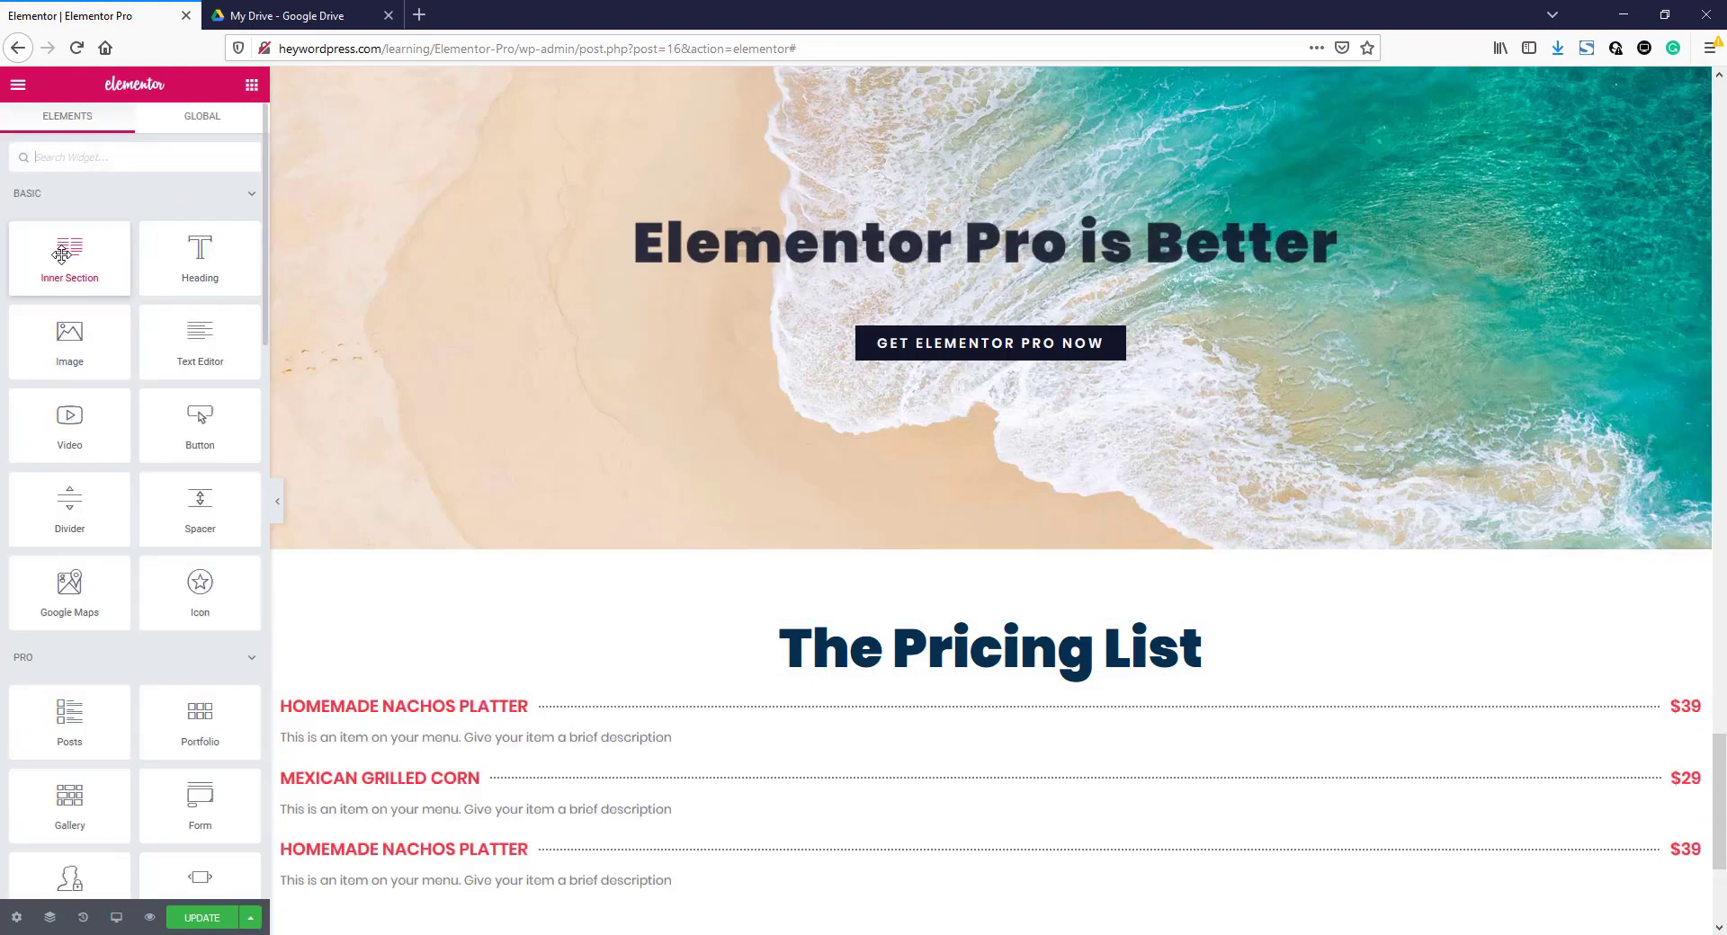
drag(283, 404, 1028, 706)
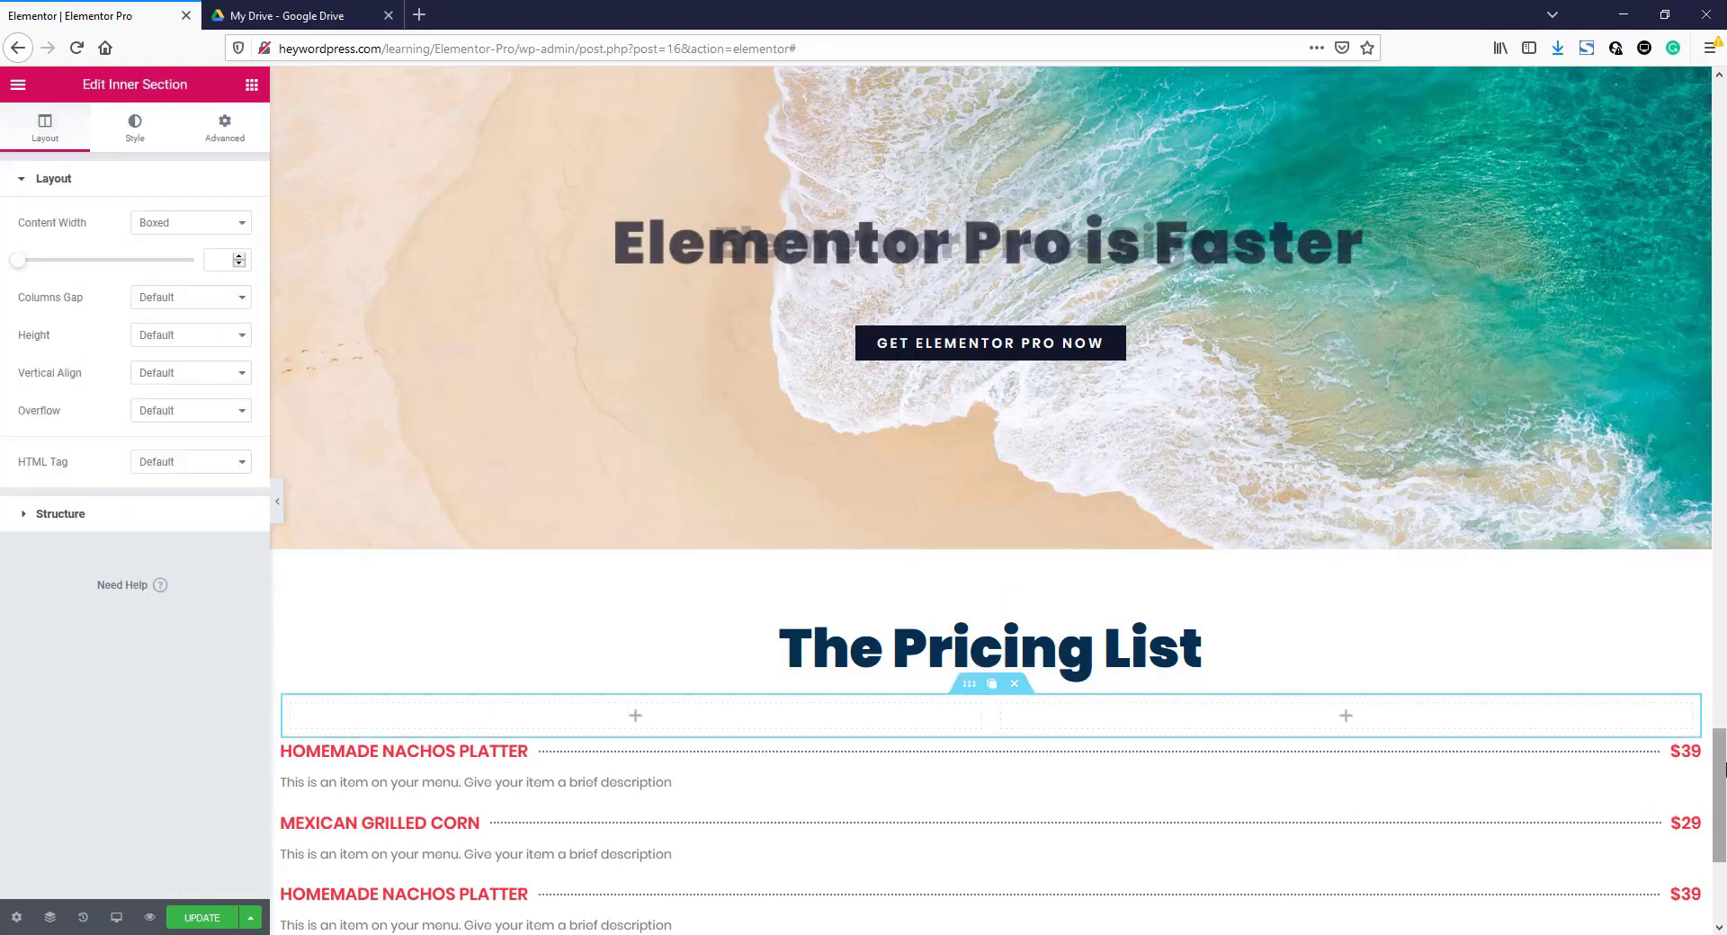
scroll(1655, 704, down, 3)
drag(1684, 396, 648, 564)
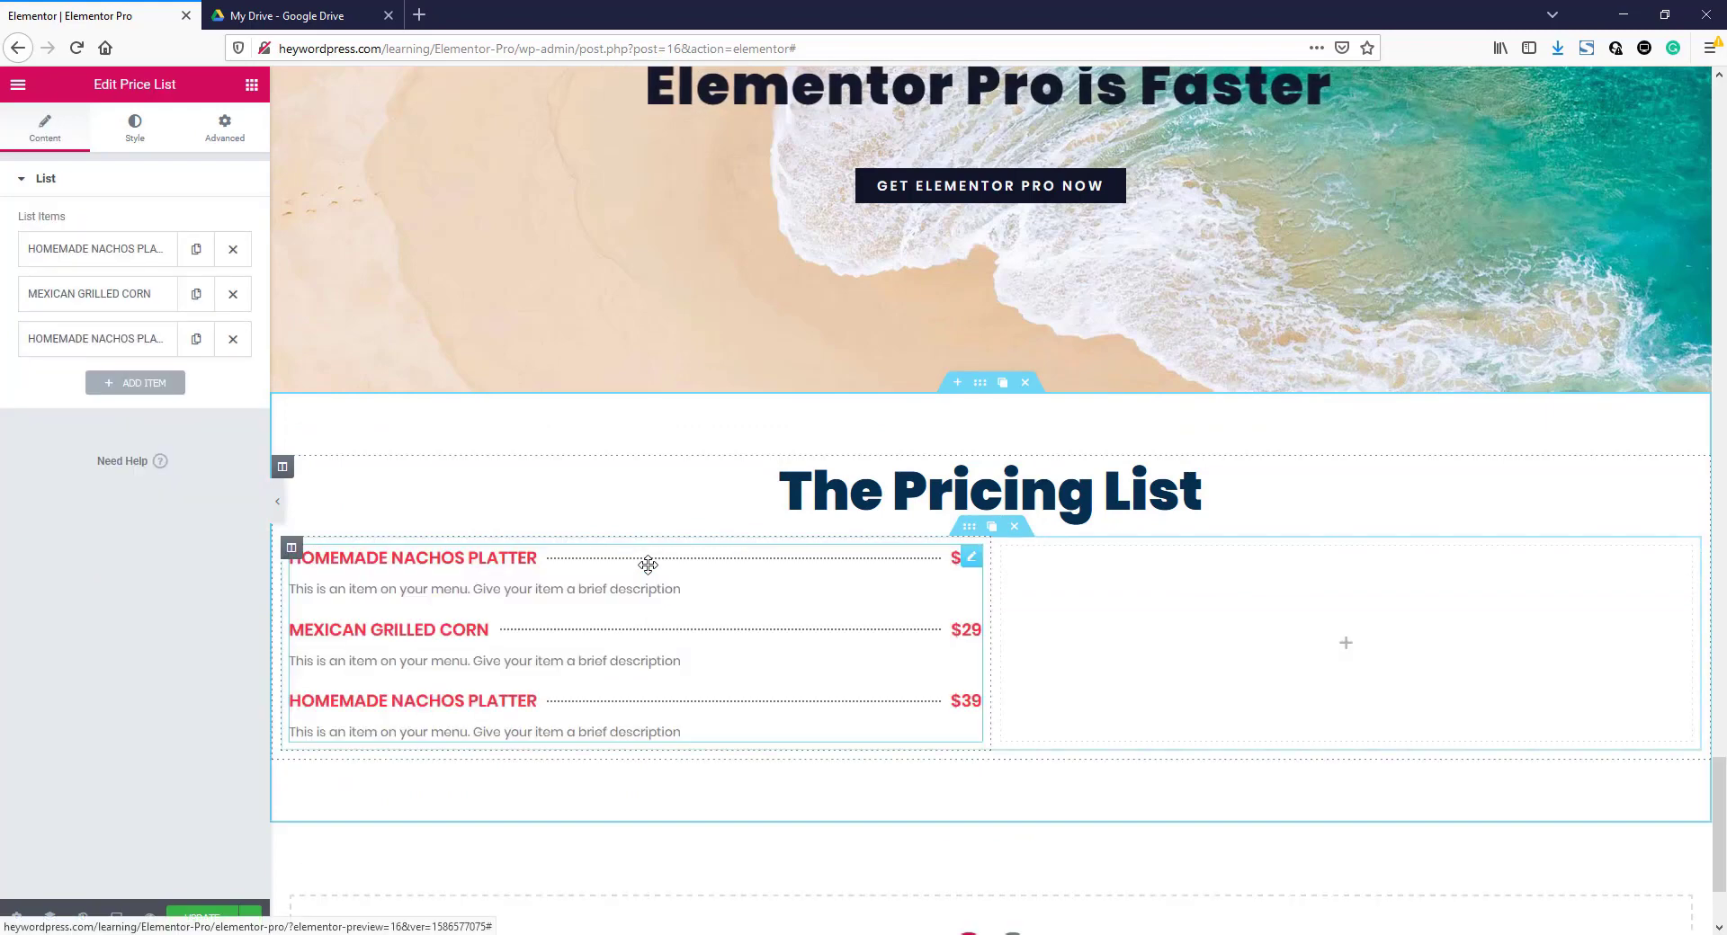
- Set the price list's title and price color to the saved dark navy swatch
click(135, 127)
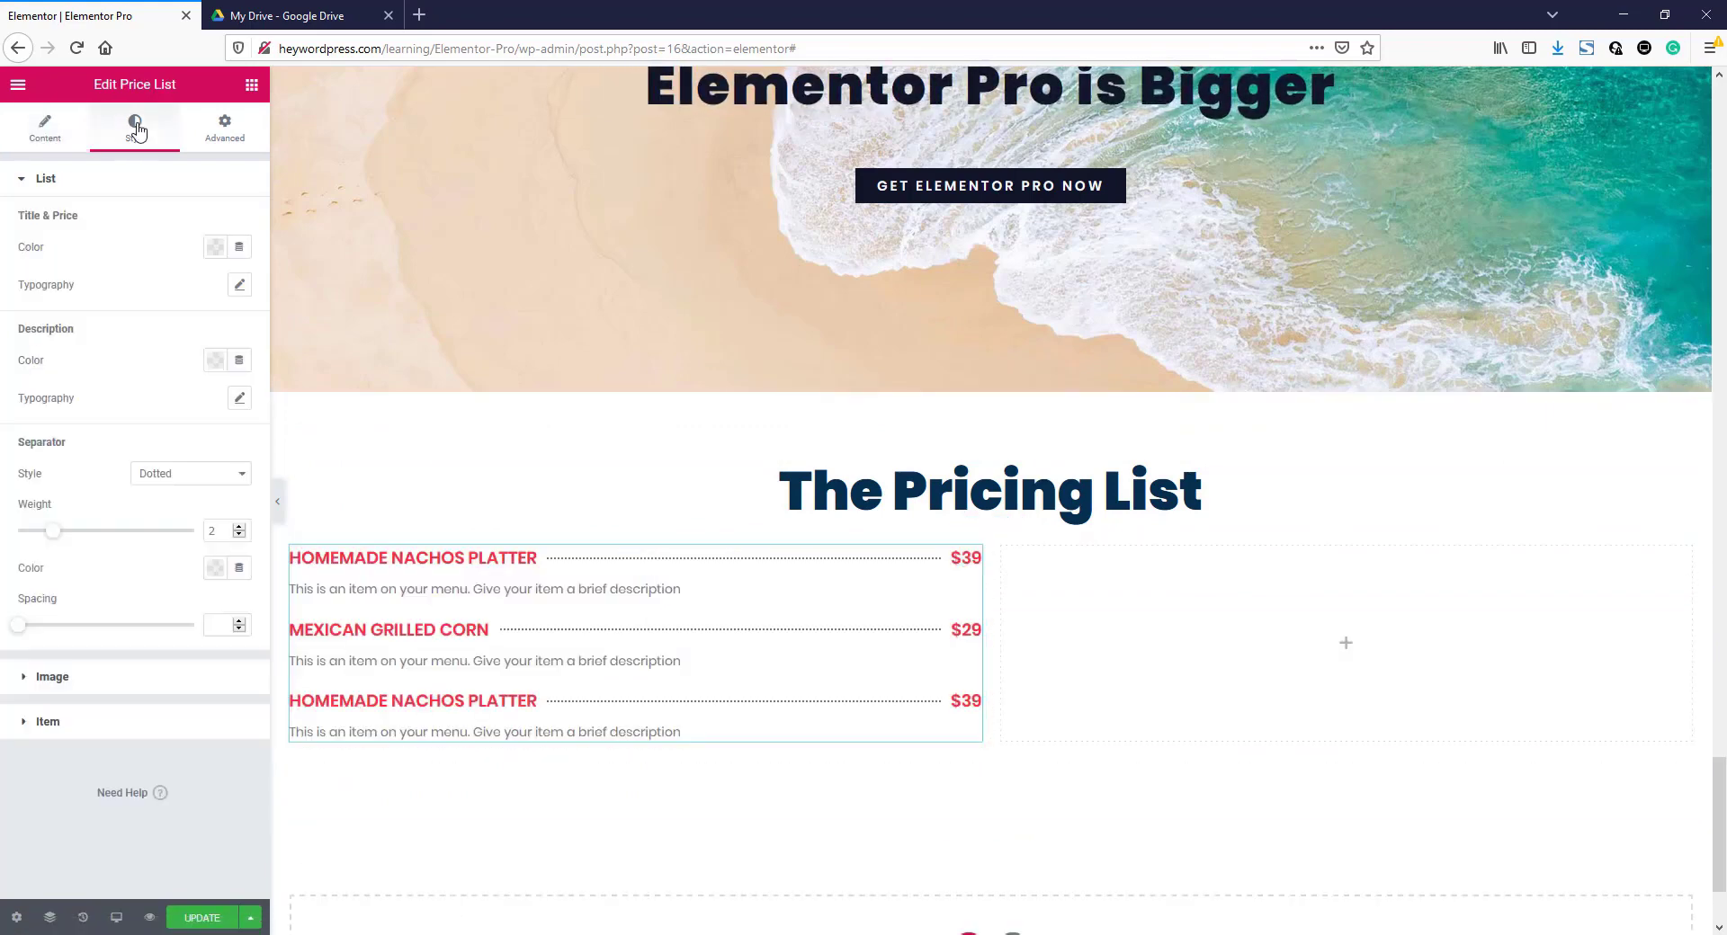
click(214, 250)
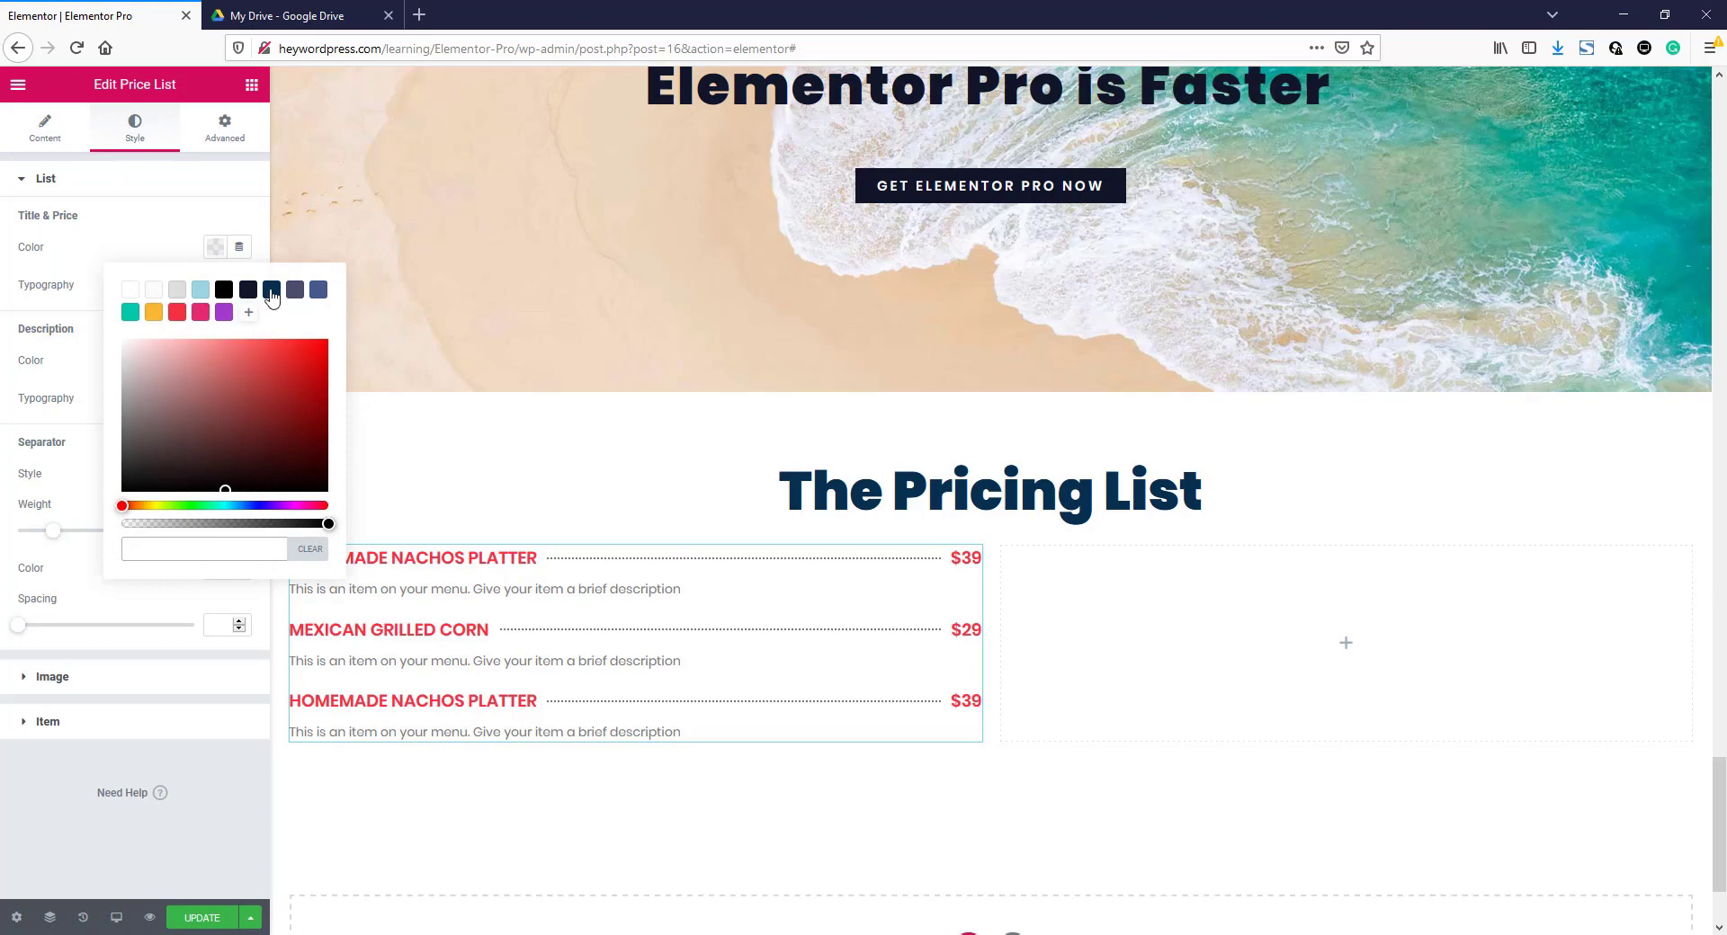
click(272, 290)
click(182, 260)
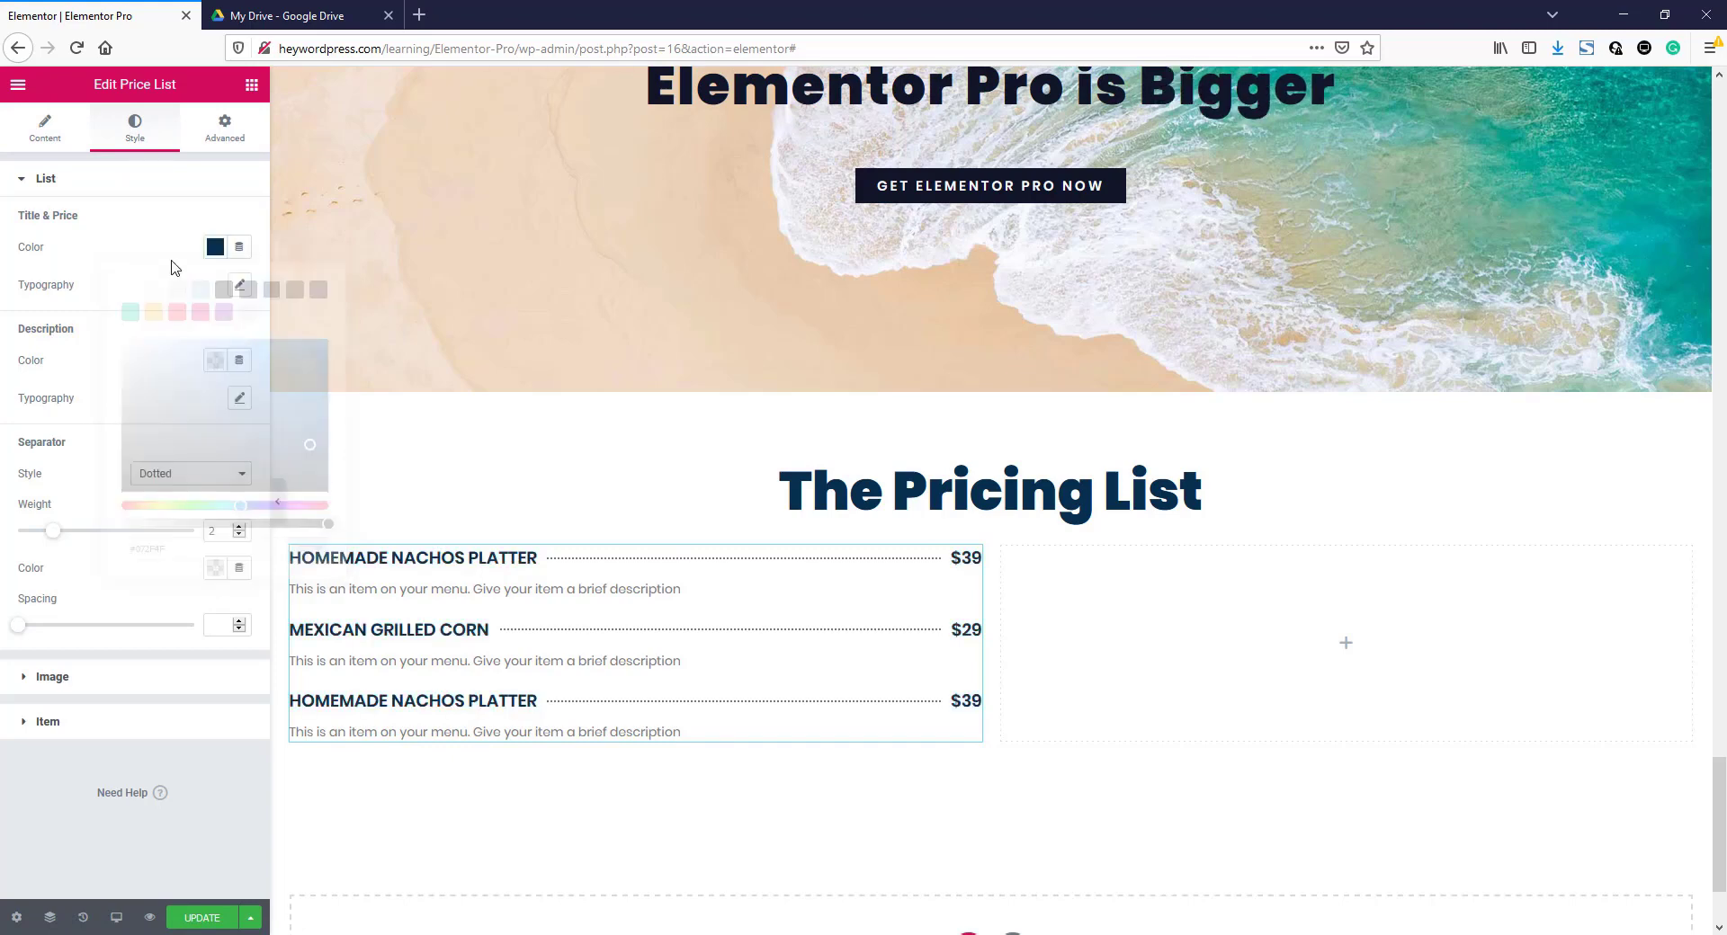
- Set the title and price typography to weight 700 and size 24 px
click(240, 286)
click(143, 440)
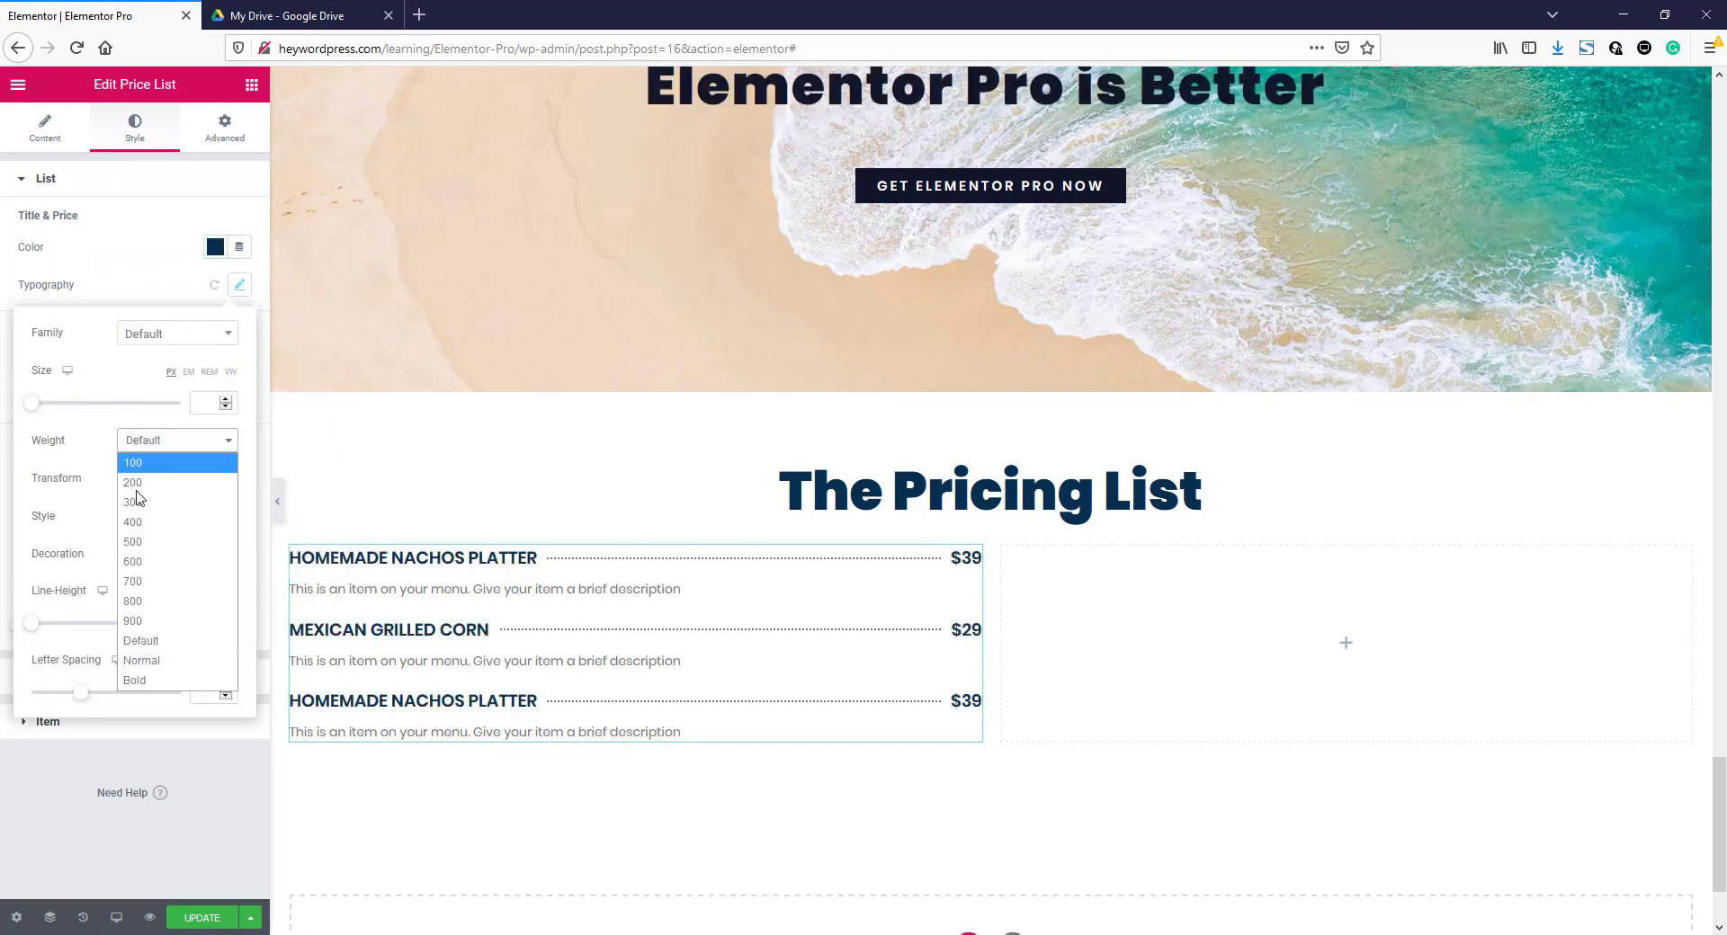
click(136, 585)
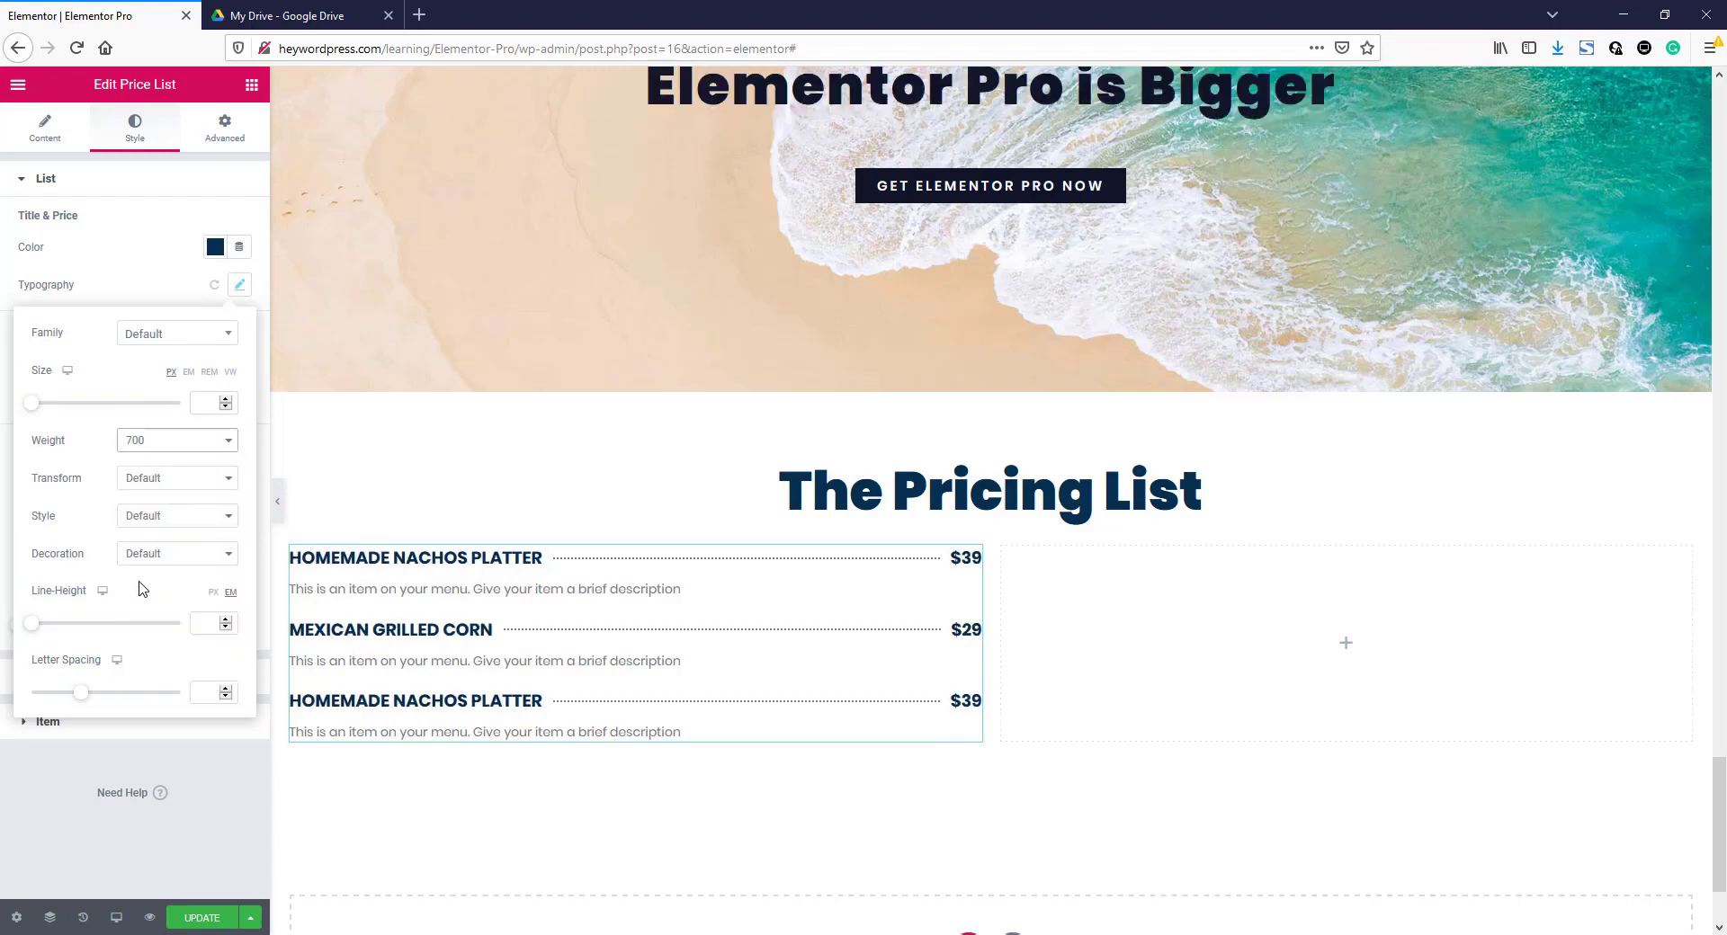
drag(38, 411, 55, 411)
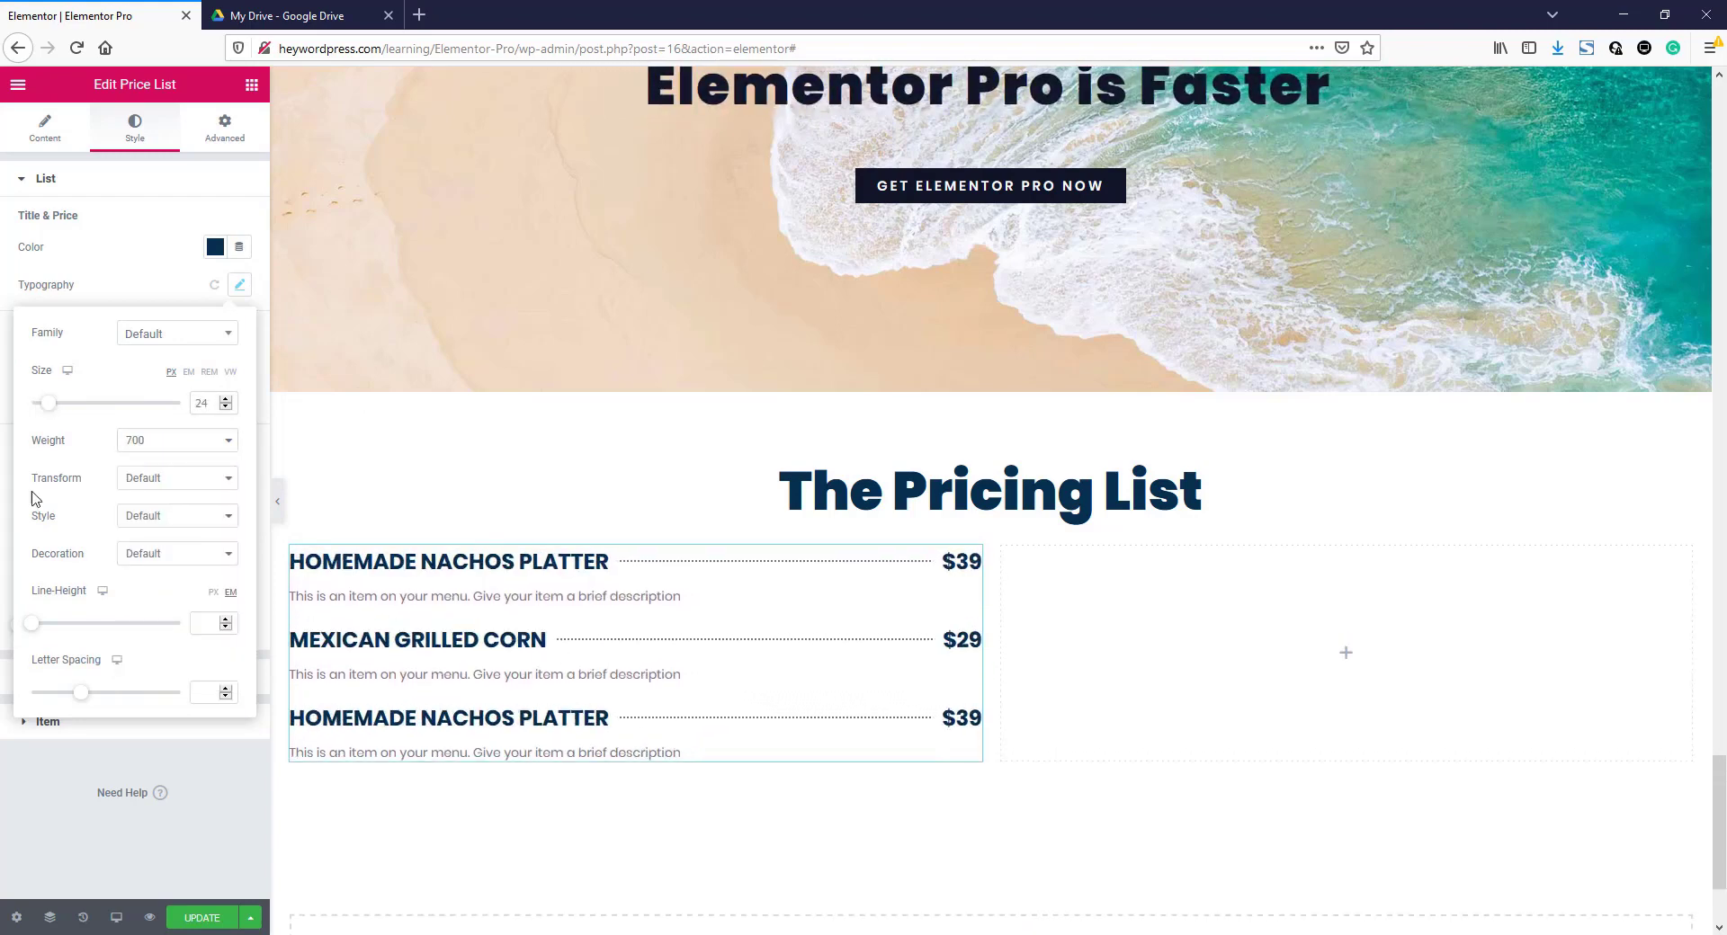
click(150, 297)
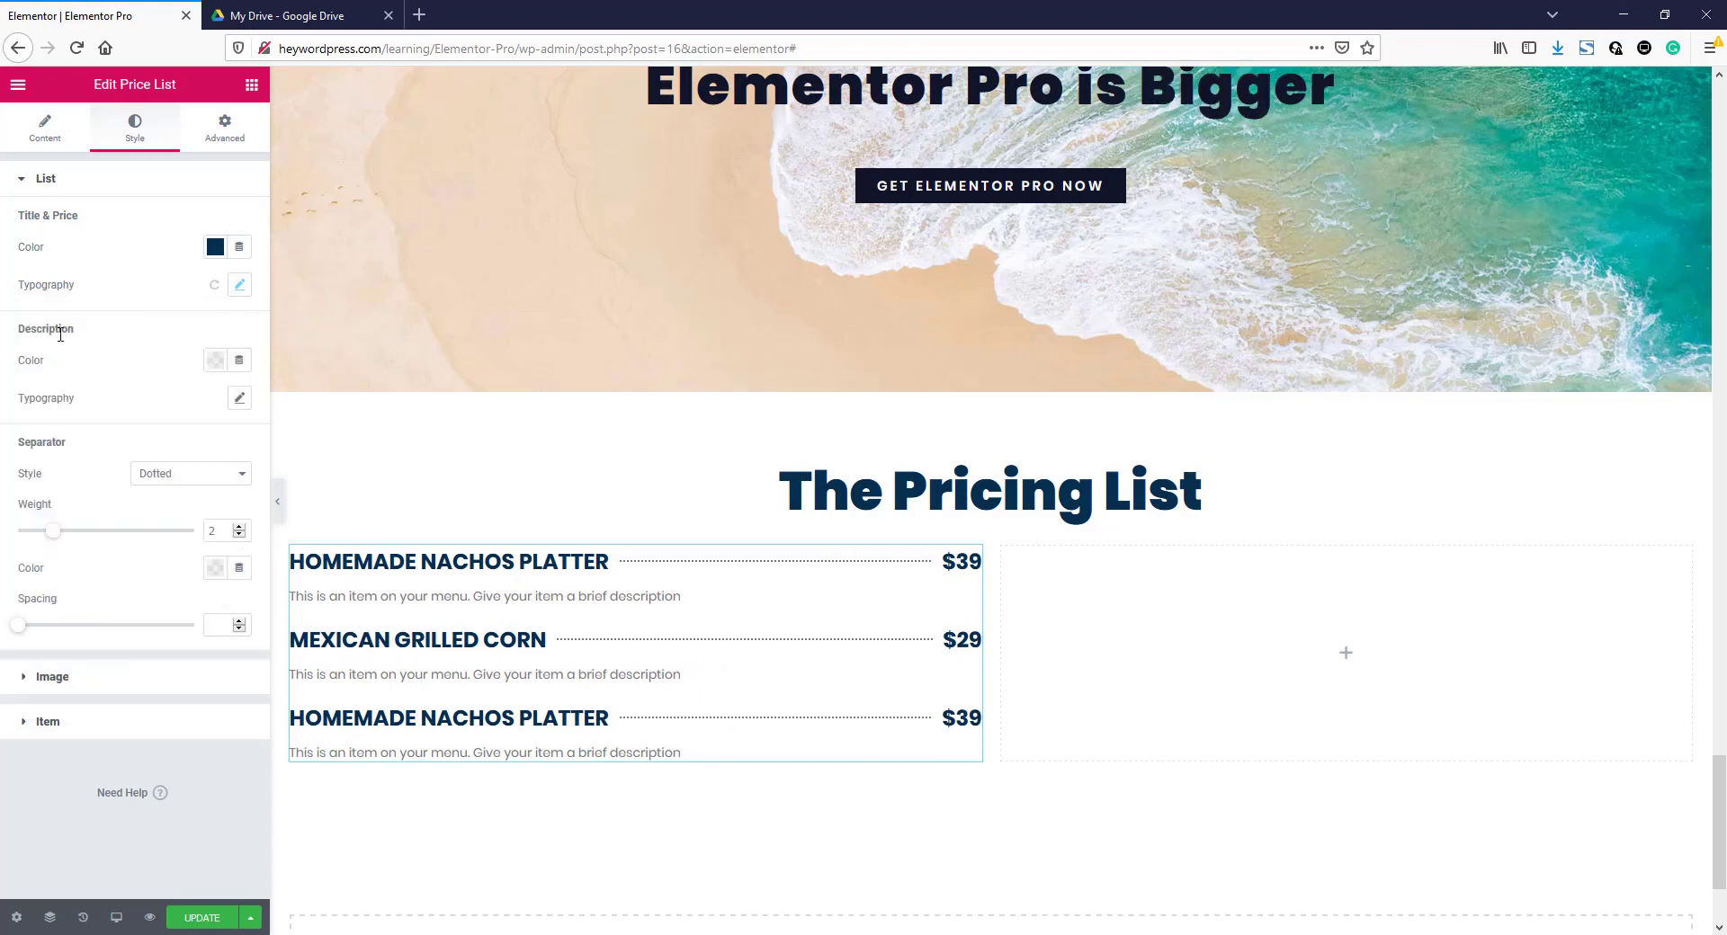
- Color the item descriptions with the gray-purple swatch #4A4F6B at about half opacity
click(215, 360)
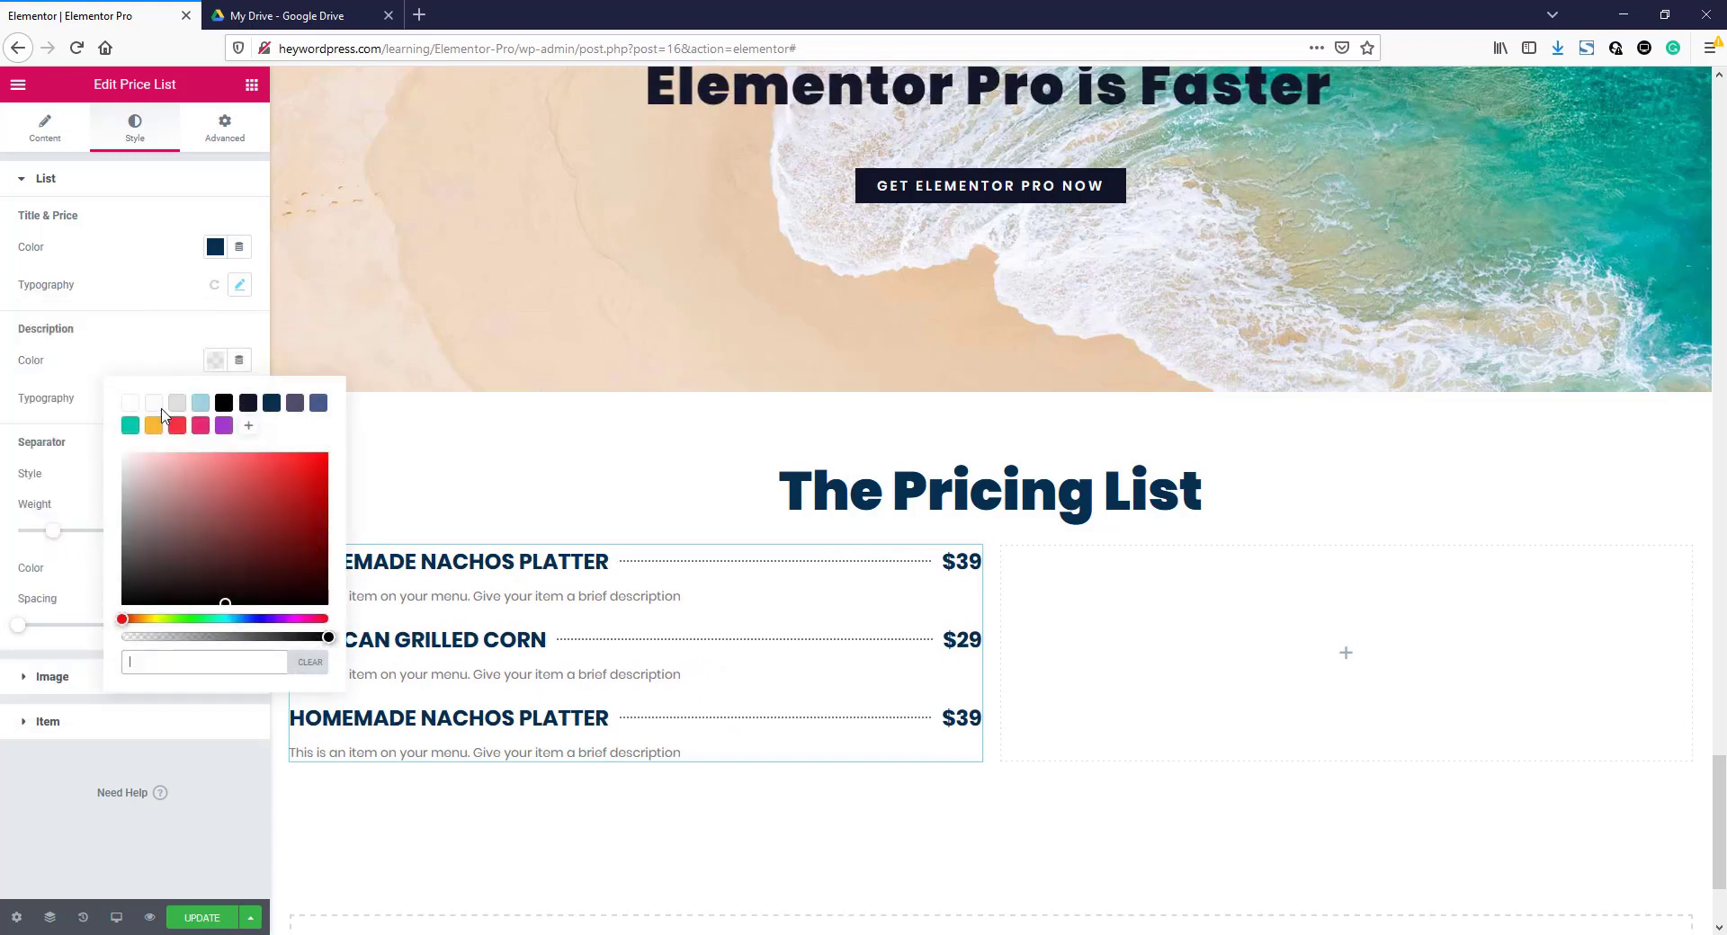
click(295, 403)
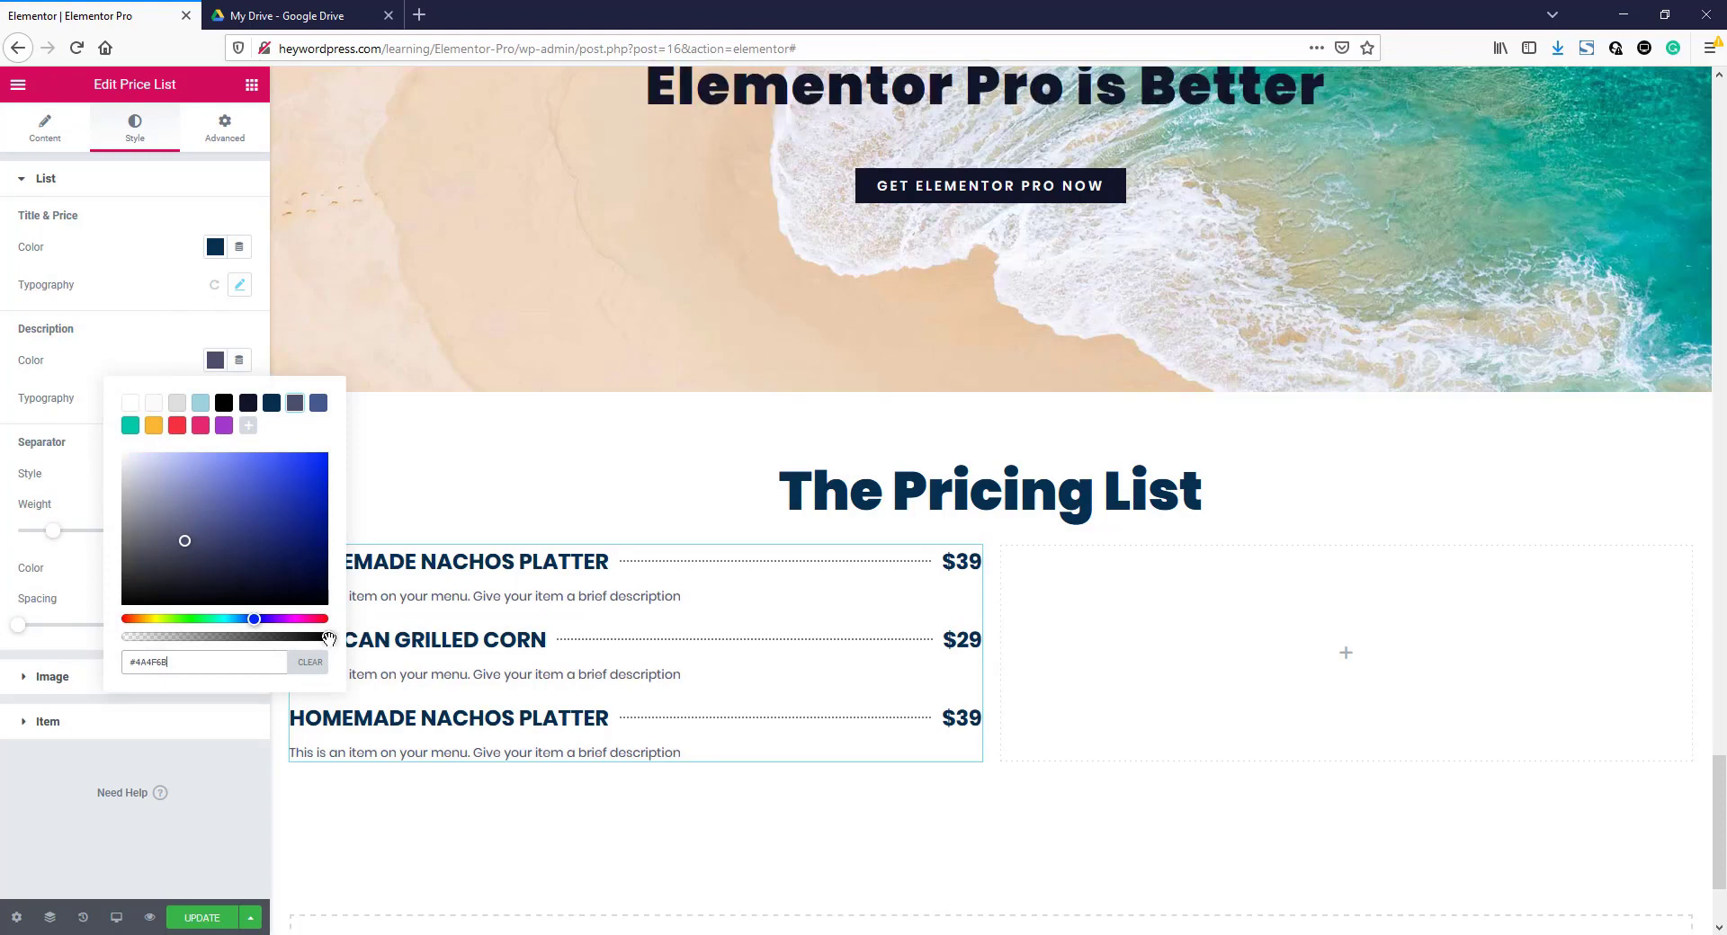
click(217, 637)
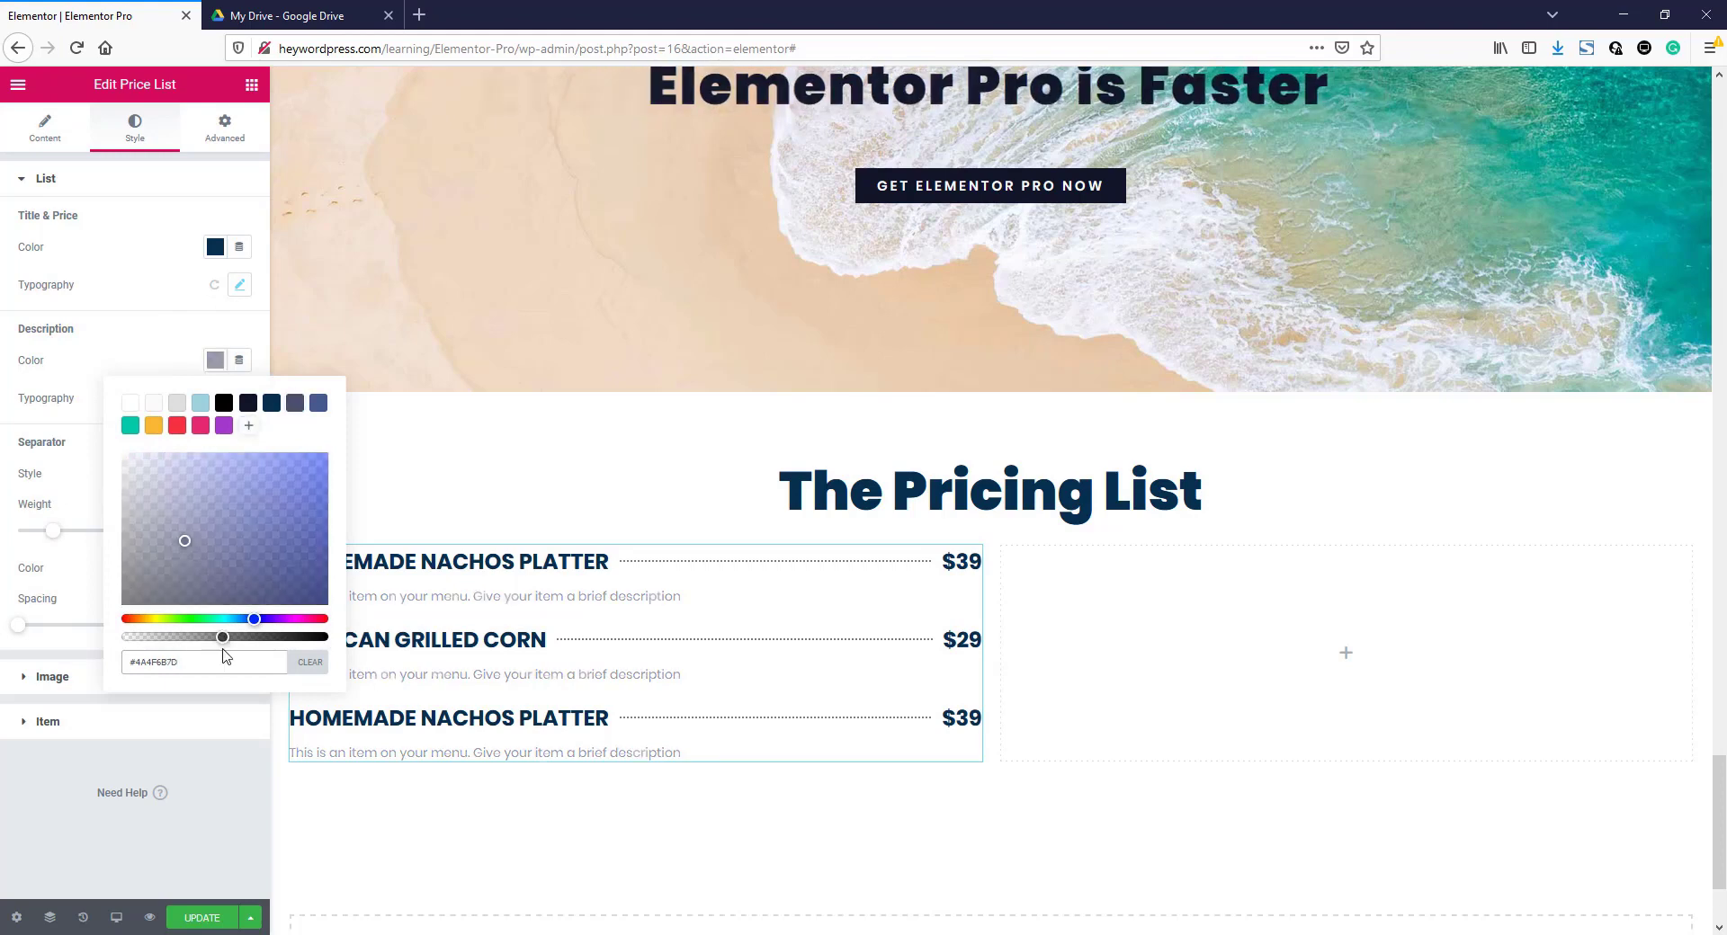
click(169, 349)
- Set the description typography to size 16 px with a letter spacing of 1
click(240, 397)
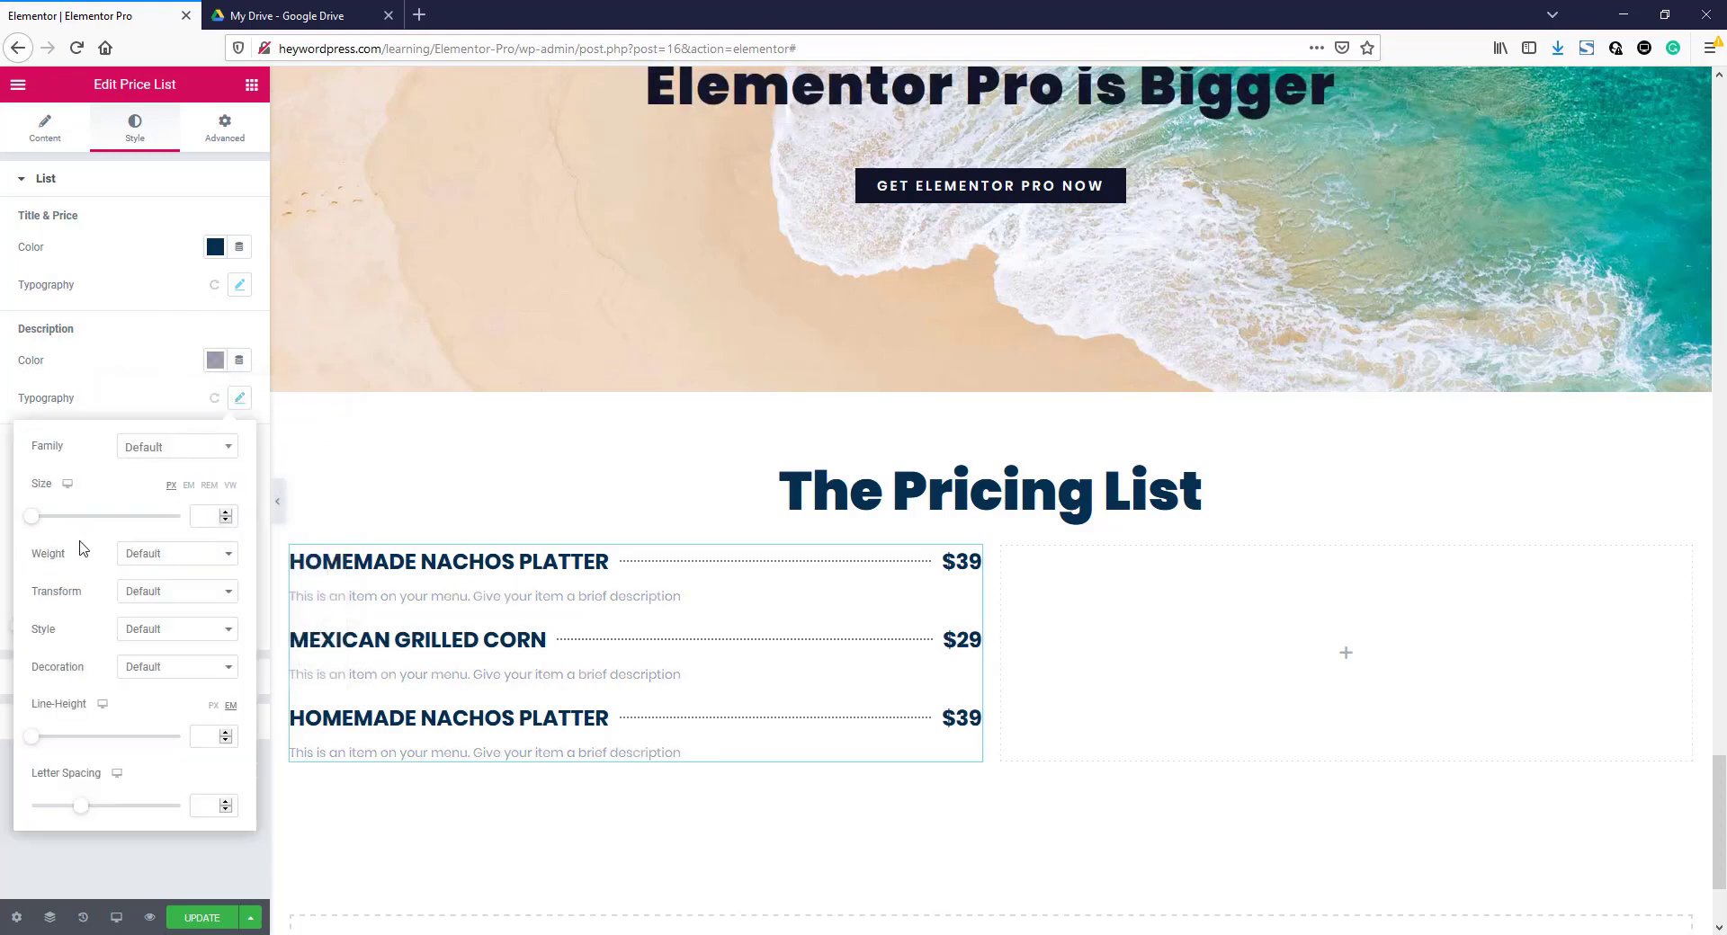
drag(35, 522, 46, 524)
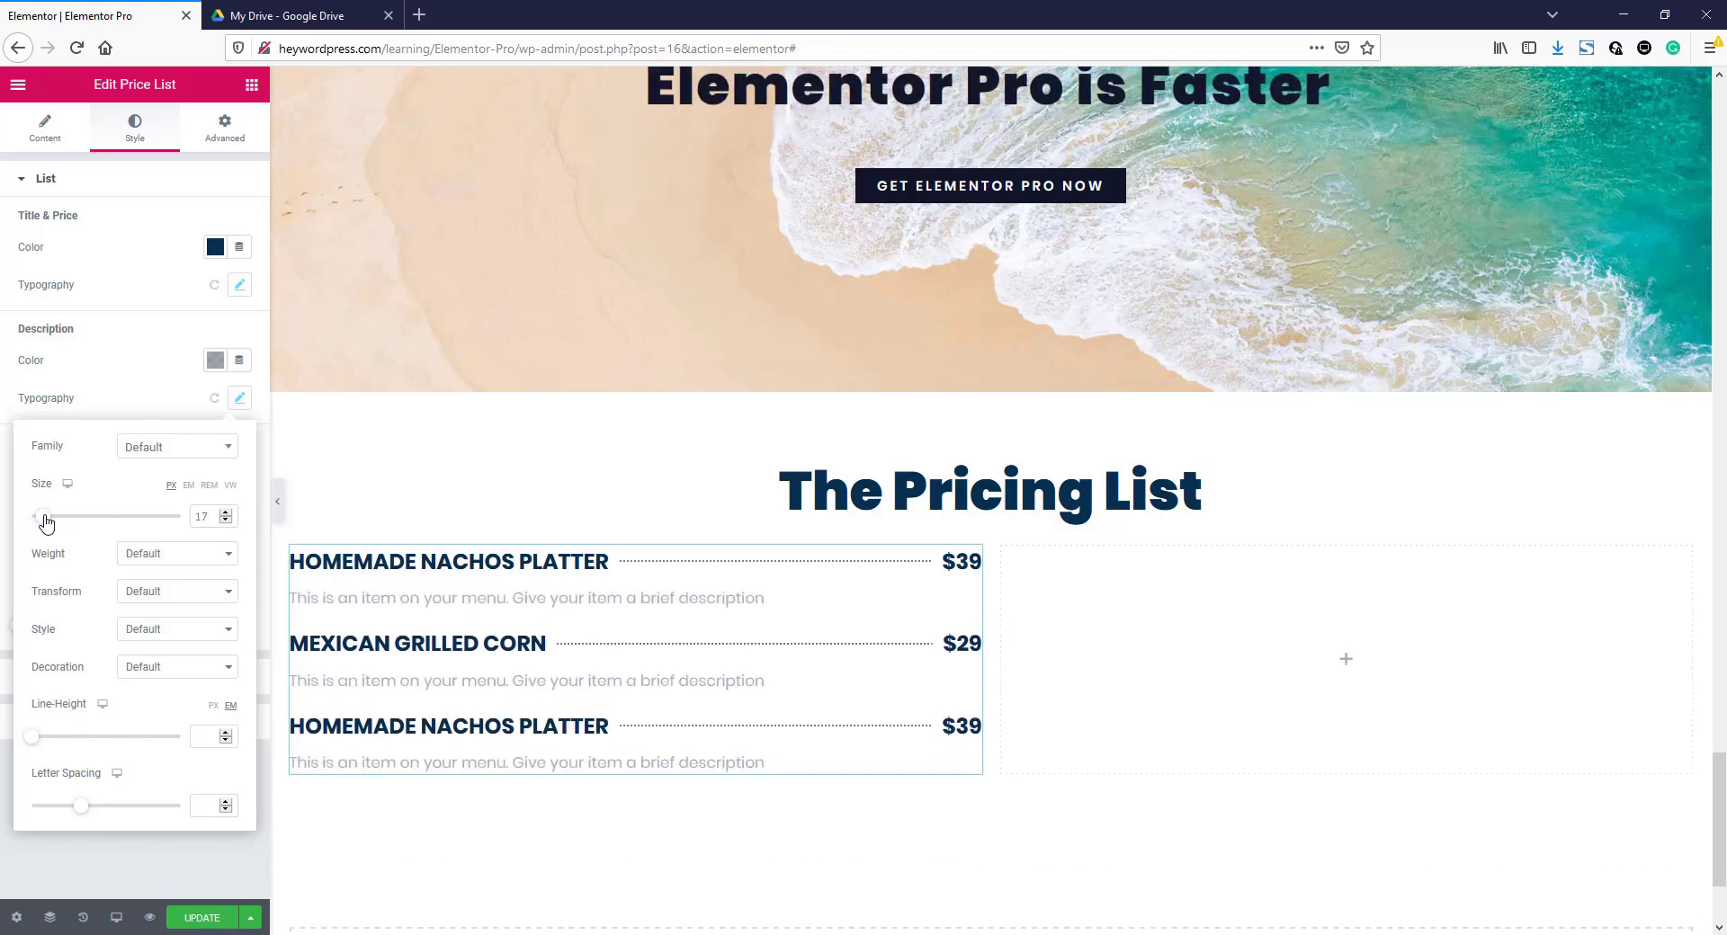
click(225, 522)
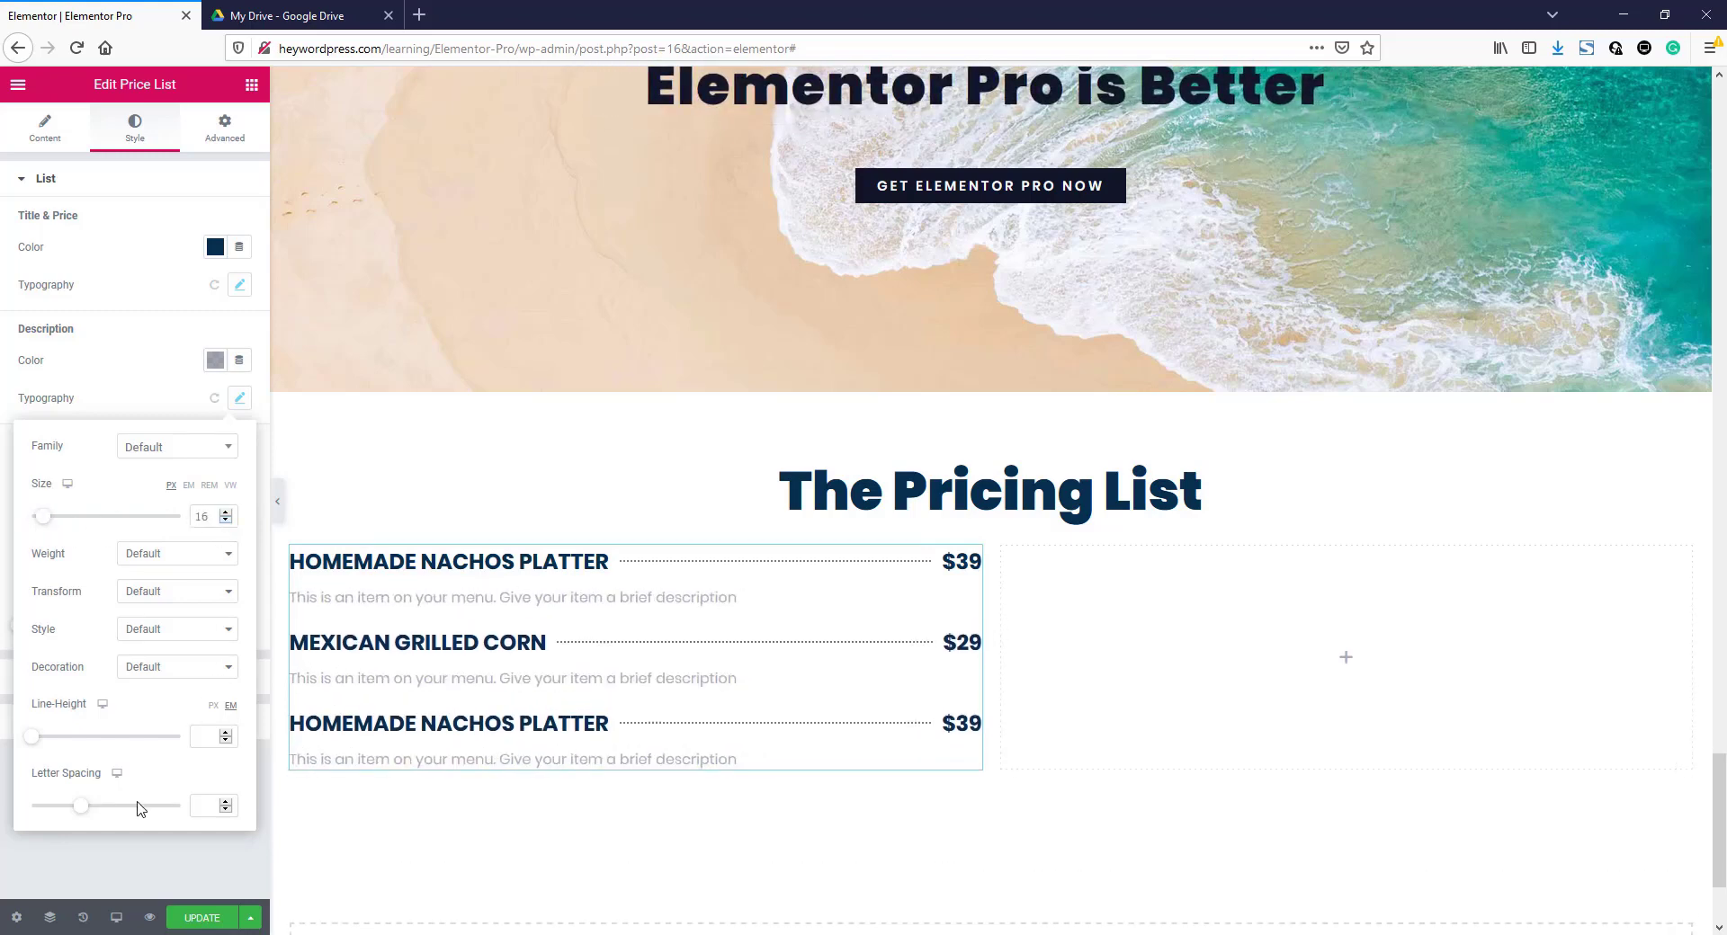
click(214, 803)
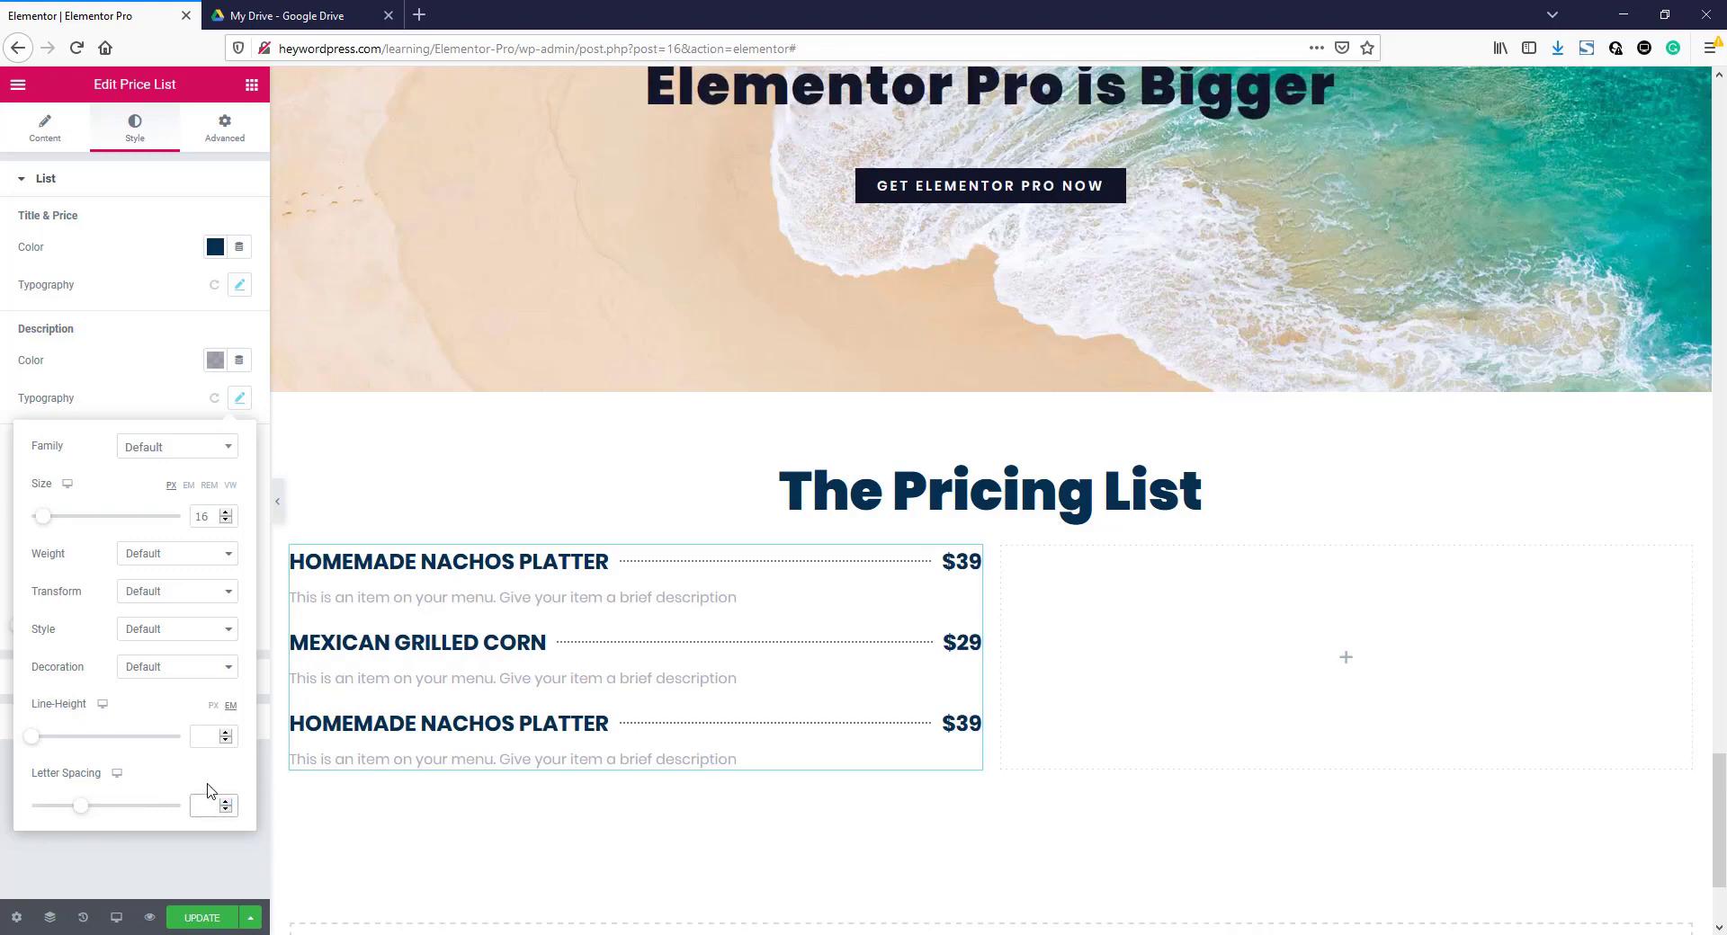
text(2)
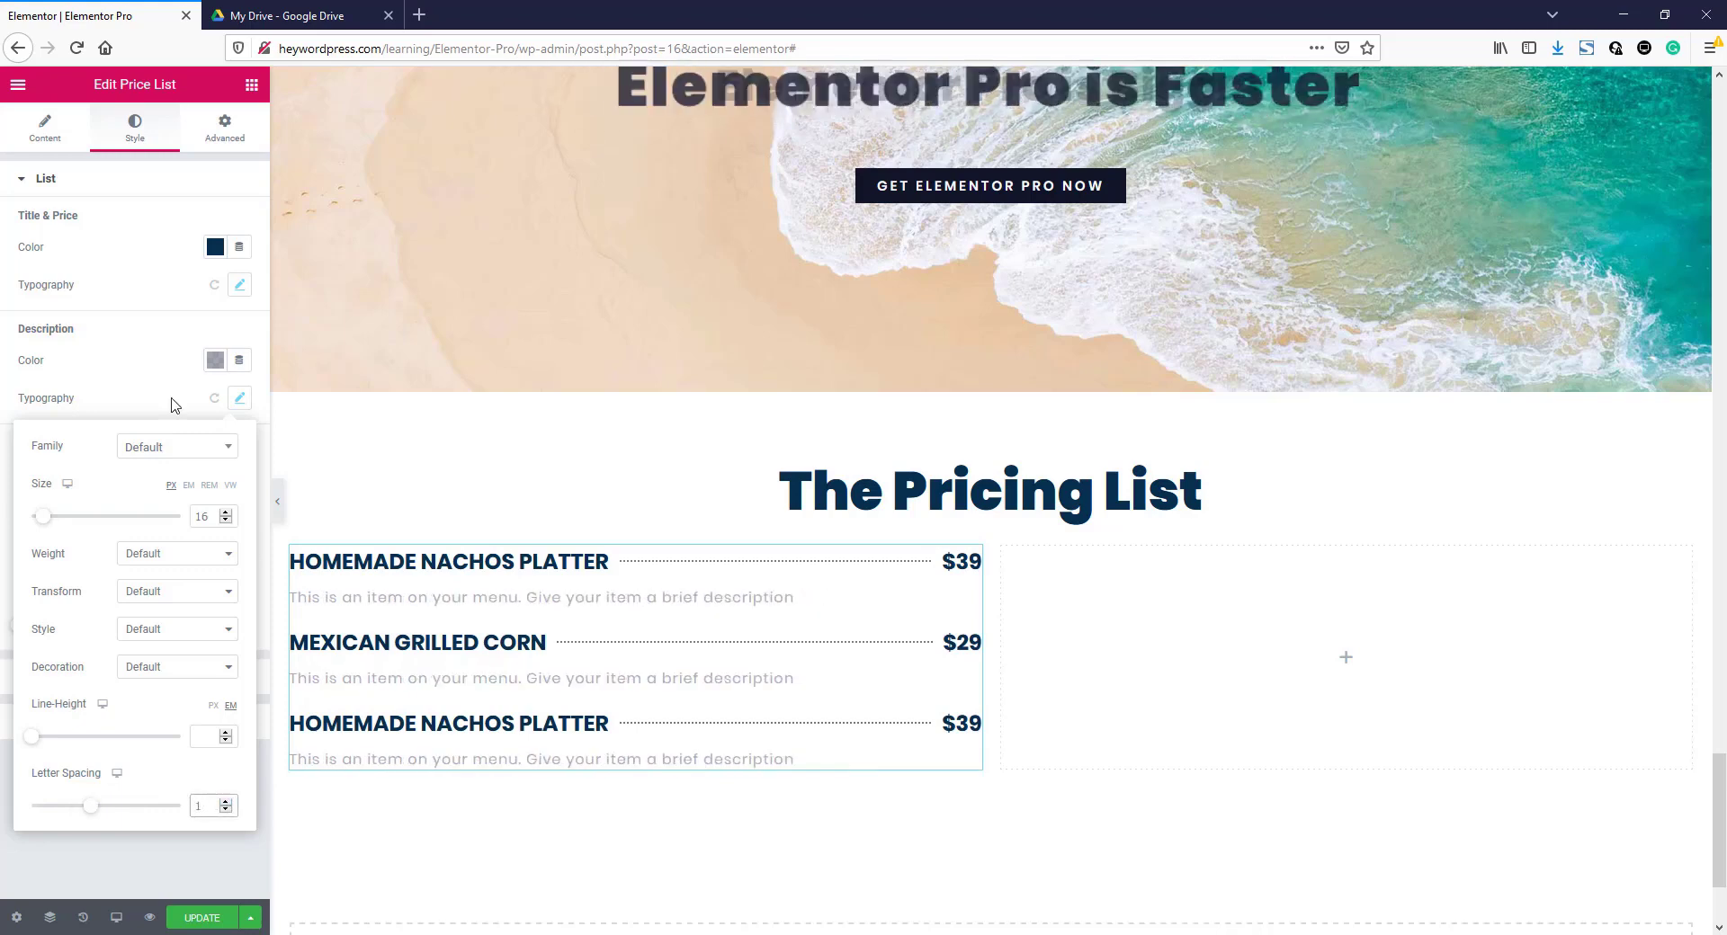
click(173, 405)
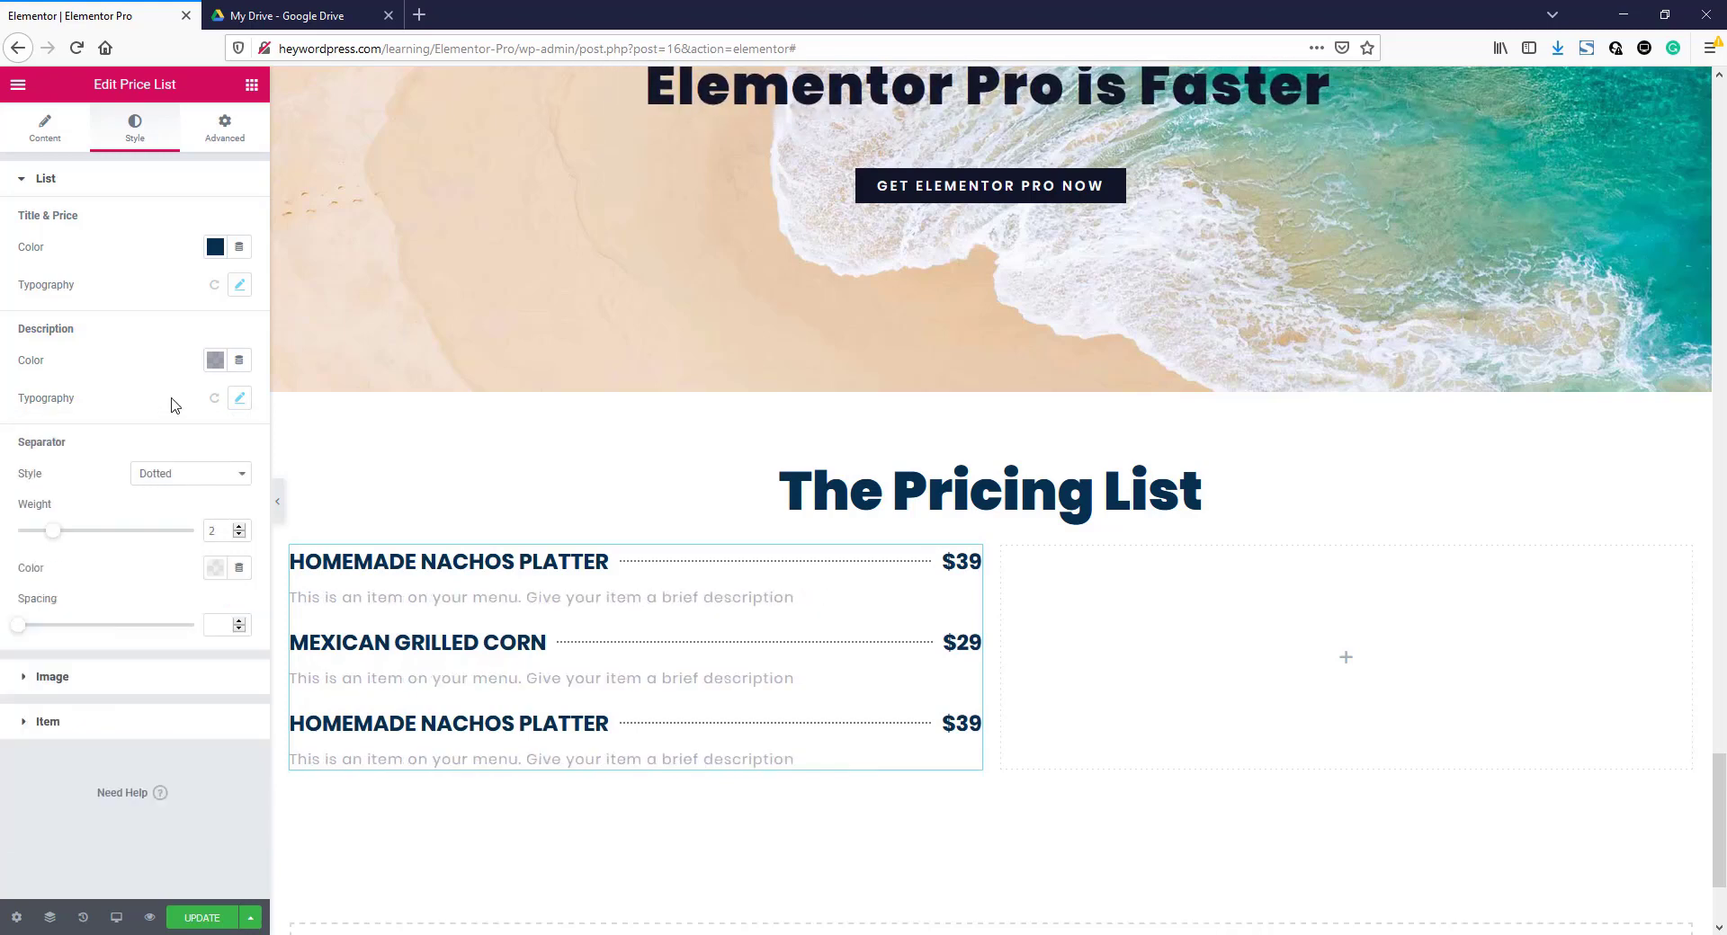
- Set the separator color to dark navy #072F4F and open the list's image style settings
click(216, 570)
click(270, 612)
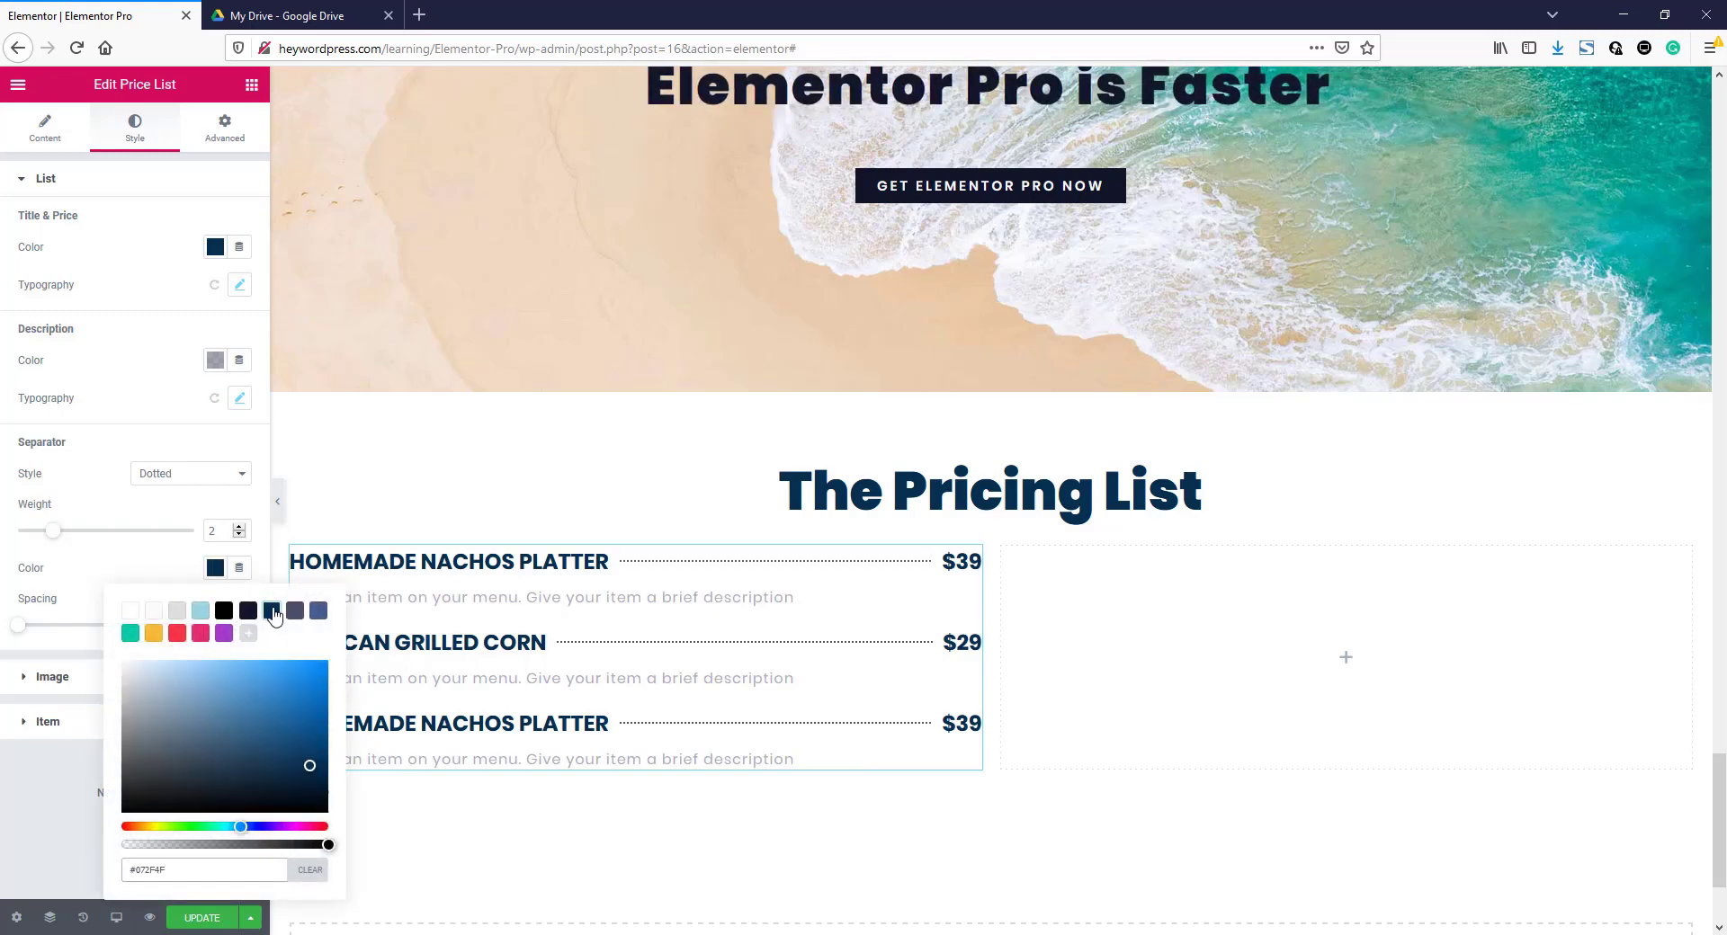
click(27, 559)
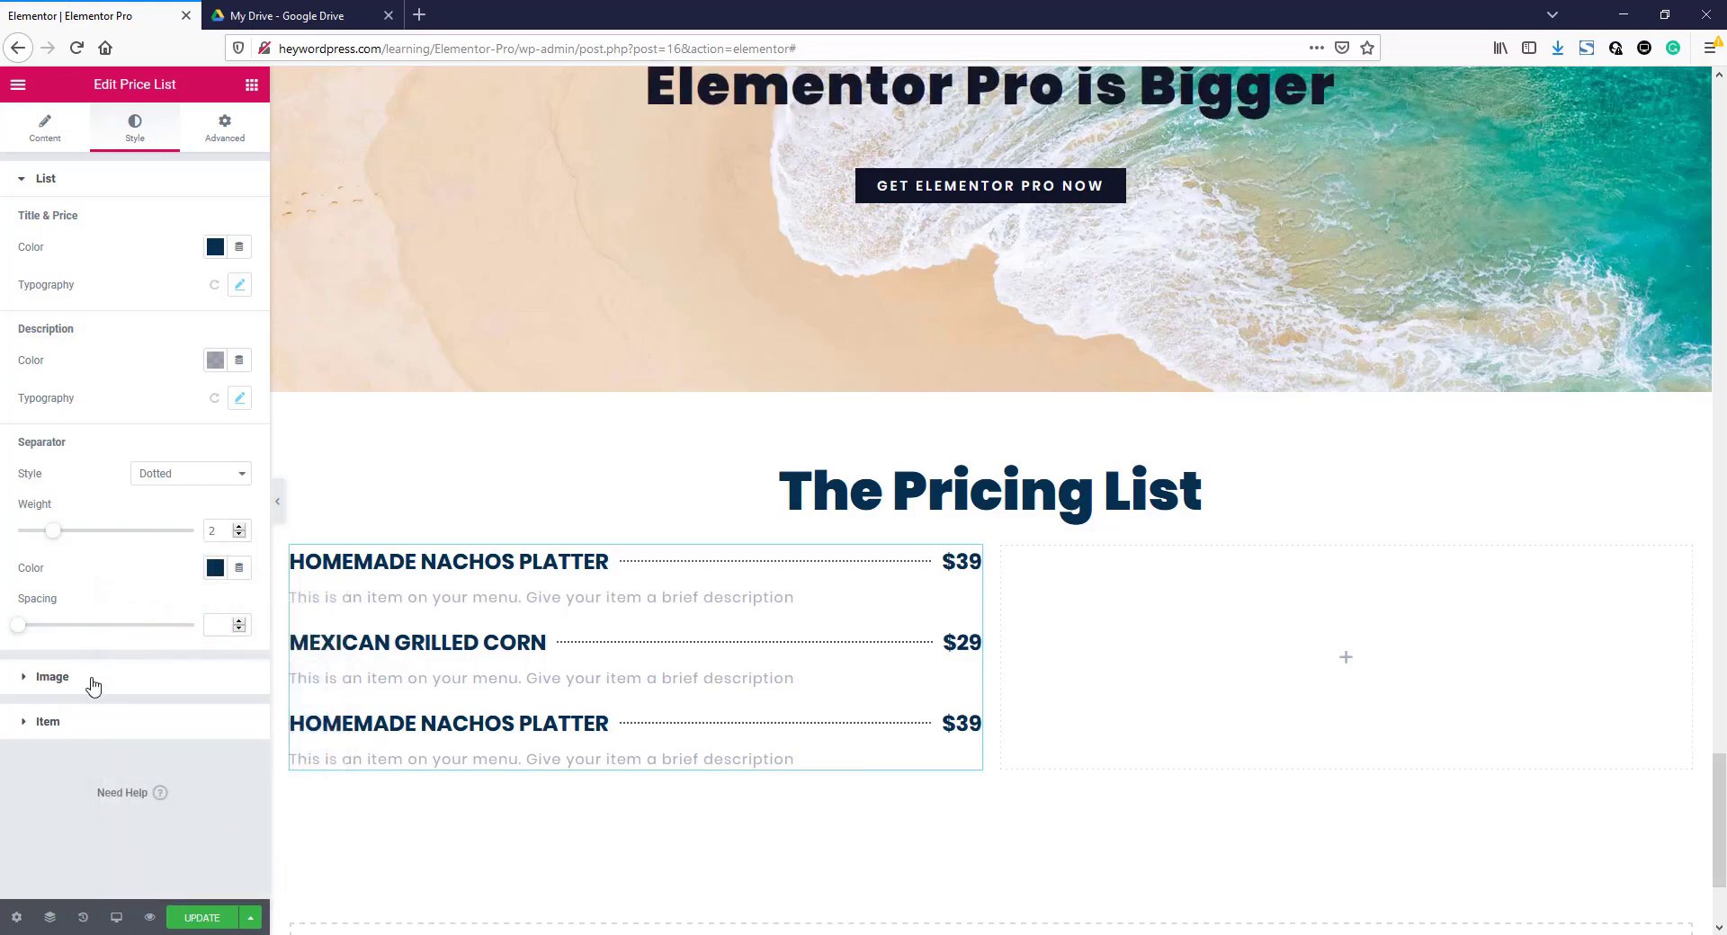
click(92, 684)
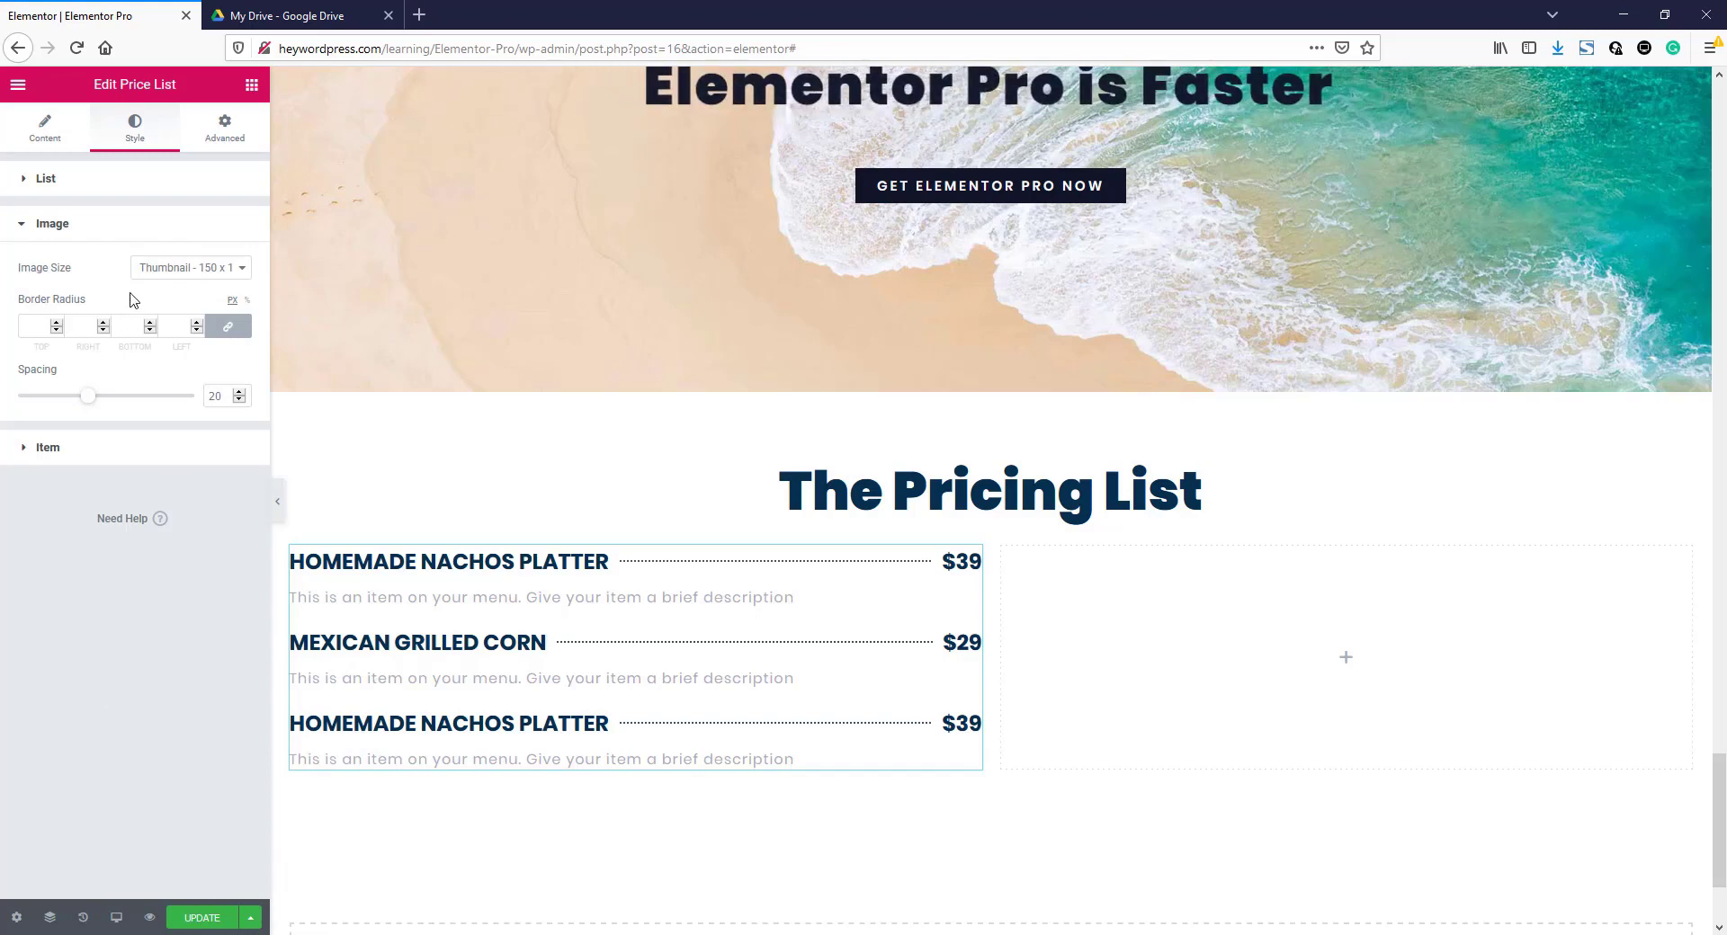
- Set the item rows gap to 35 and copy the styled price list into the empty second column
click(114, 447)
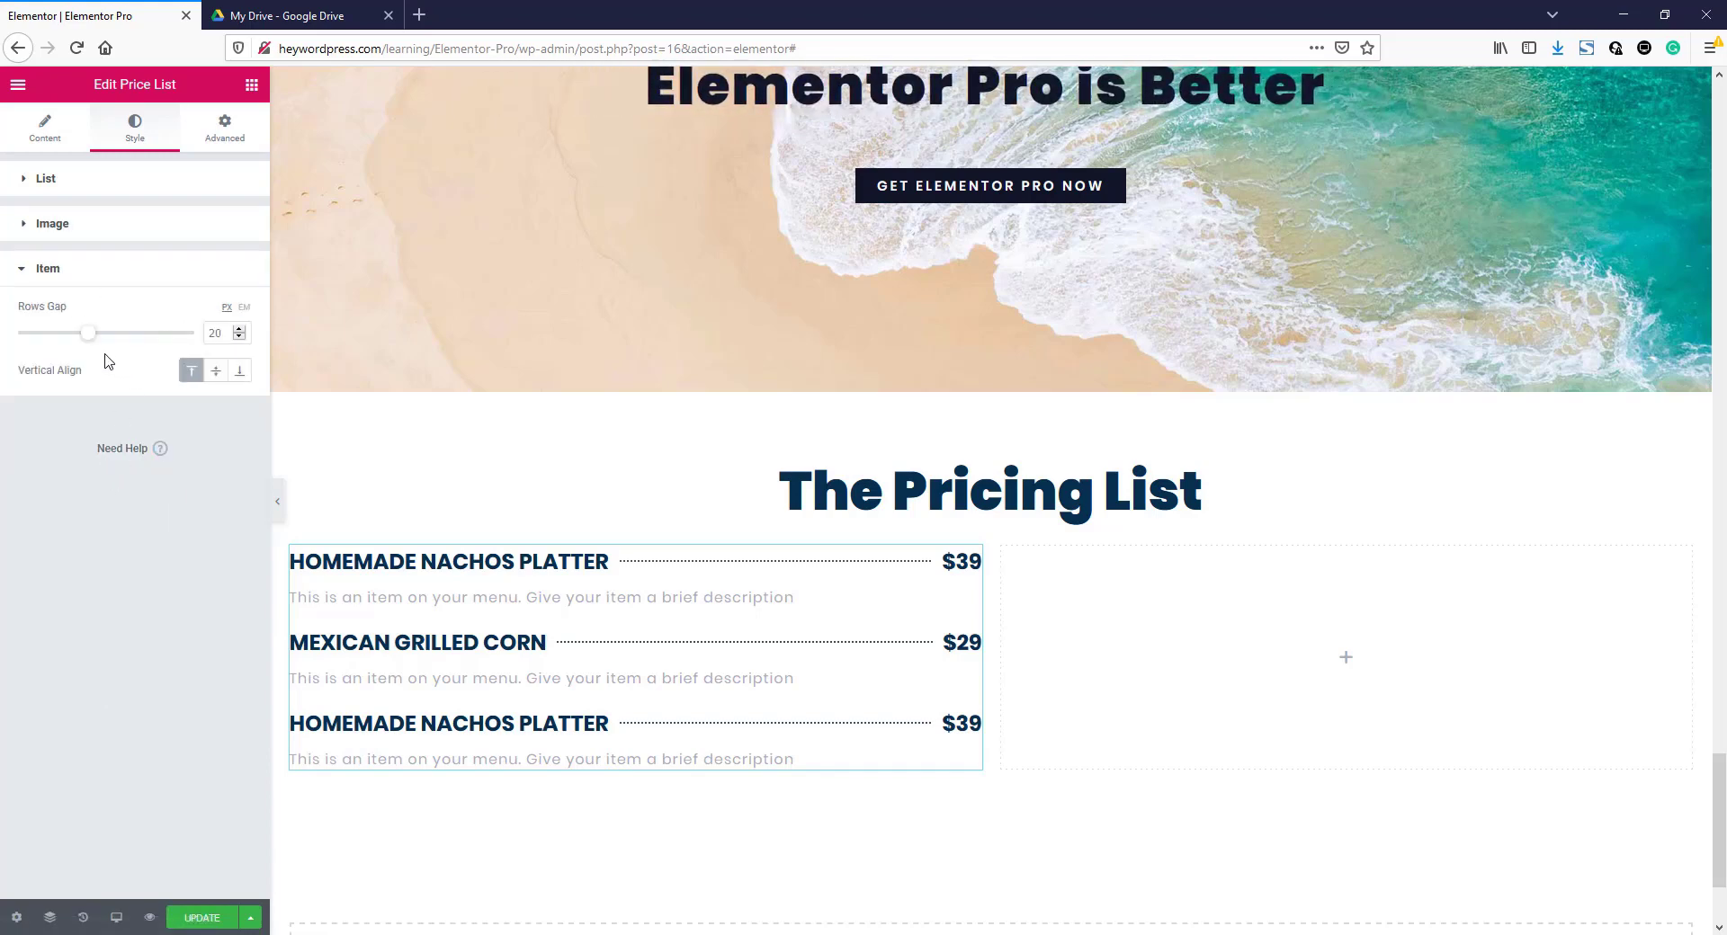
drag(91, 334, 141, 336)
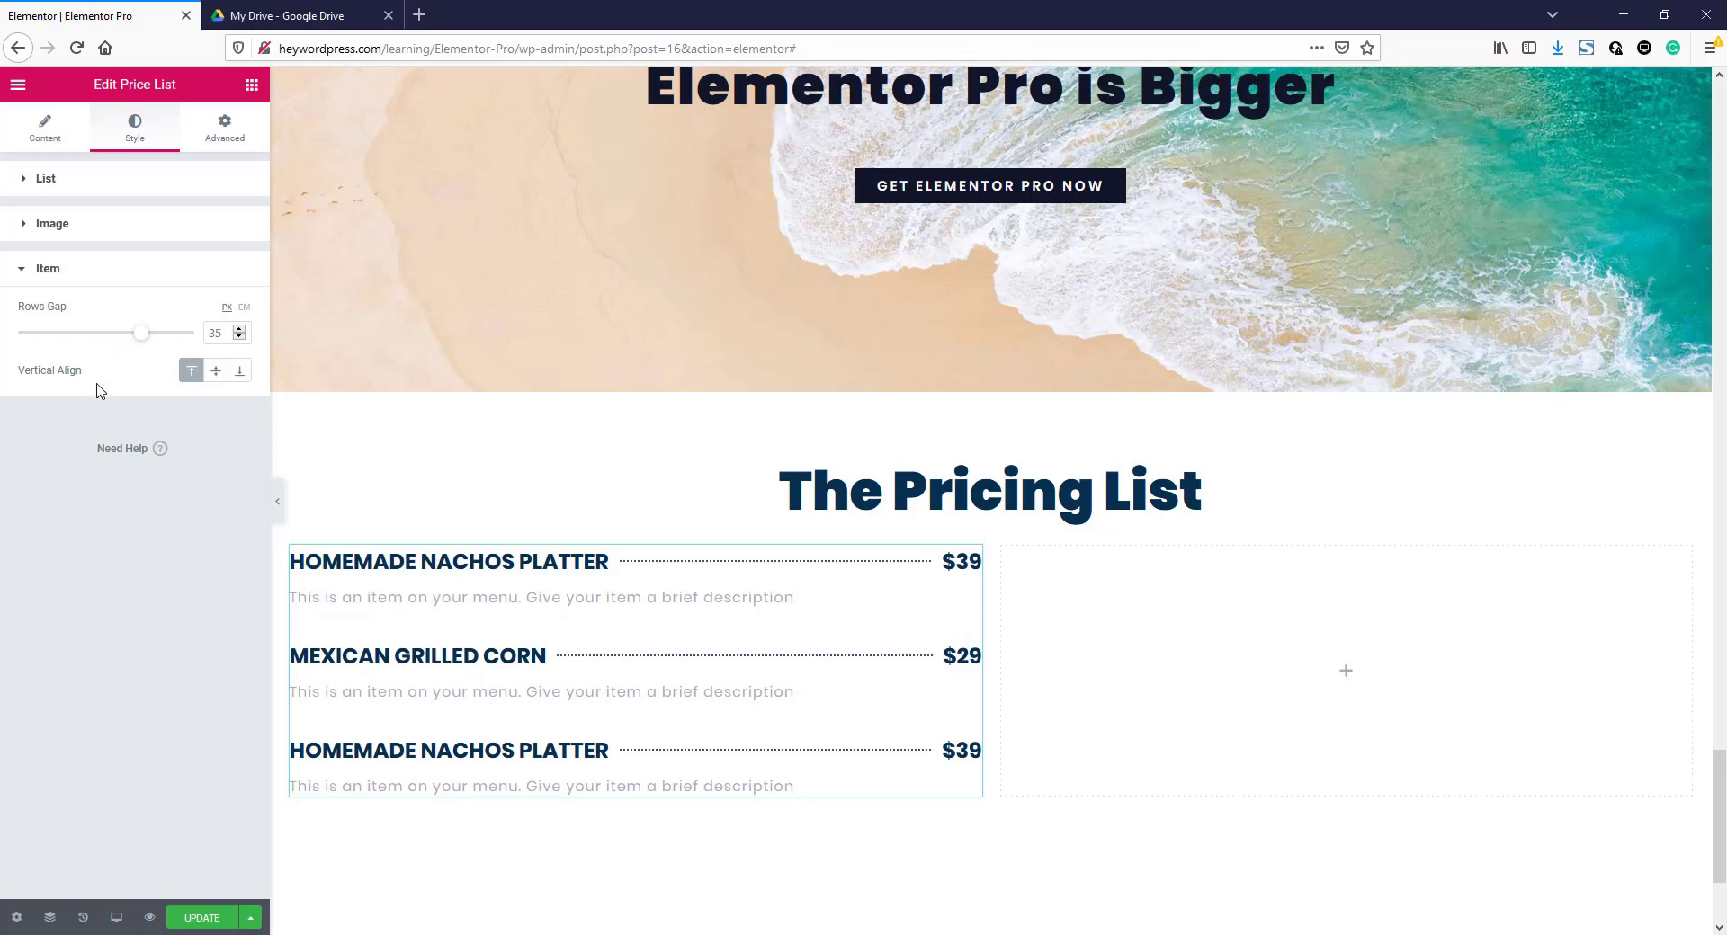
right_click(968, 559)
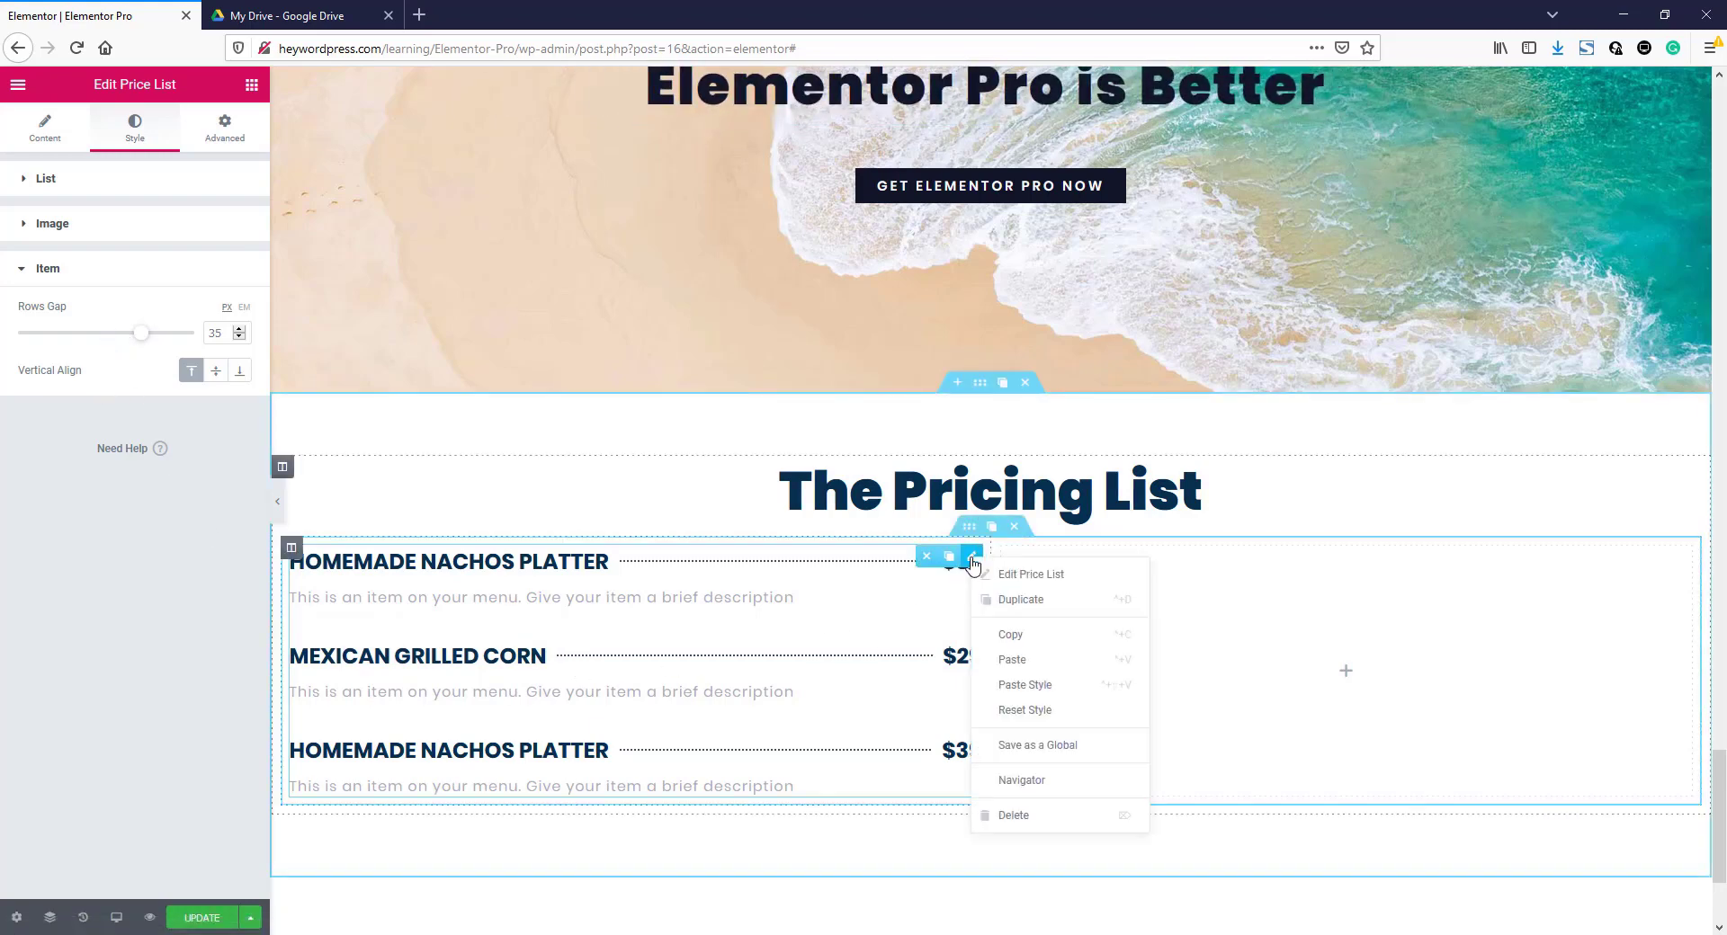
click(1007, 636)
right_click(1186, 609)
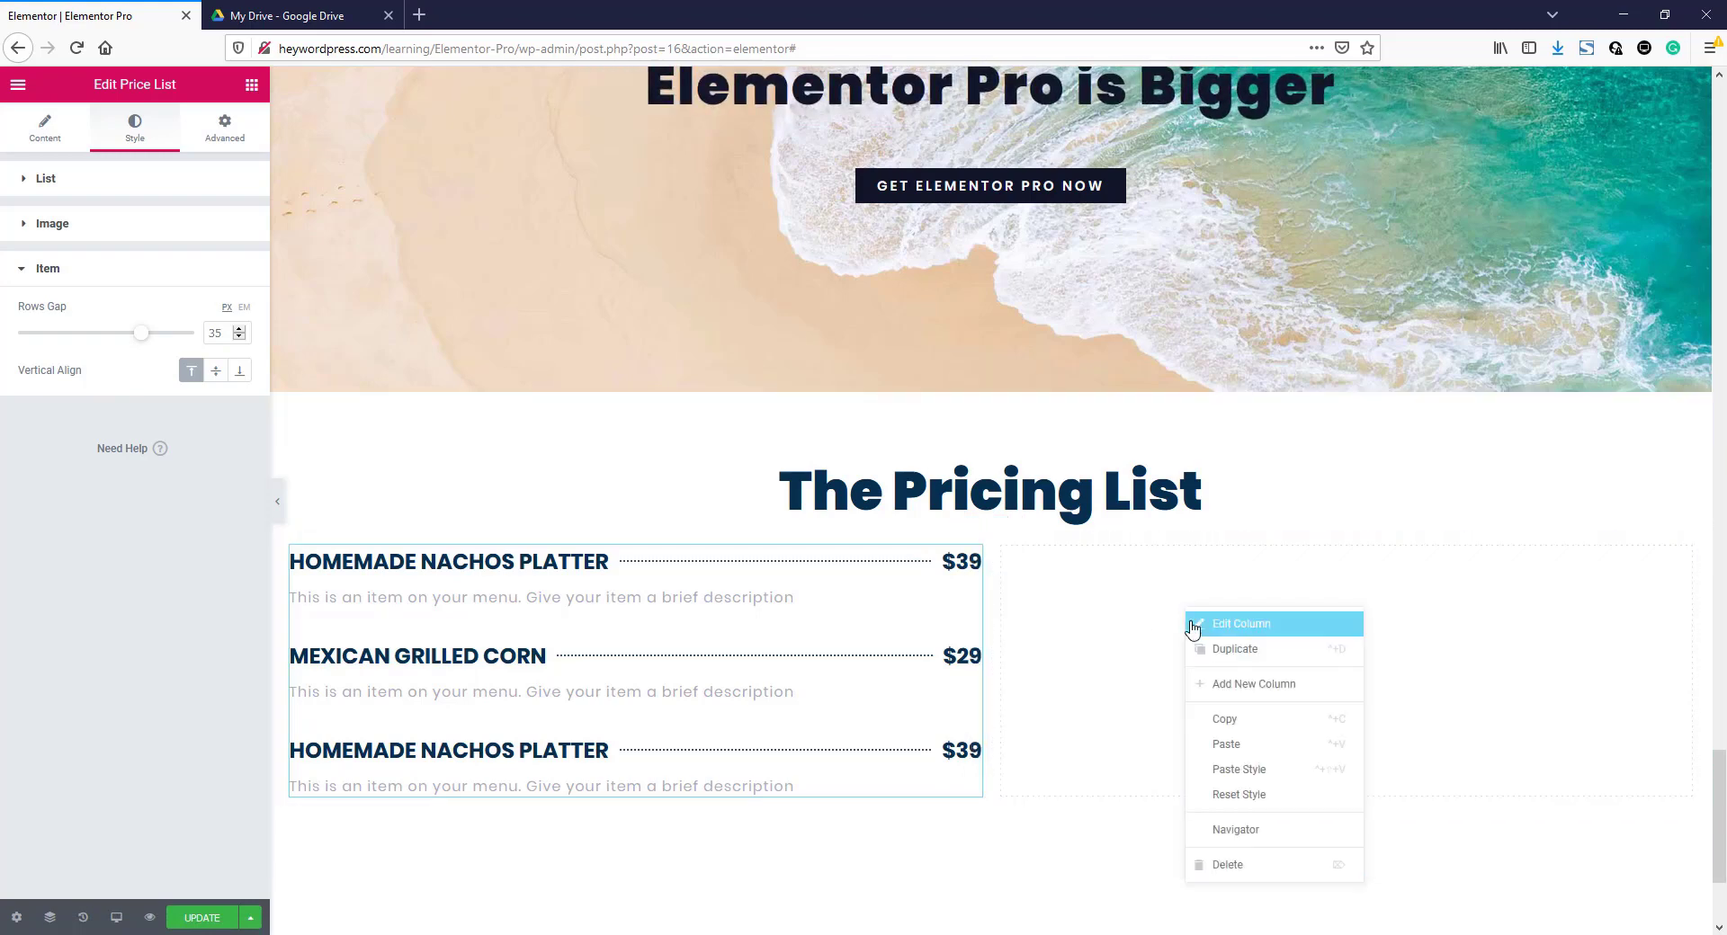
click(1223, 745)
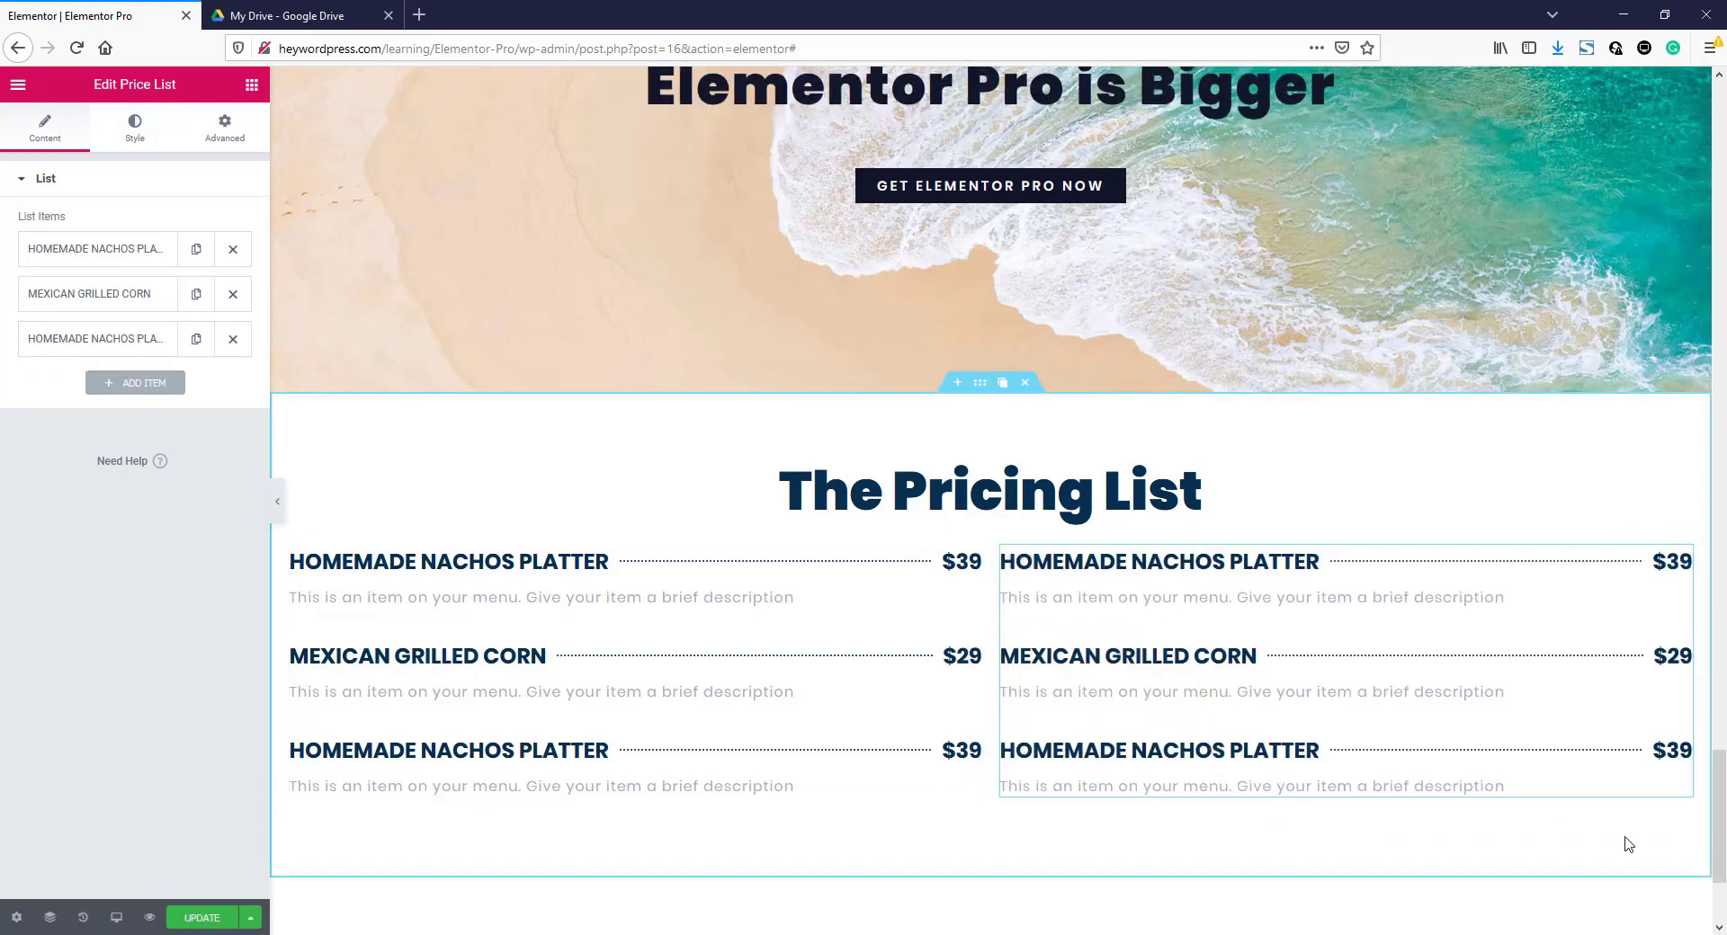
- Duplicate the whole pricing section and delete both price lists from the duplicate's two columns
scroll(1647, 843, down, 2)
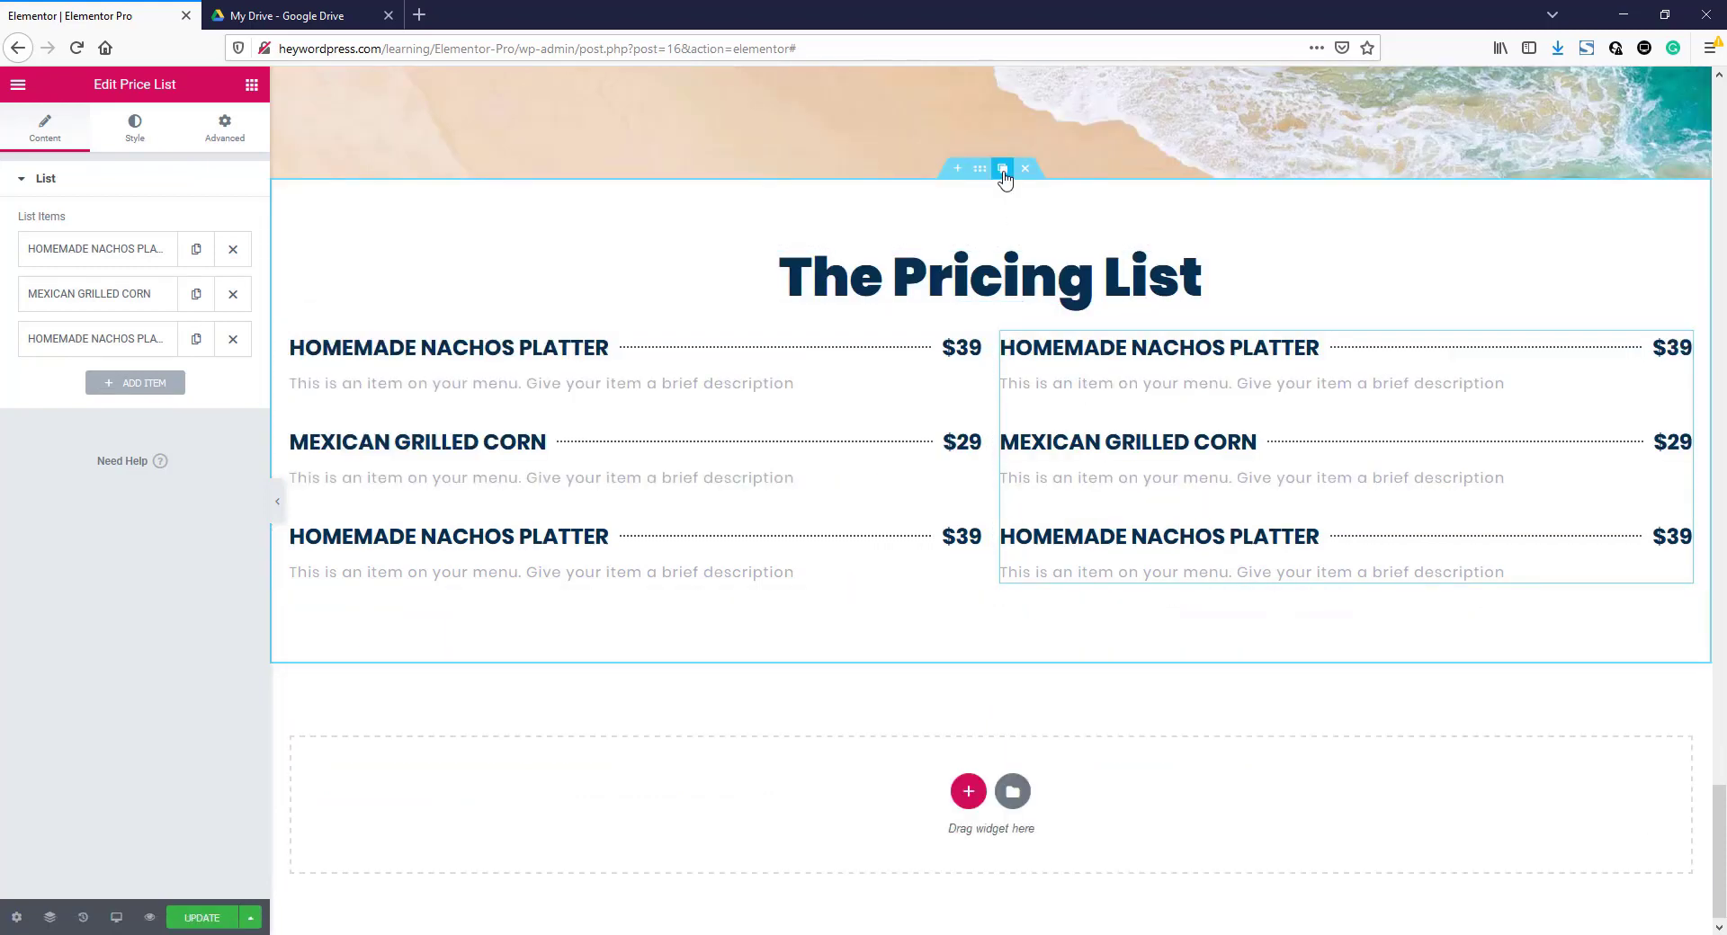
click(1003, 169)
drag(1720, 777, 1722, 827)
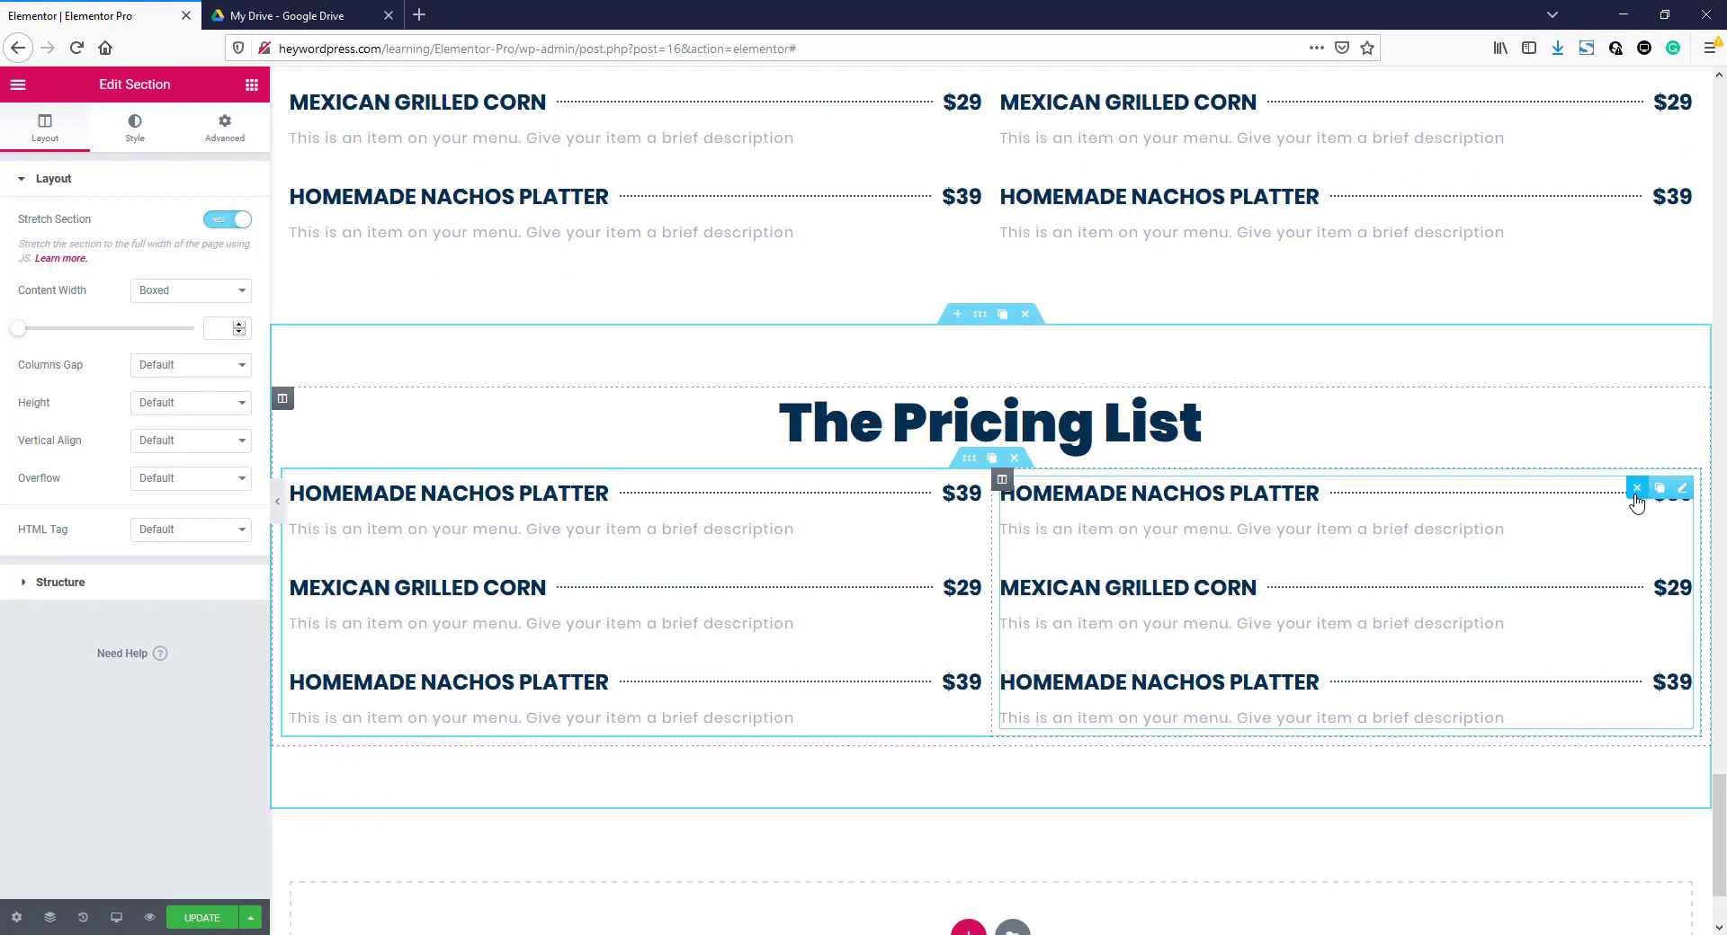
click(1636, 490)
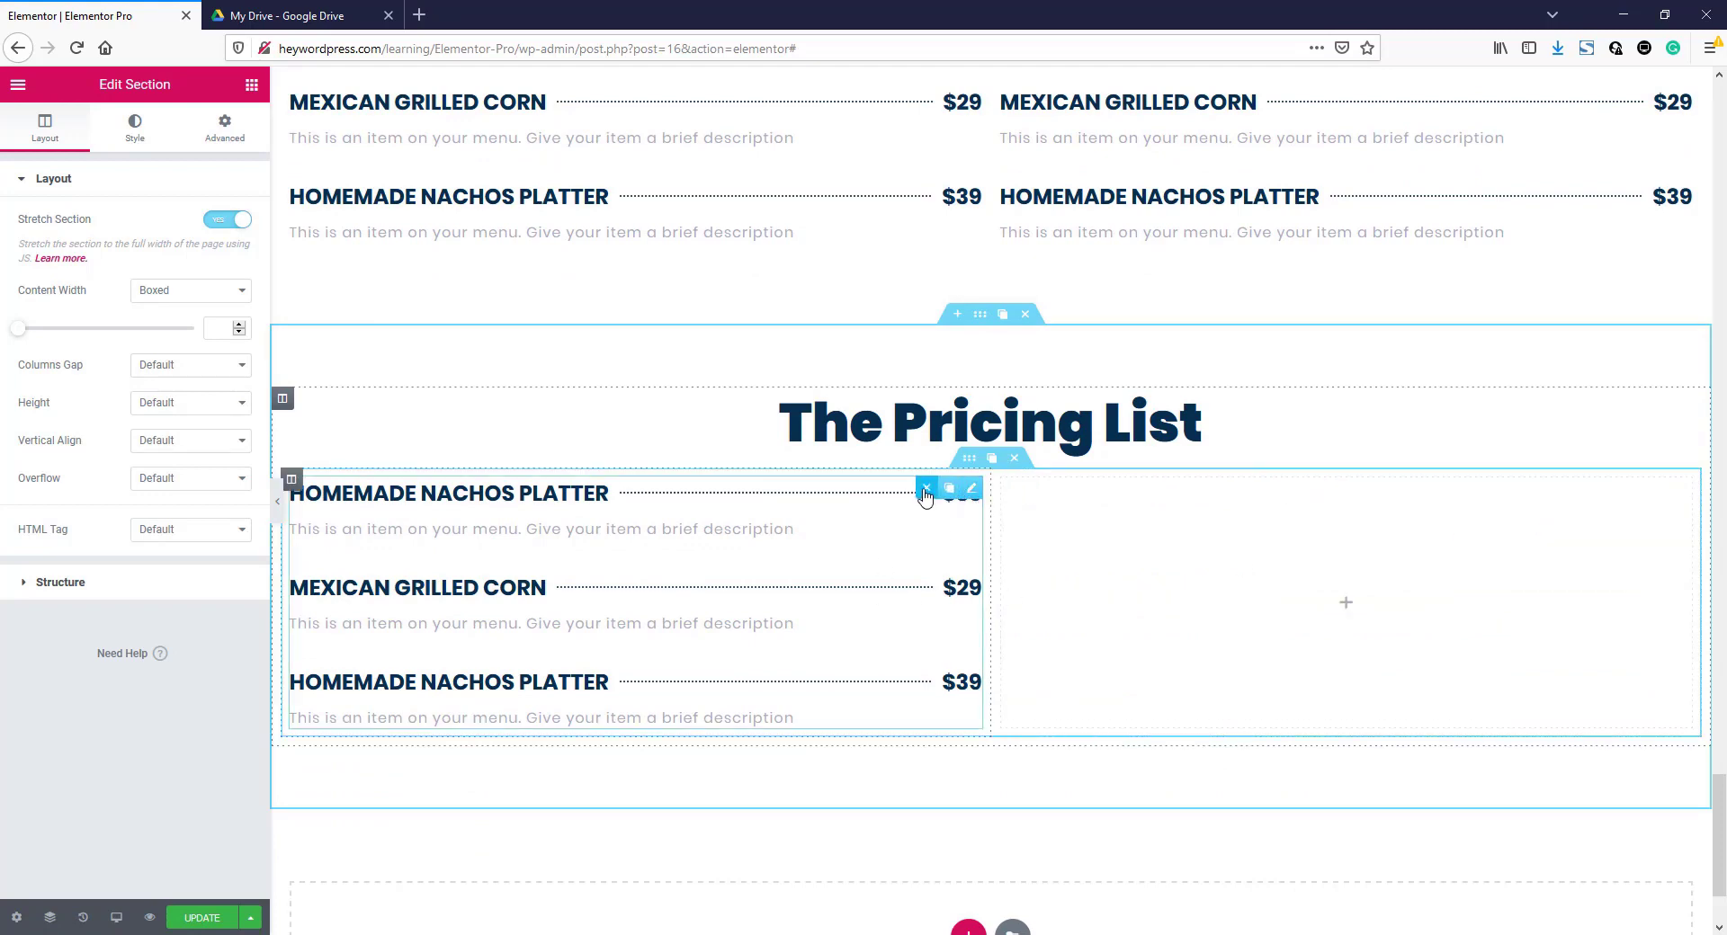
click(925, 491)
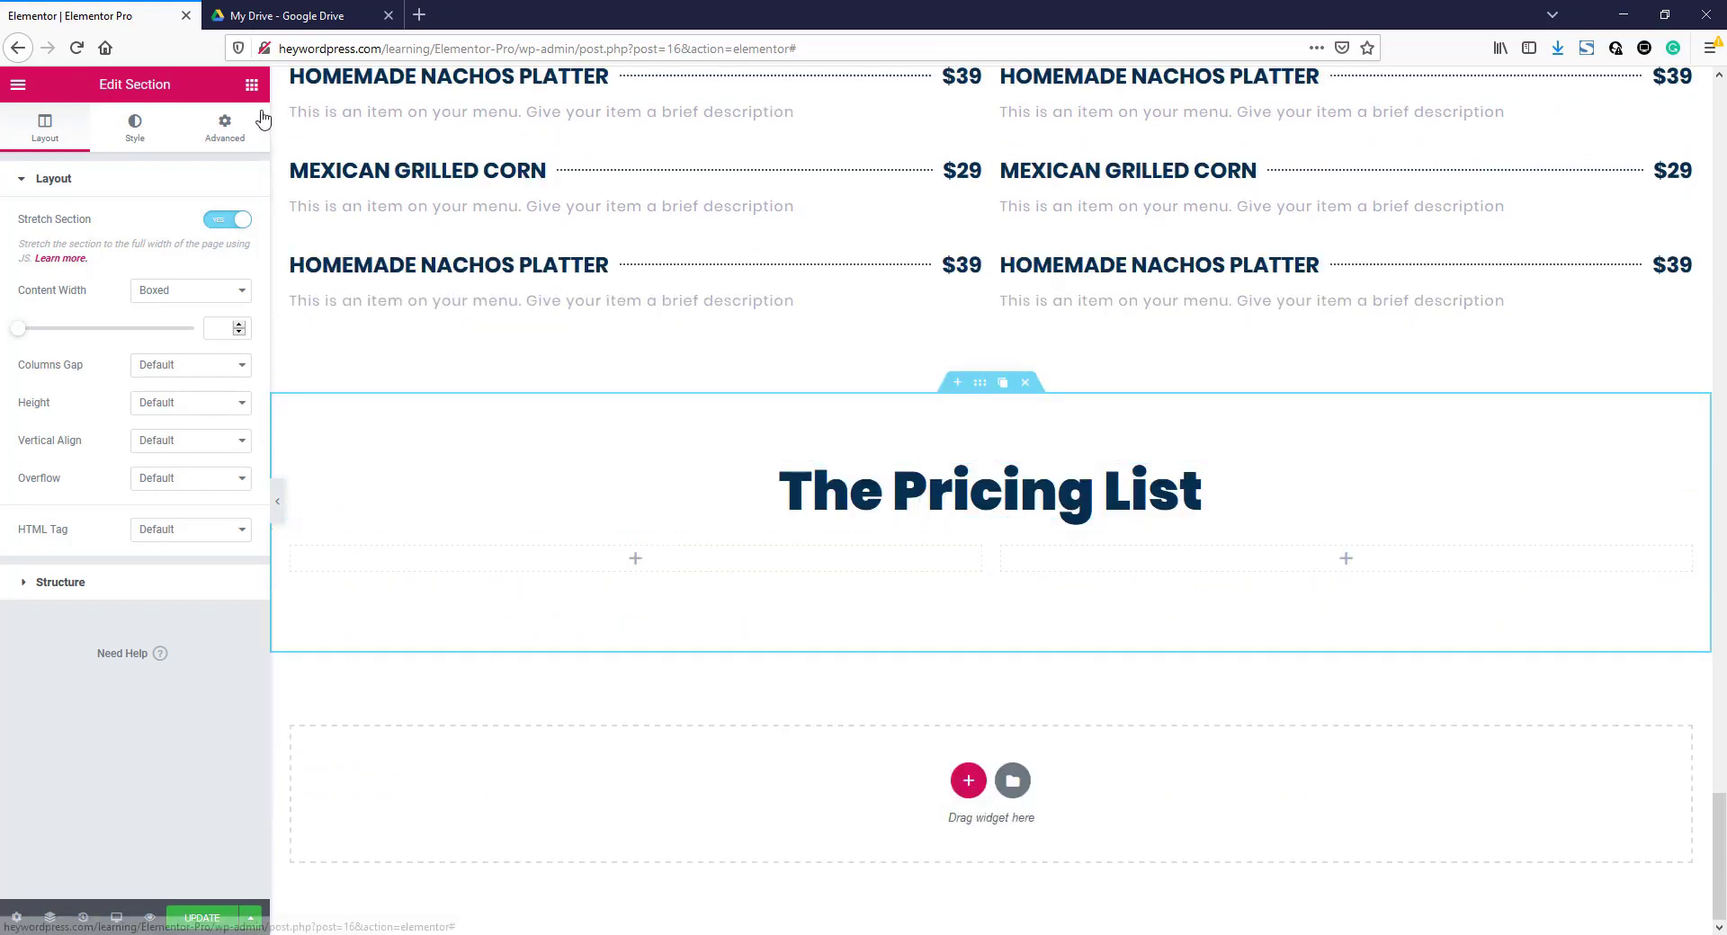
- Add a Price List widget to the duplicate section's first column and remove its second and third items
click(251, 85)
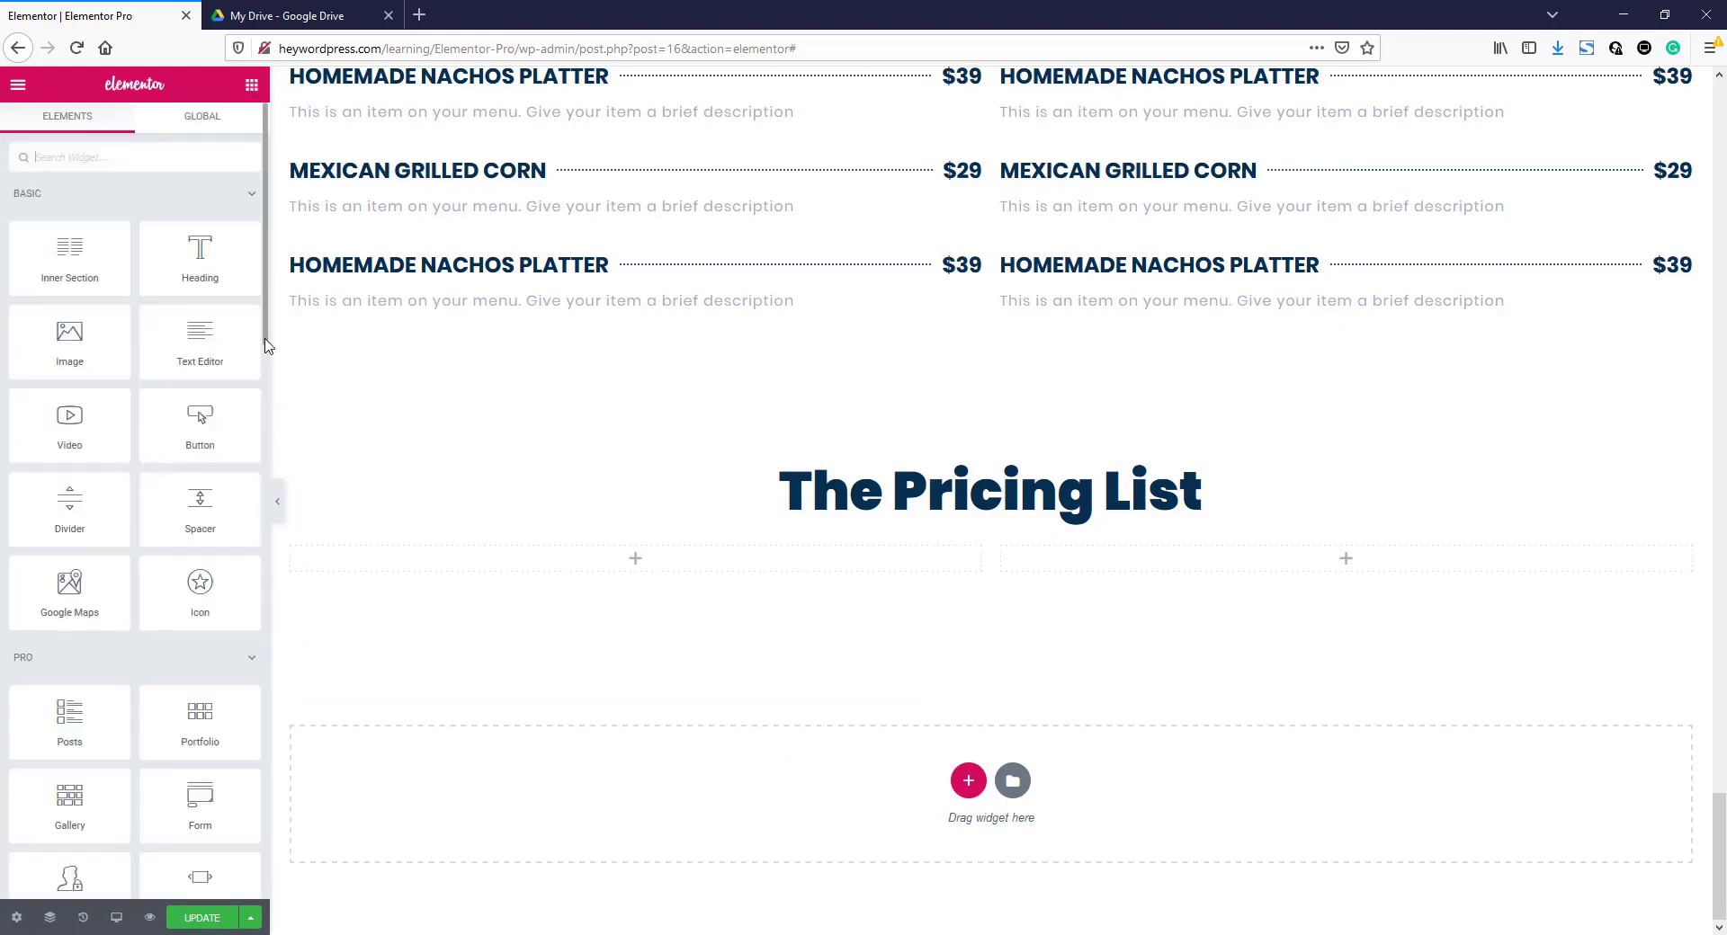
drag(266, 340, 267, 491)
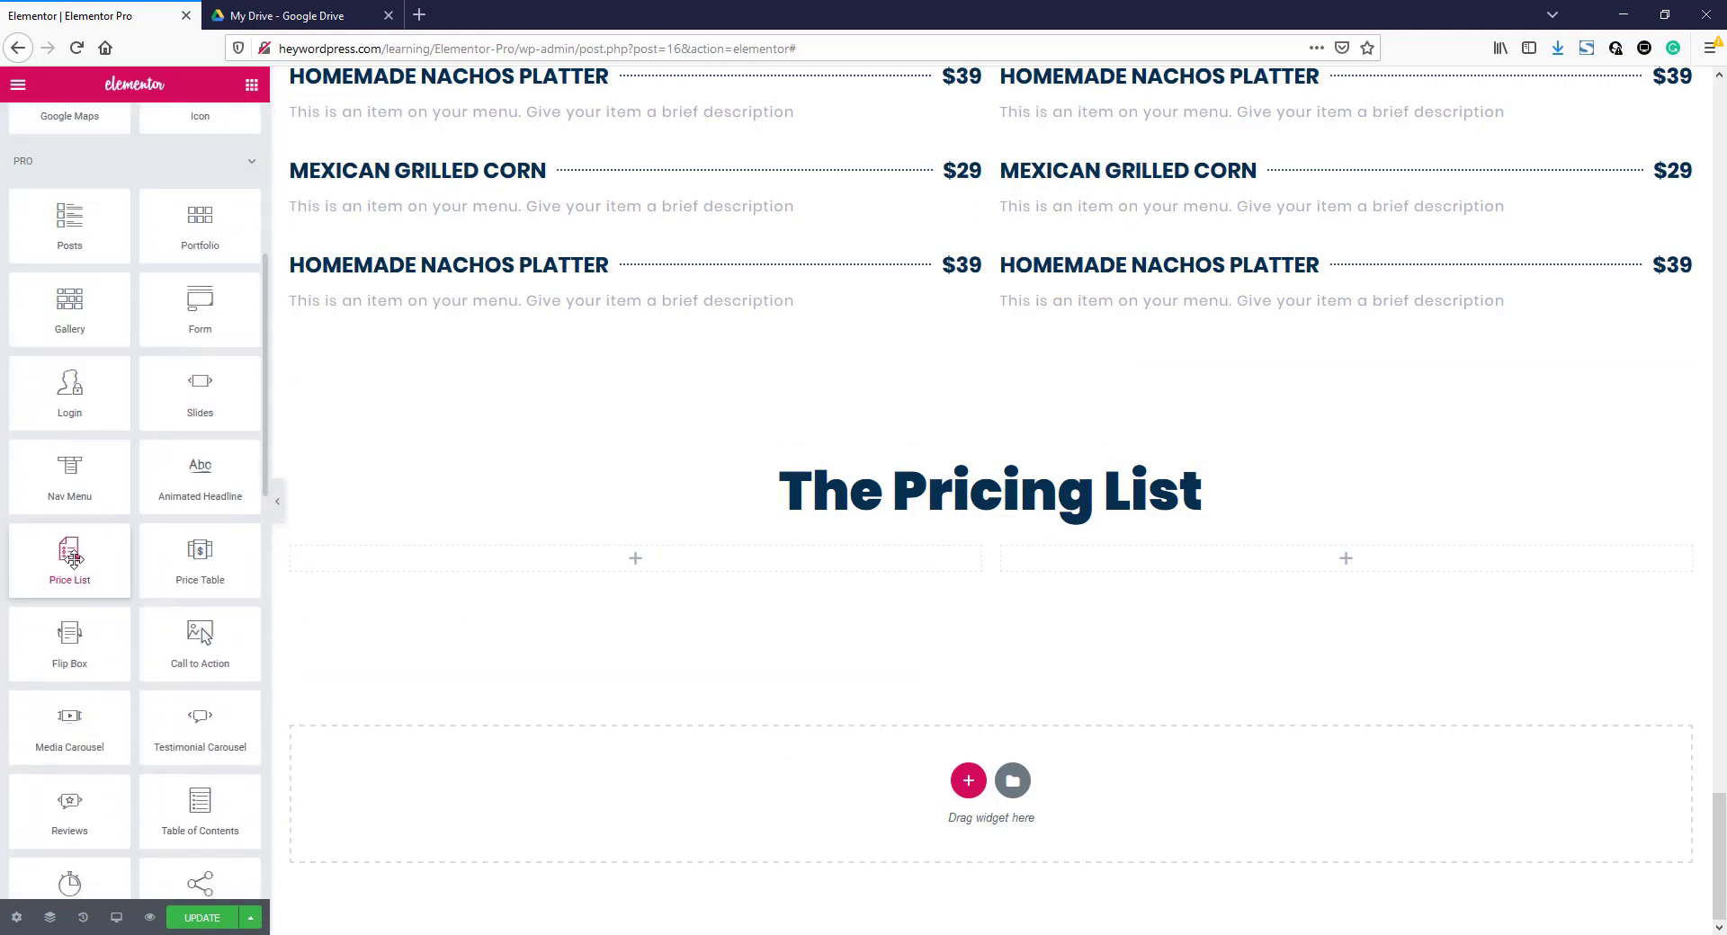
drag(239, 566, 698, 578)
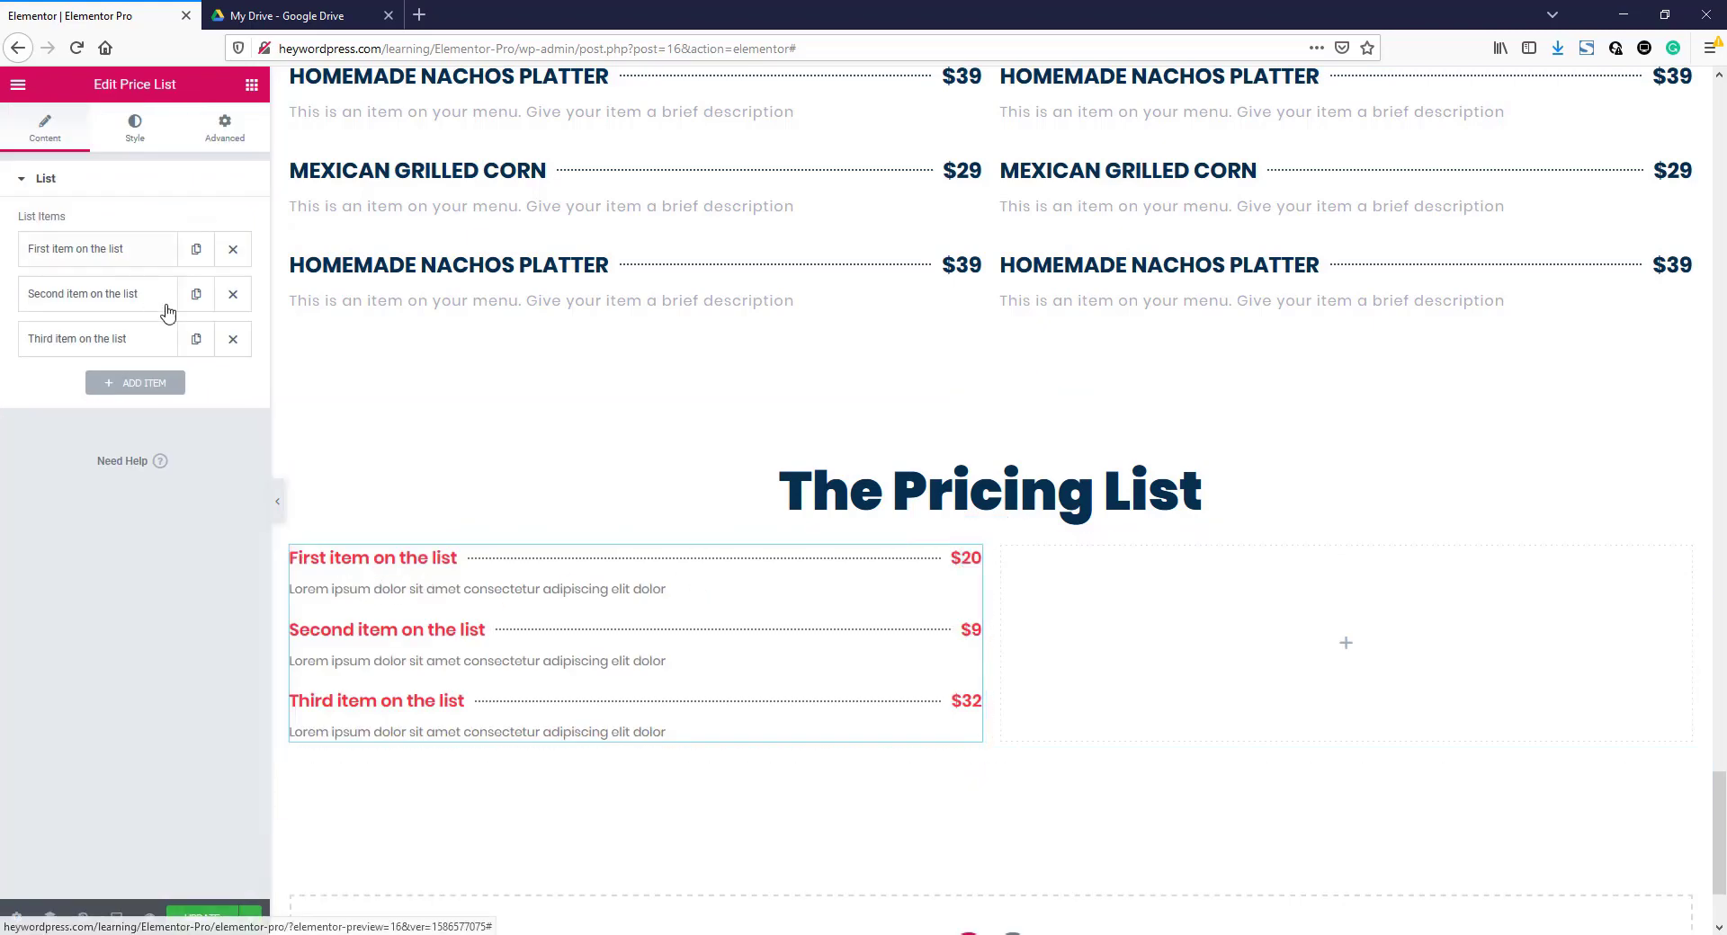
click(233, 340)
click(233, 294)
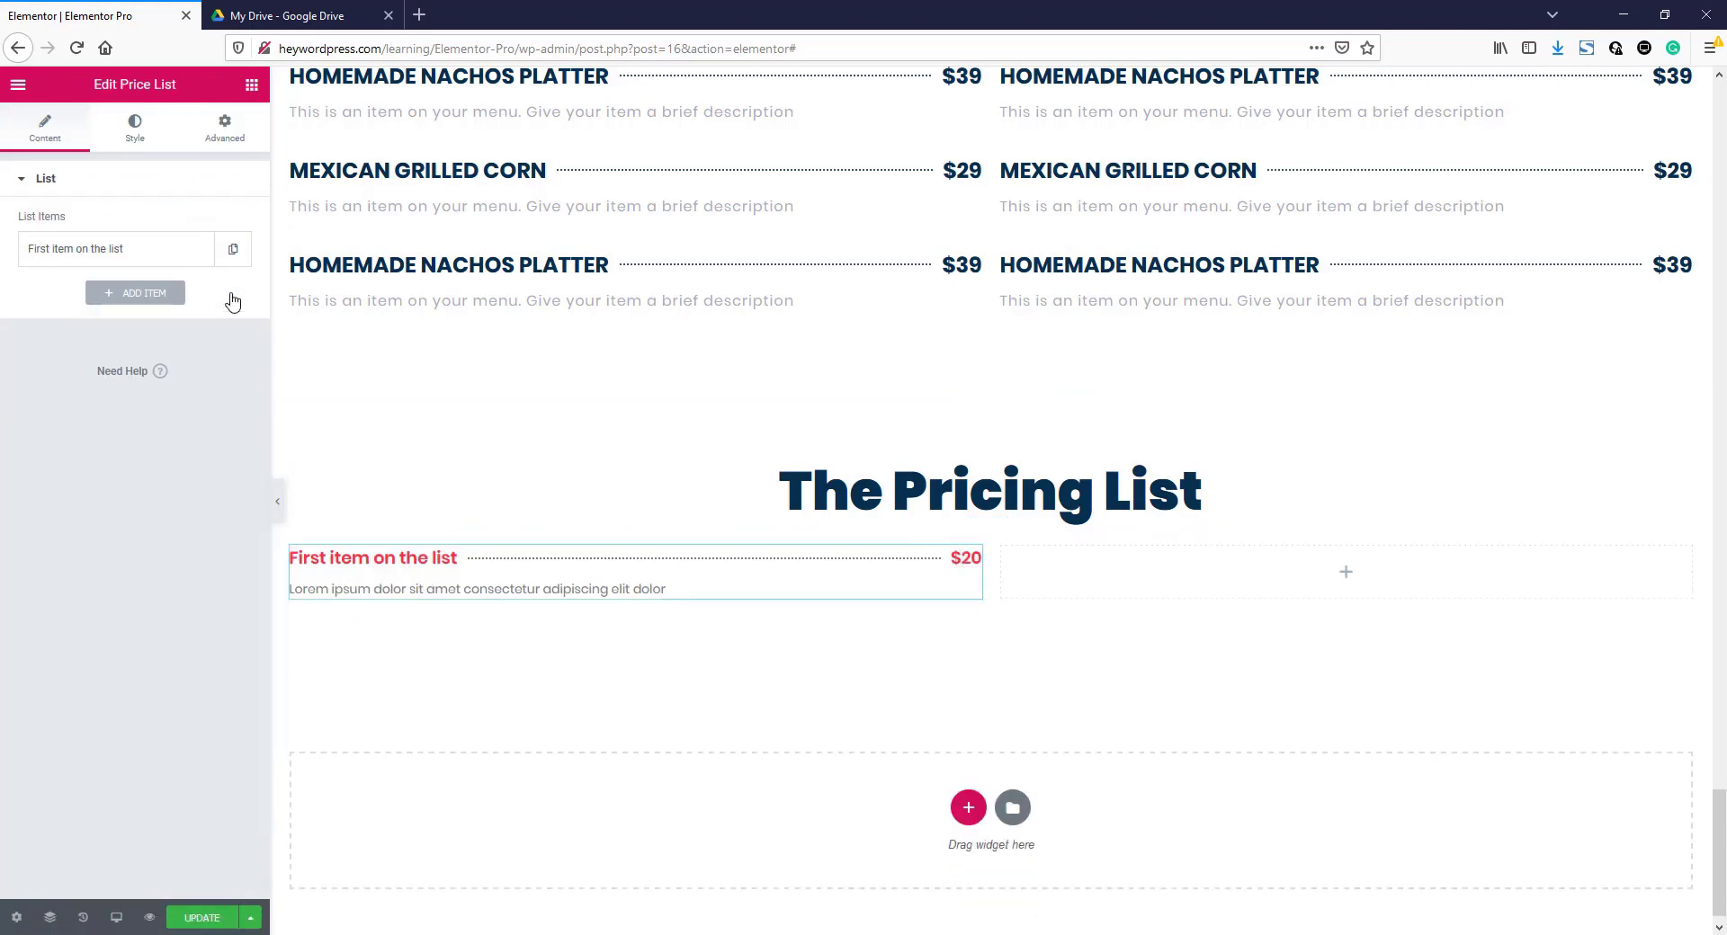
- Insert tshirt-8.jpg from the media library as the image of the remaining list item
click(115, 255)
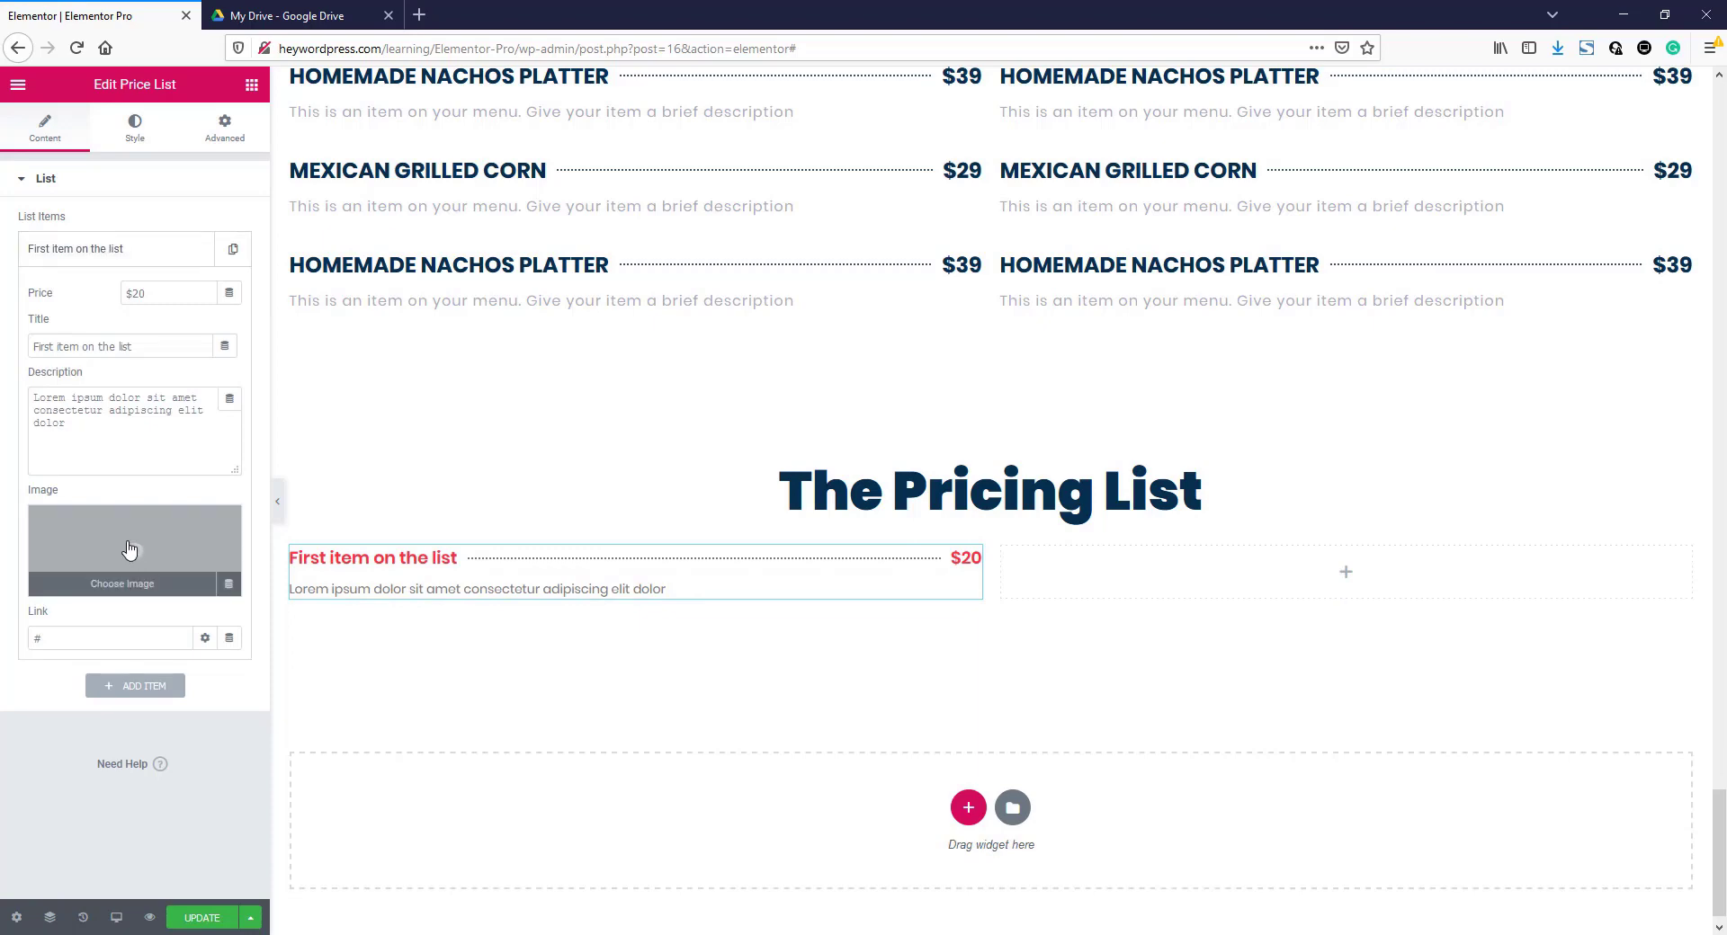
click(129, 550)
click(790, 304)
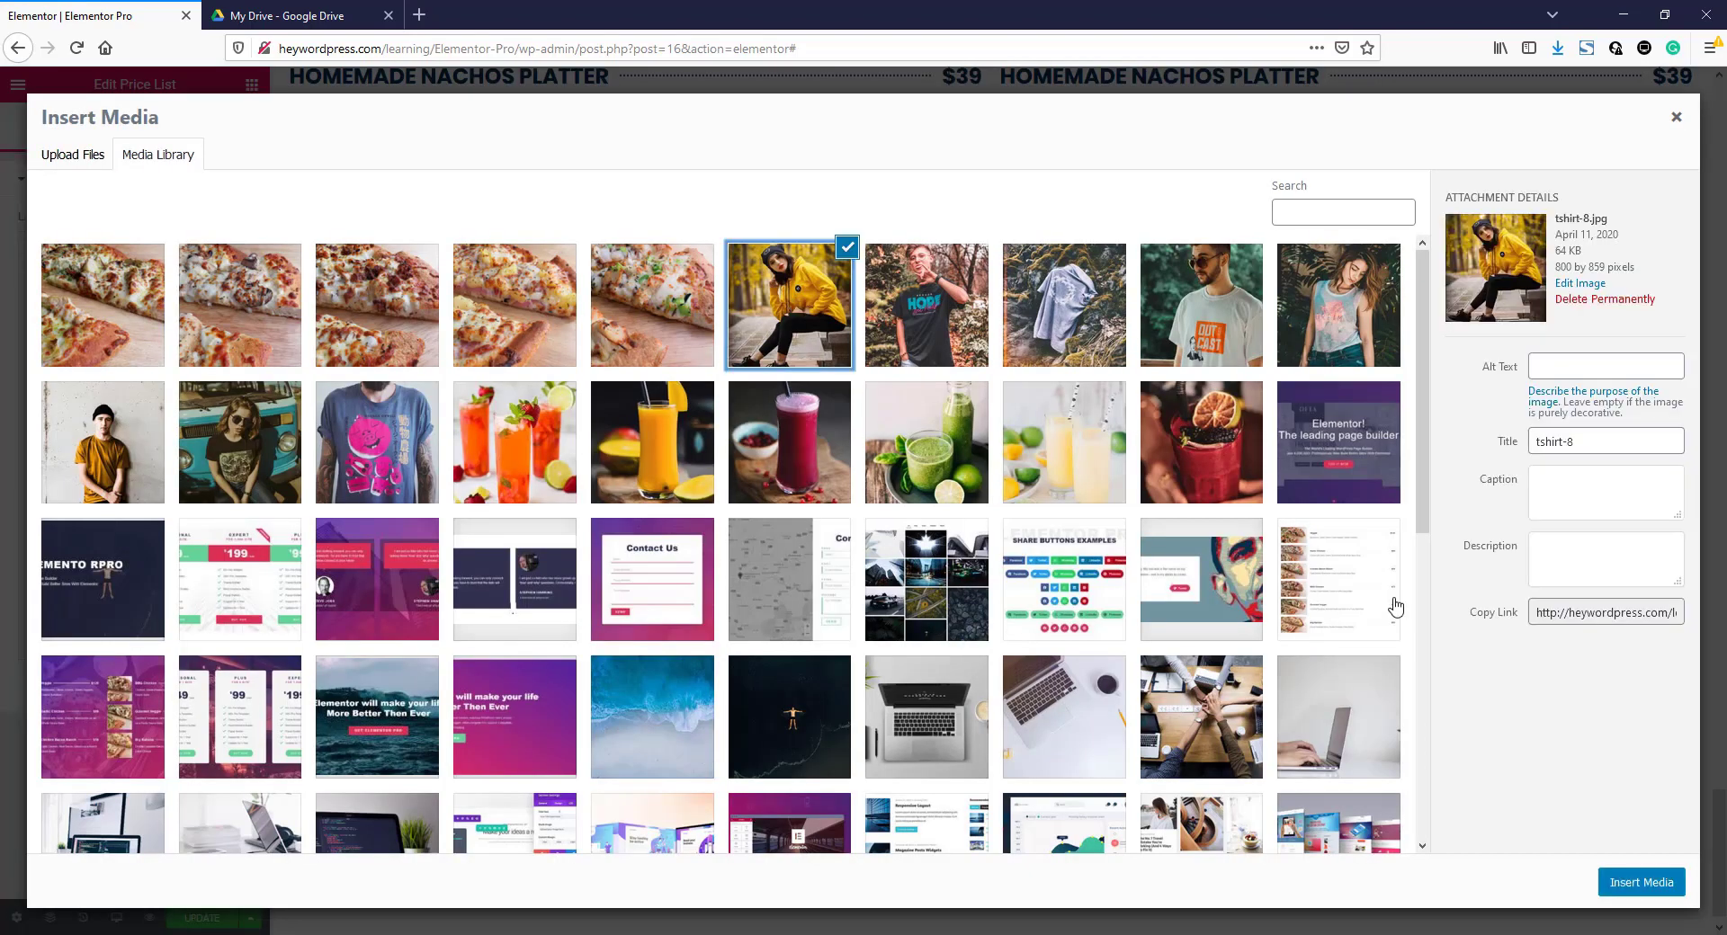
click(1623, 883)
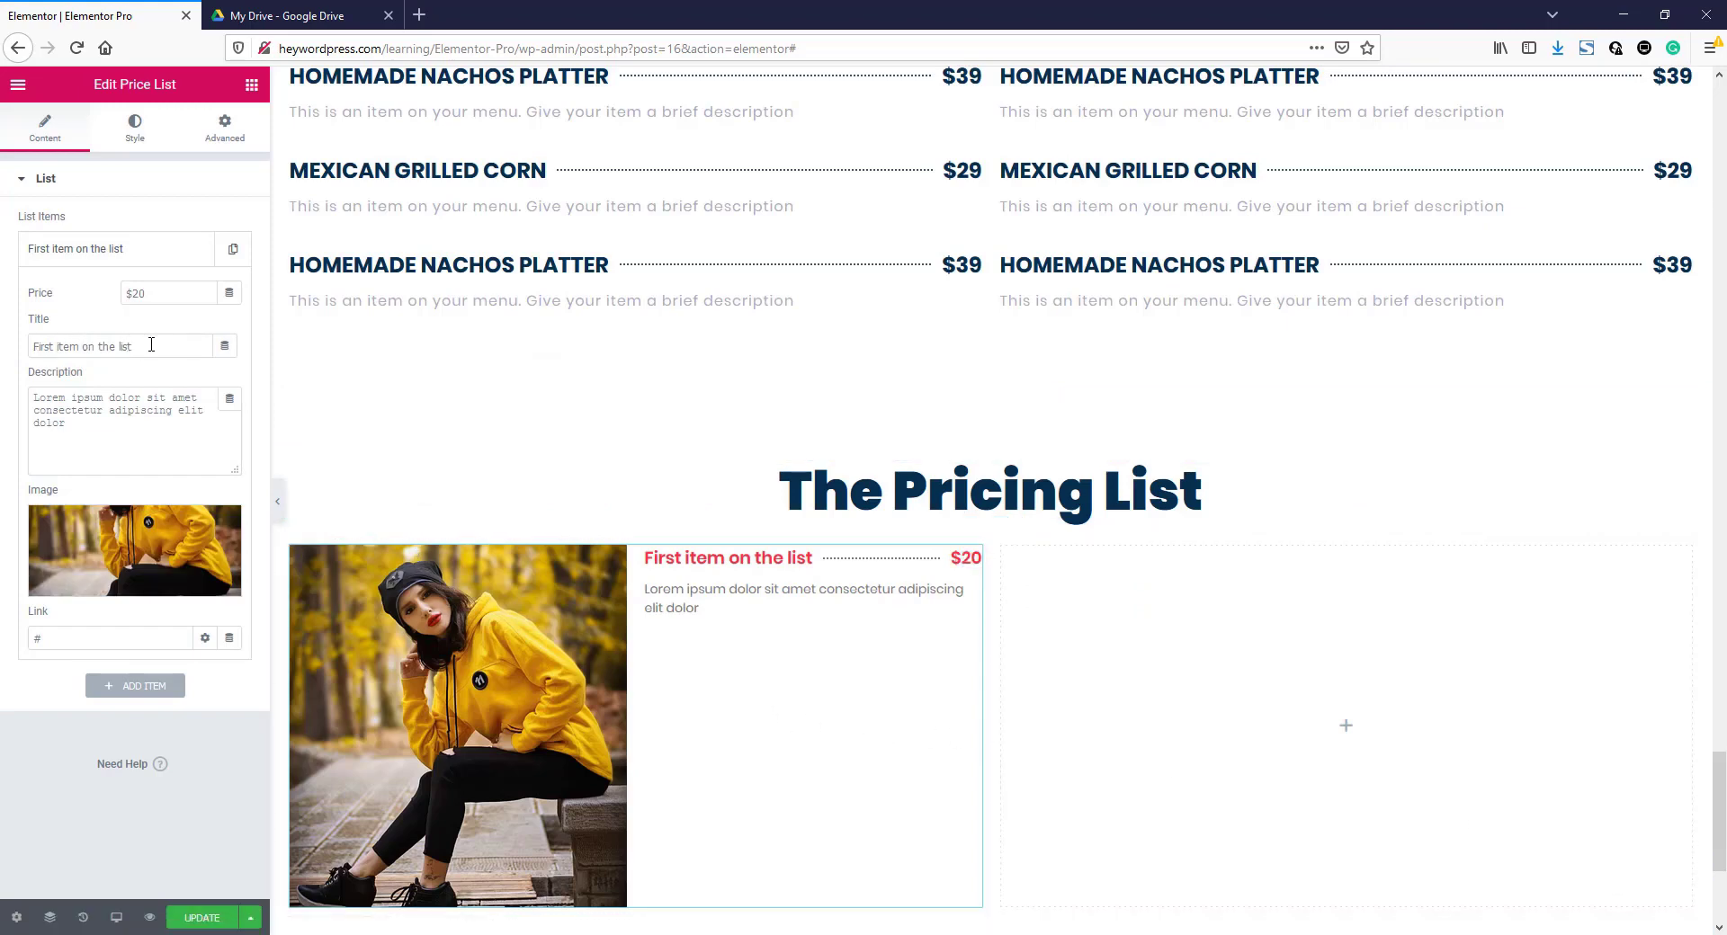
- Title the list item "Tshirt -1" and set its price to $120
text(Tshirt)
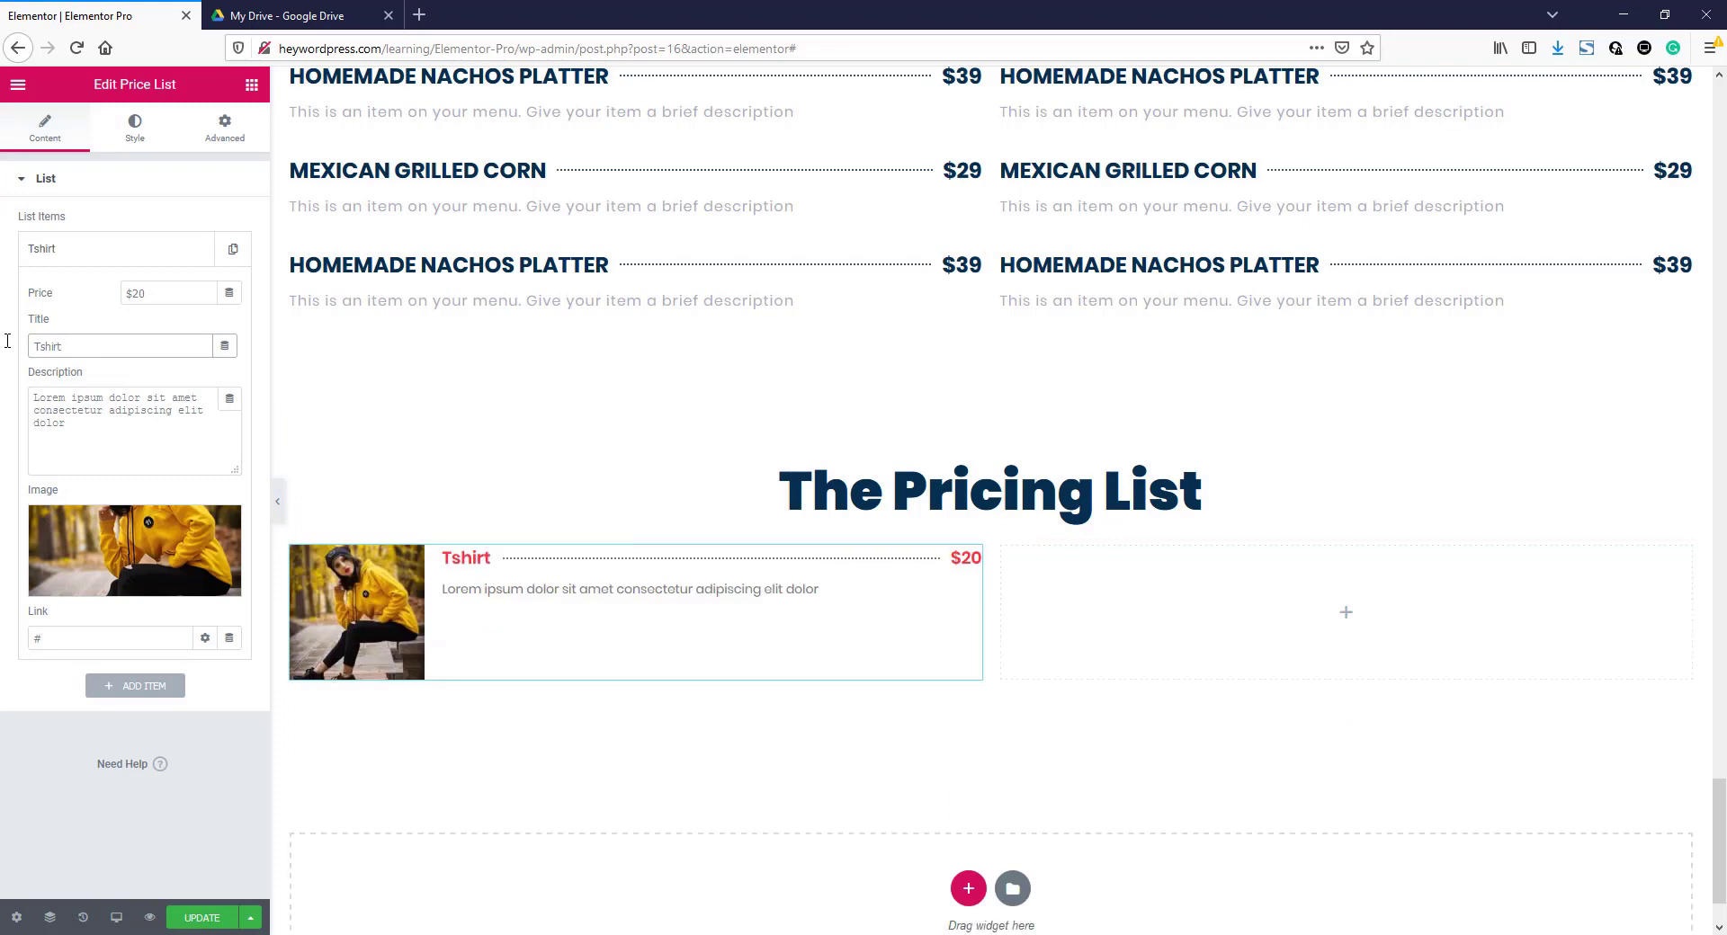
text( -1)
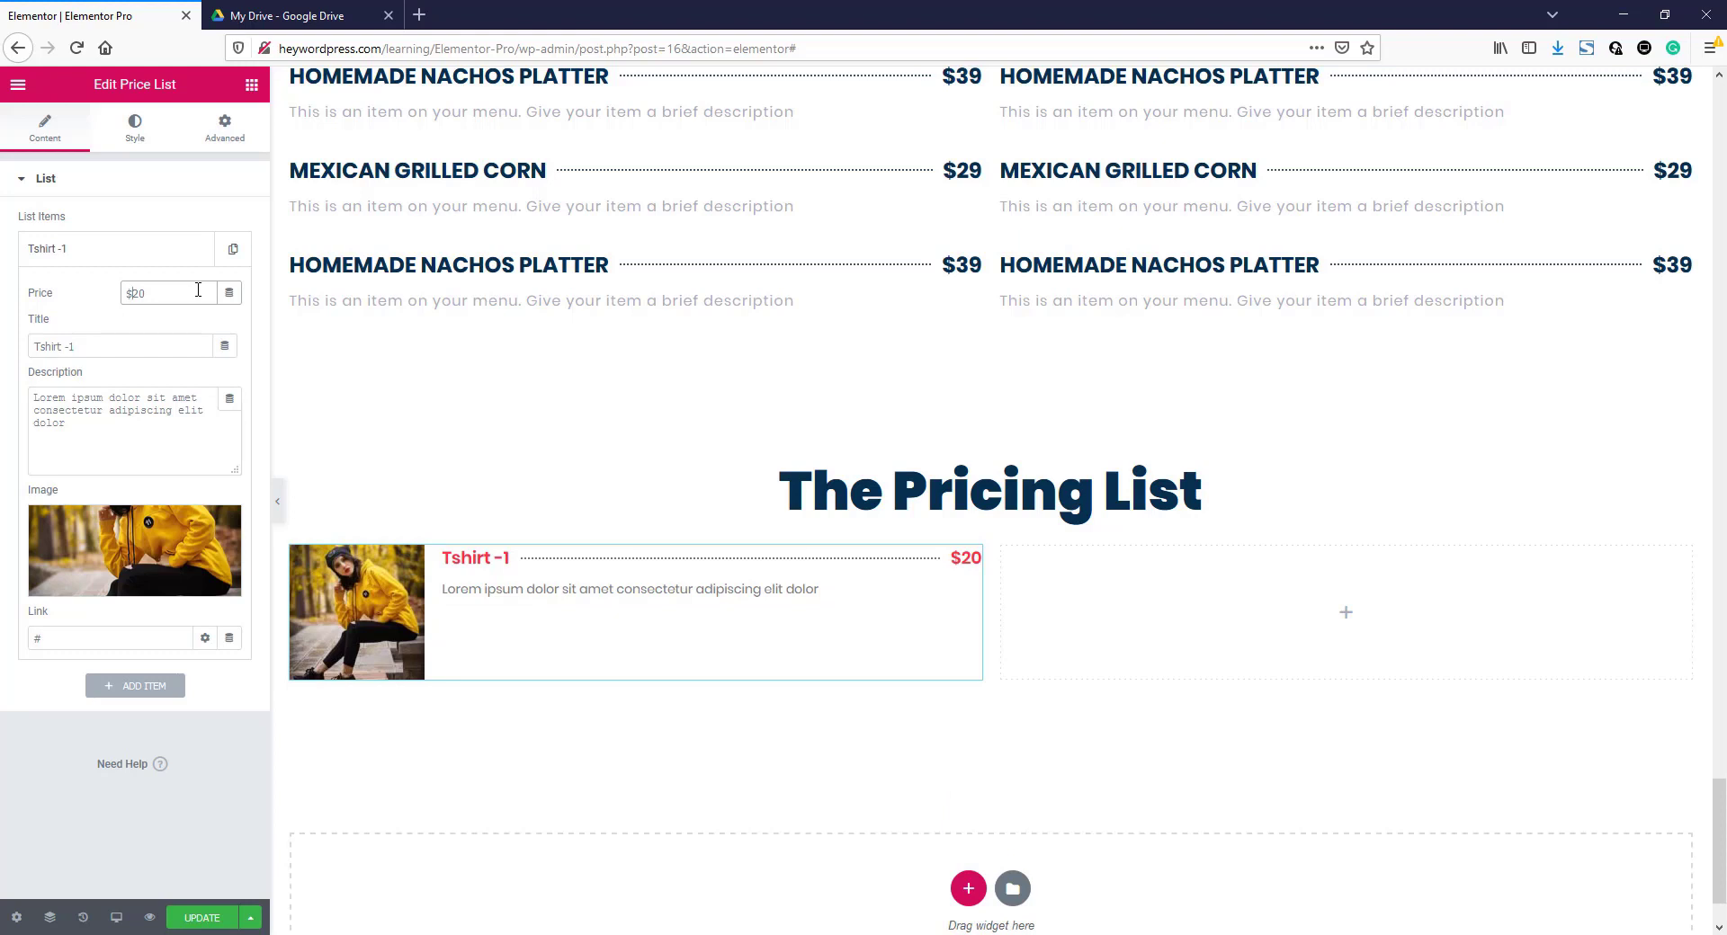
text(1)
- Replace the item's placeholder description with the copied product sizes, description and URL text, and enlarge the description box
drag(81, 428, 28, 405)
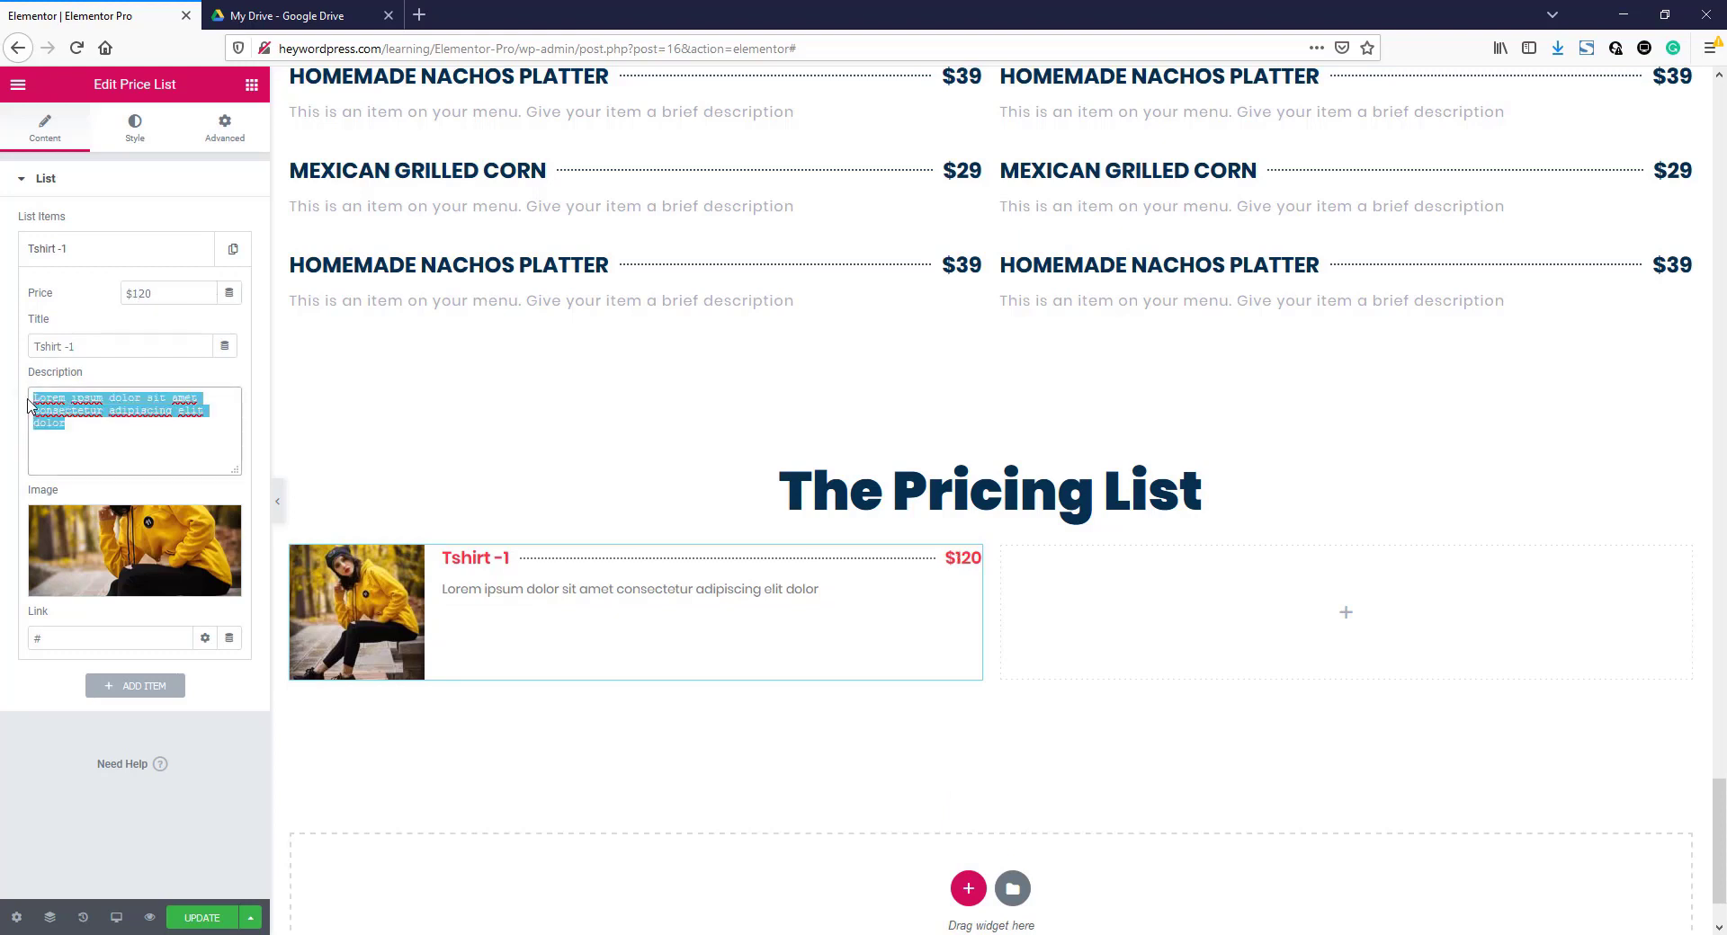
key(ctrl+v)
drag(236, 493, 234, 617)
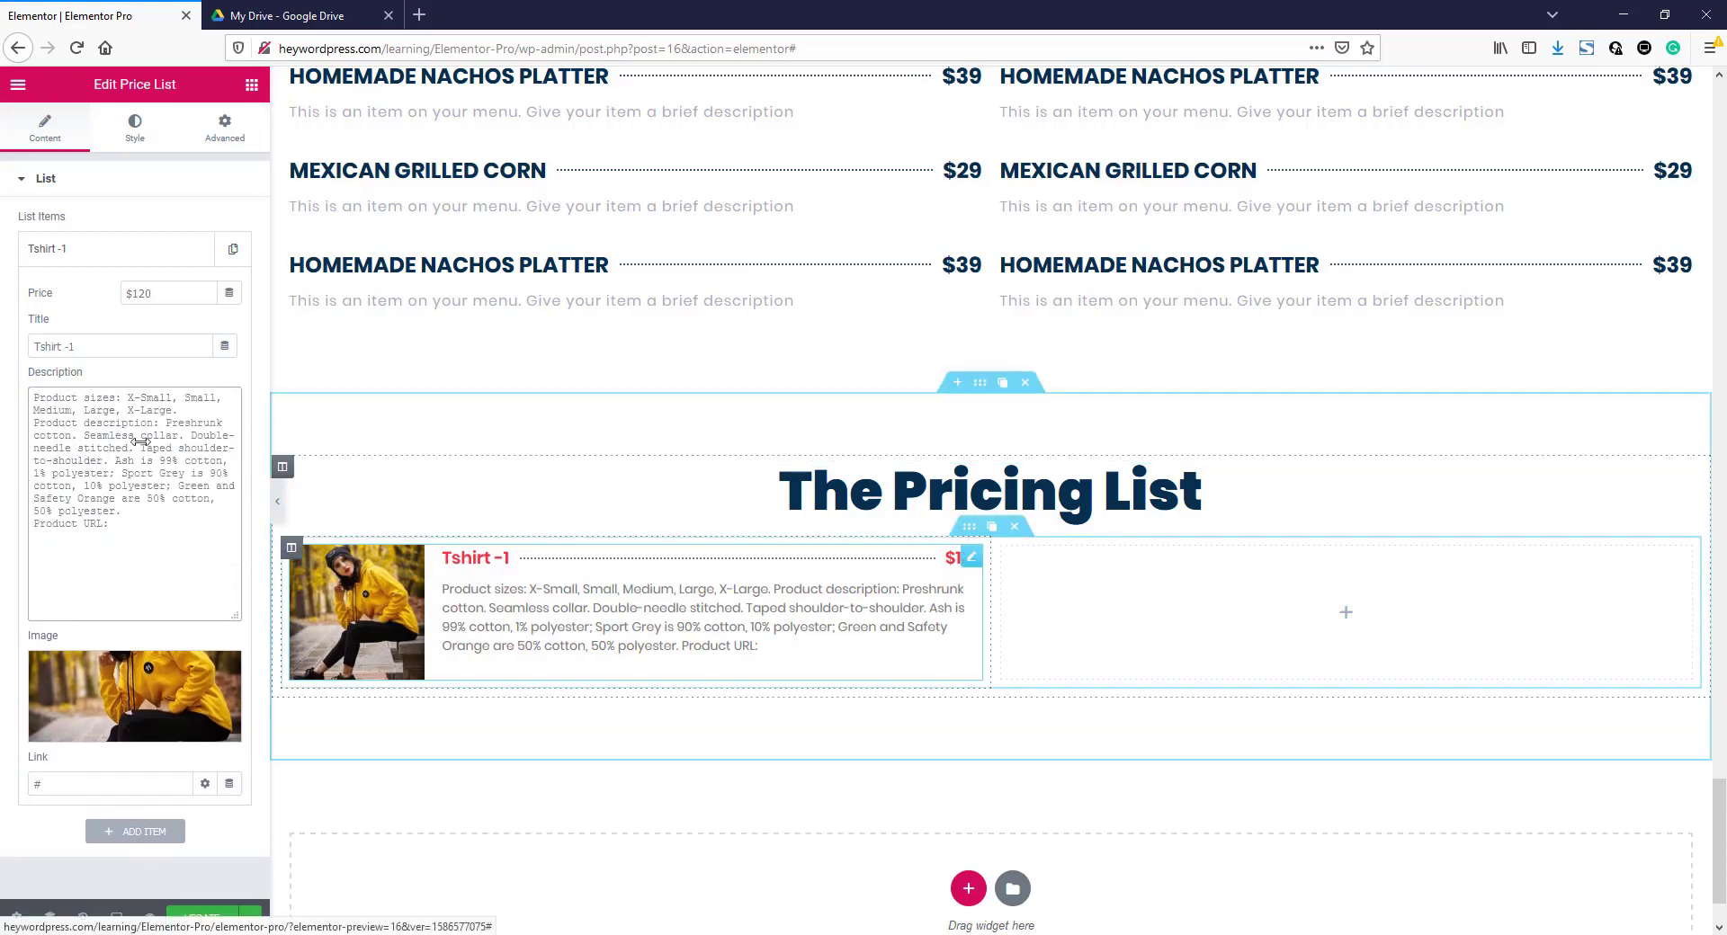
drag(37, 396, 126, 400)
click(71, 397)
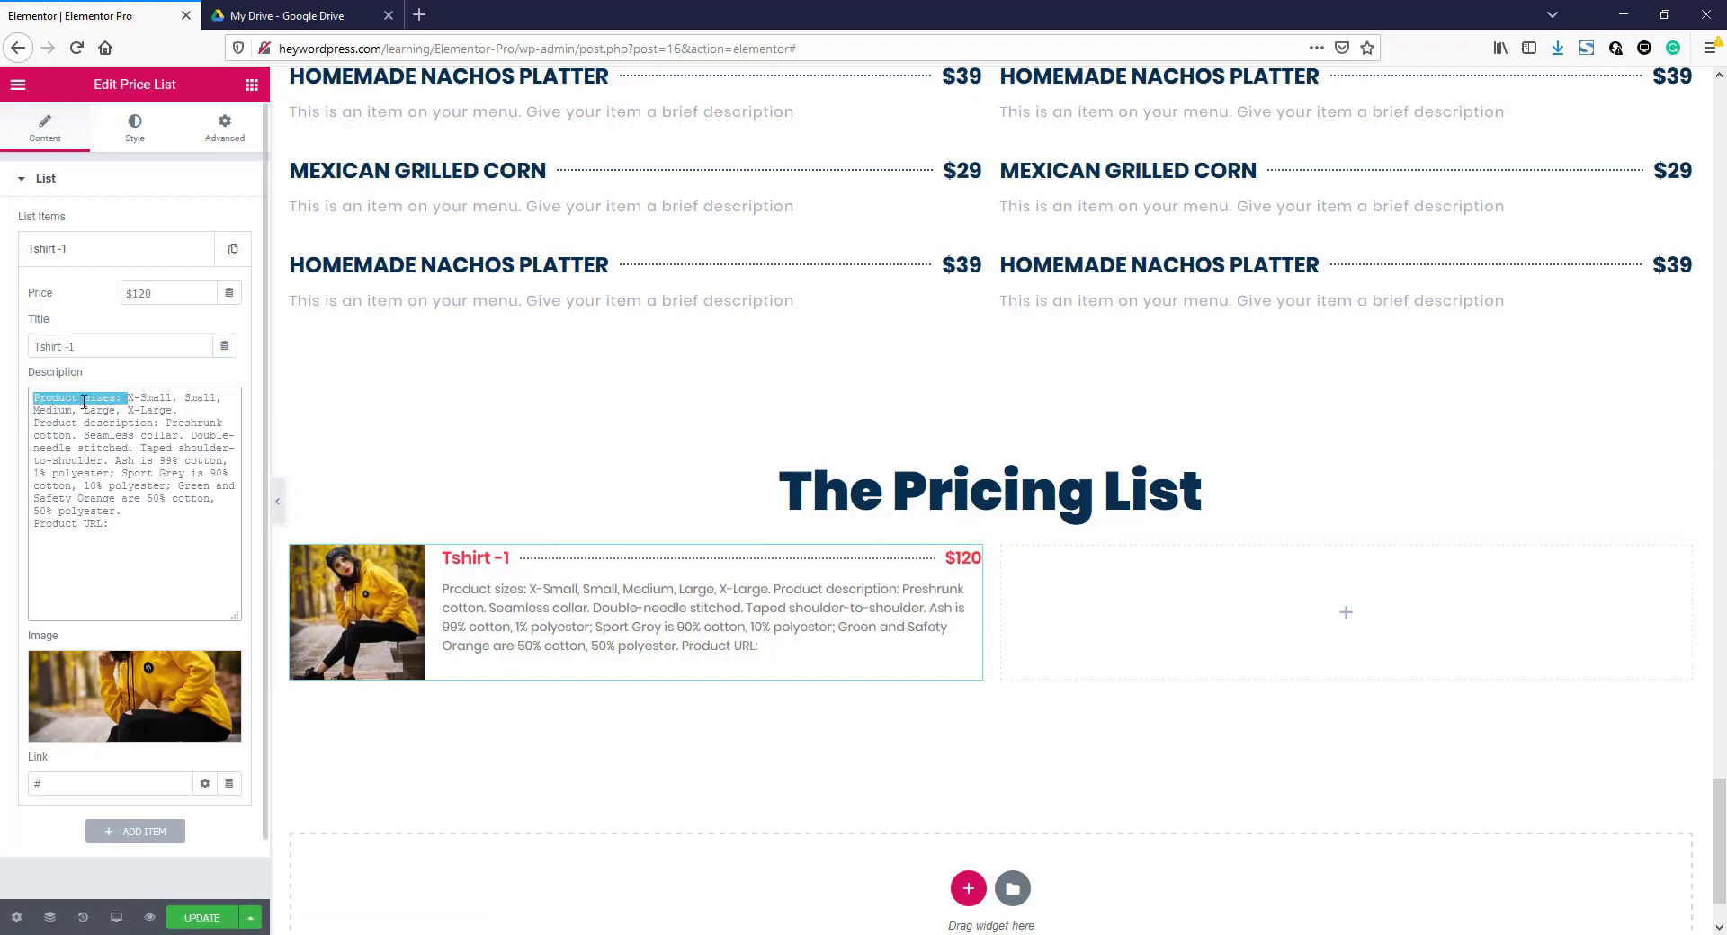
click(84, 400)
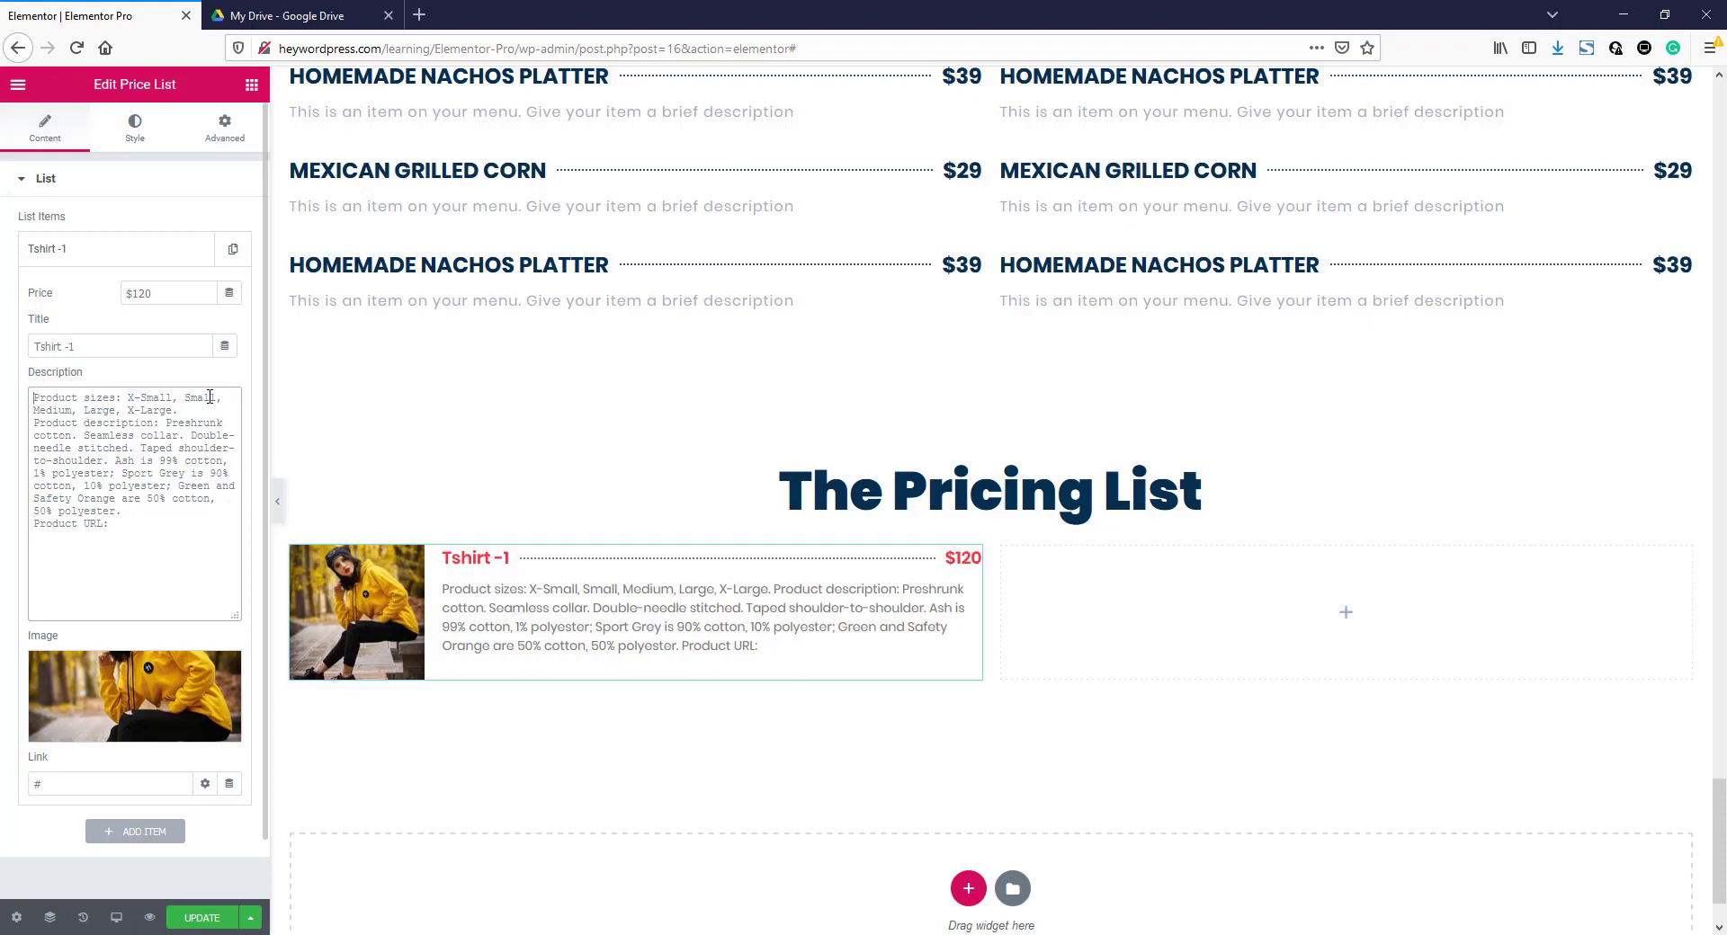
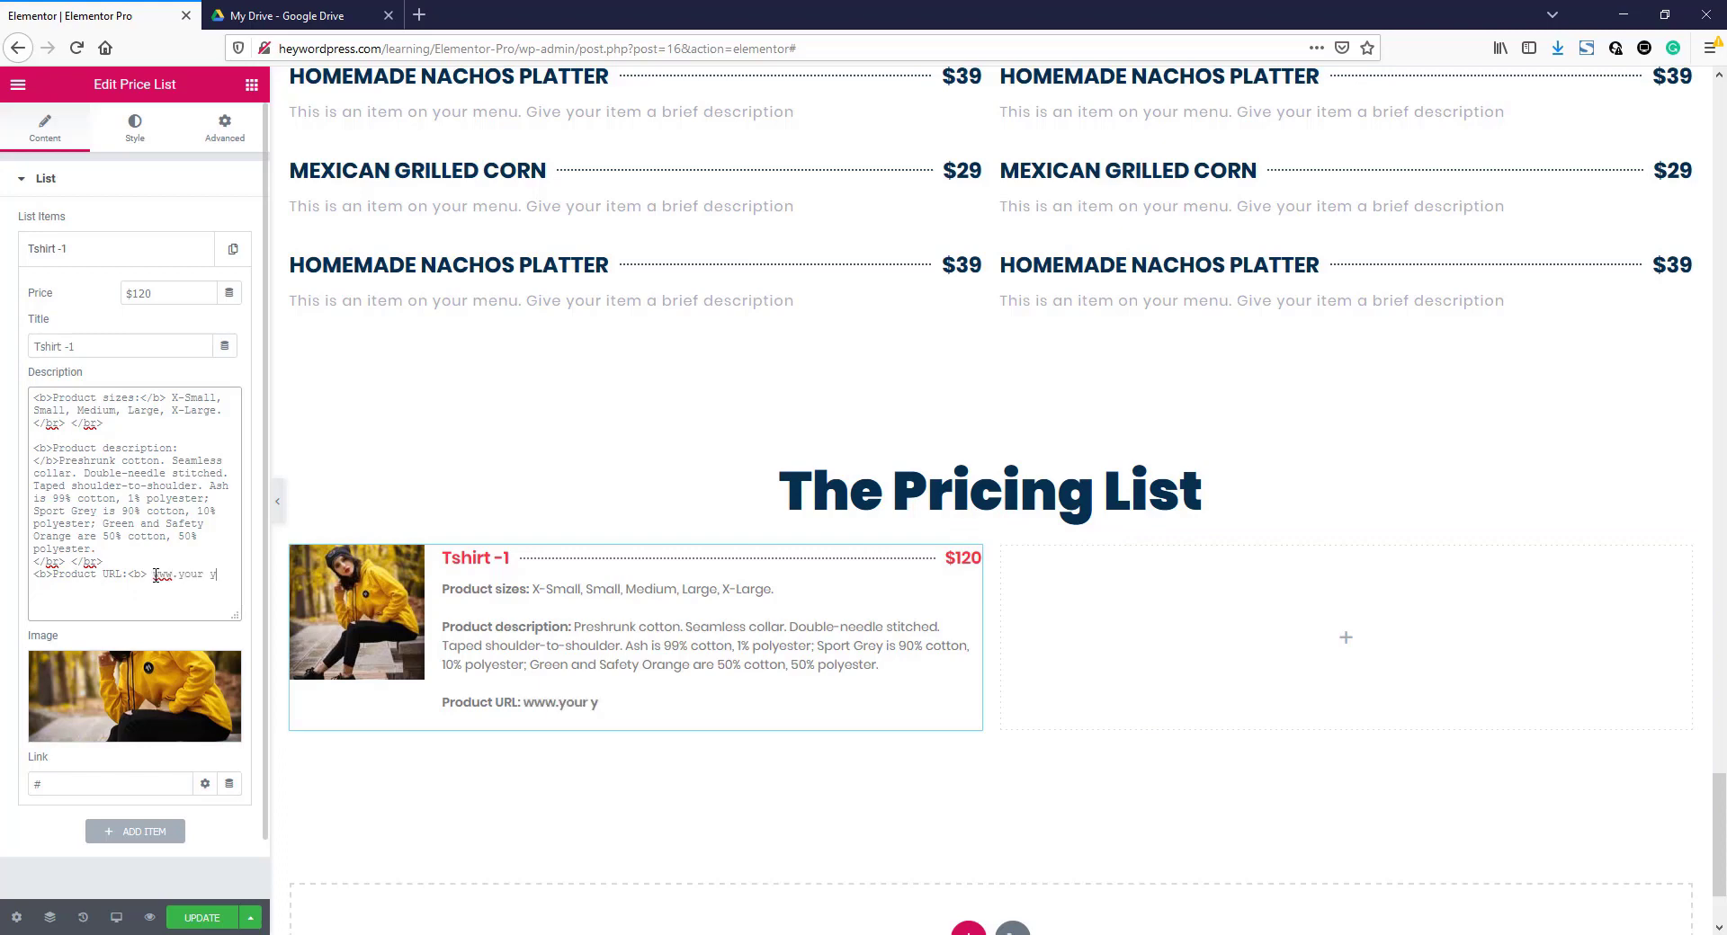
text(.com)
click(126, 252)
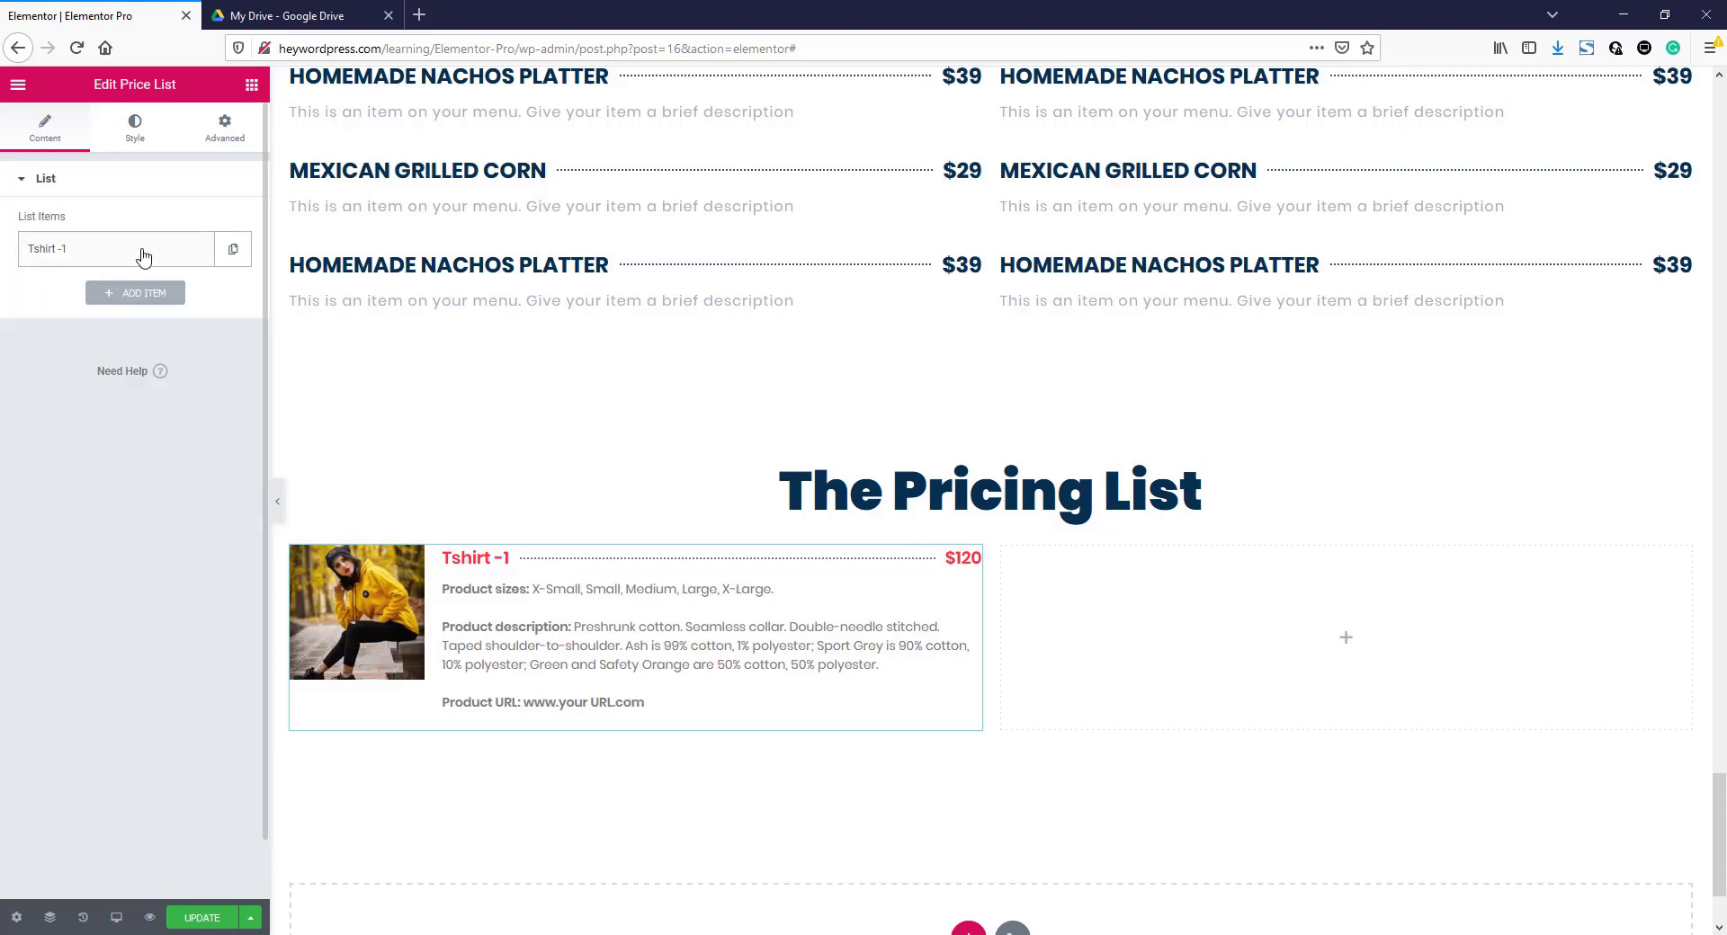
- Color the T-shirt list's title and price with the teal green swatch #02C9A8
click(132, 133)
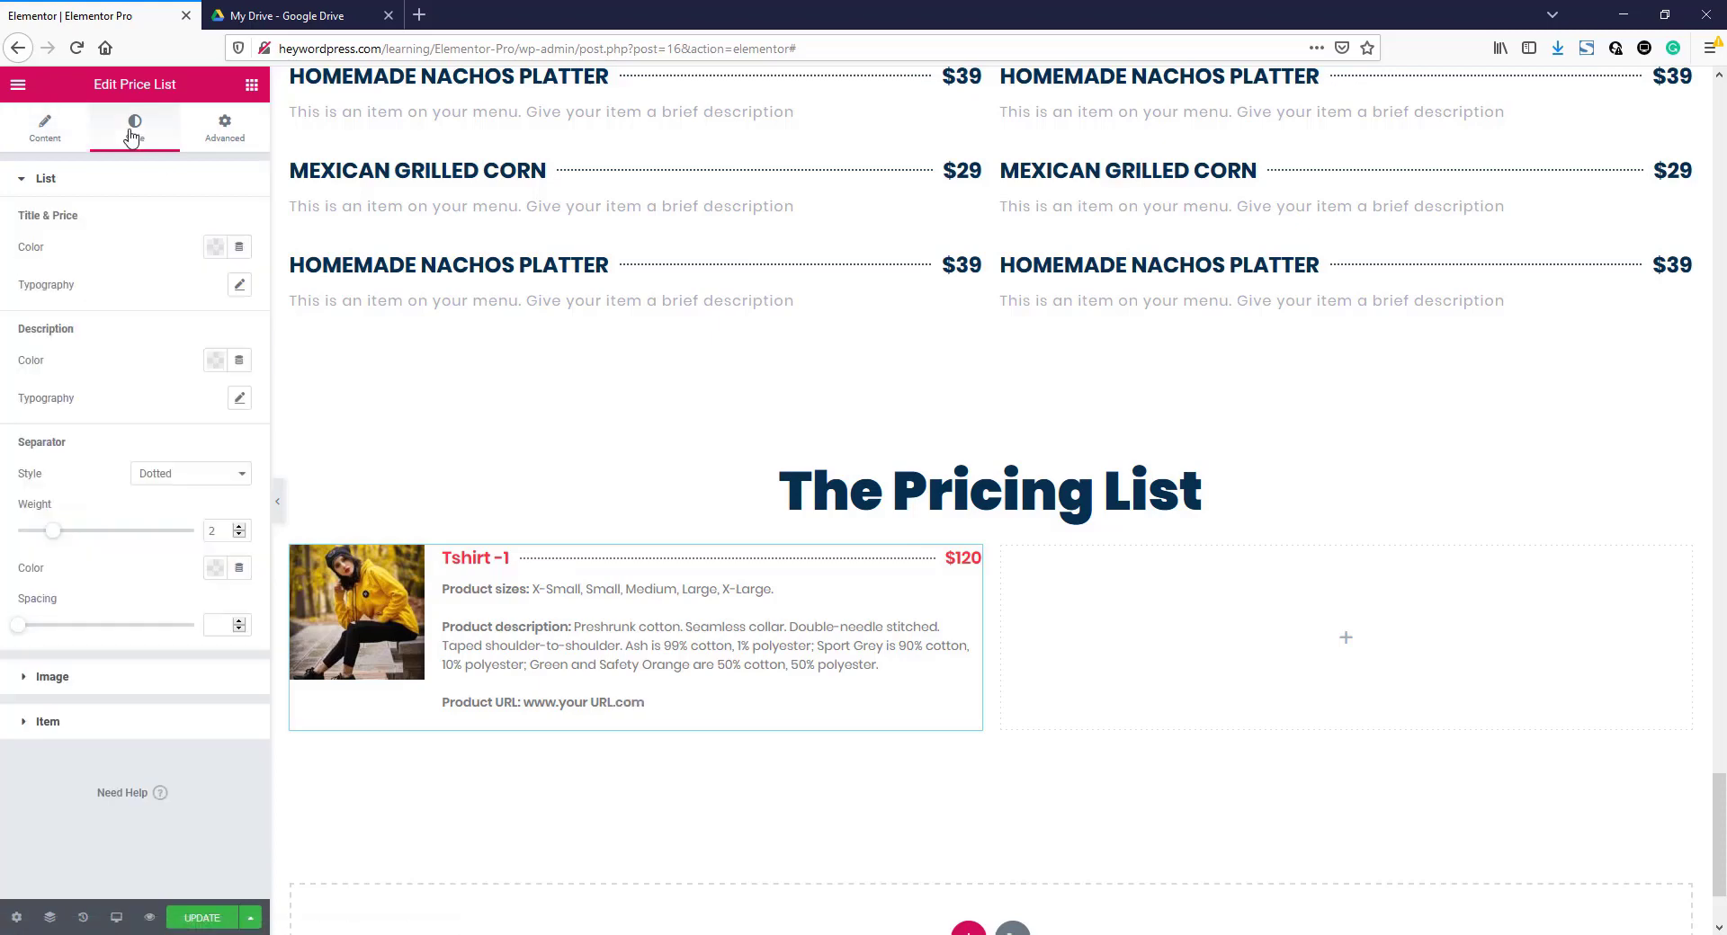
click(214, 248)
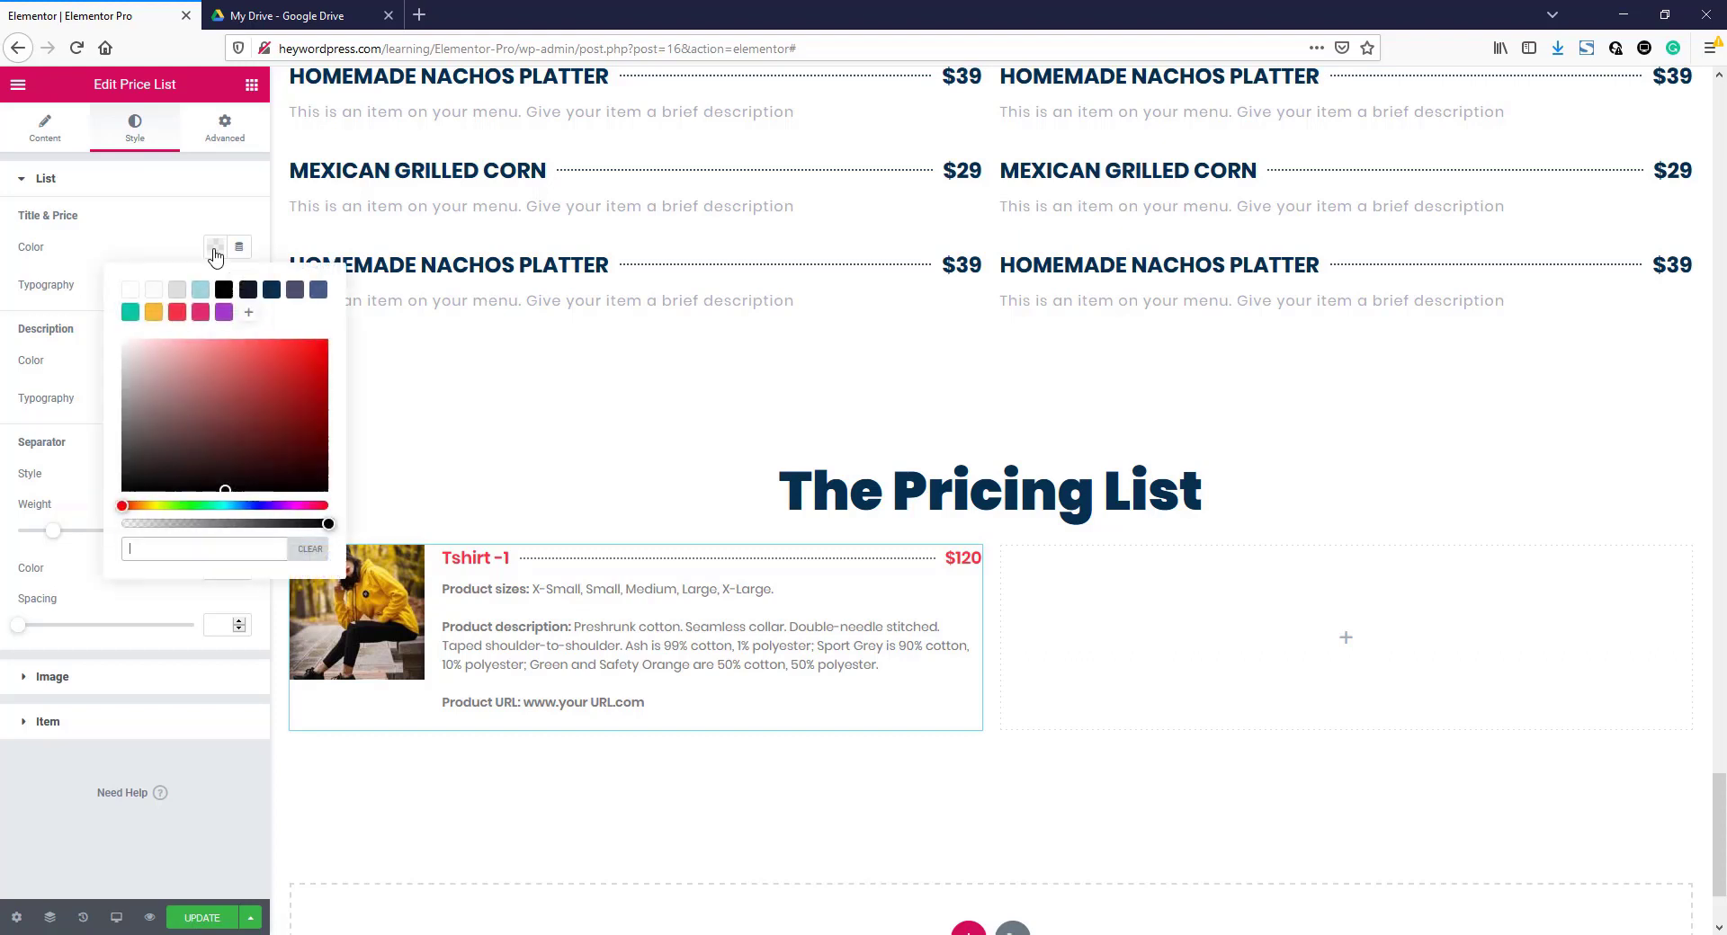
click(129, 313)
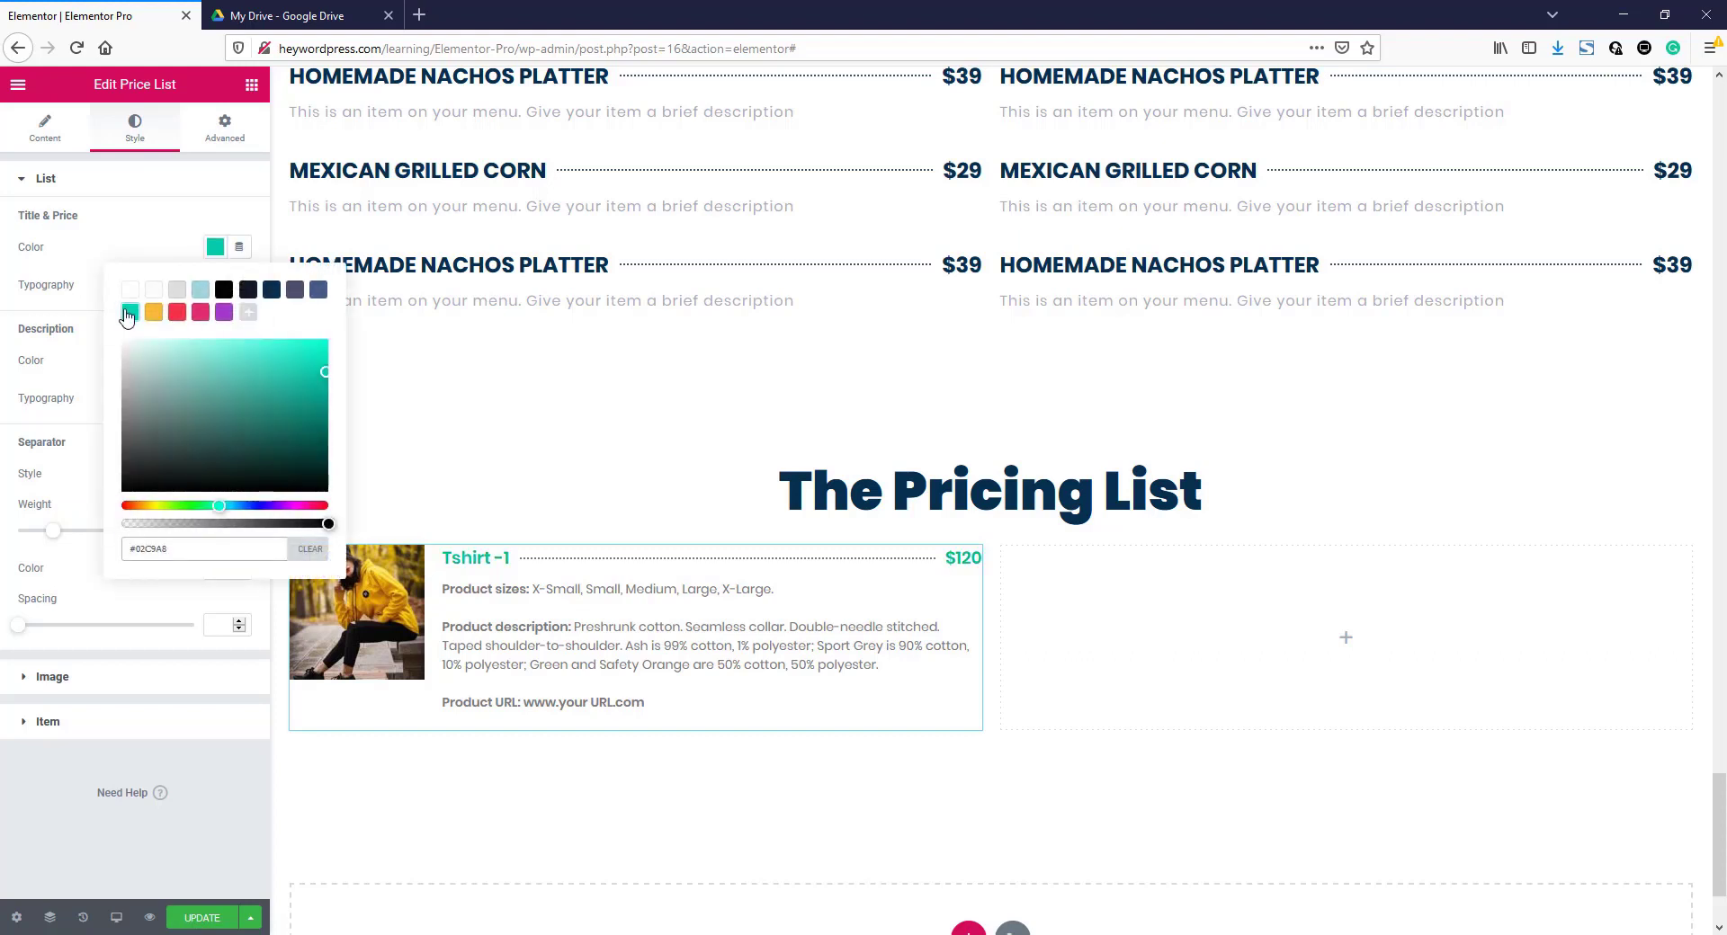
click(165, 252)
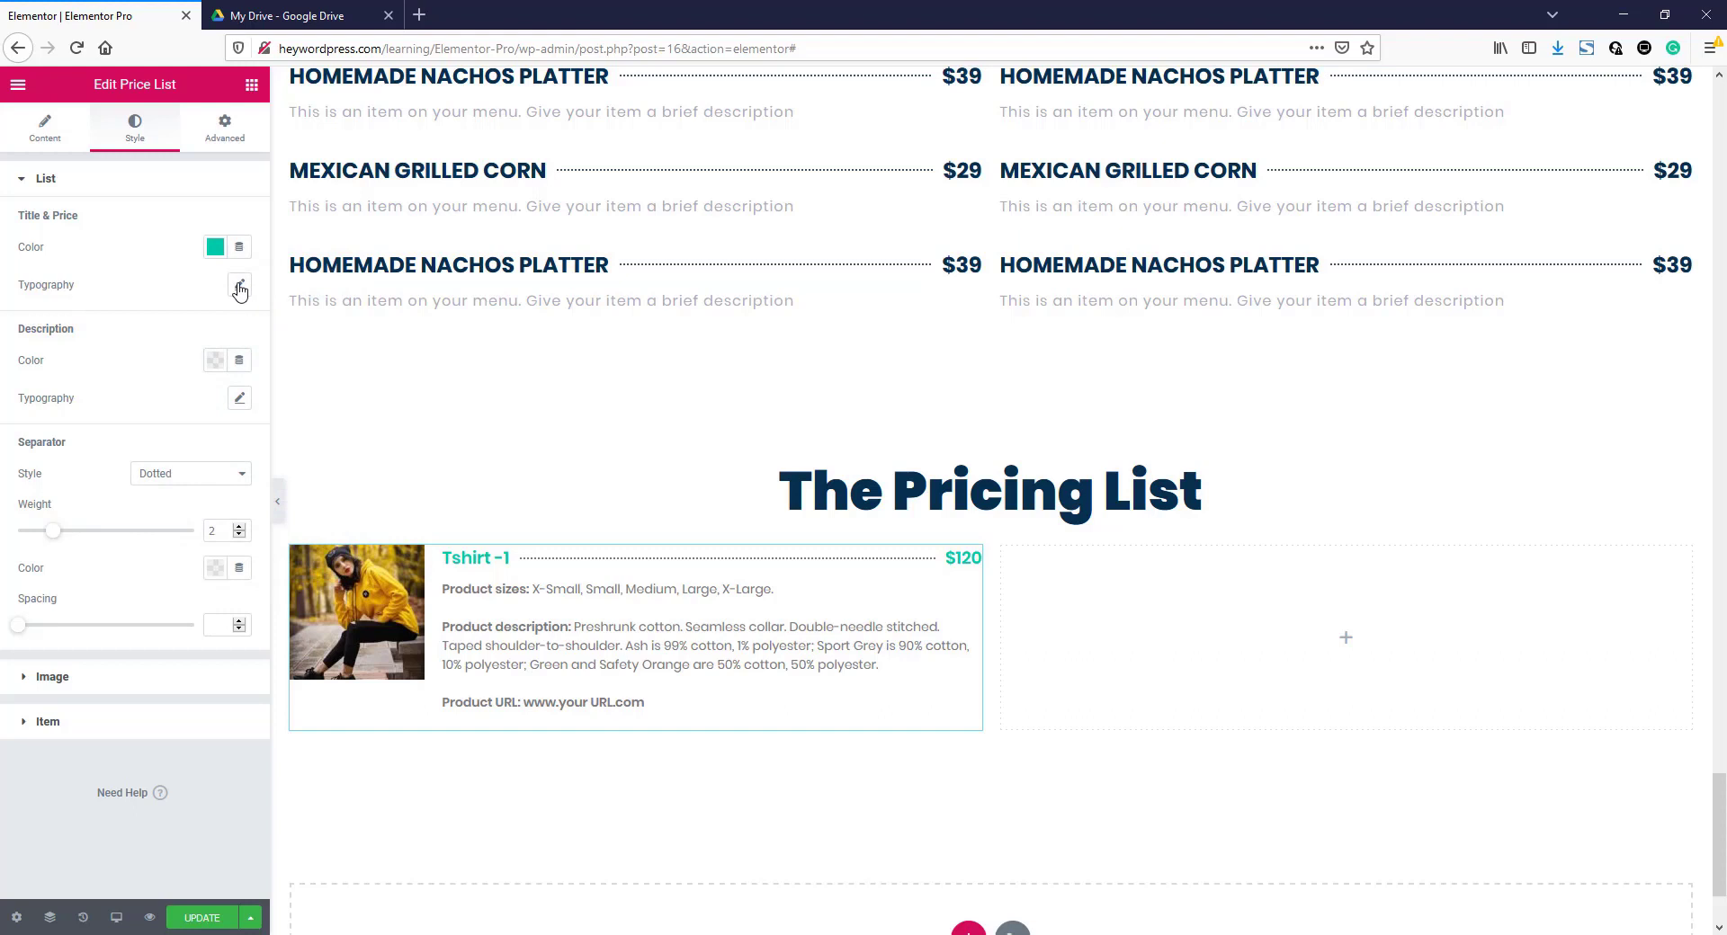
- Set the title and price typography to size 20 px, weight 900, uppercase, with a letter spacing of 1
click(239, 286)
drag(32, 411, 48, 411)
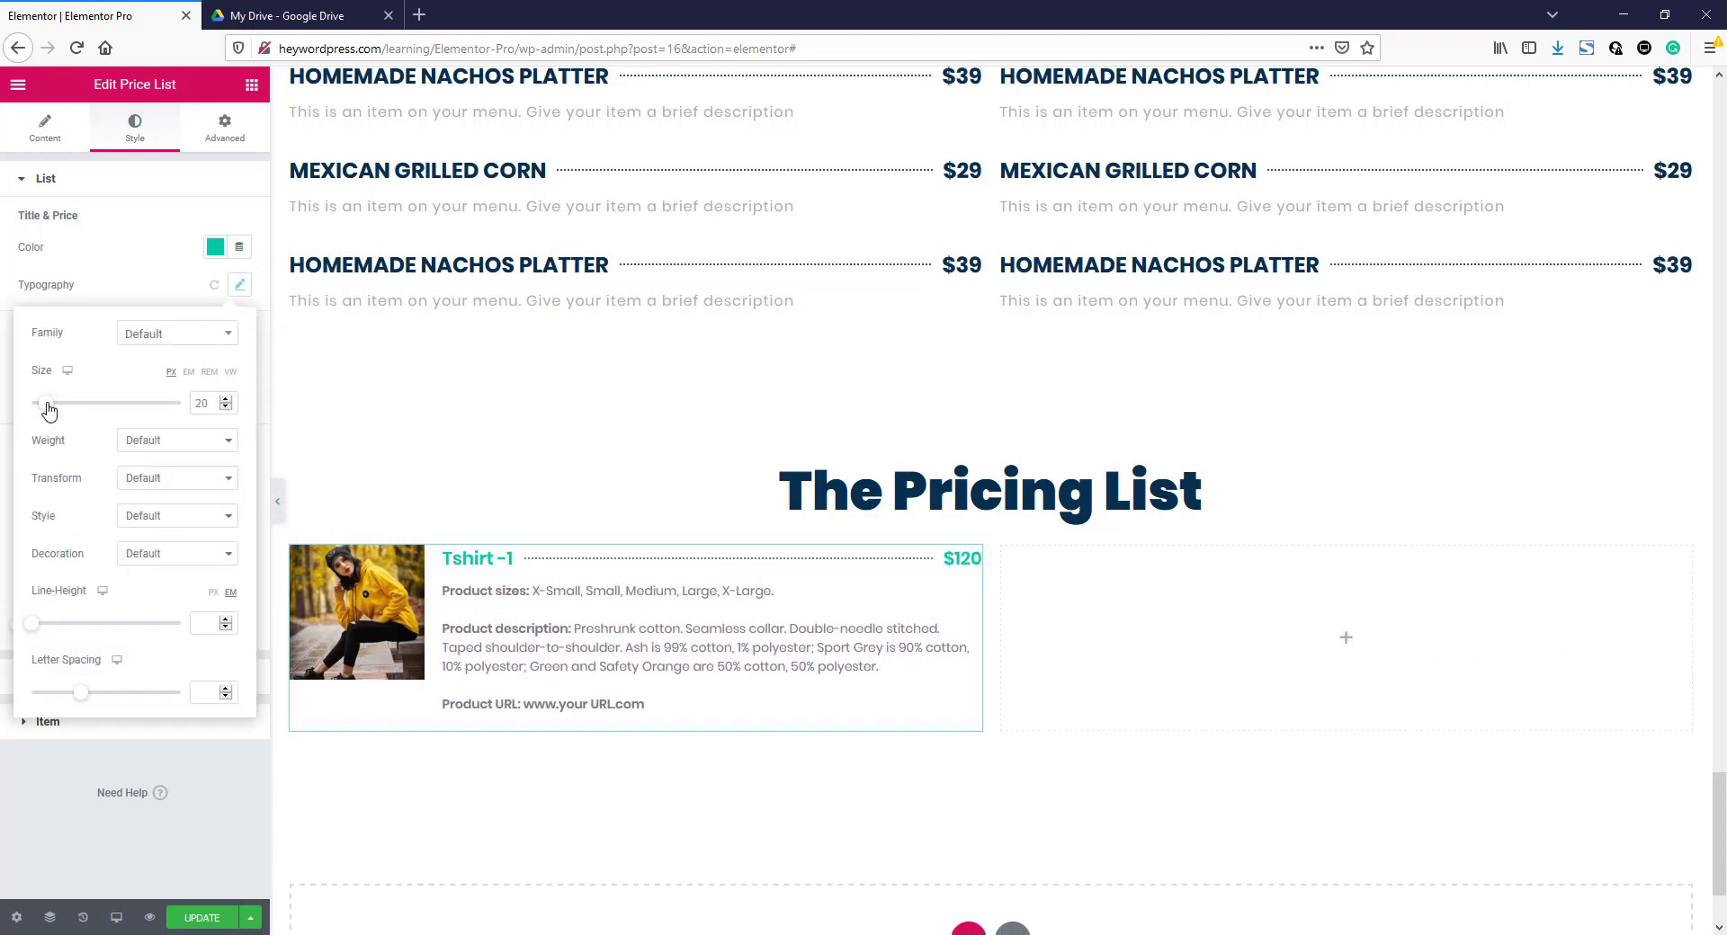
click(143, 439)
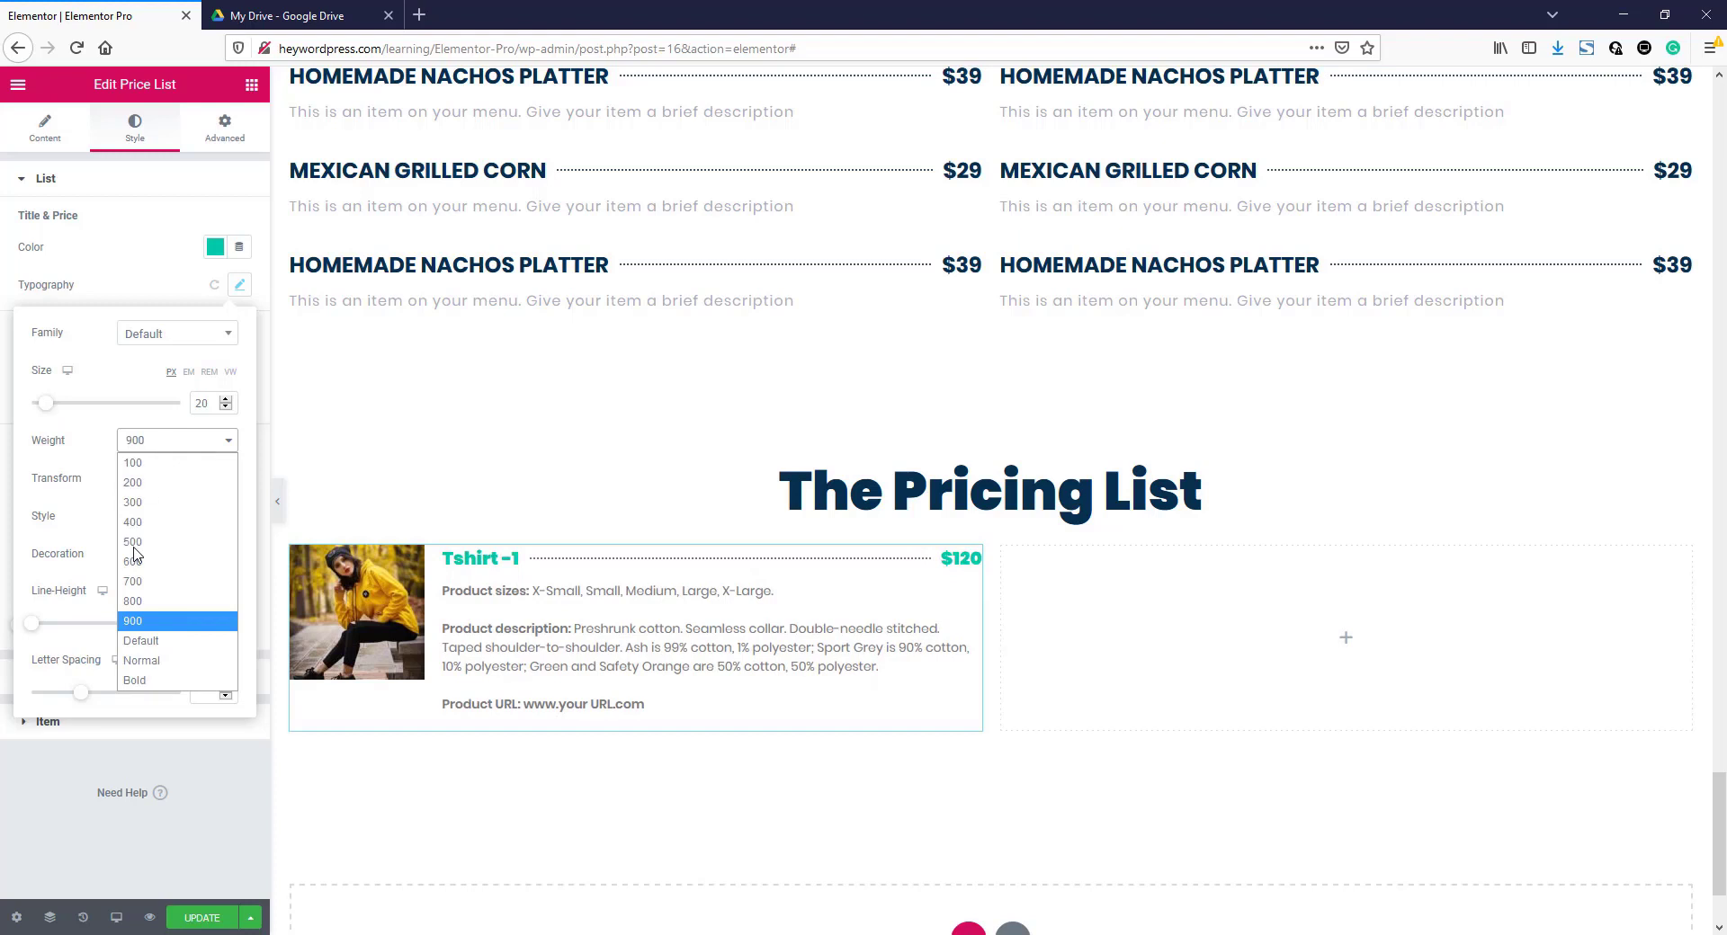
click(134, 622)
click(165, 478)
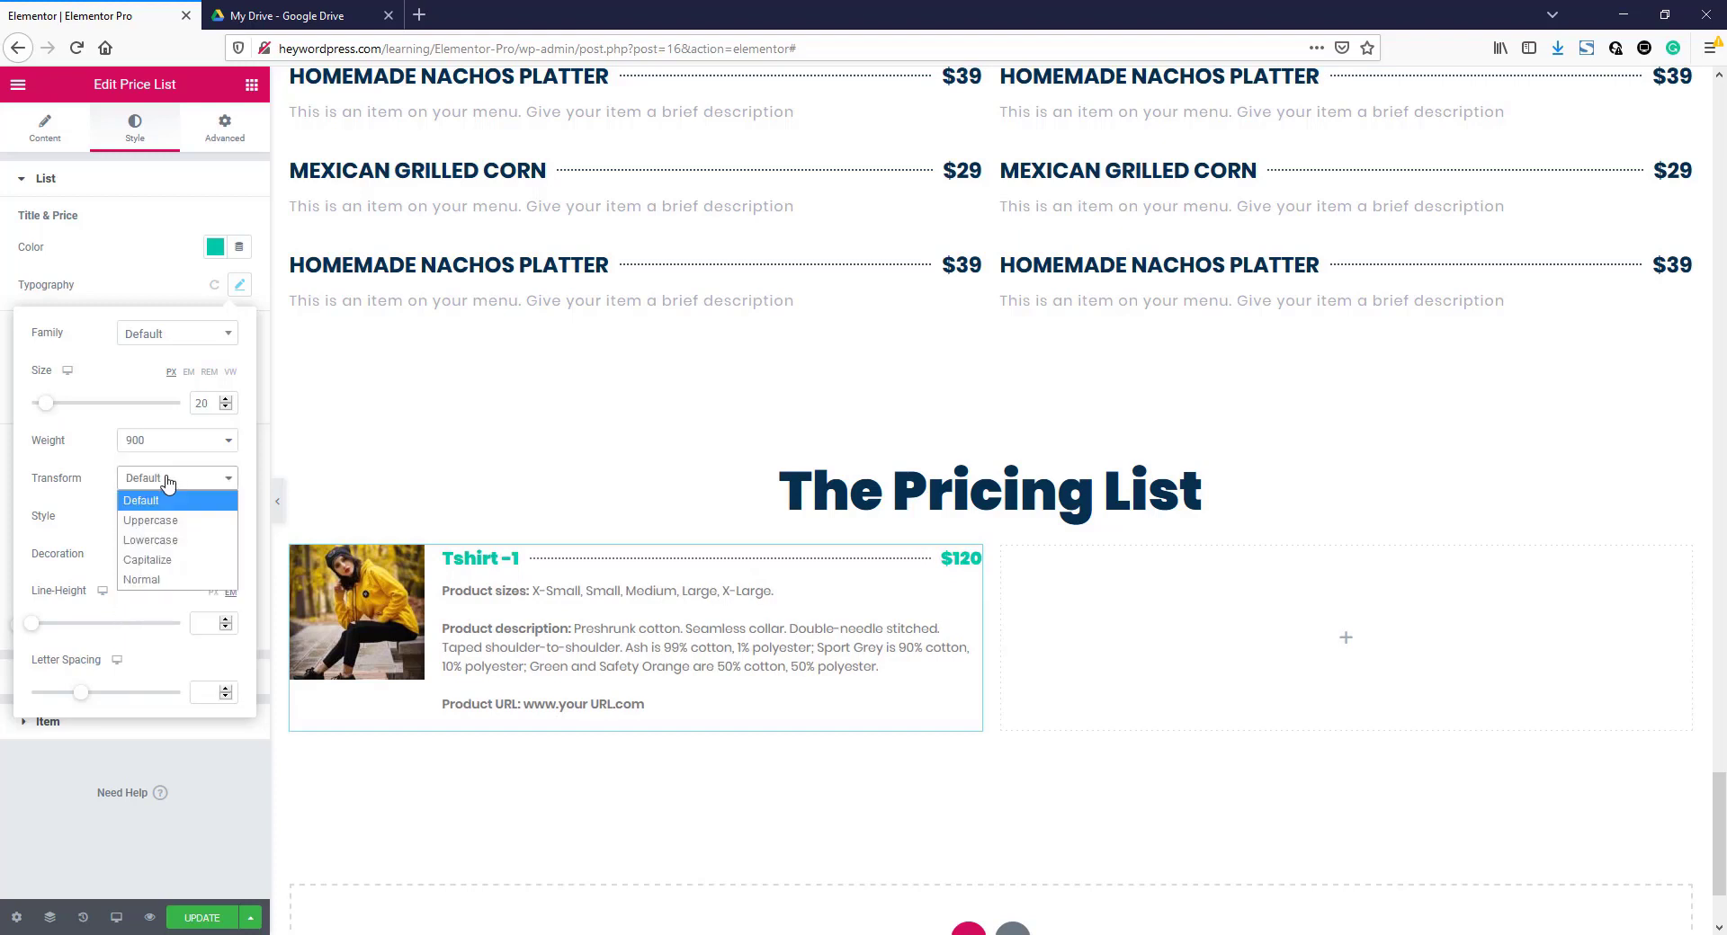
click(169, 521)
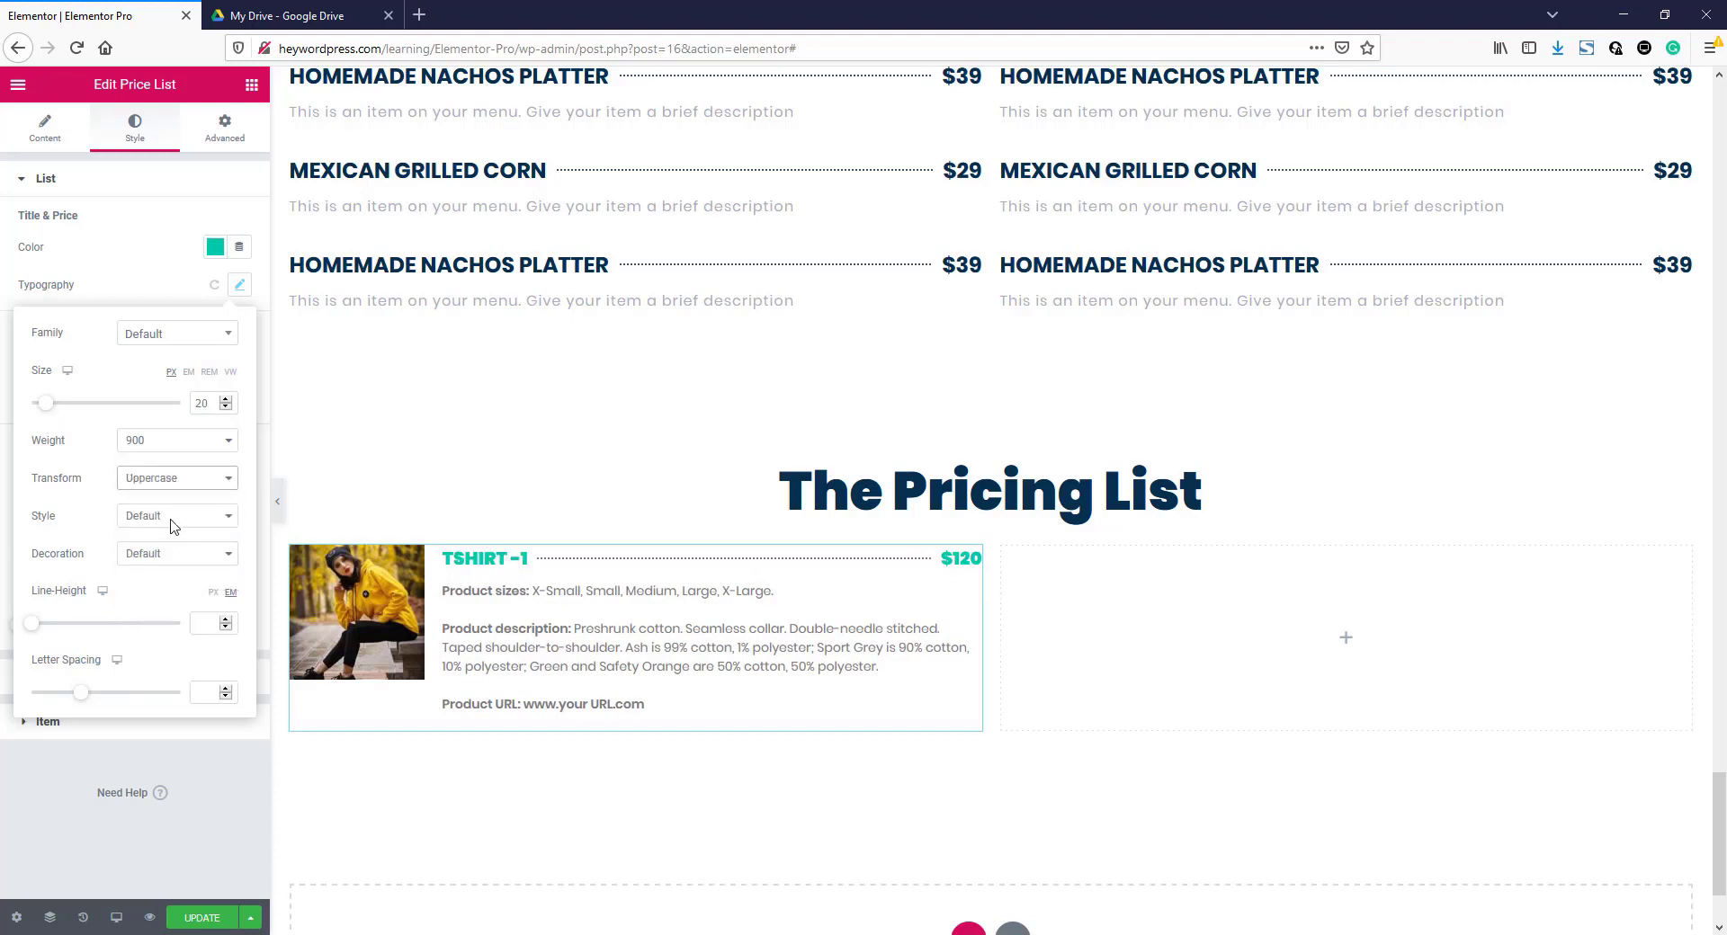
click(206, 693)
text(1)
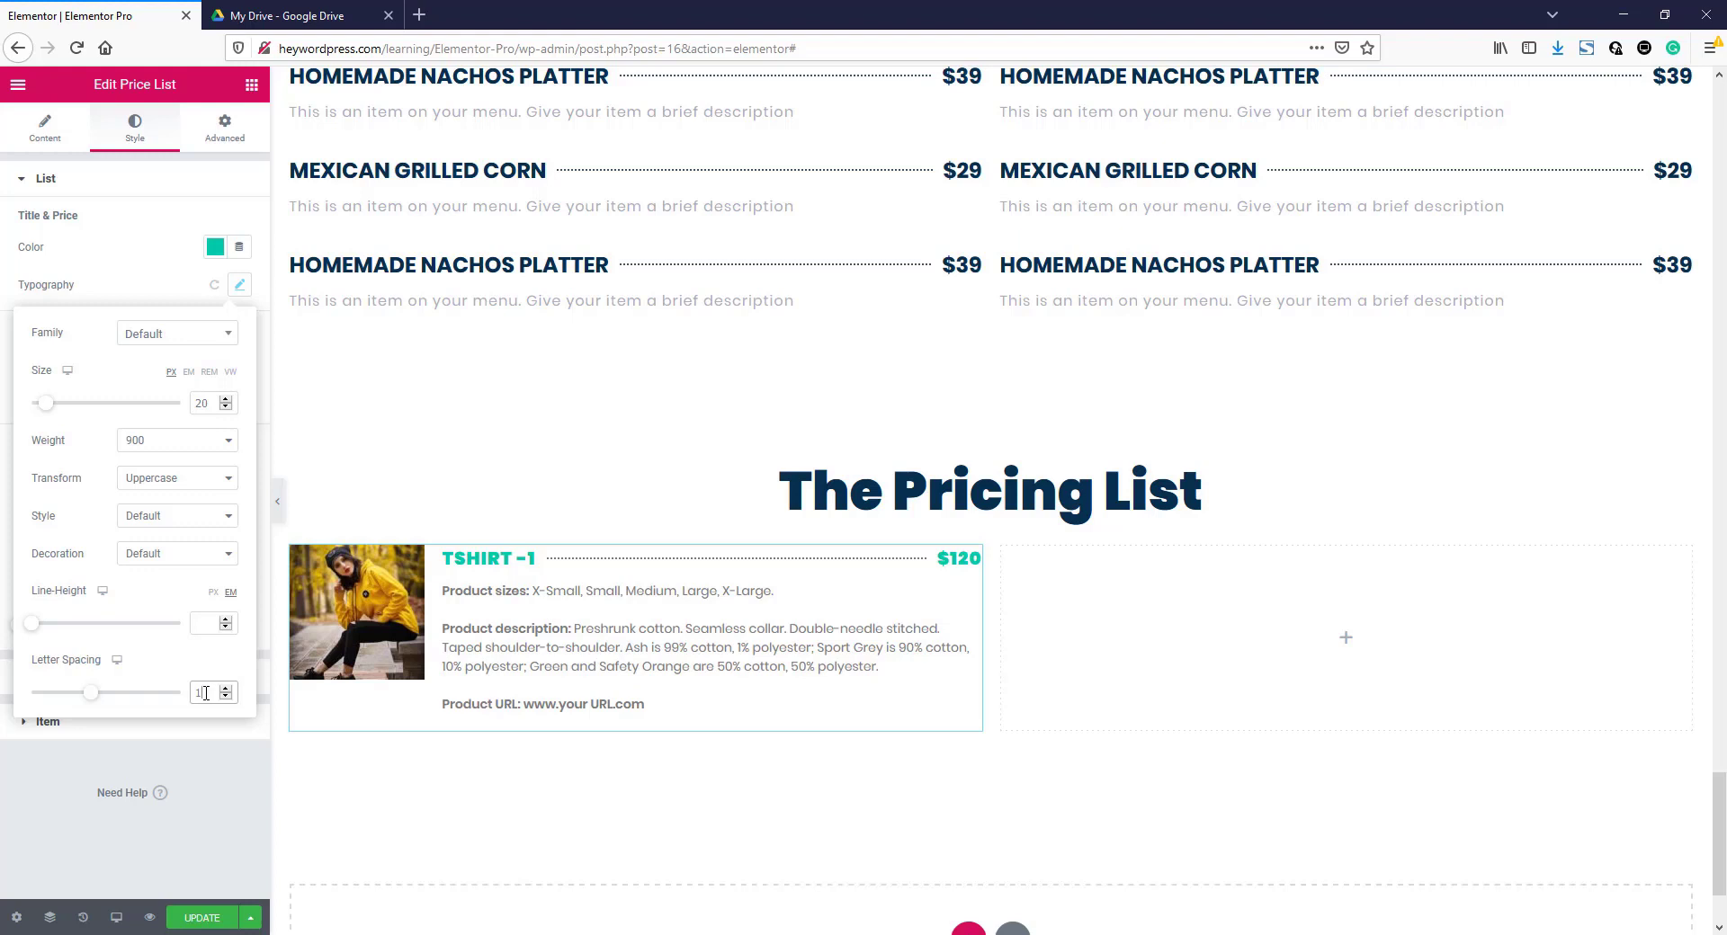
click(129, 289)
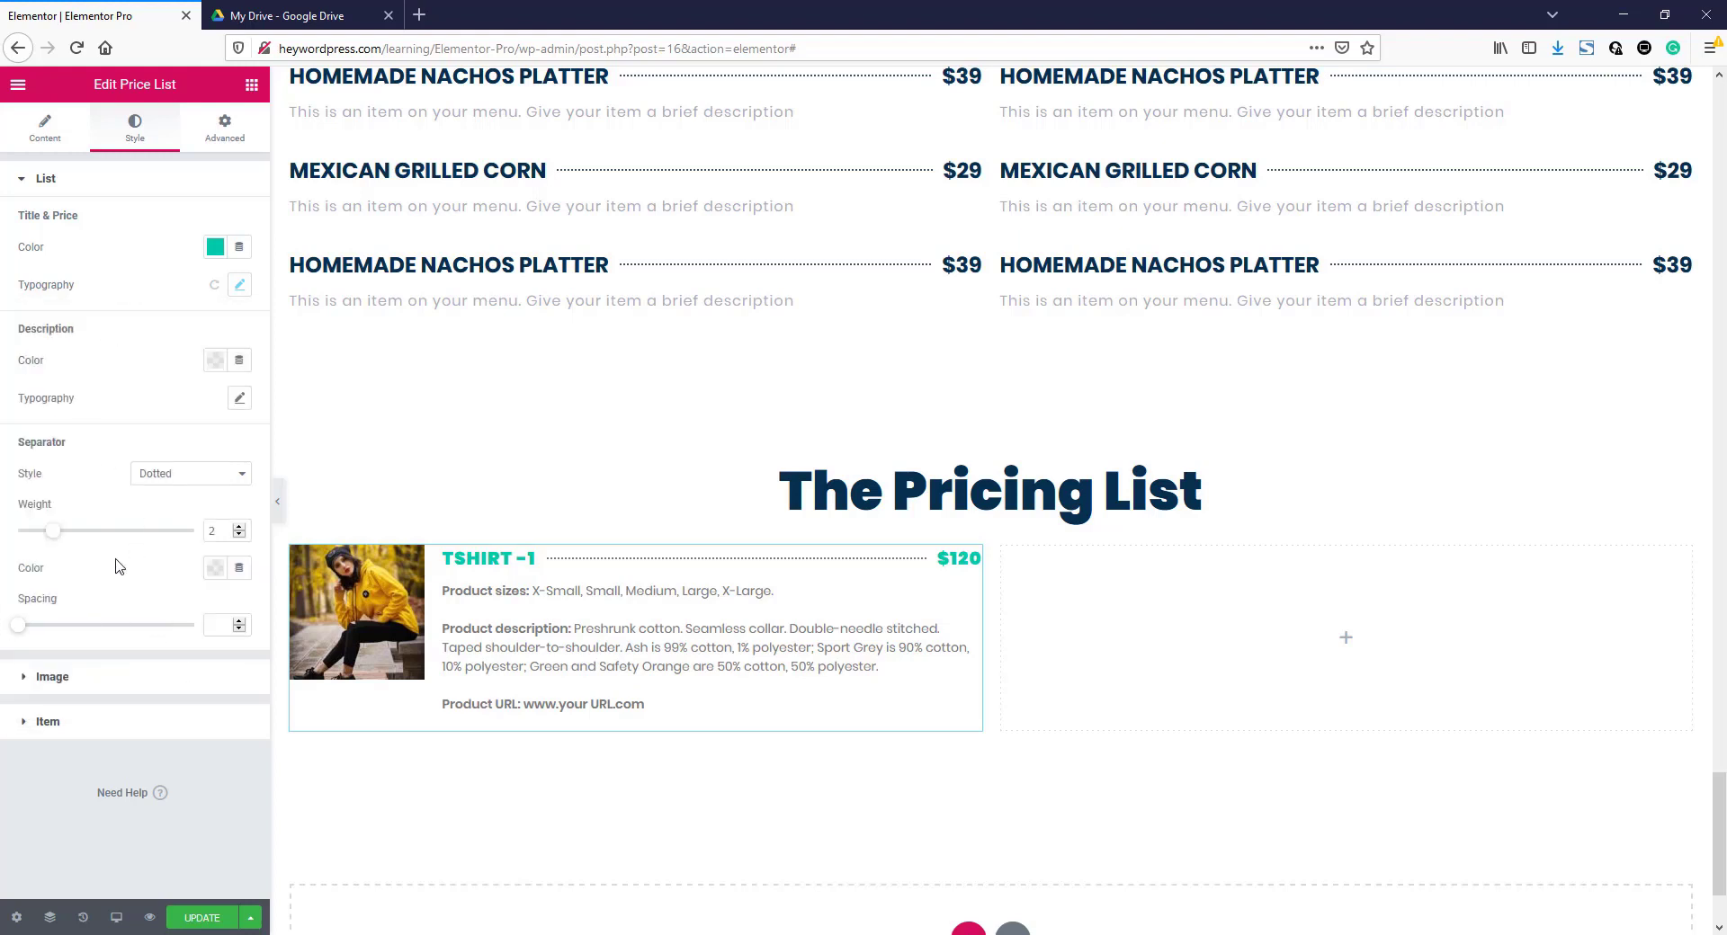
- Color the T-shirt list's dotted separator with the teal green swatch and set its weight to 4
click(215, 568)
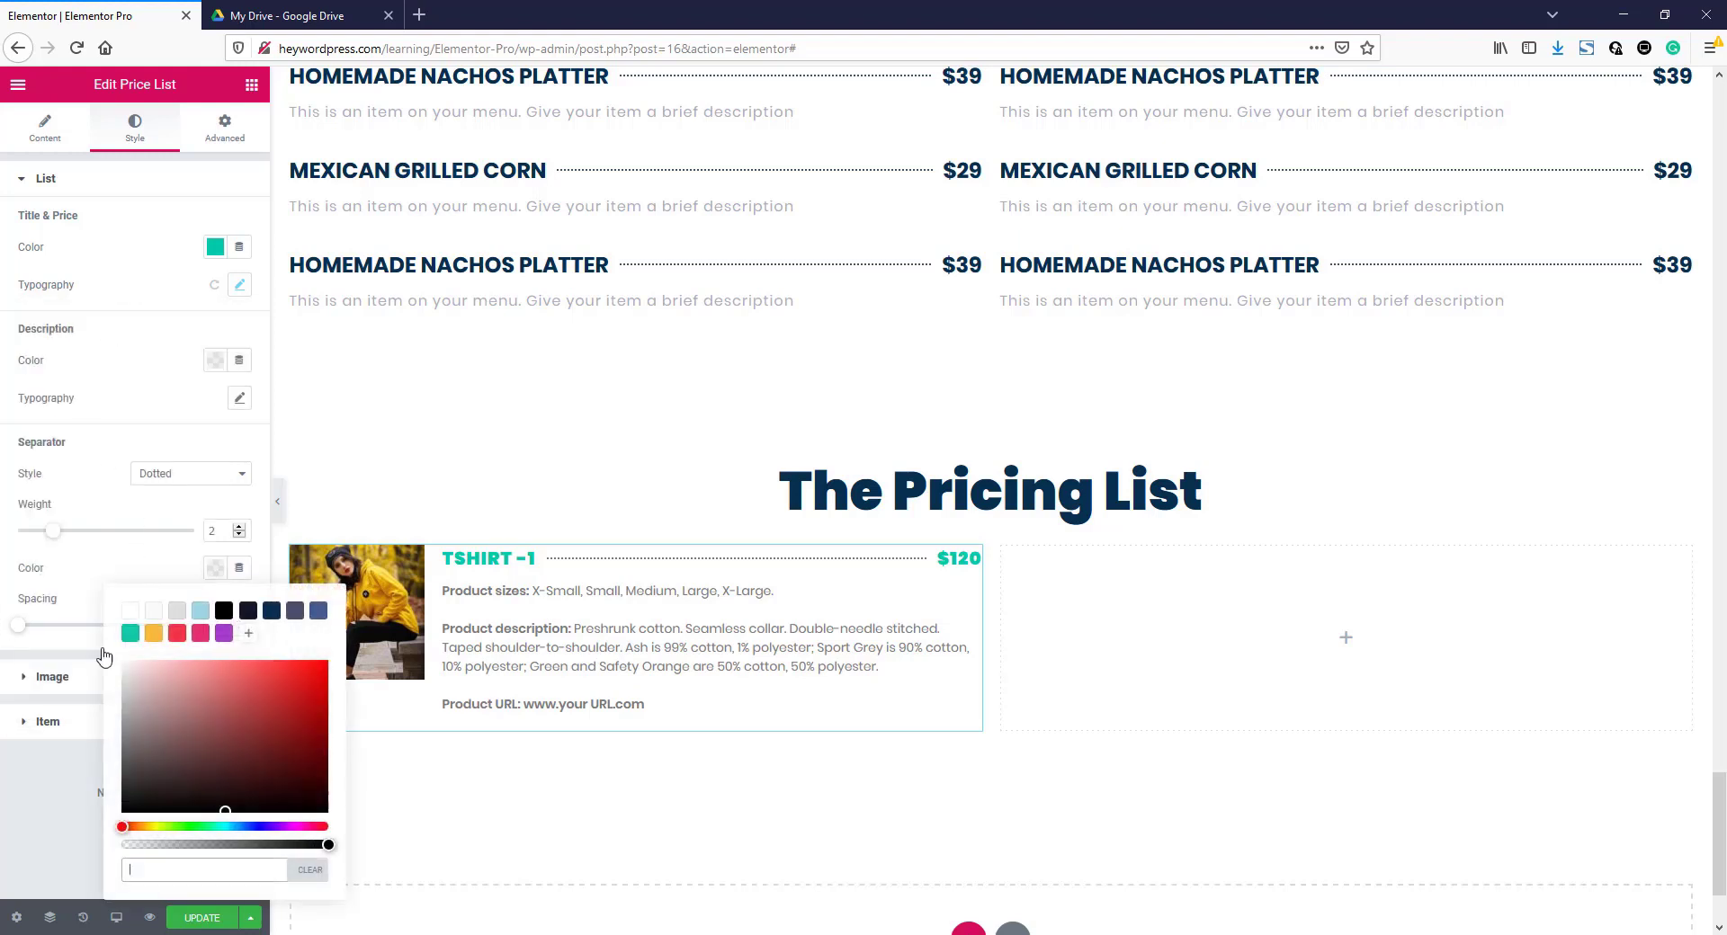
click(129, 634)
click(142, 569)
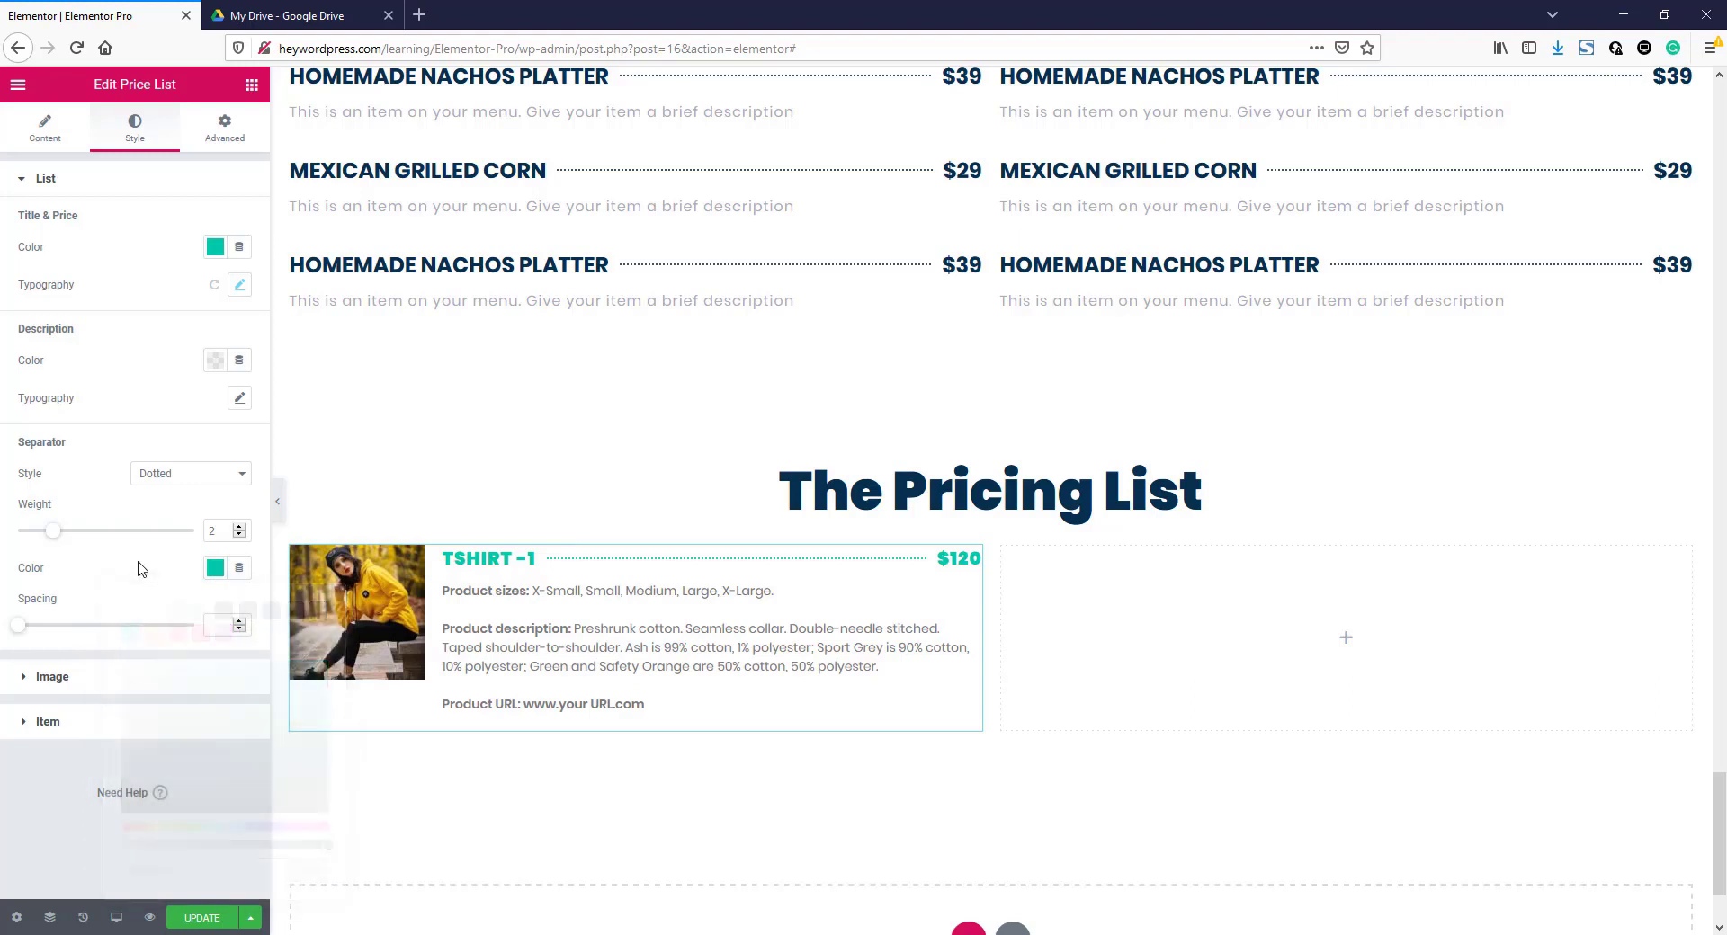
click(239, 528)
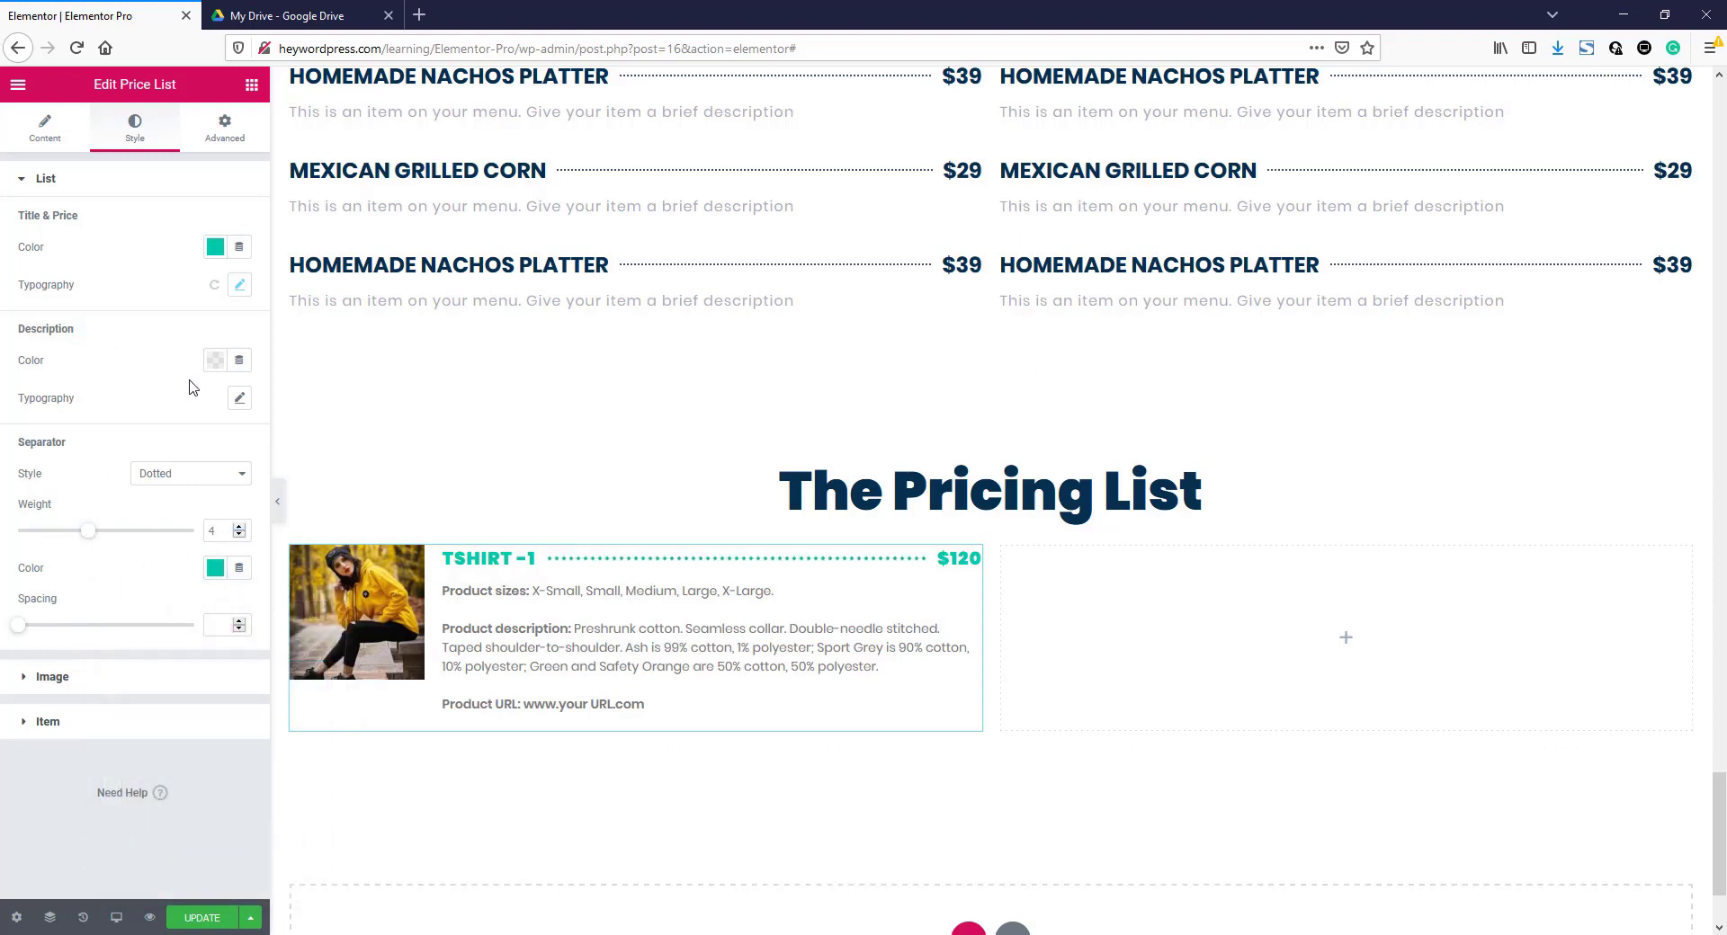
- Color the T-shirt list's description text with the dark navy swatch
click(213, 360)
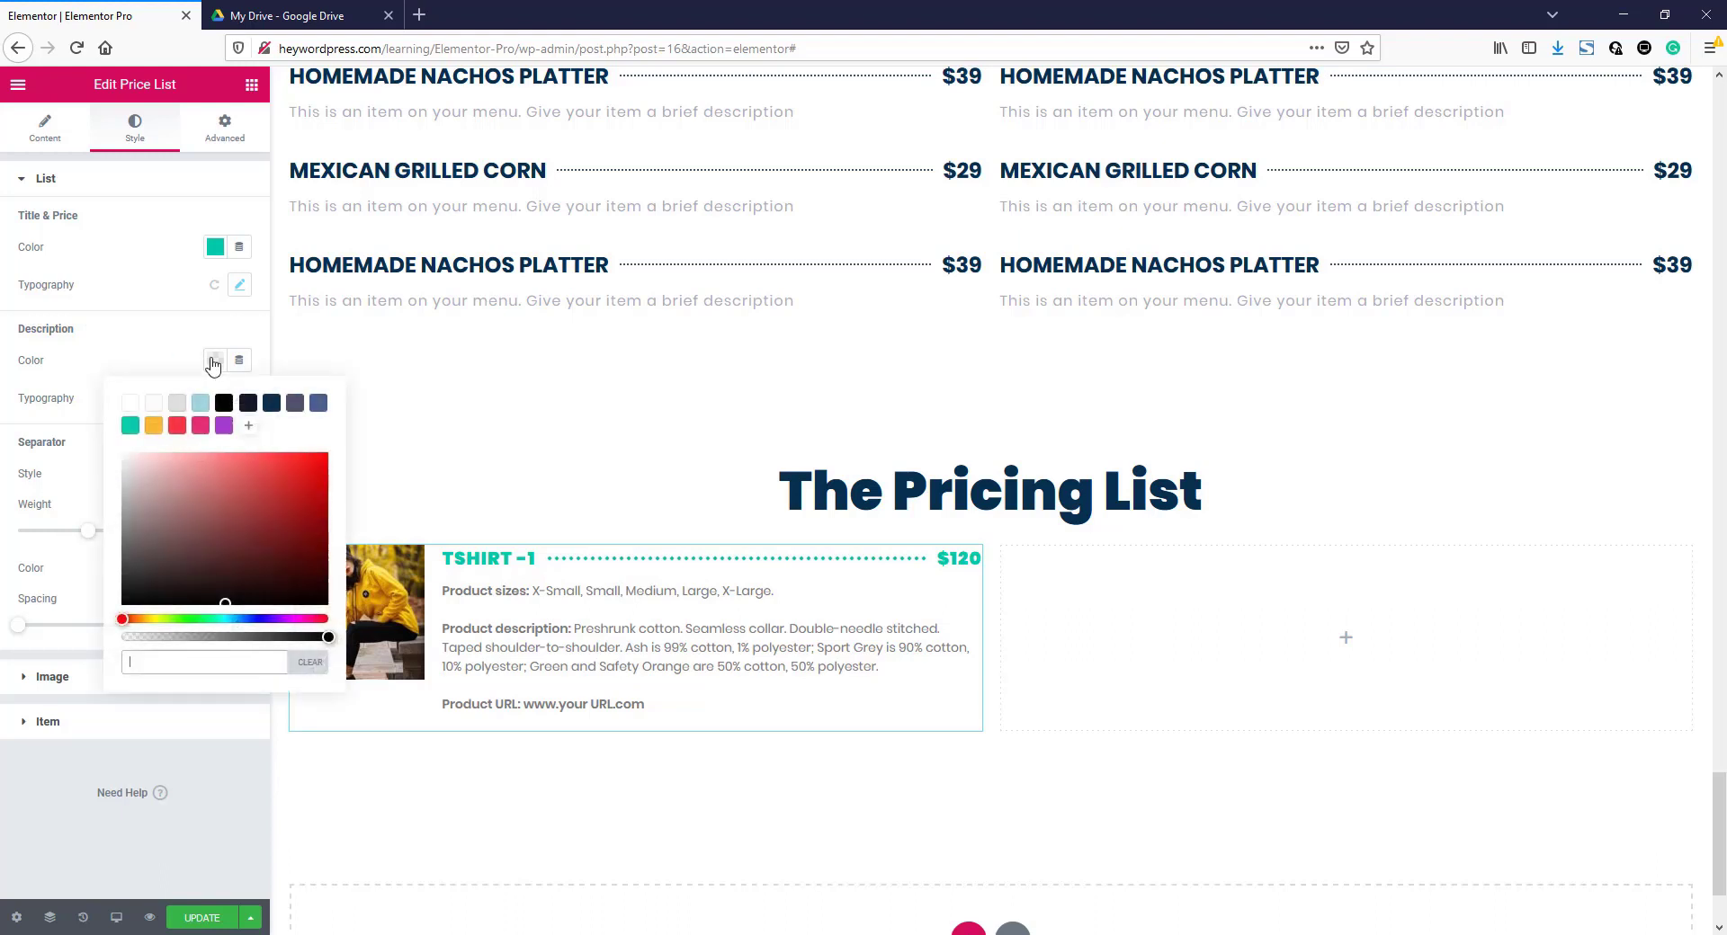
click(271, 404)
click(154, 357)
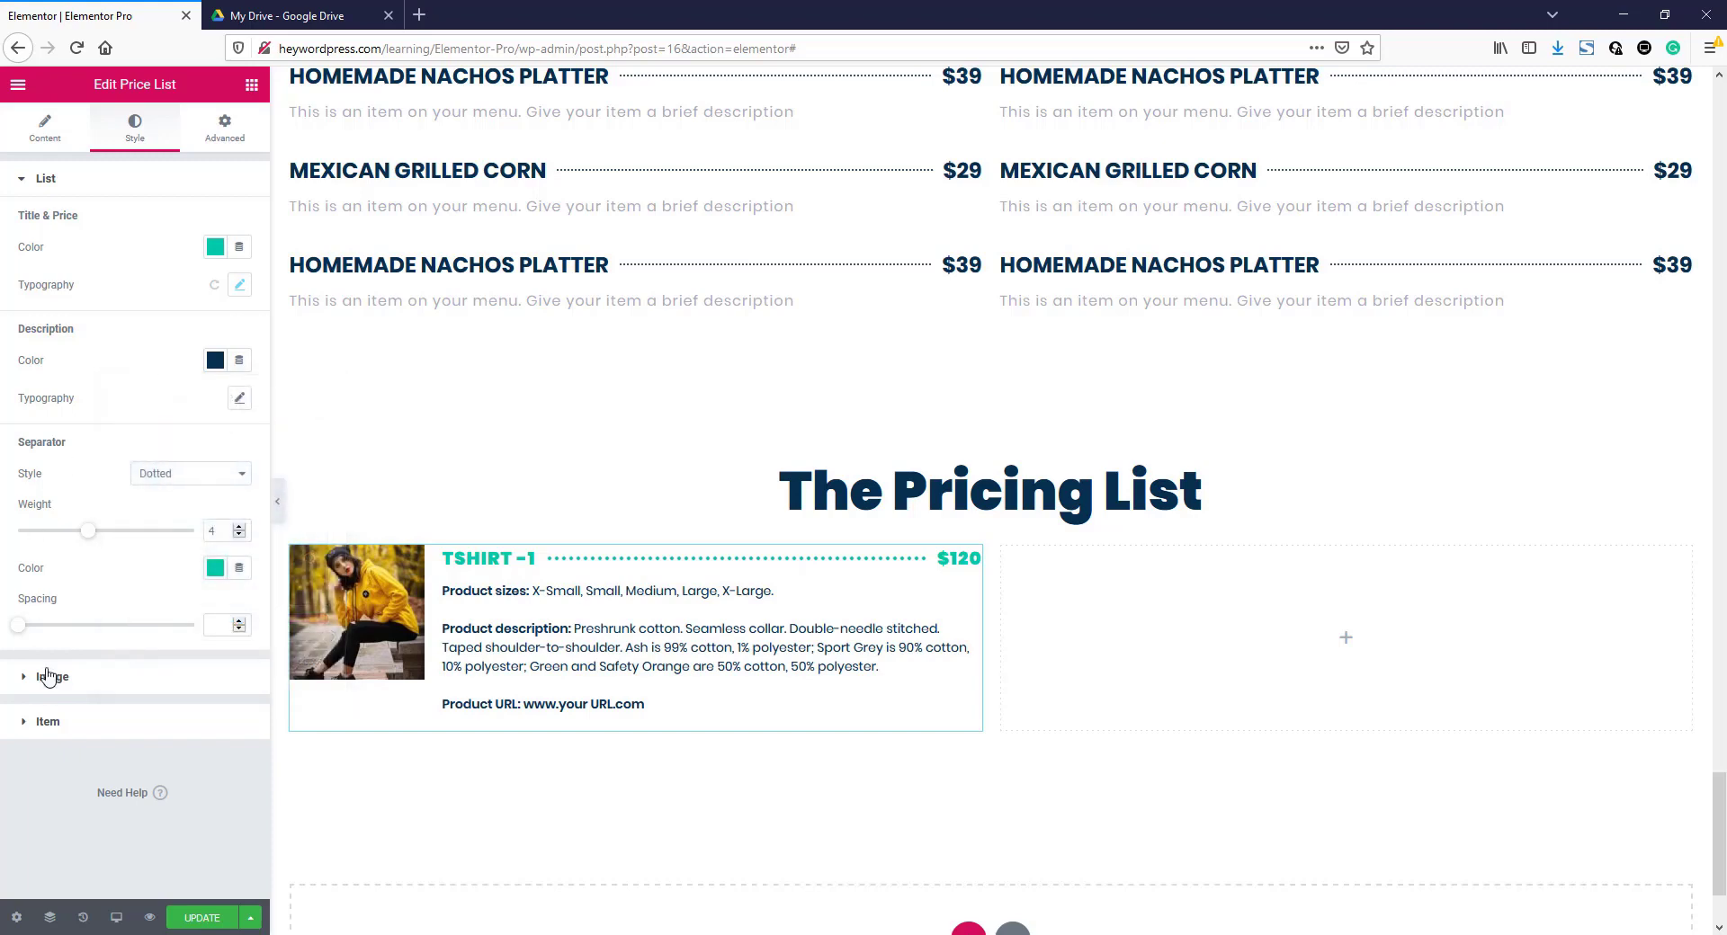
- Set the T-shirt list's image size to Medium - 300 x 300 and vertically align the item to the center
click(52, 677)
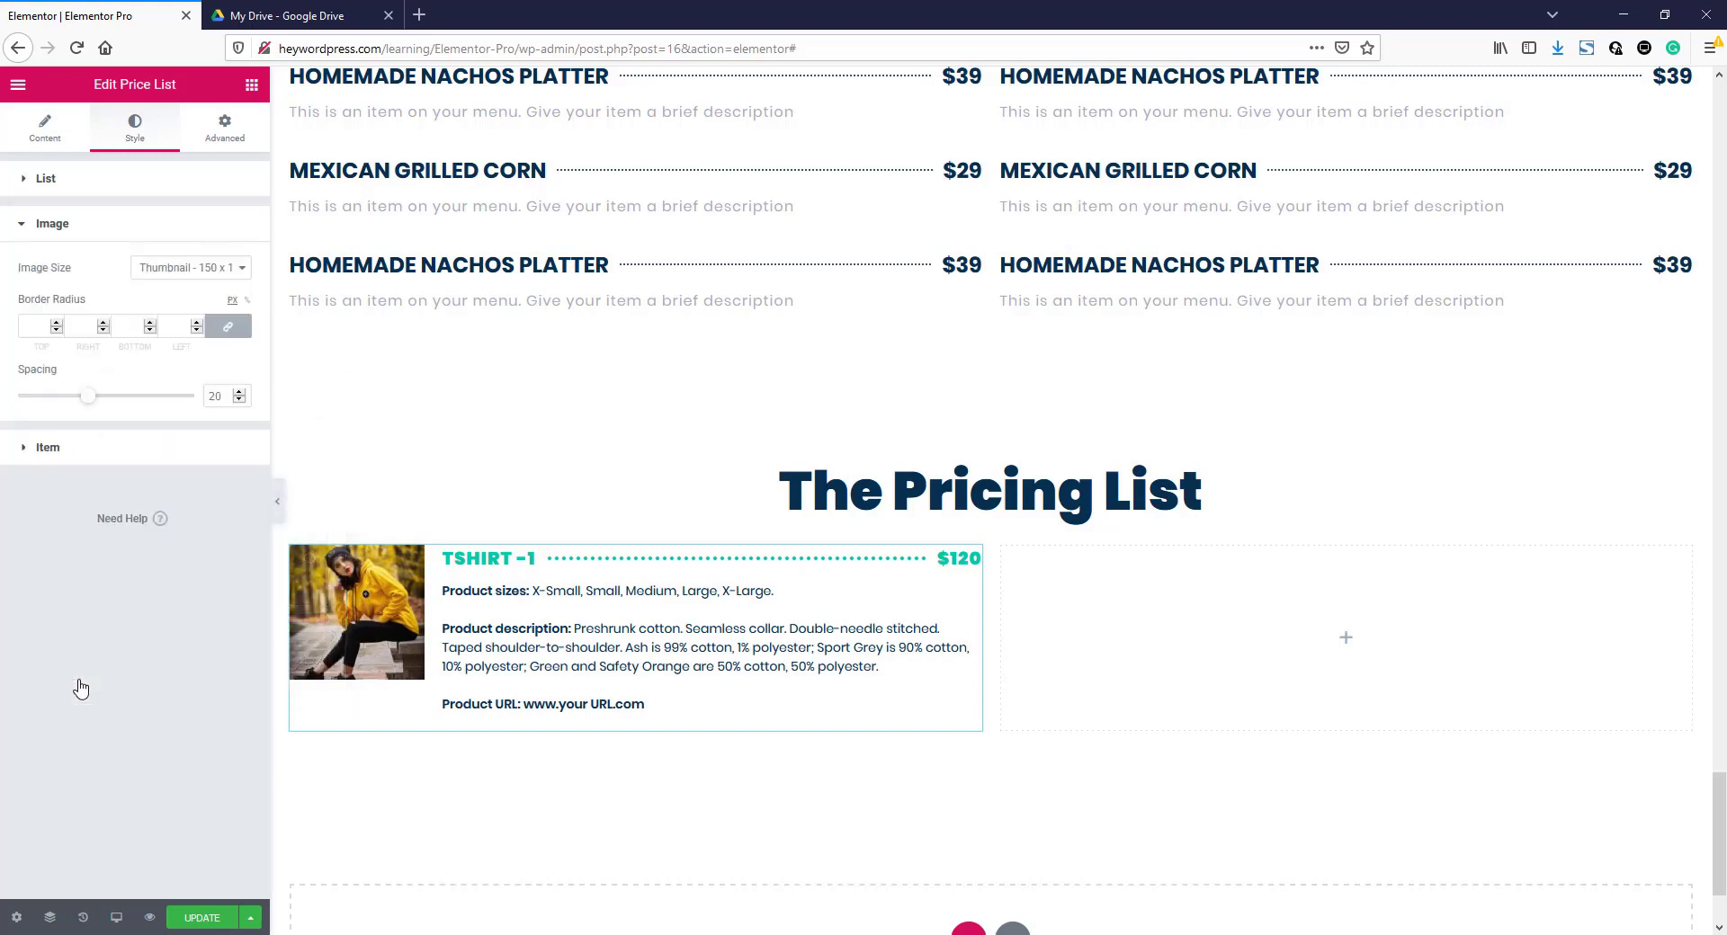
click(202, 275)
click(200, 308)
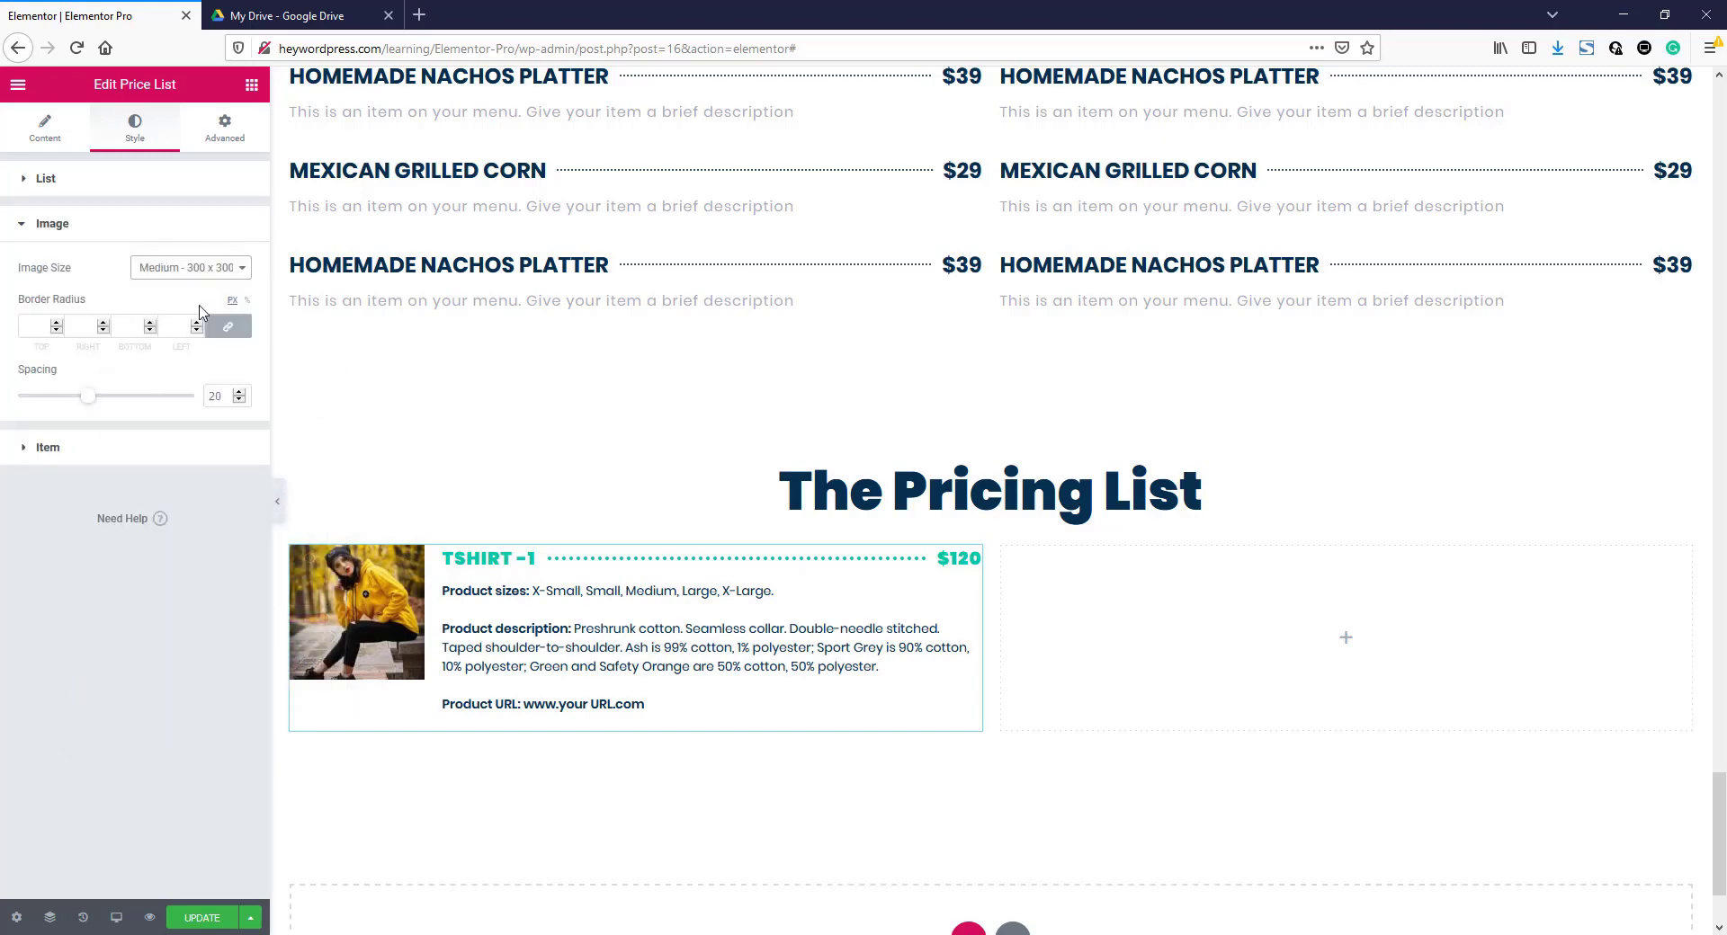
click(107, 455)
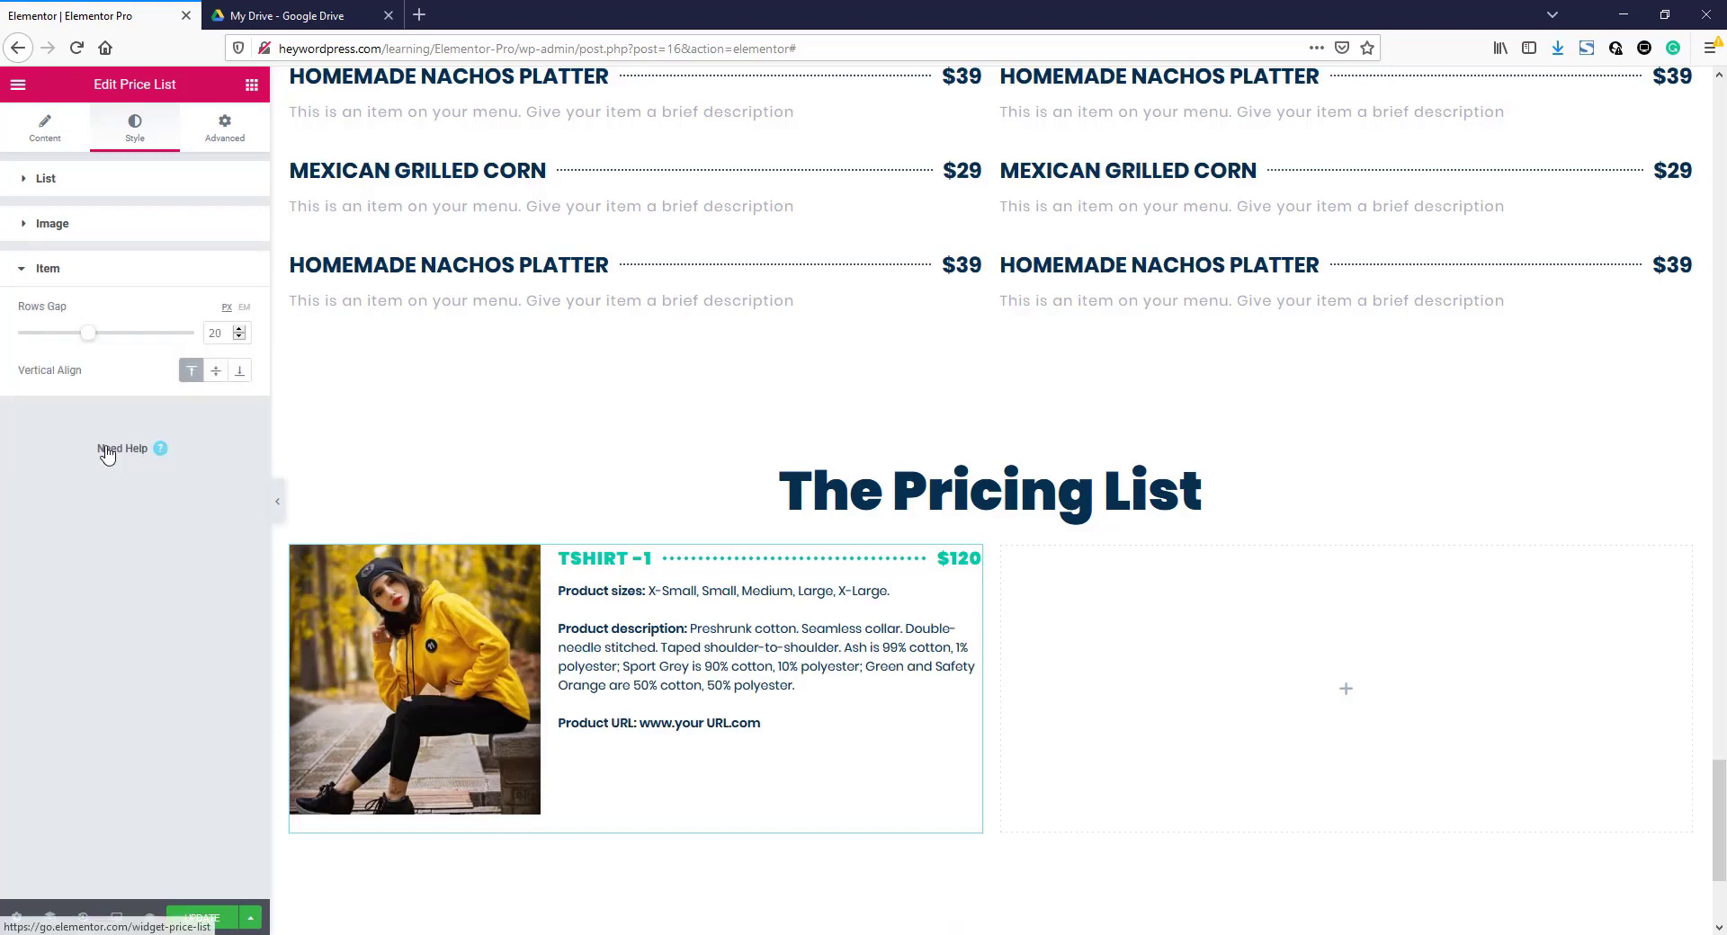
click(216, 376)
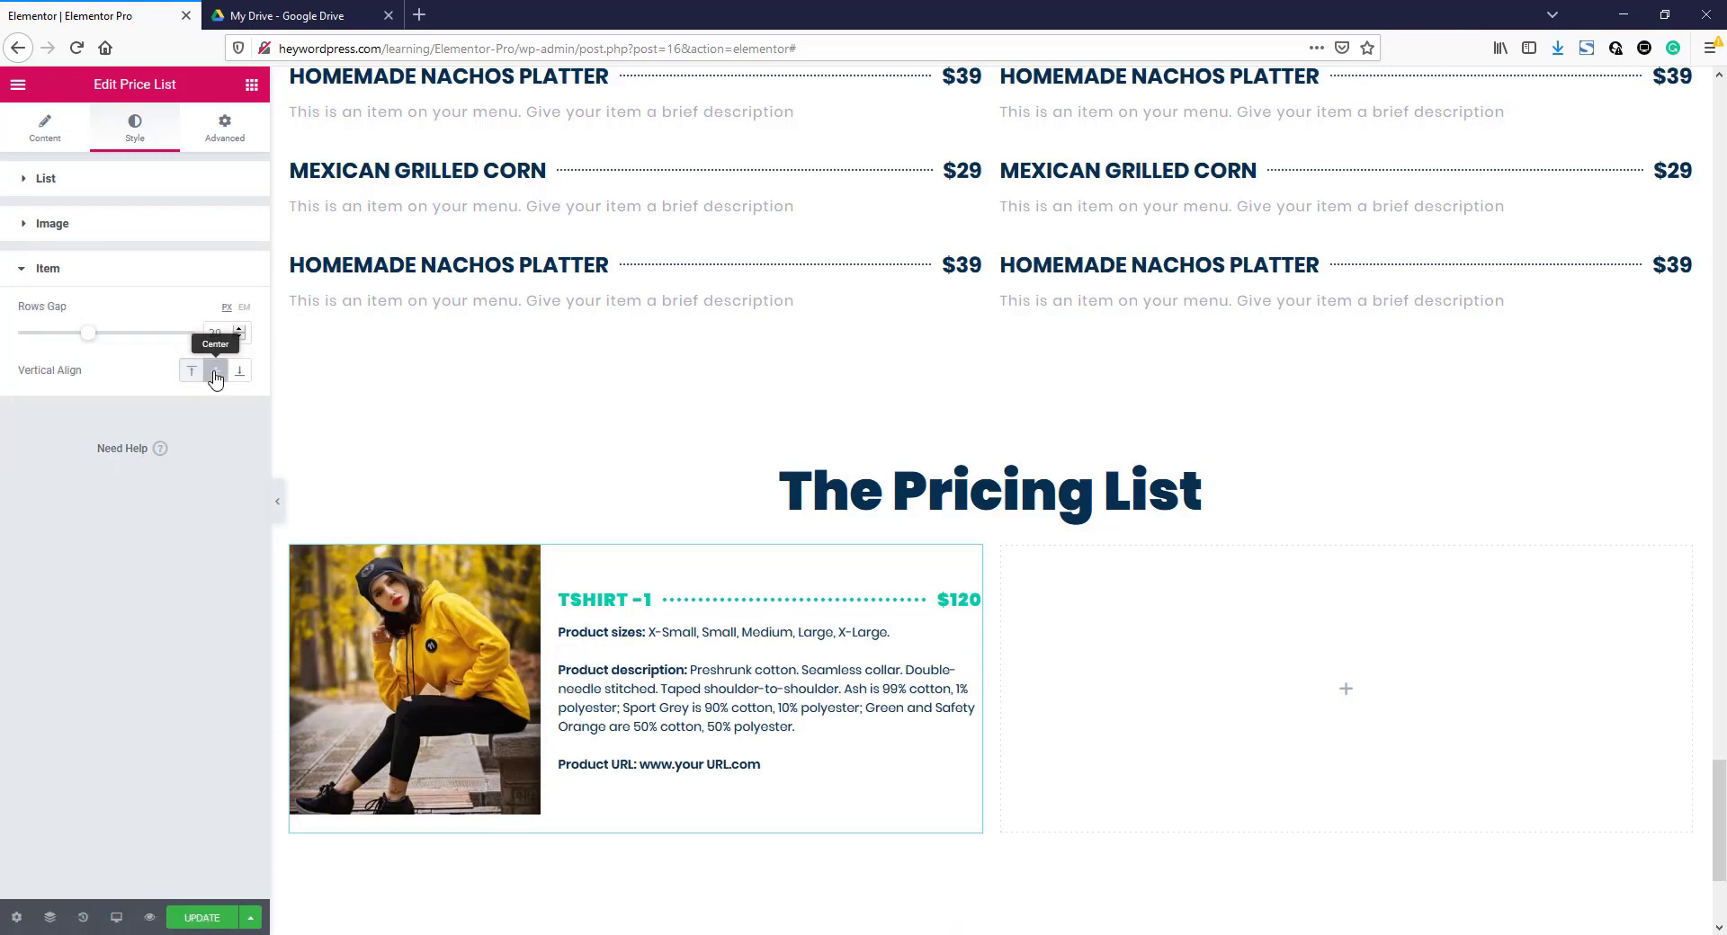
- Set the description typography to a letter spacing of 2 and weight 300
click(126, 185)
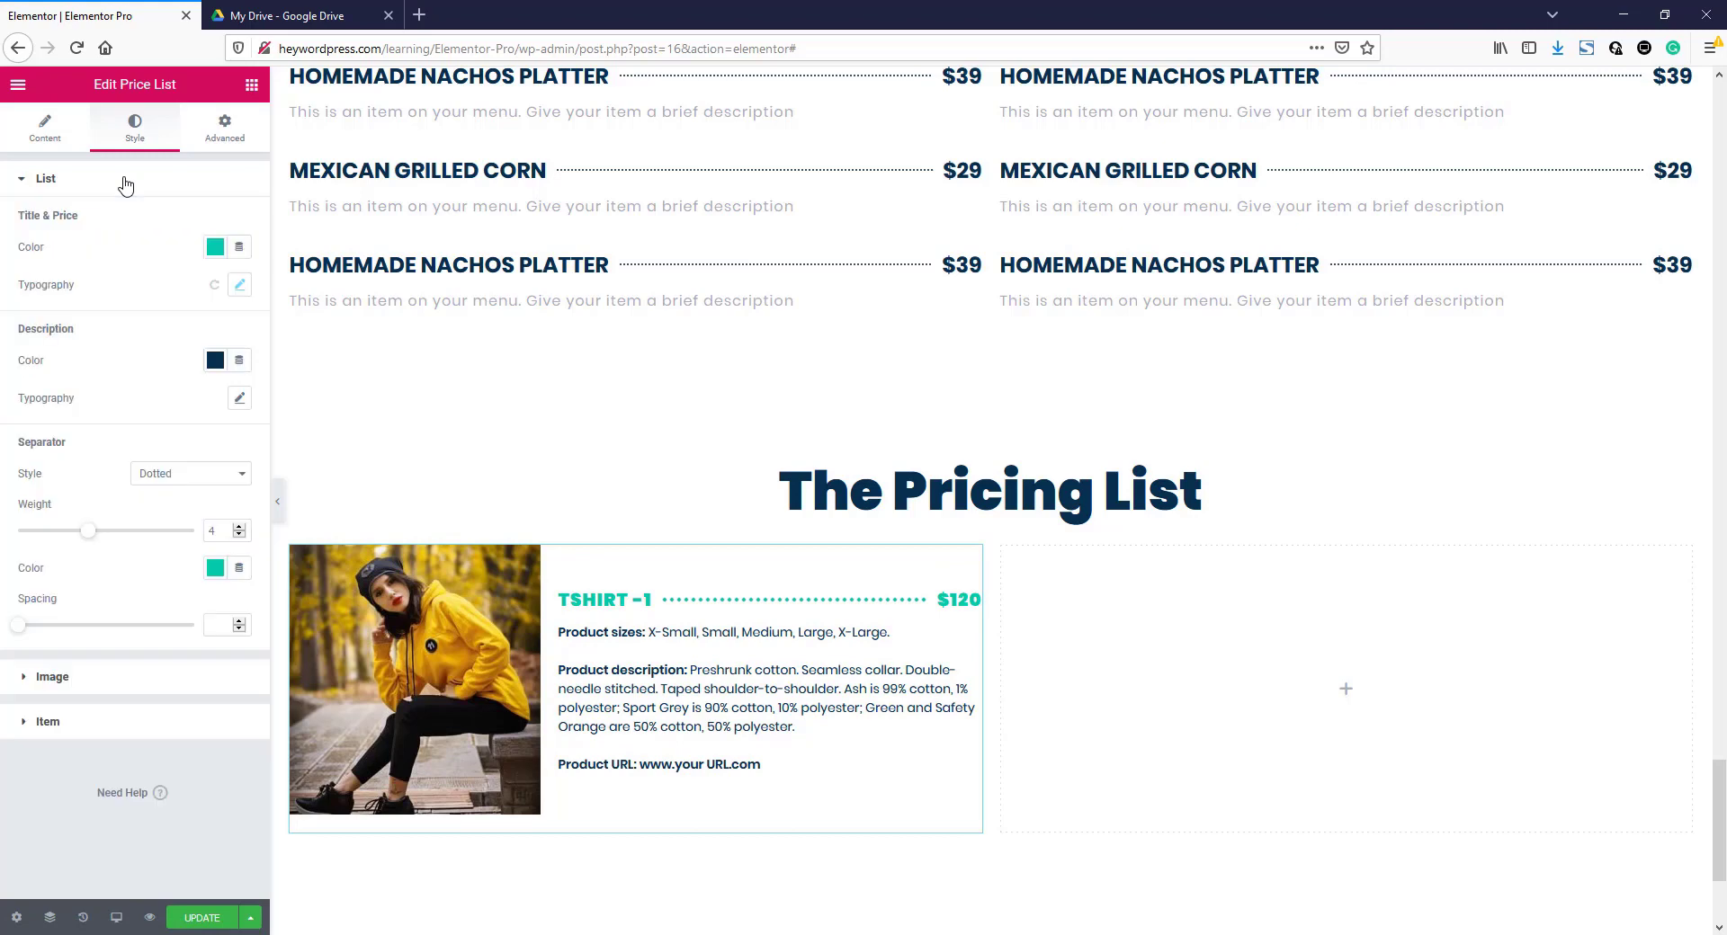
click(240, 399)
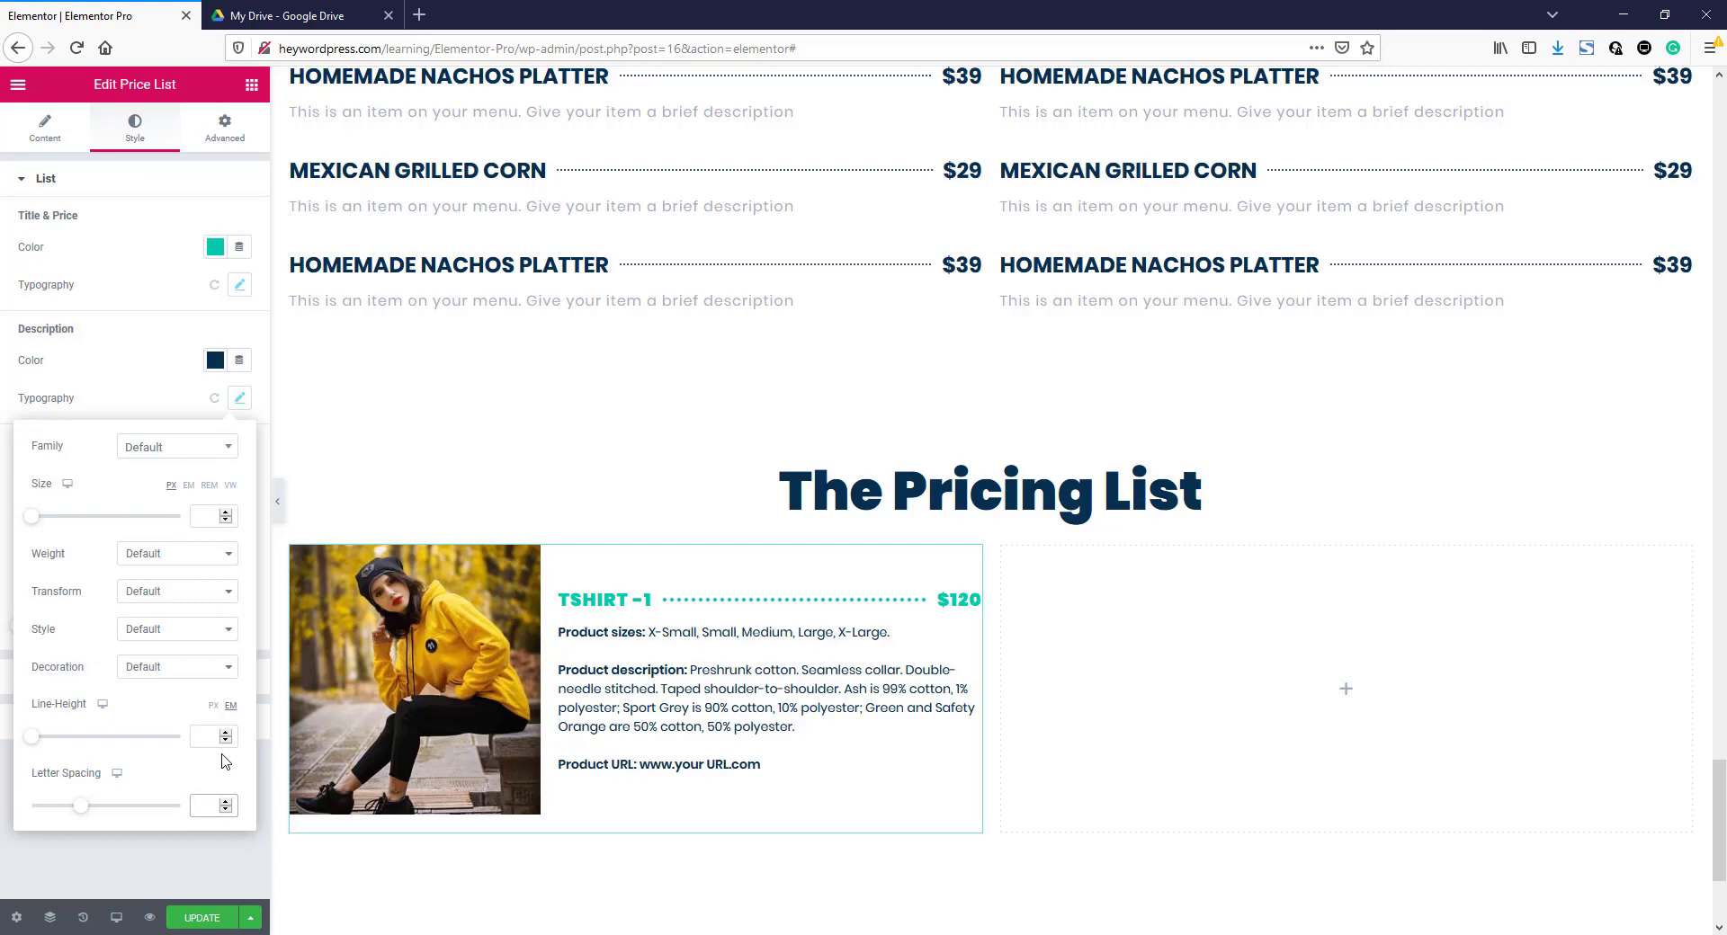
text(2)
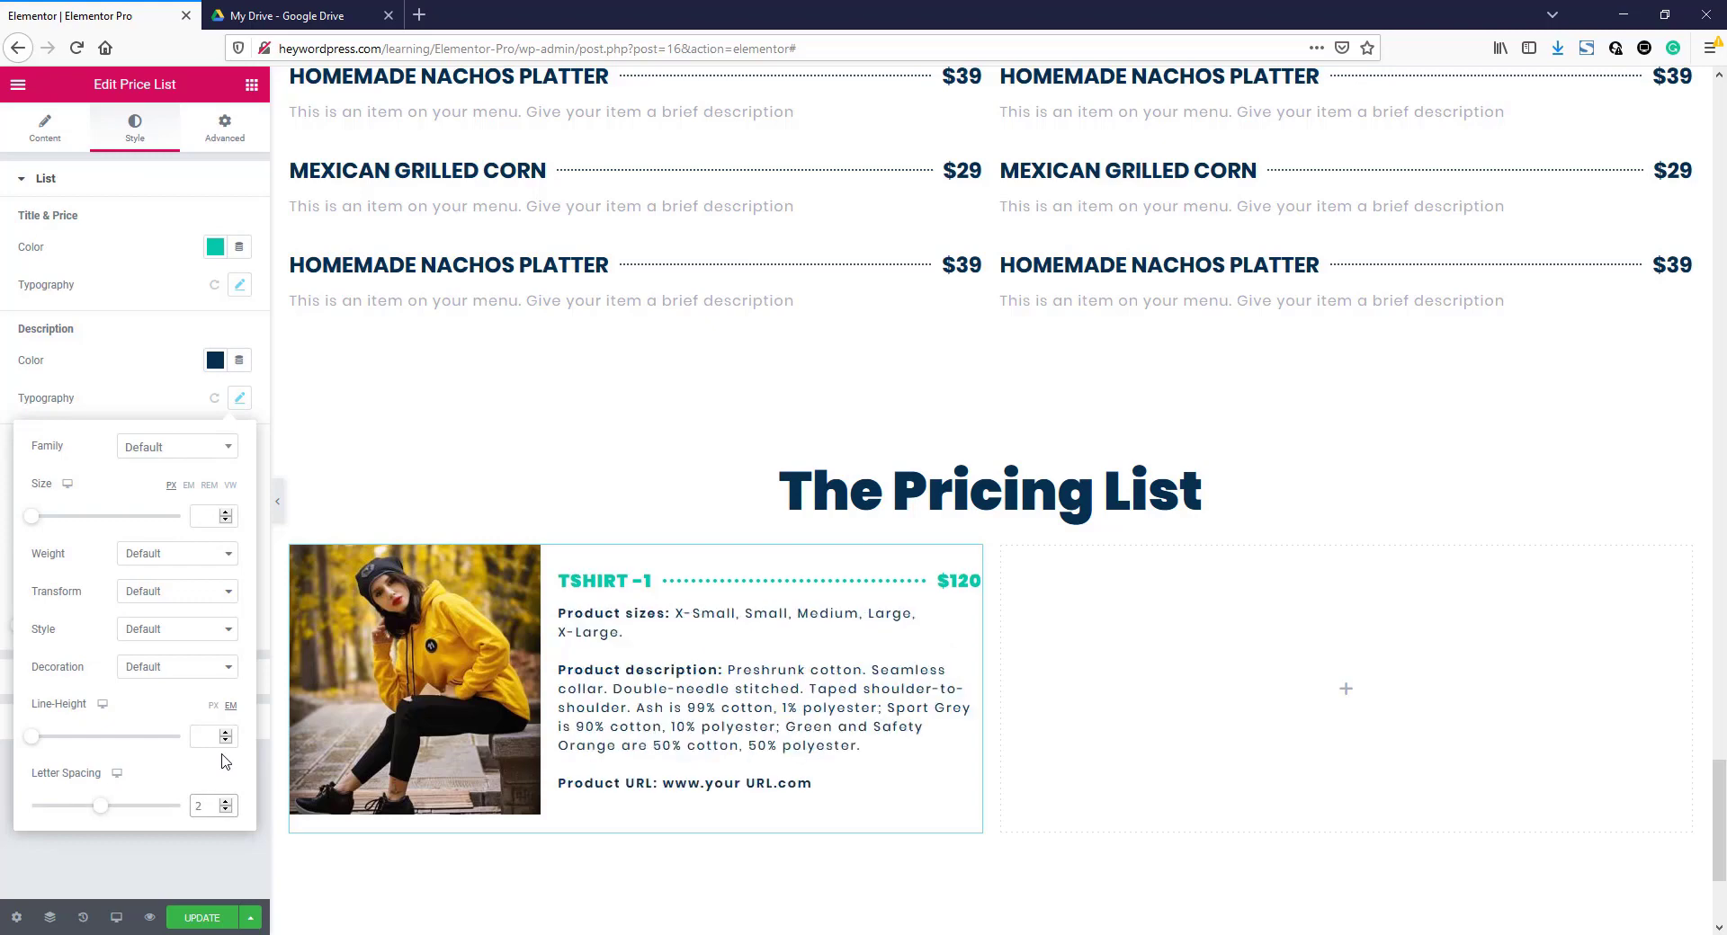
click(143, 555)
click(150, 627)
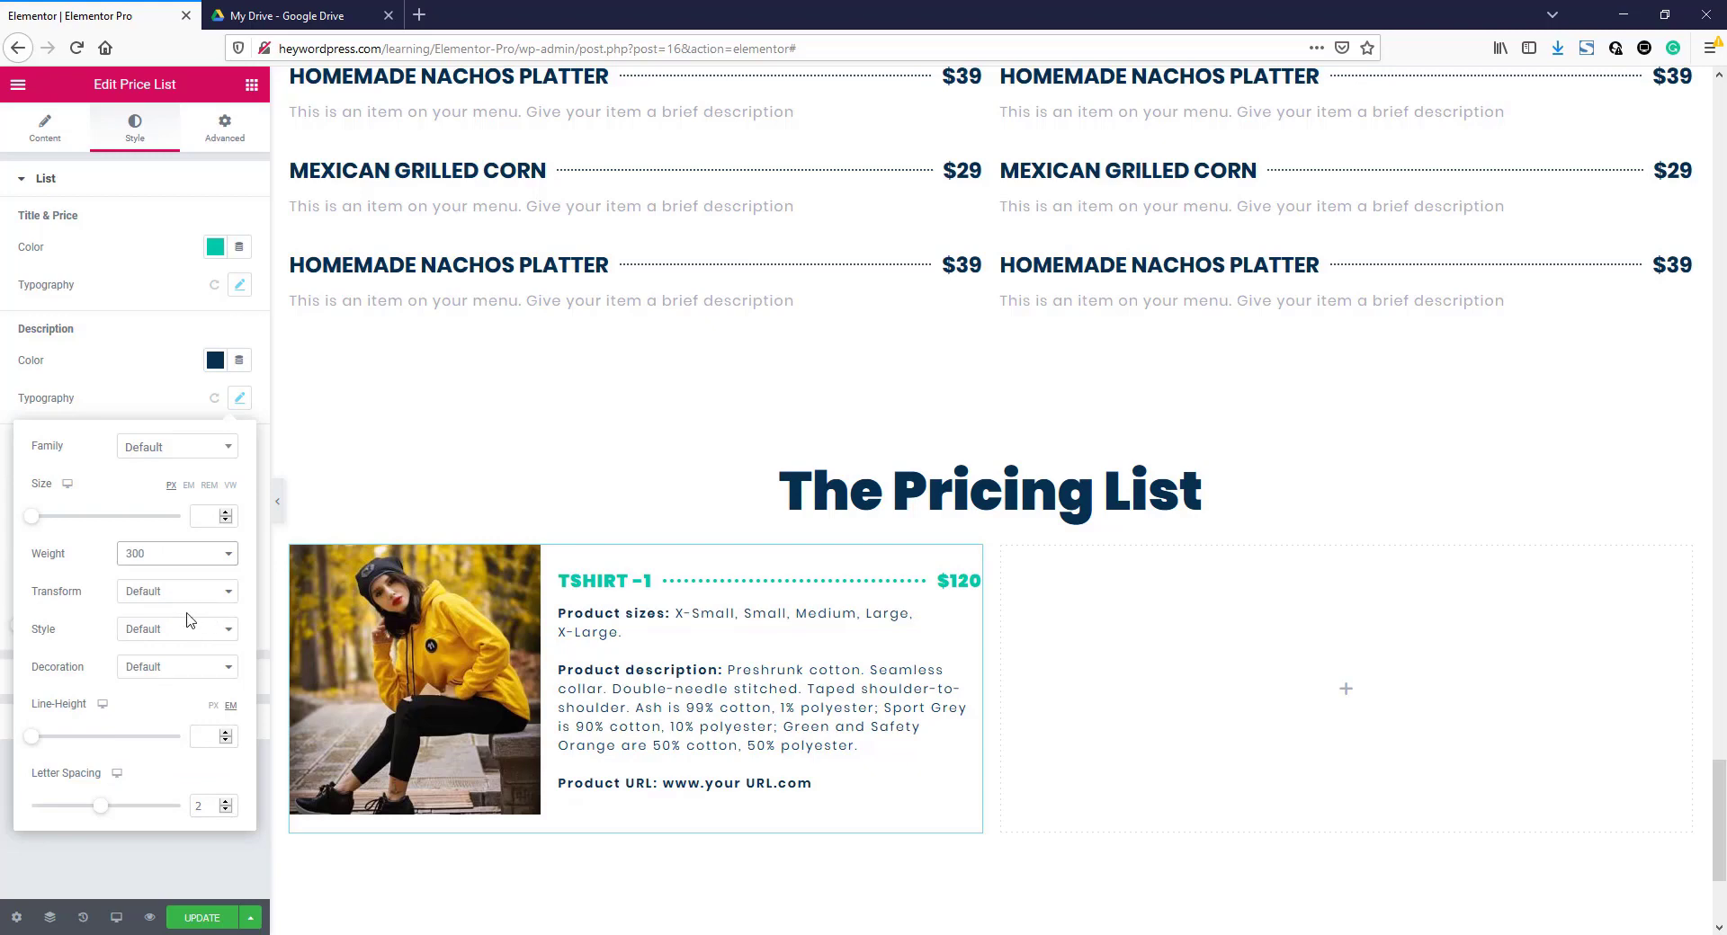
click(362, 389)
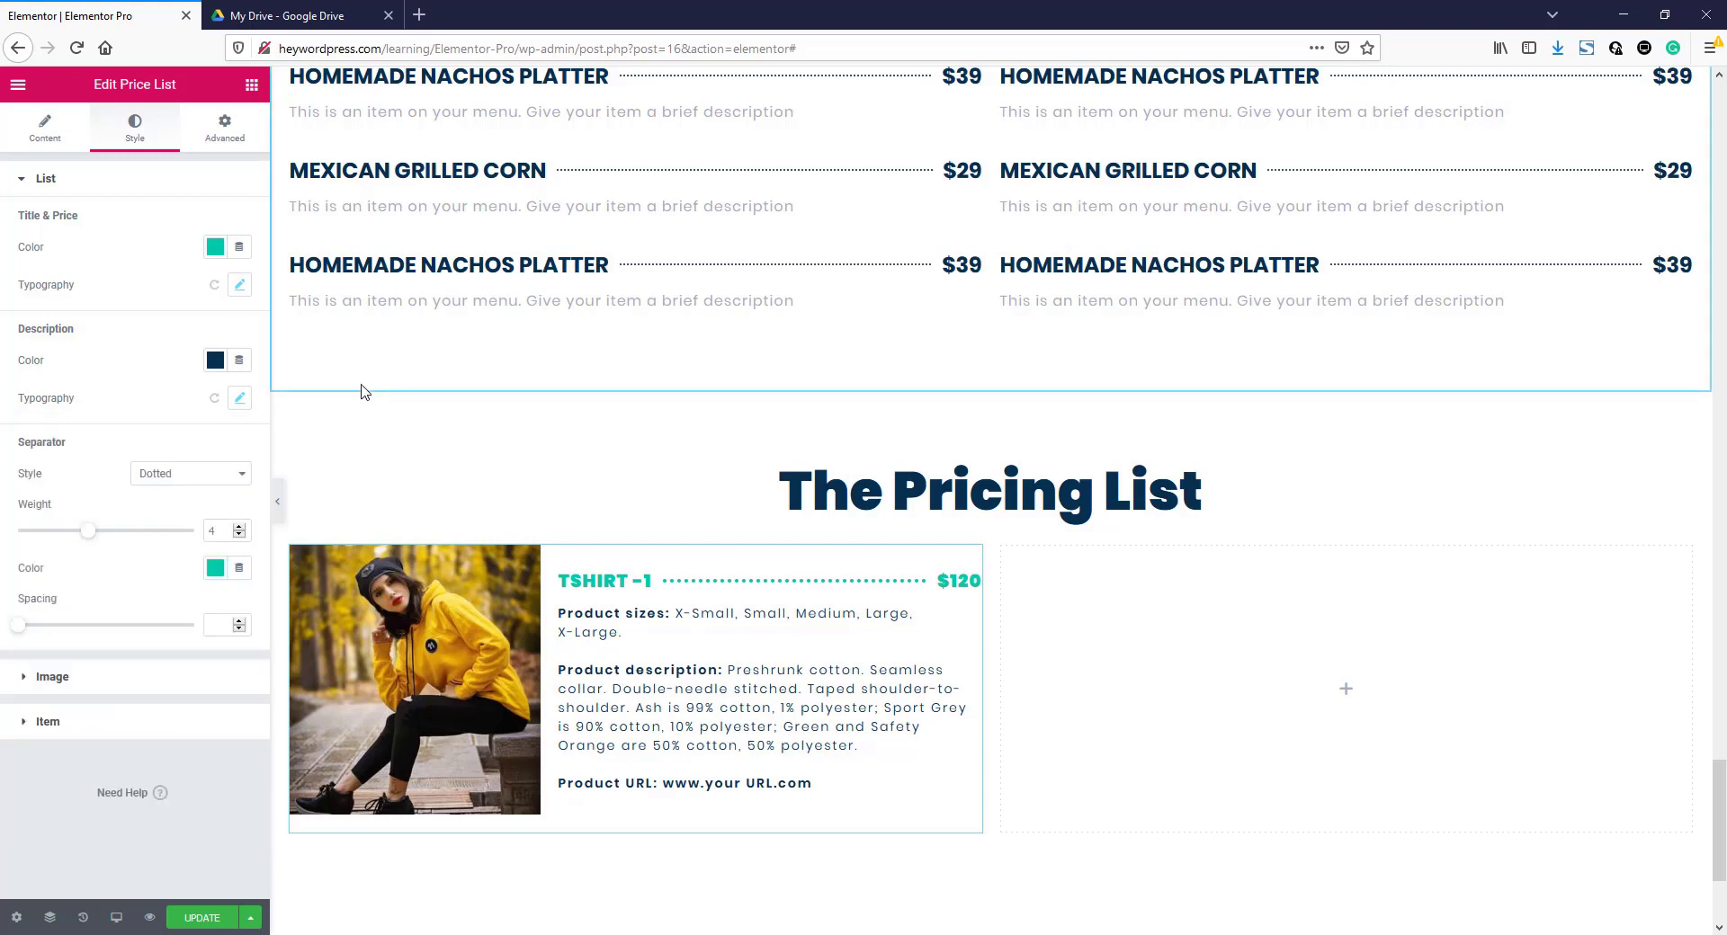
- Duplicate the Tshirt -1 list item twice to make three items
click(45, 133)
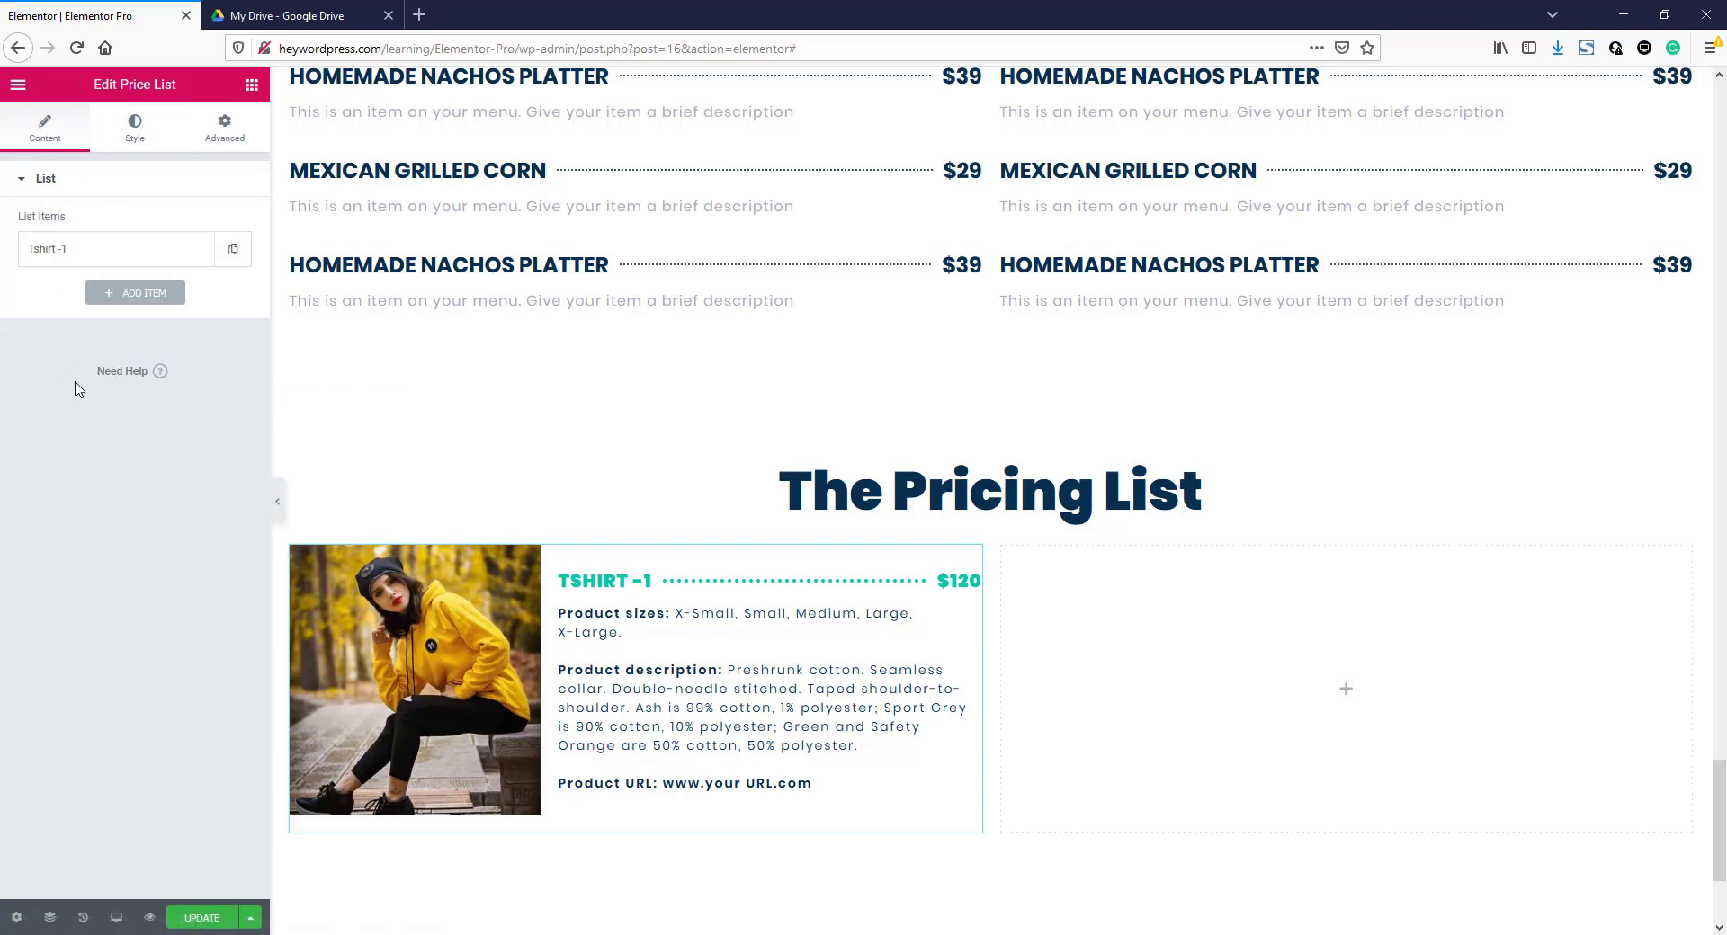
click(232, 250)
click(204, 298)
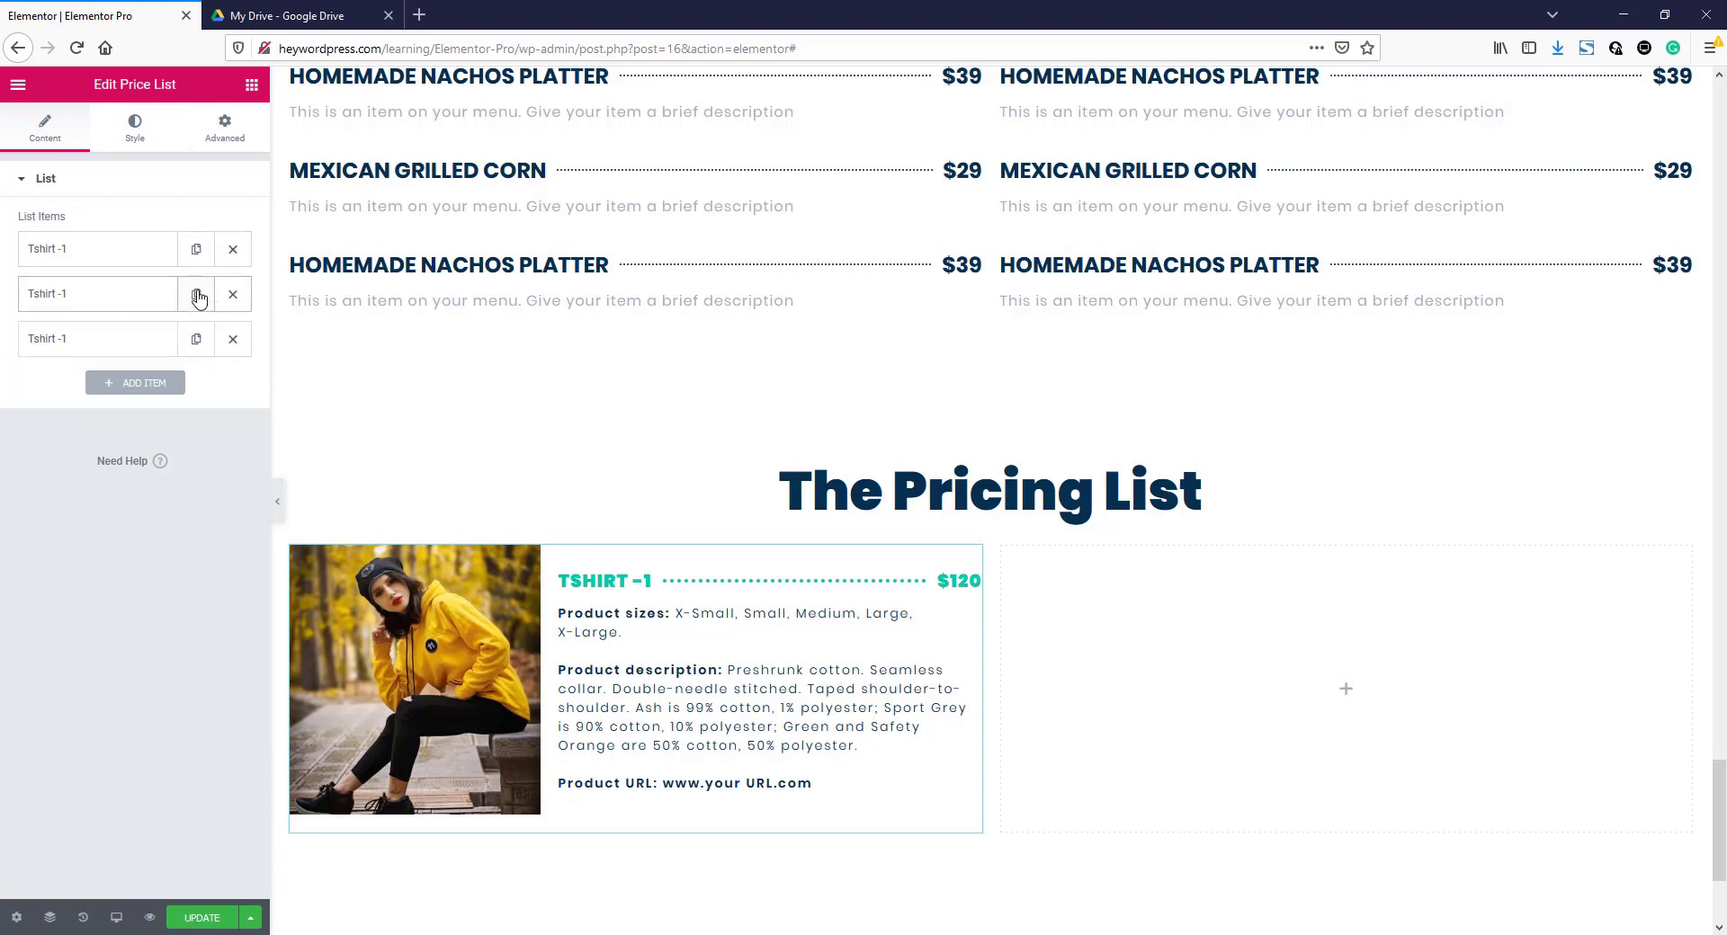
- Change the second item's image to the black "Hope" T-shirt photo and its title to "Tshirt -2"
click(91, 301)
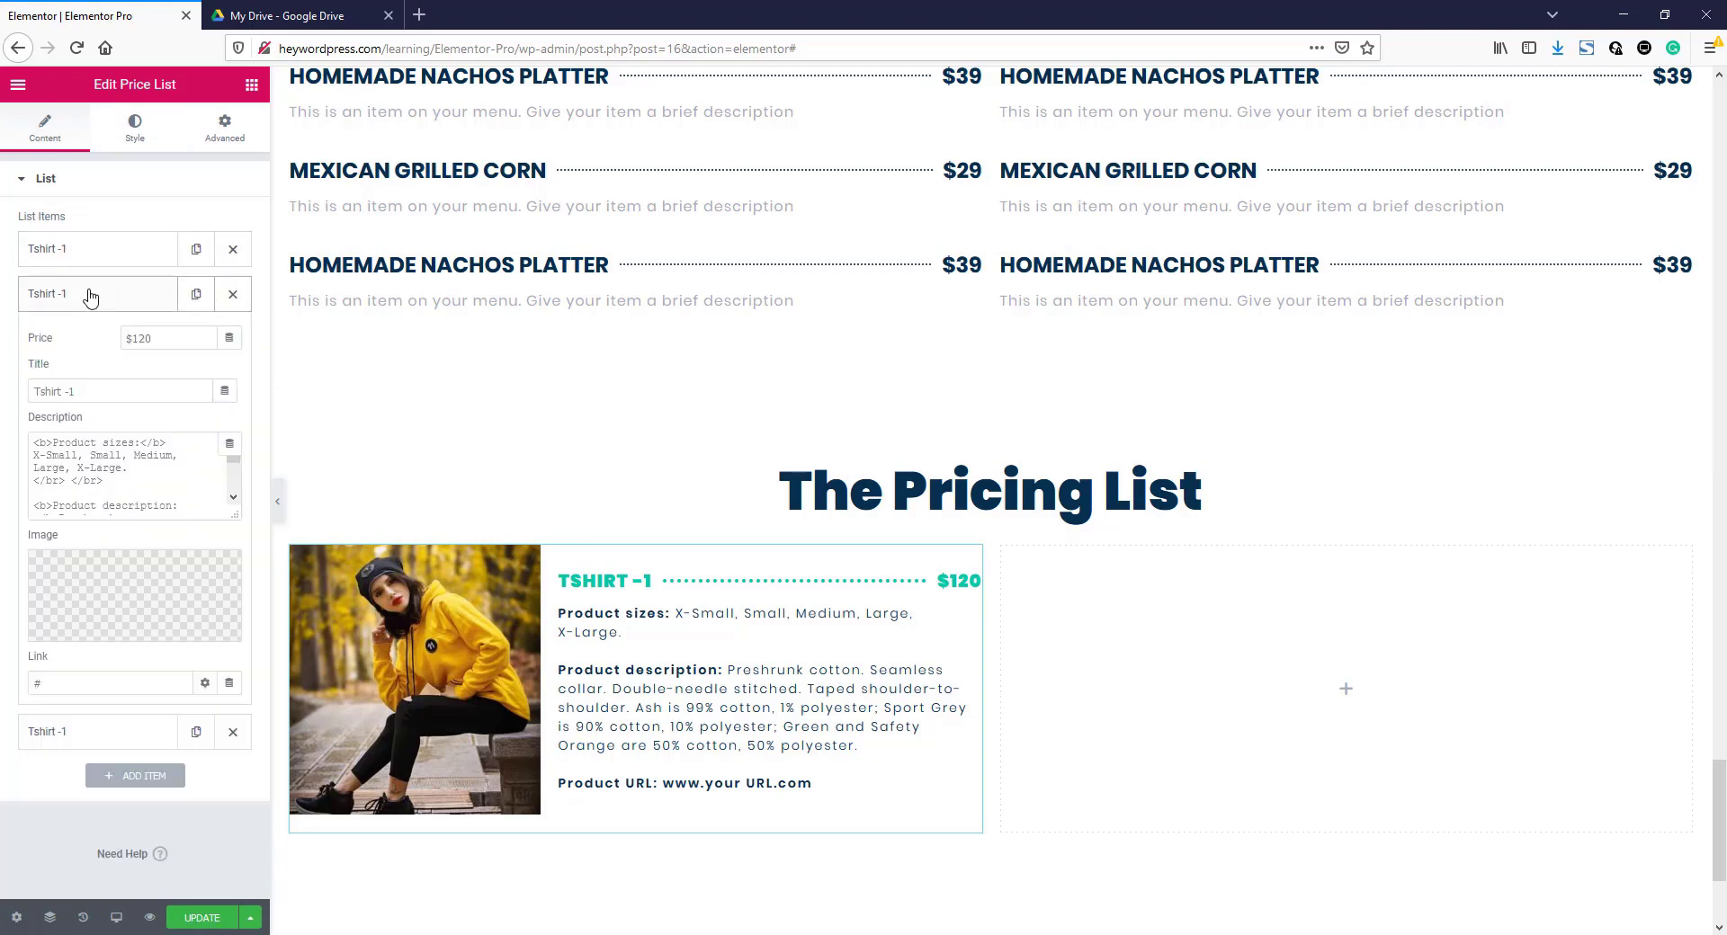
click(99, 580)
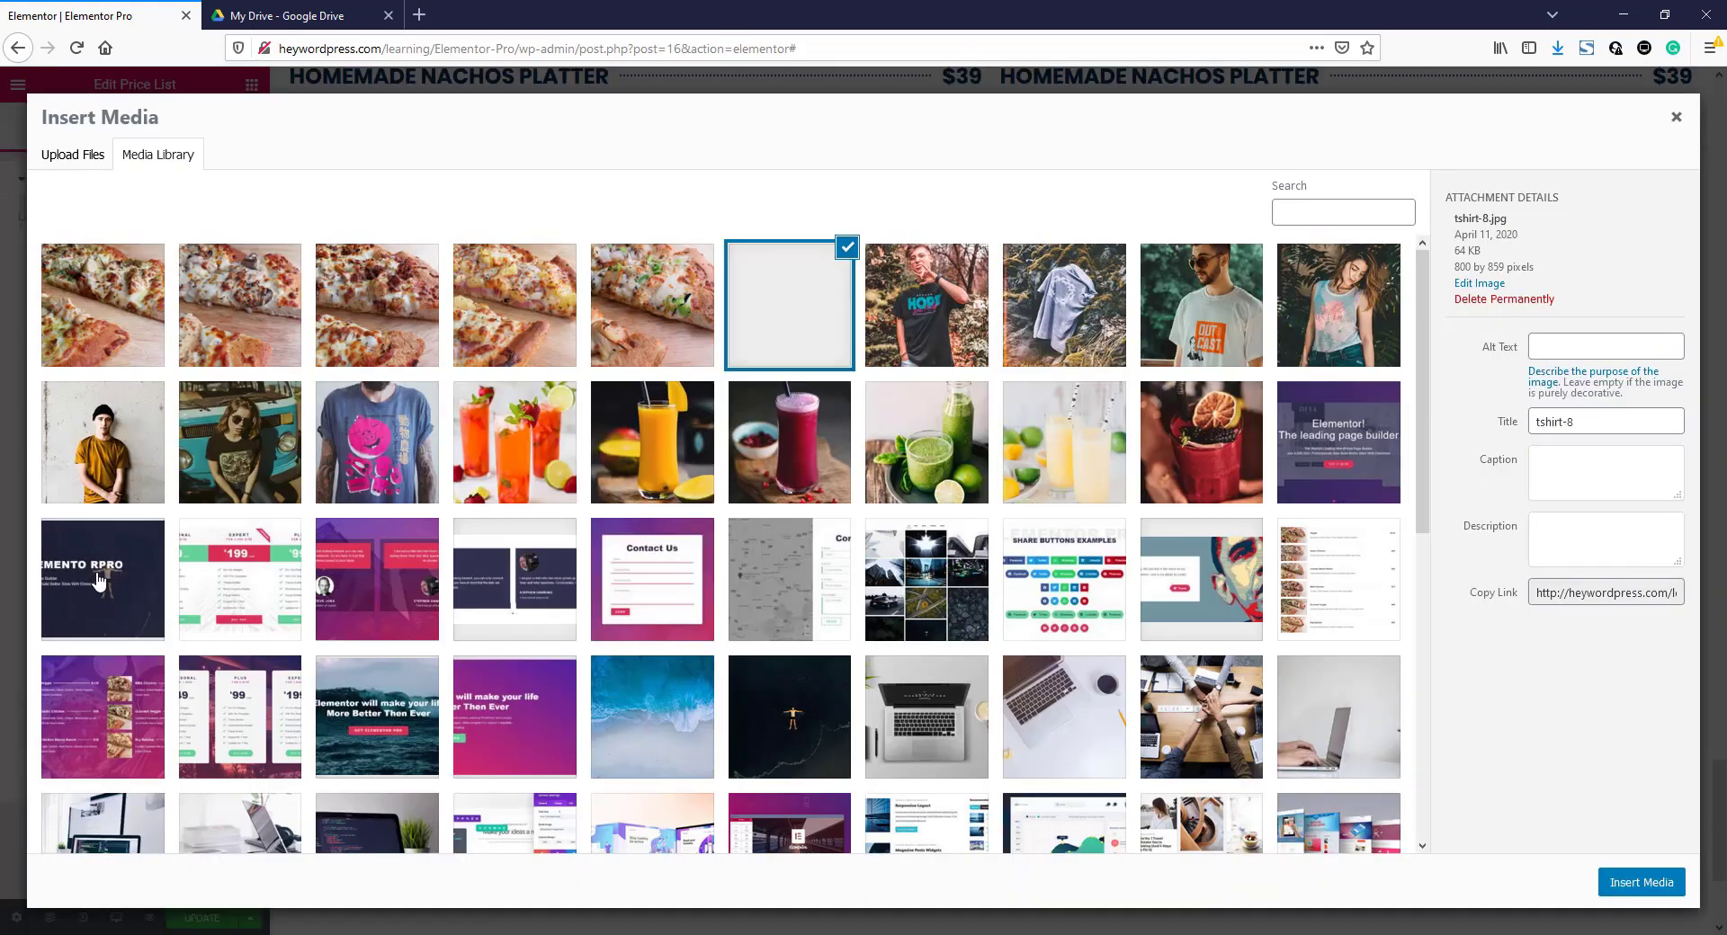
click(916, 306)
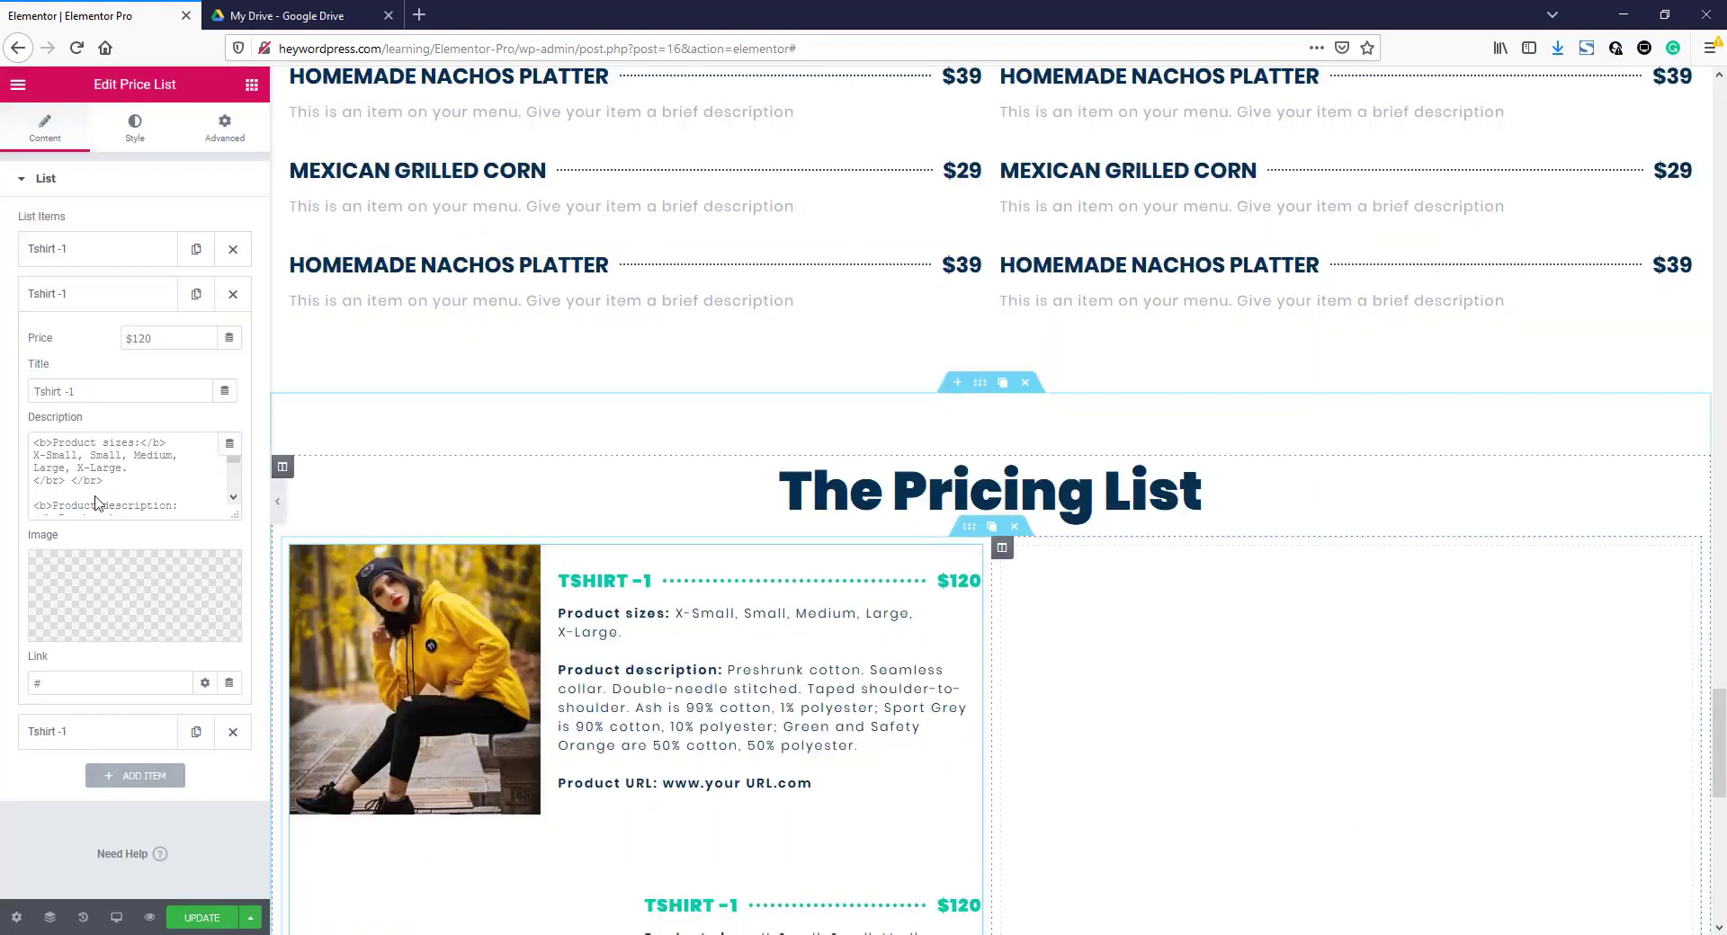
click(1630, 882)
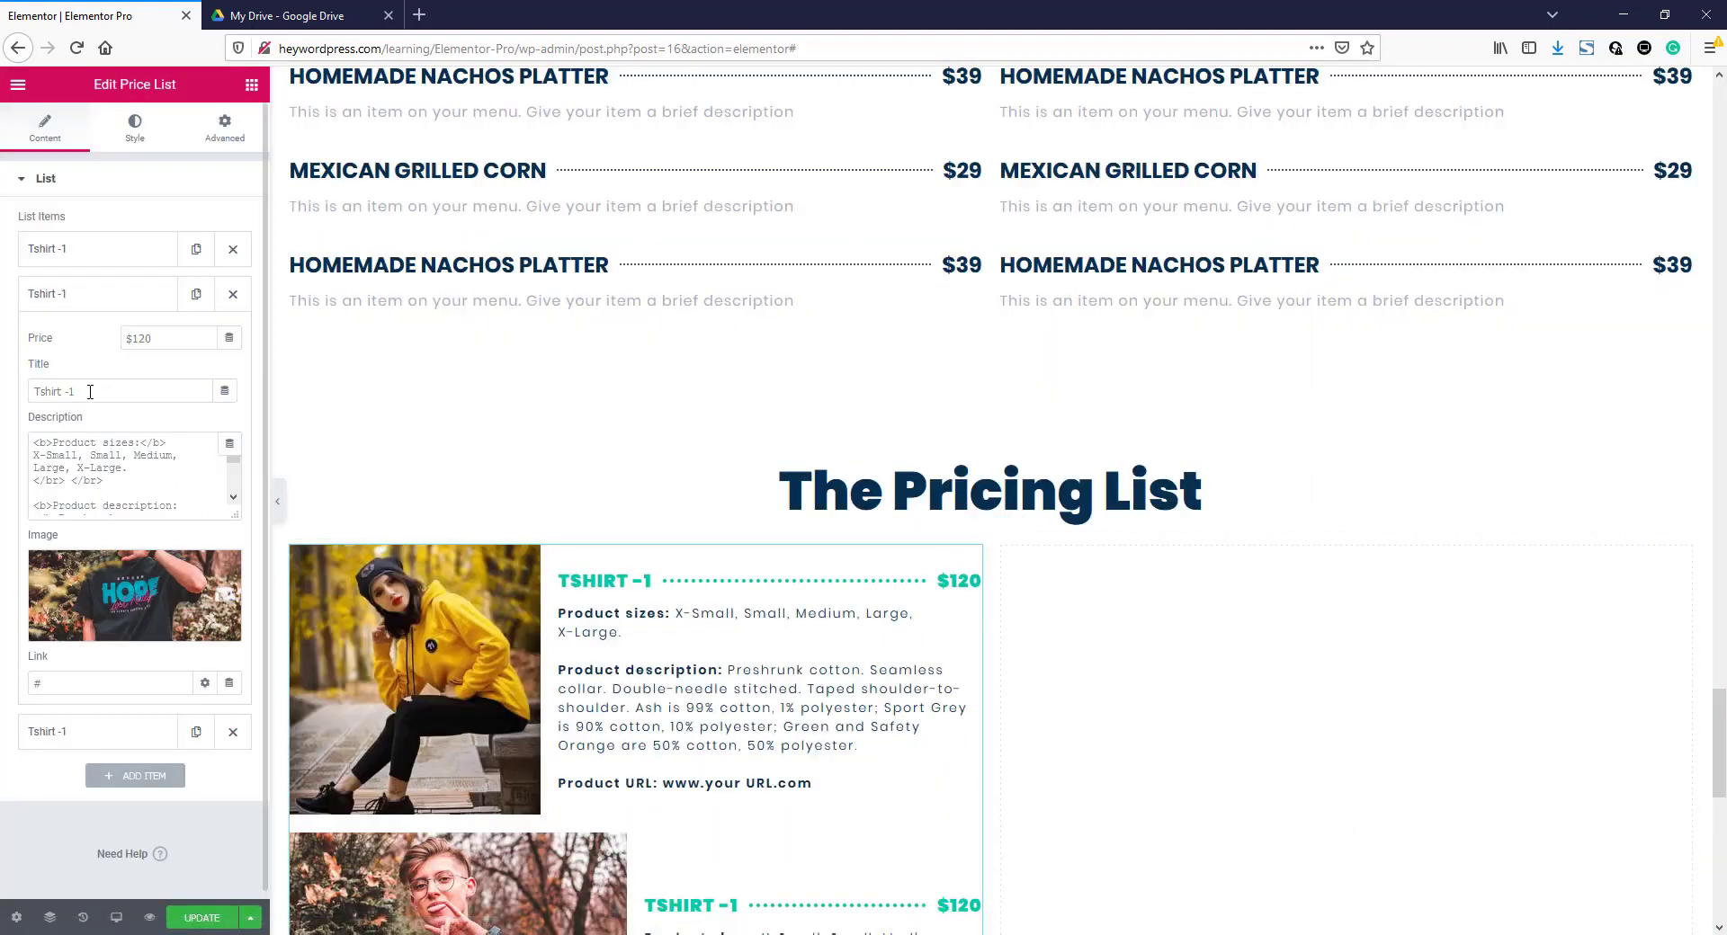
click(90, 392)
key(BackSpace)
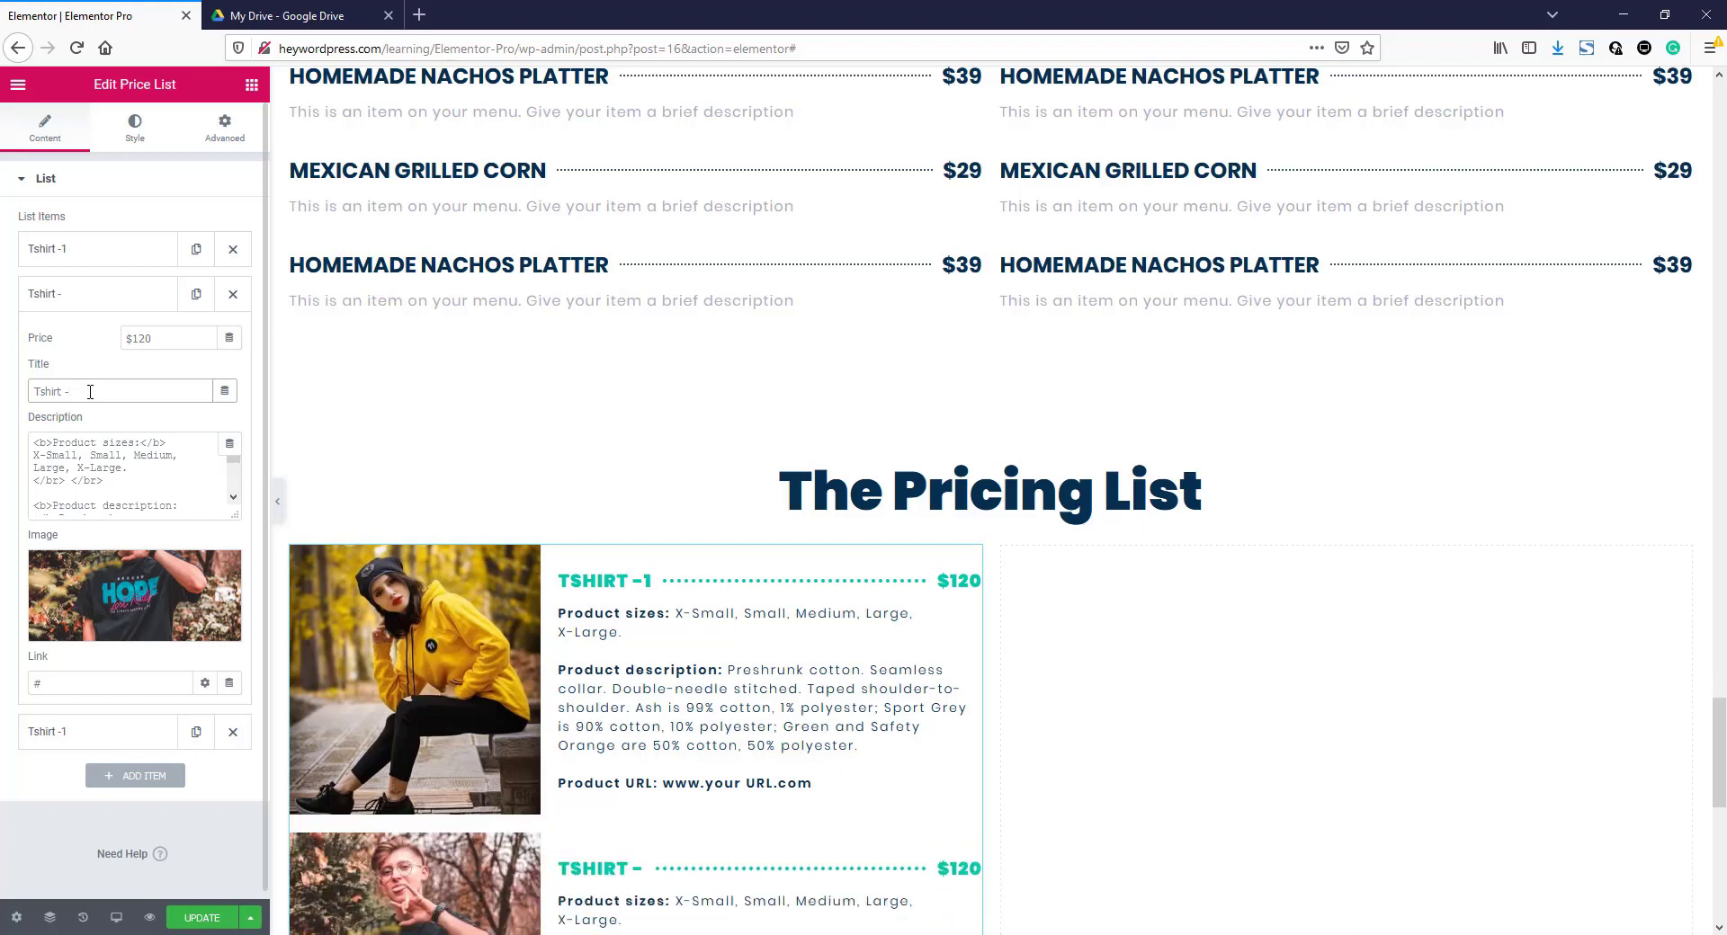
text(2)
- Title the third item "Tshirt -3" and replace its image with tshirt-6.jpg
scroll(652, 683, down, 1)
scroll(652, 683, down, 5)
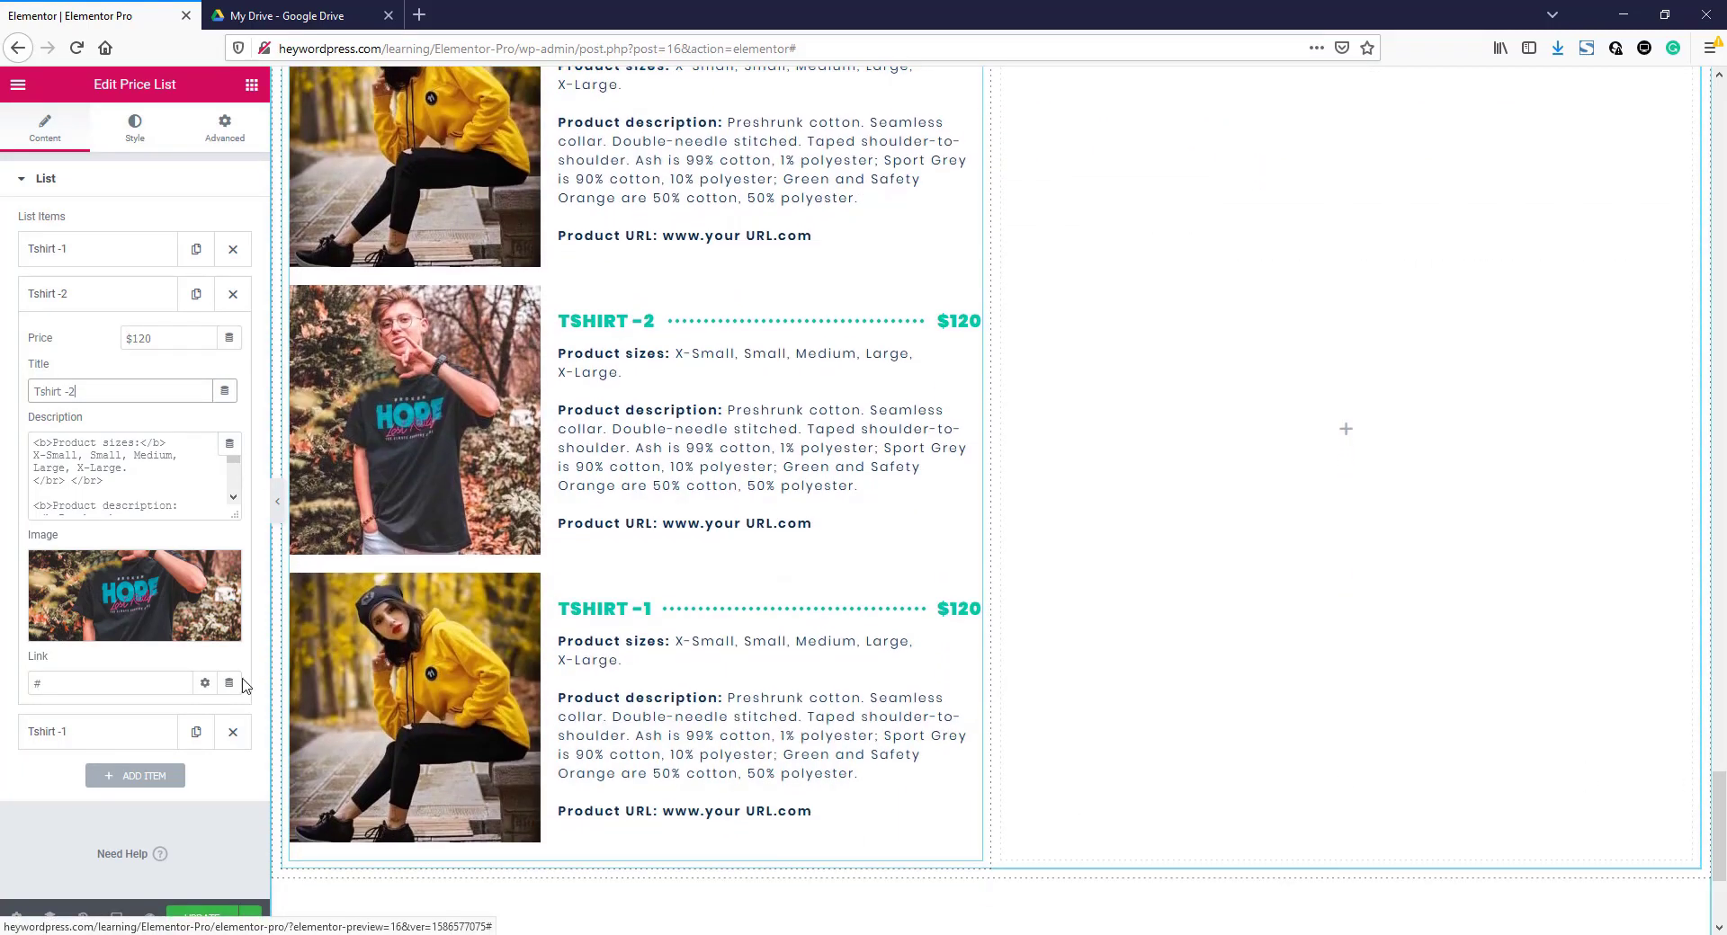
click(76, 731)
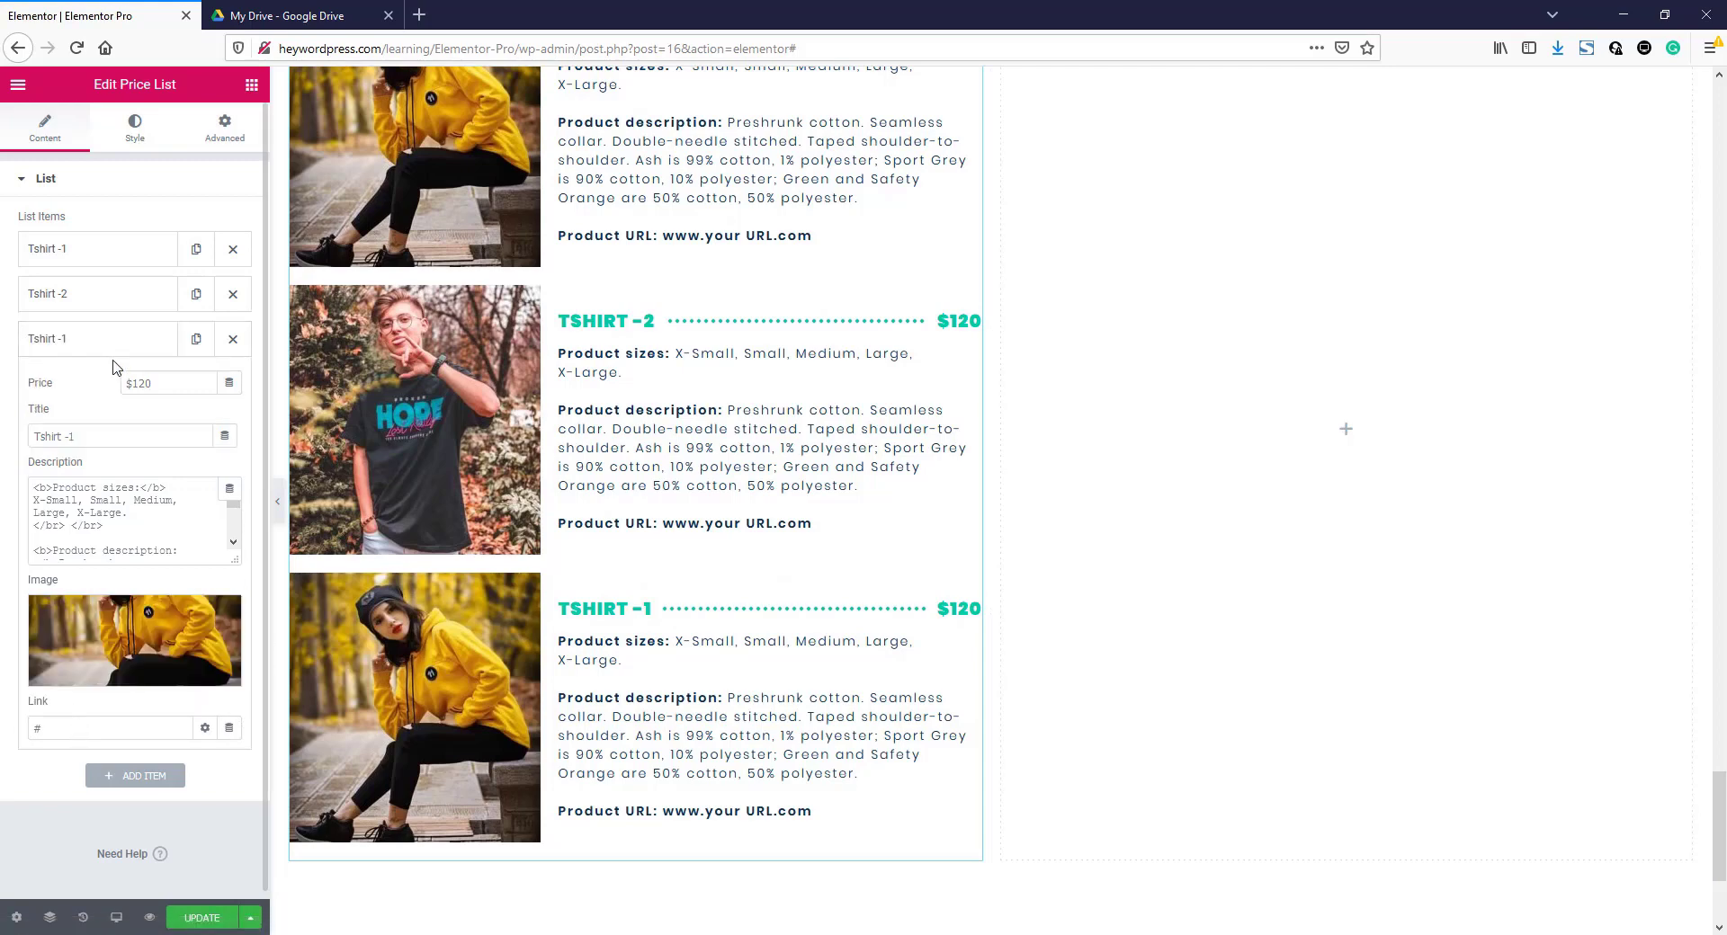
click(83, 437)
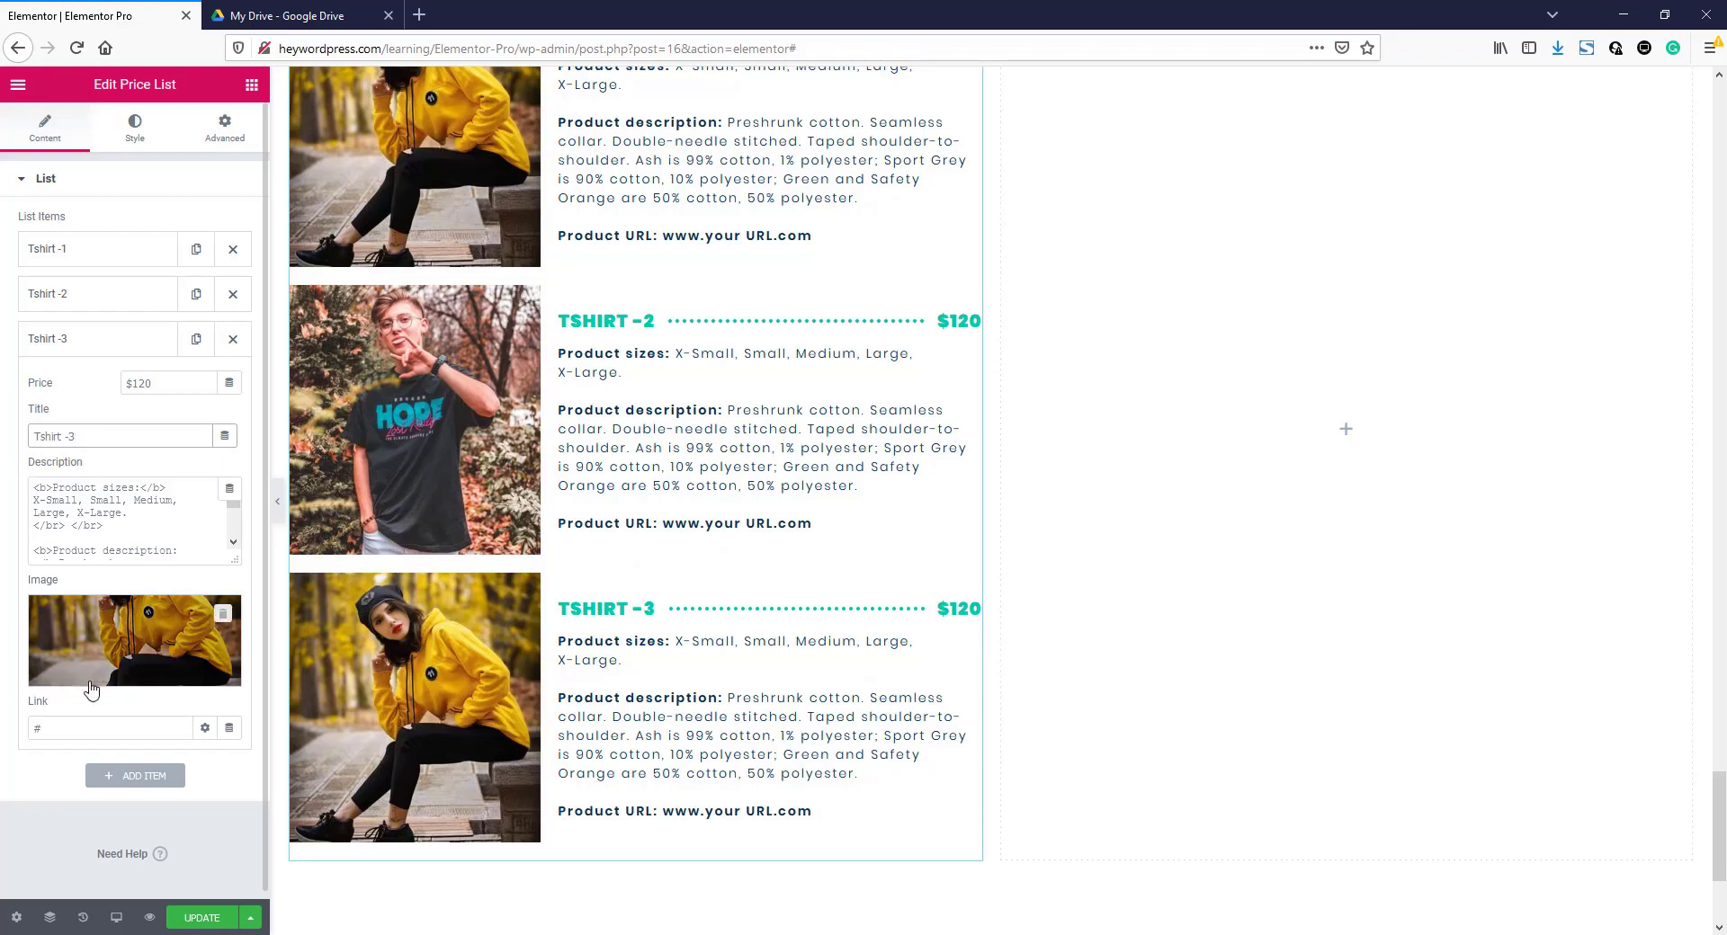
click(99, 640)
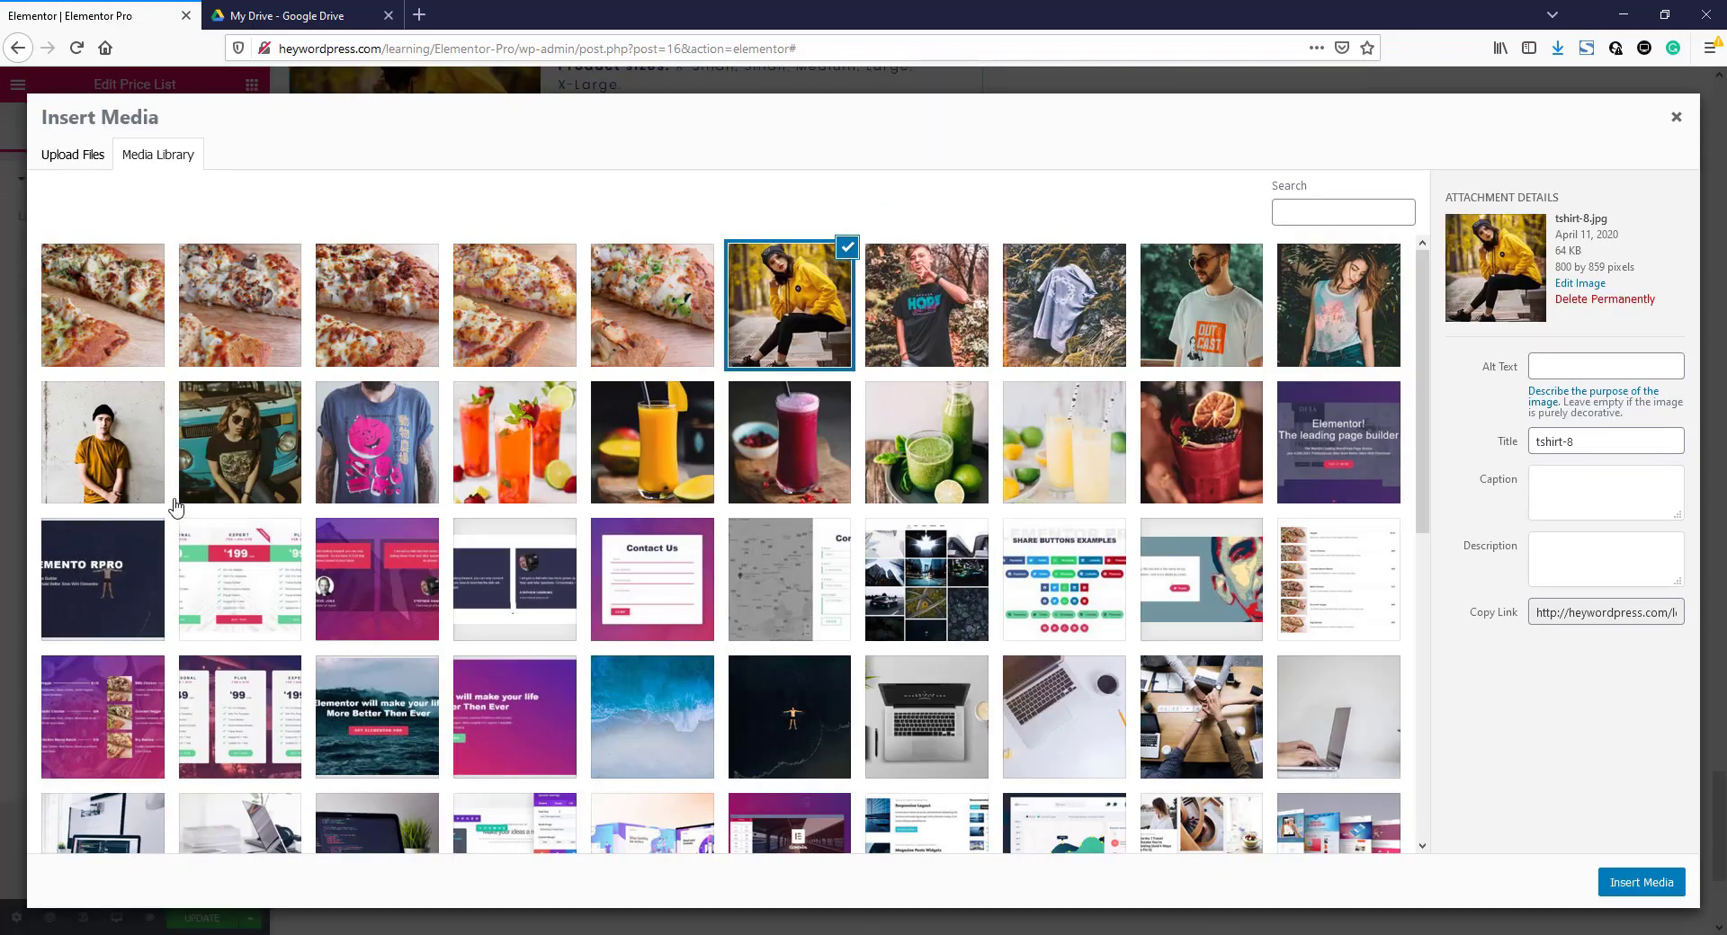
click(1057, 316)
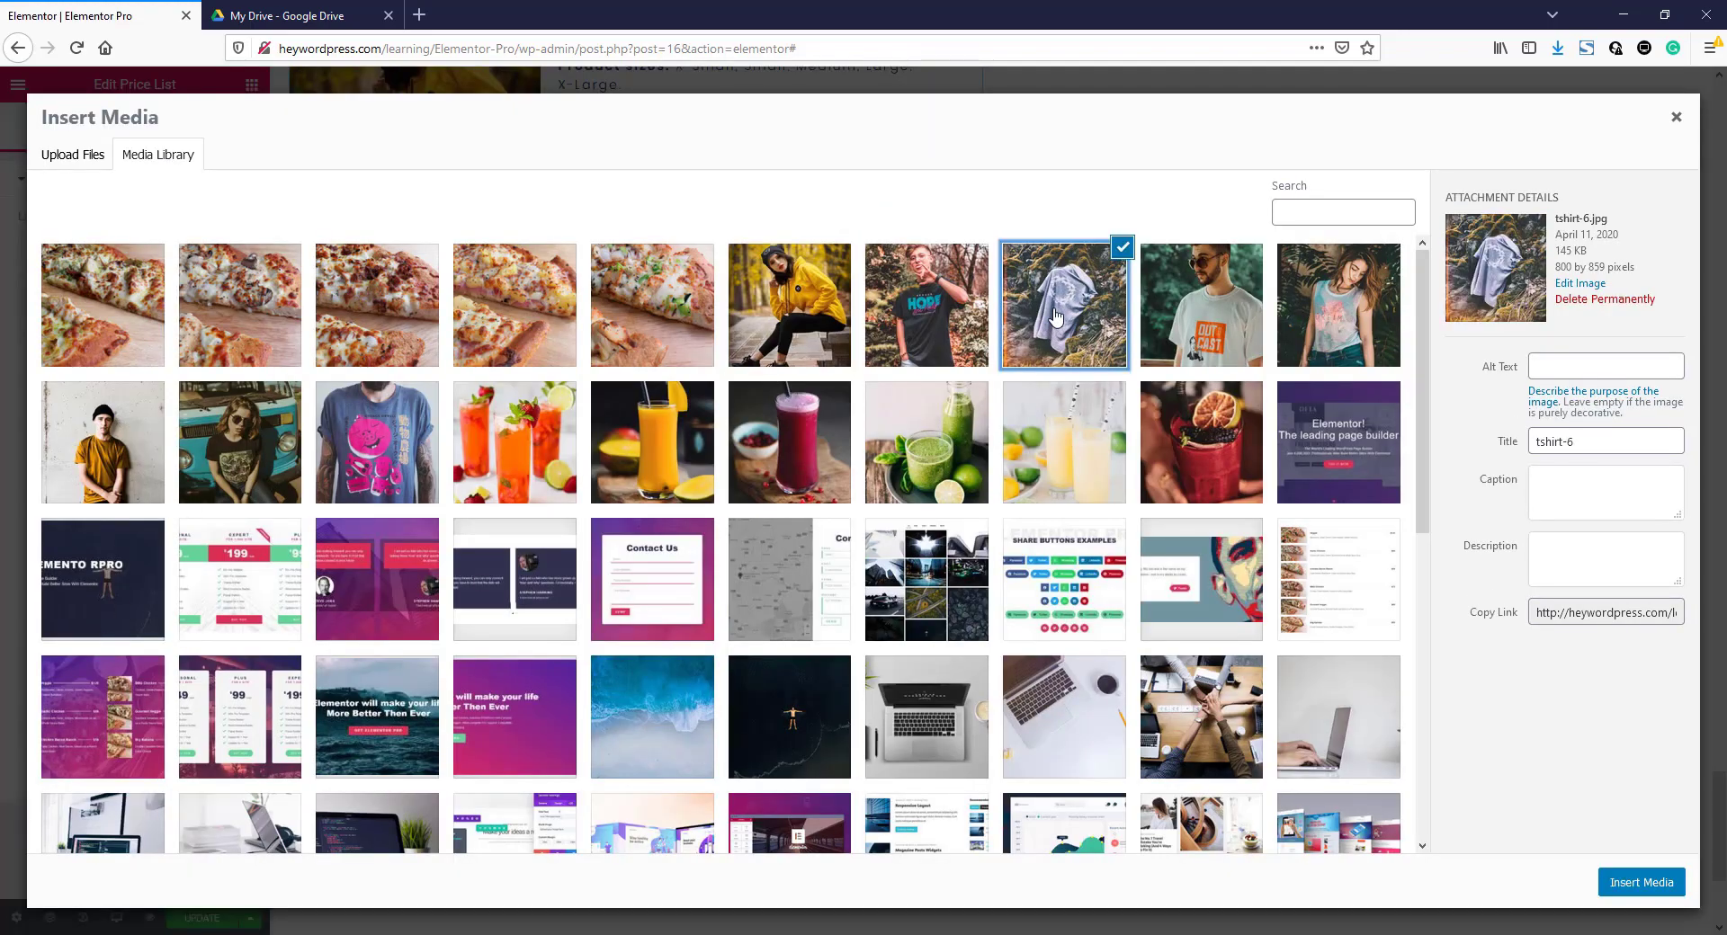
click(1630, 883)
scroll(1492, 809, down, 1)
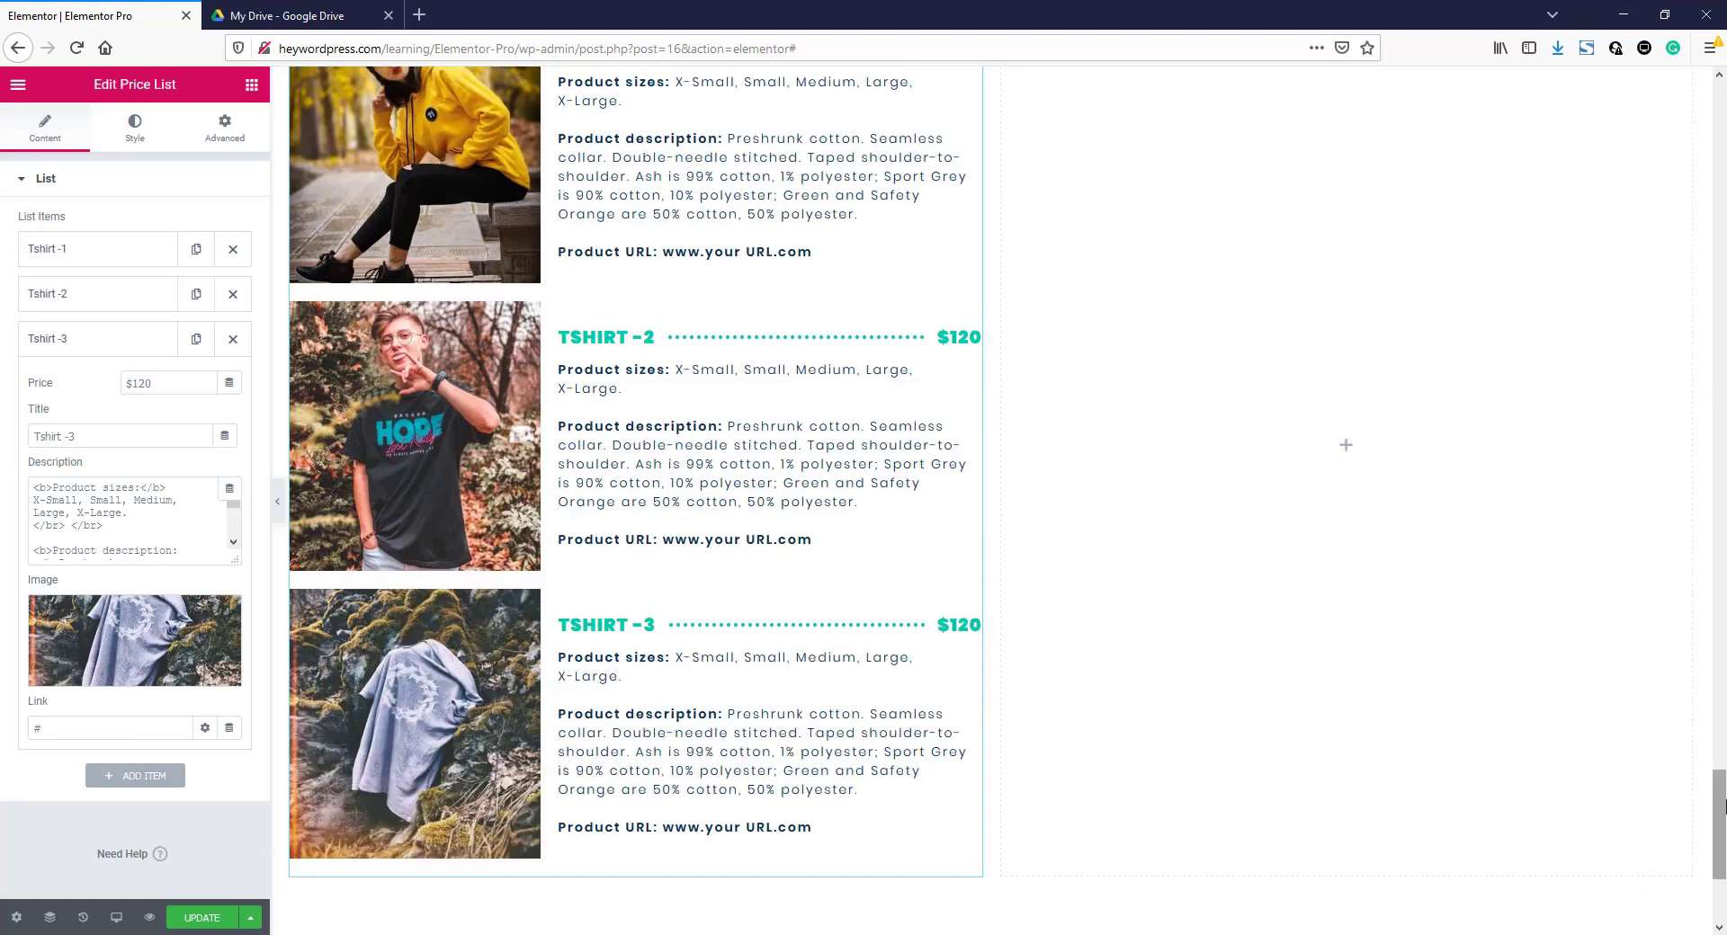
- Copy the finished T-shirt price list and paste it into the empty column beside it
scroll(1719, 803, up, 1)
scroll(1720, 807, up, 4)
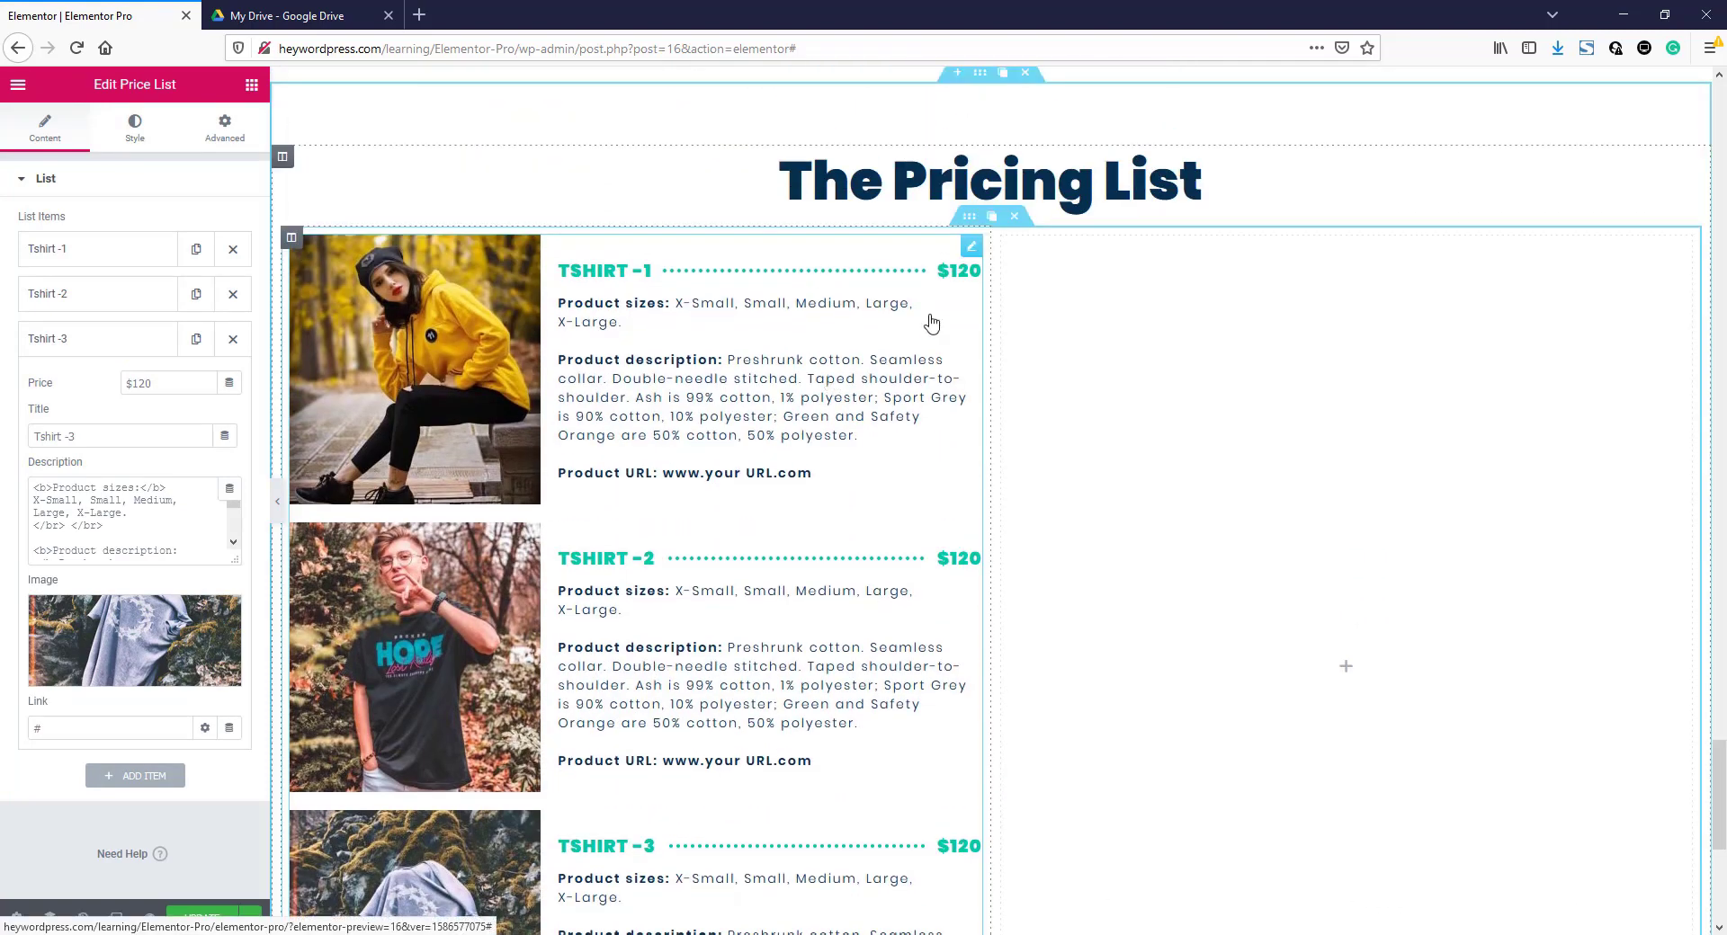
right_click(969, 251)
click(992, 326)
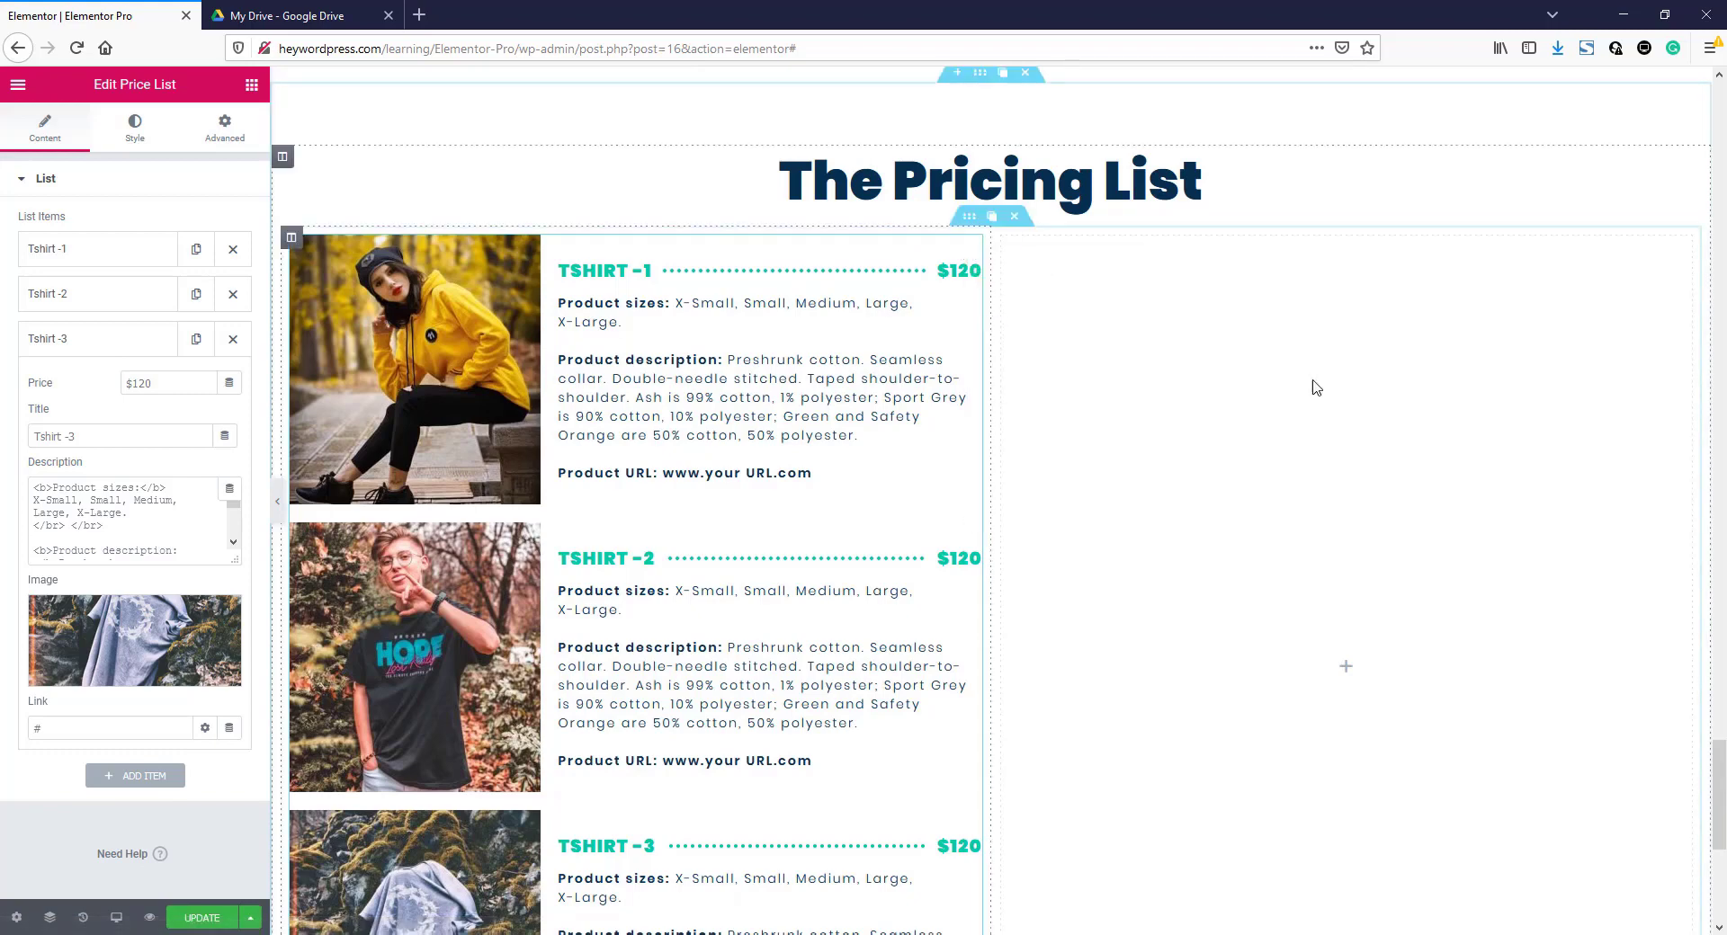
right_click(1309, 468)
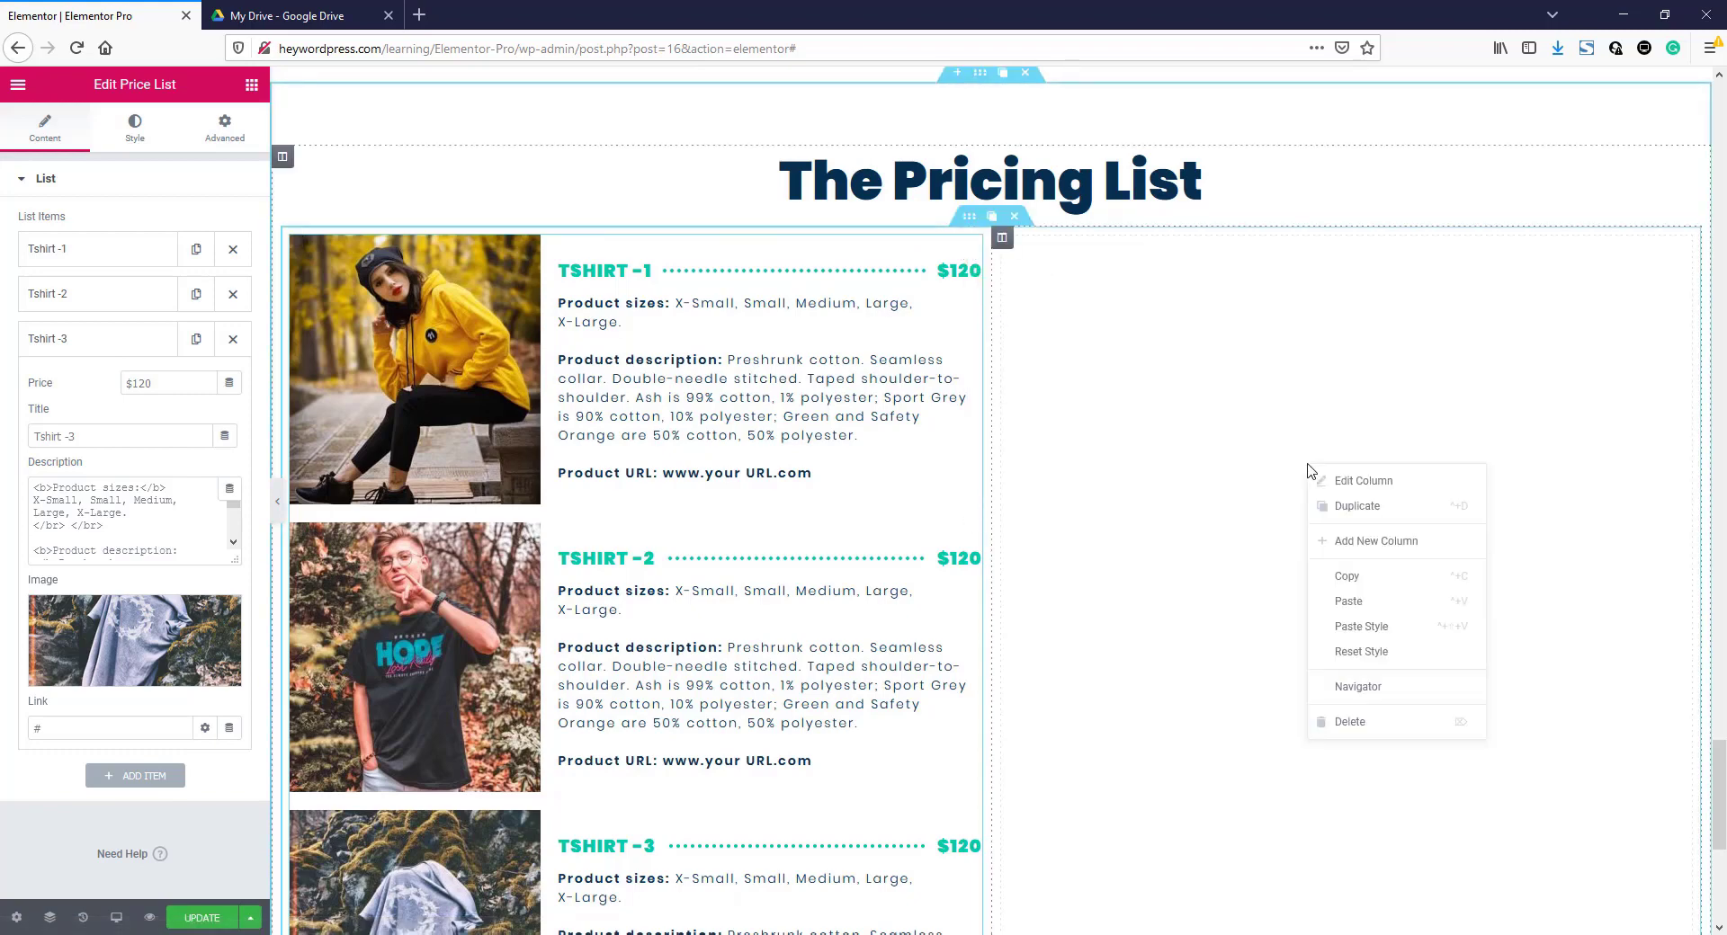
click(1346, 602)
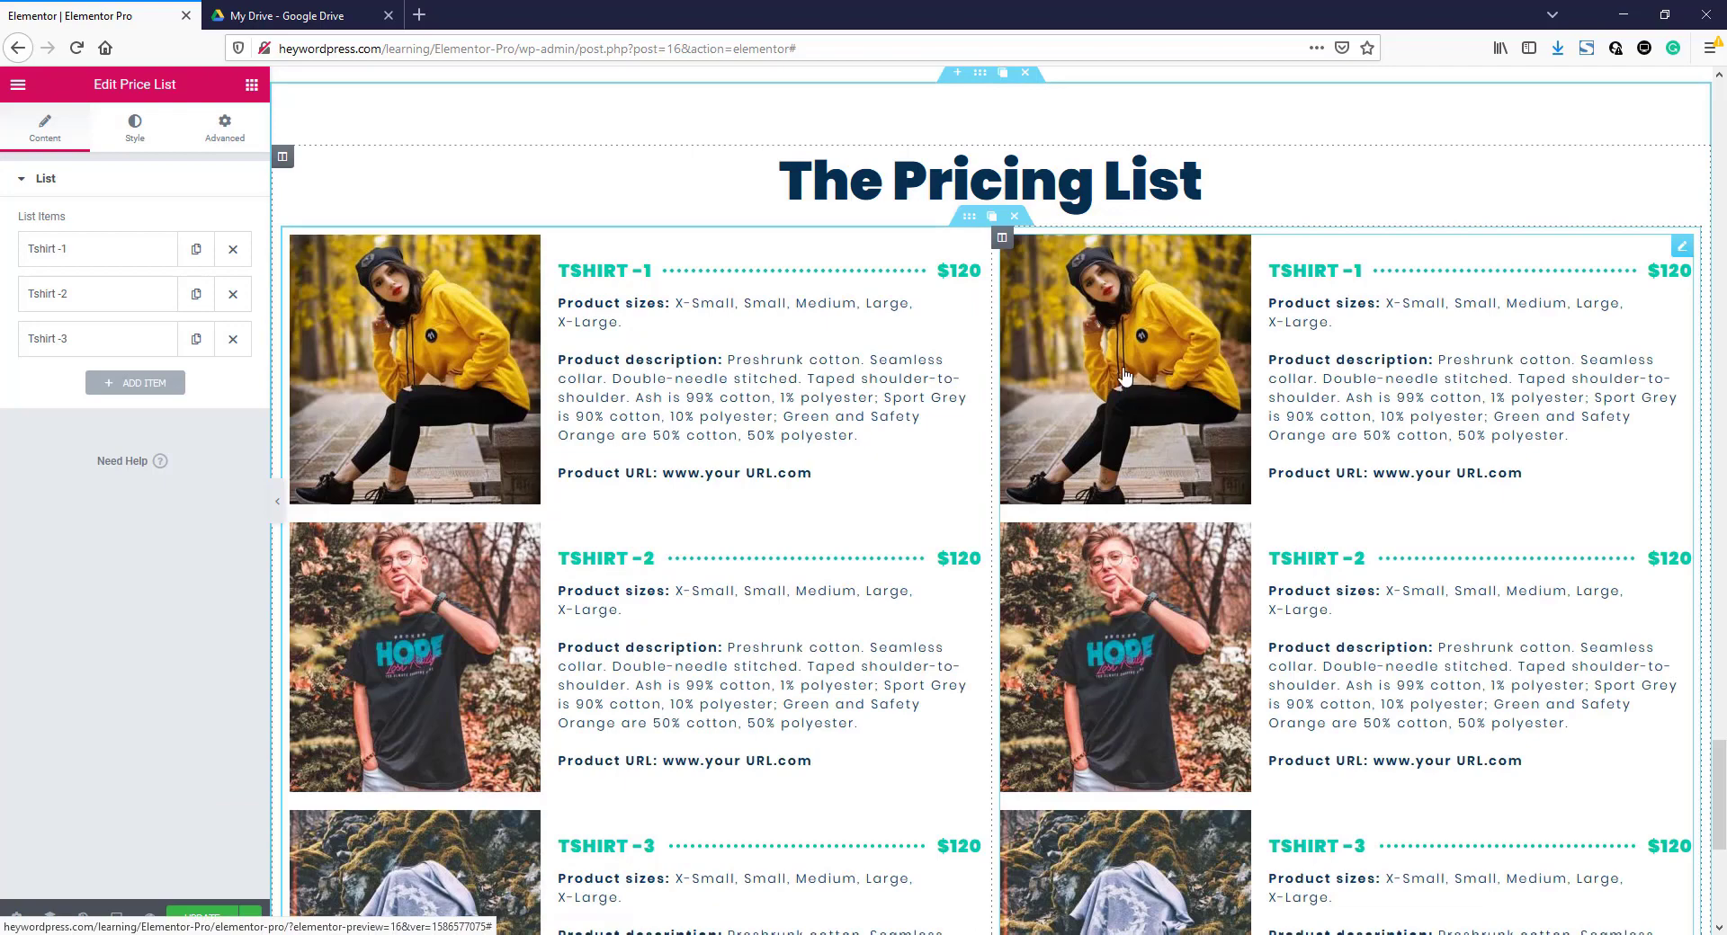
- Replace the first item's image in the pasted list with the photo of the woman in the "Dream" tank top
click(83, 252)
click(88, 521)
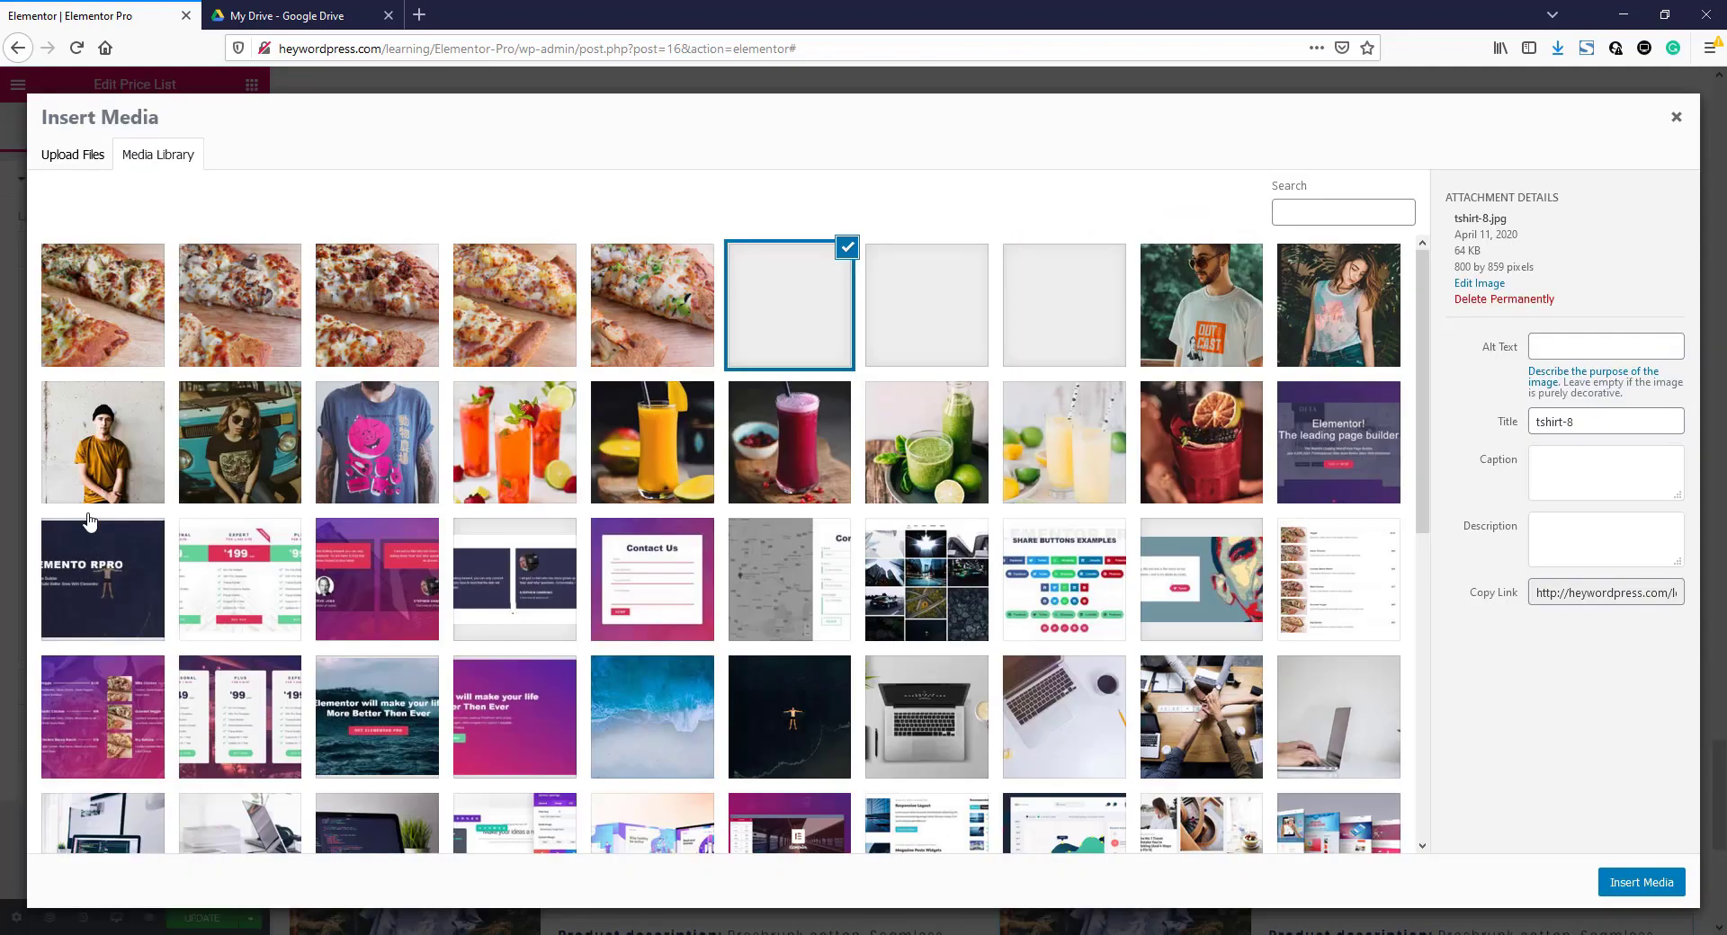
click(1337, 305)
click(1630, 882)
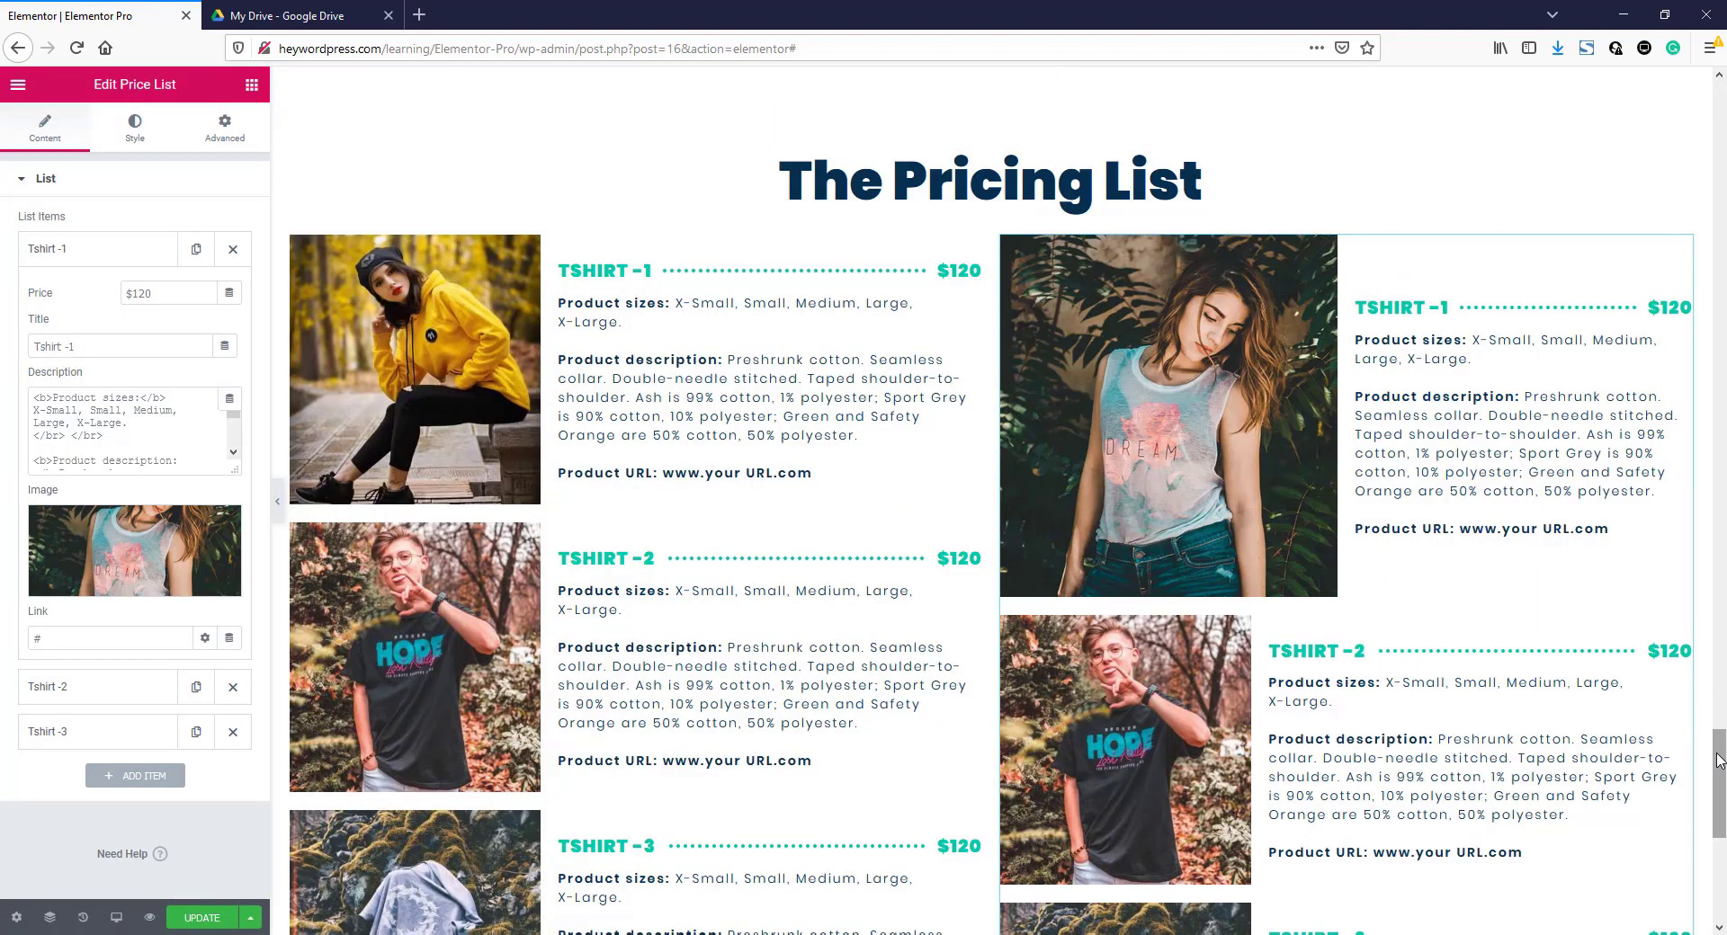
- Replace the Tshirt -2 image in the pasted list with the photo of the man in the mustard T-shirt and black beanie
scroll(1566, 745, down, 3)
click(90, 249)
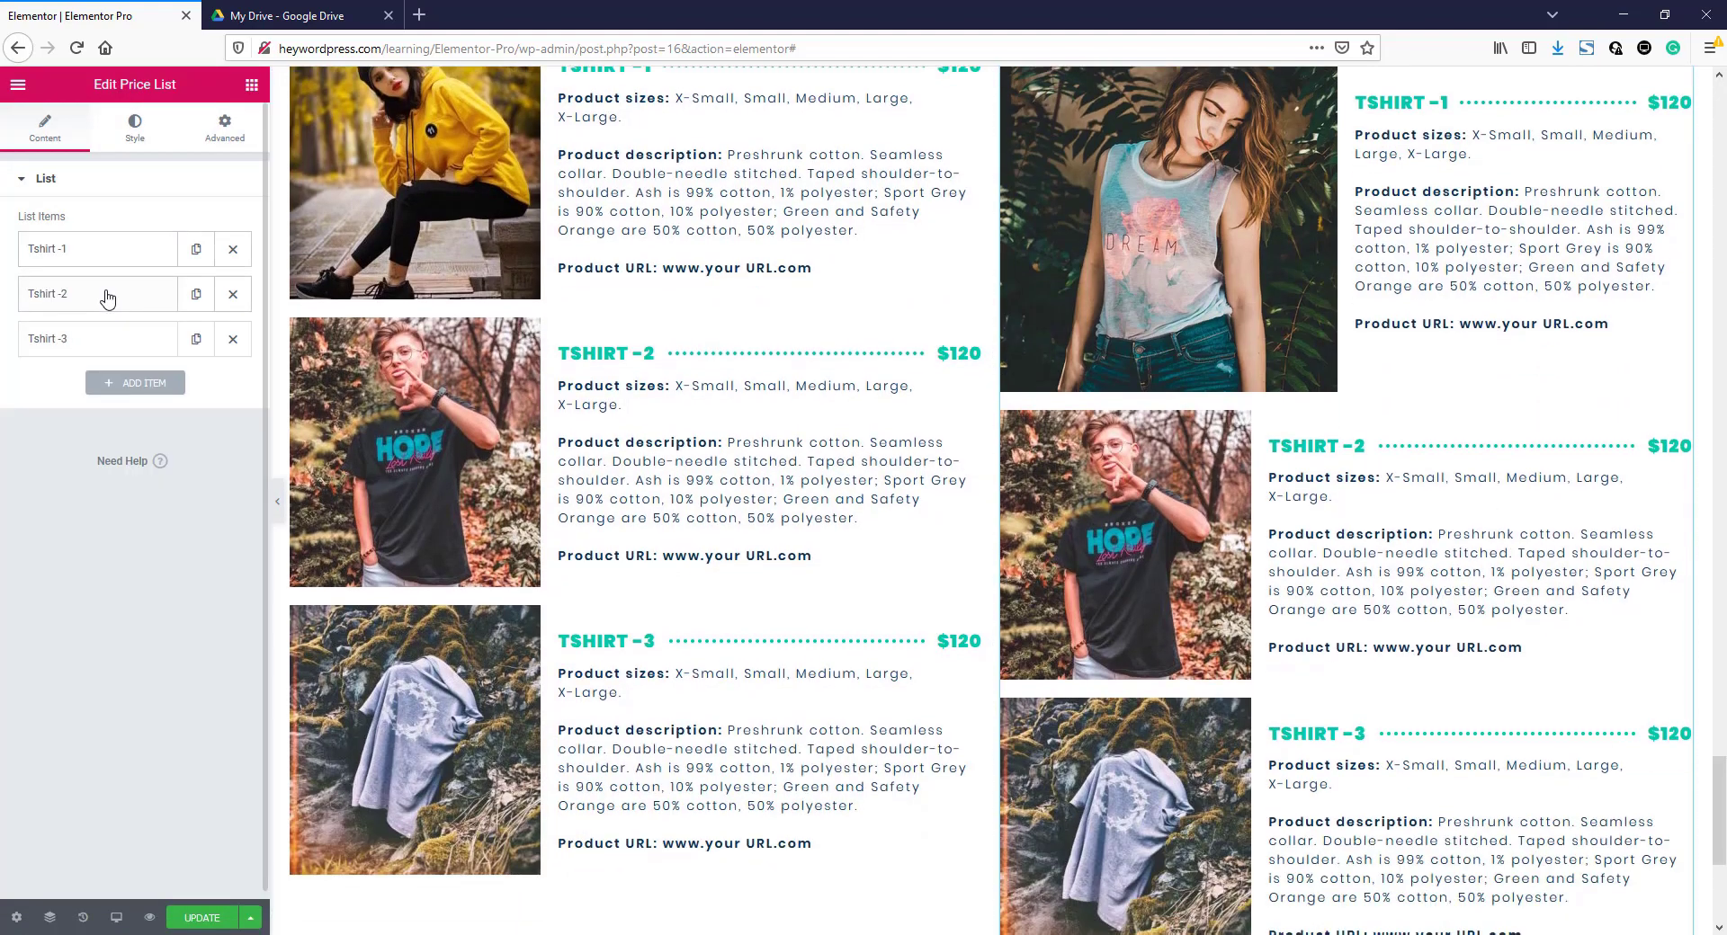
click(108, 294)
click(126, 591)
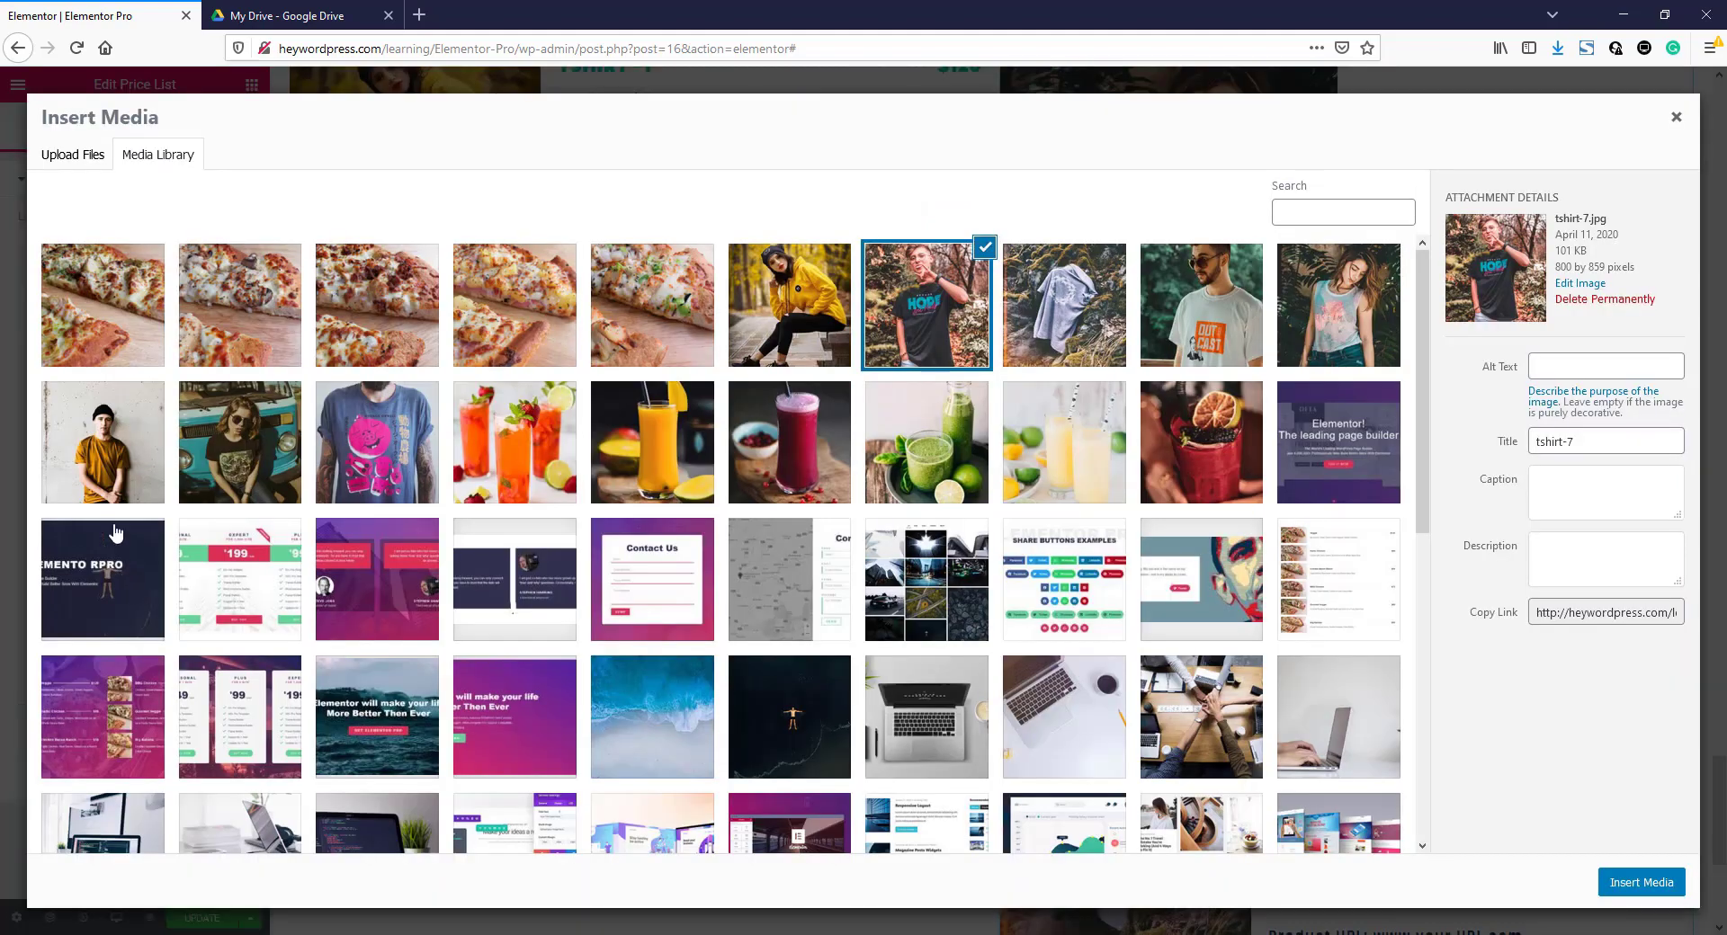
click(102, 441)
click(1641, 883)
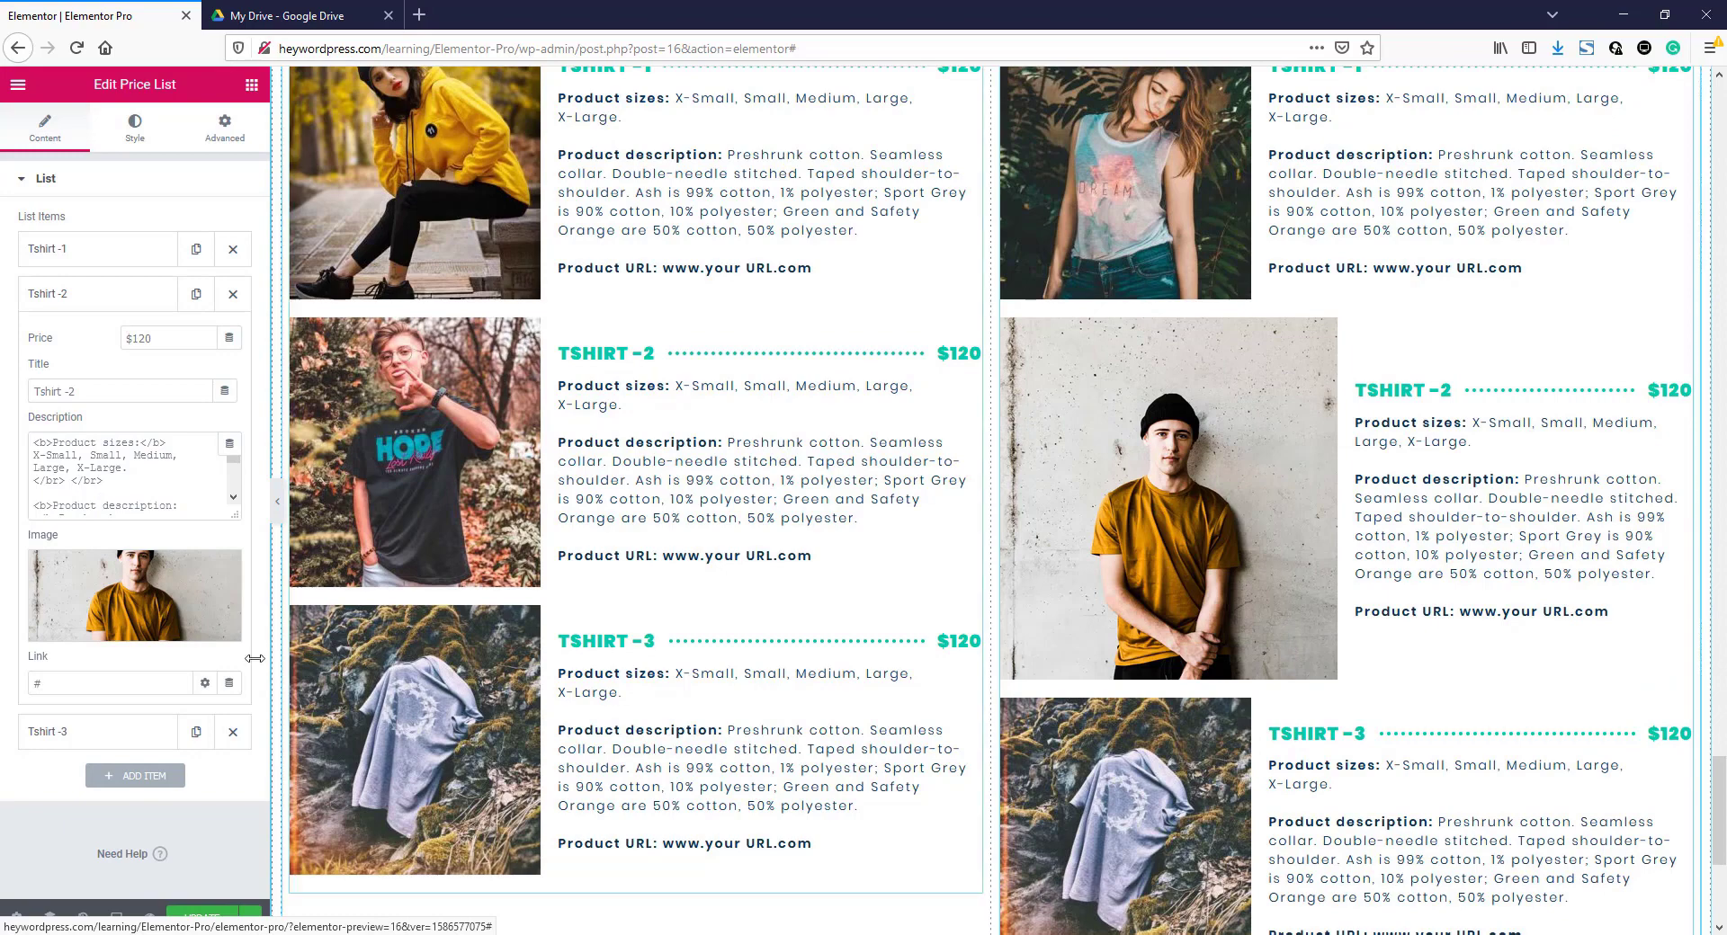
- Replace the Tshirt -3 image in the pasted list with tshirt-2.jpg
click(71, 731)
click(135, 641)
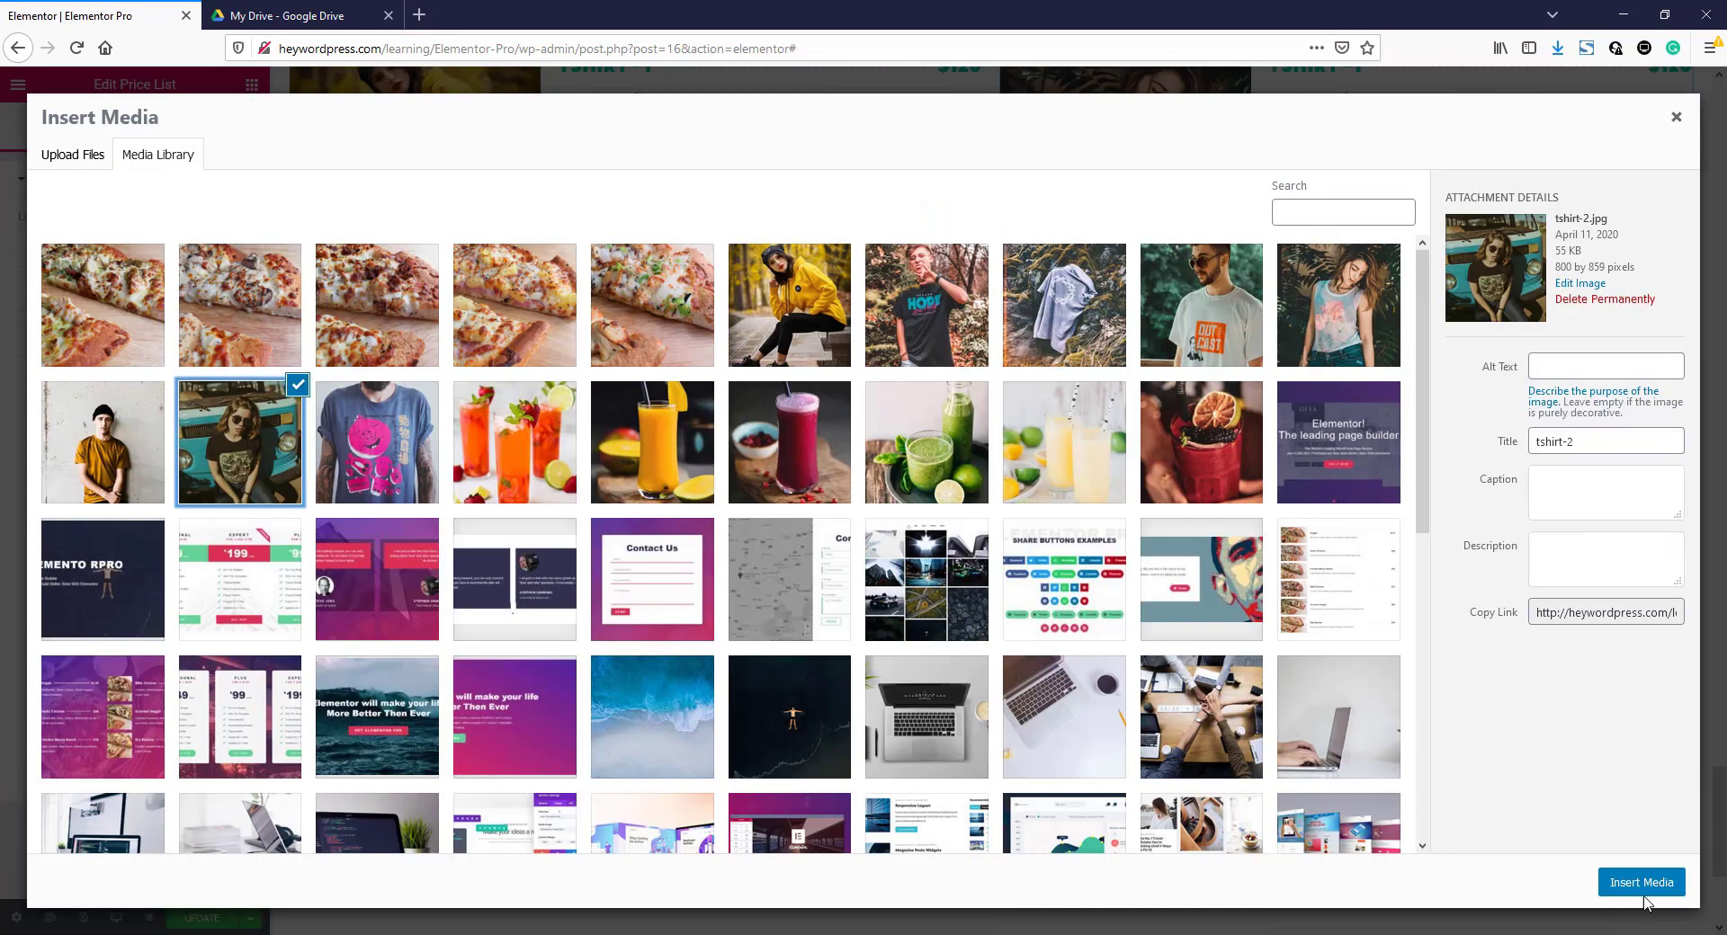
click(1641, 886)
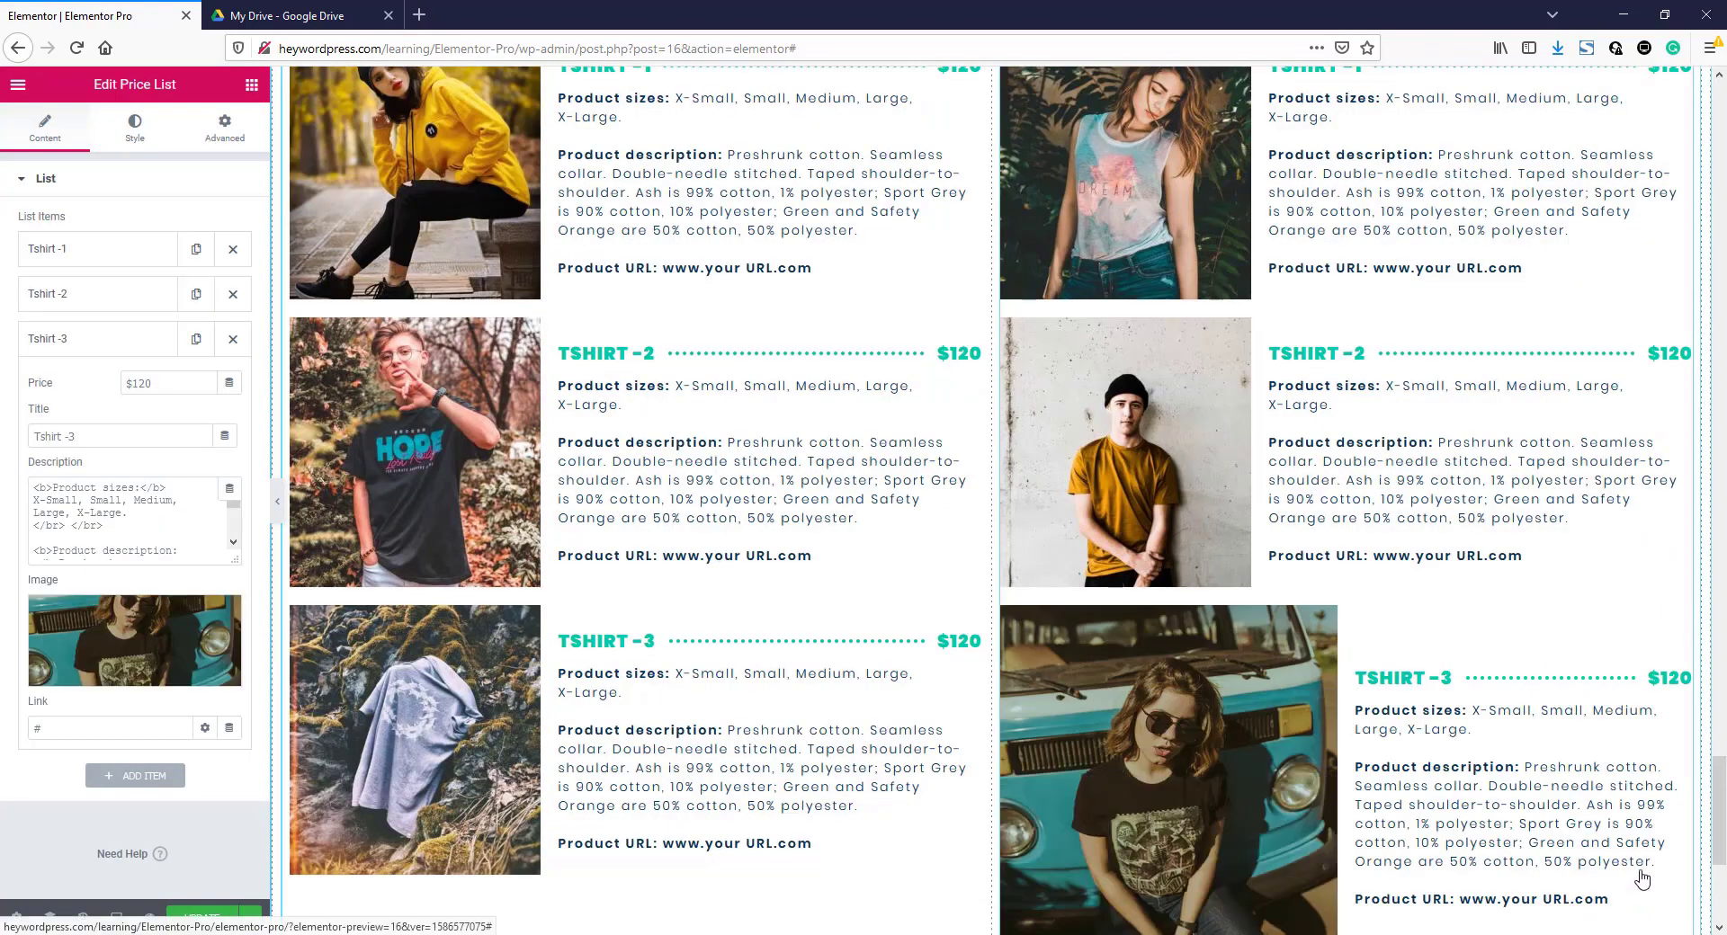
- Unlink the margins of the first T-shirt price list and set its right margin to 50 px
scroll(1722, 831, up, 2)
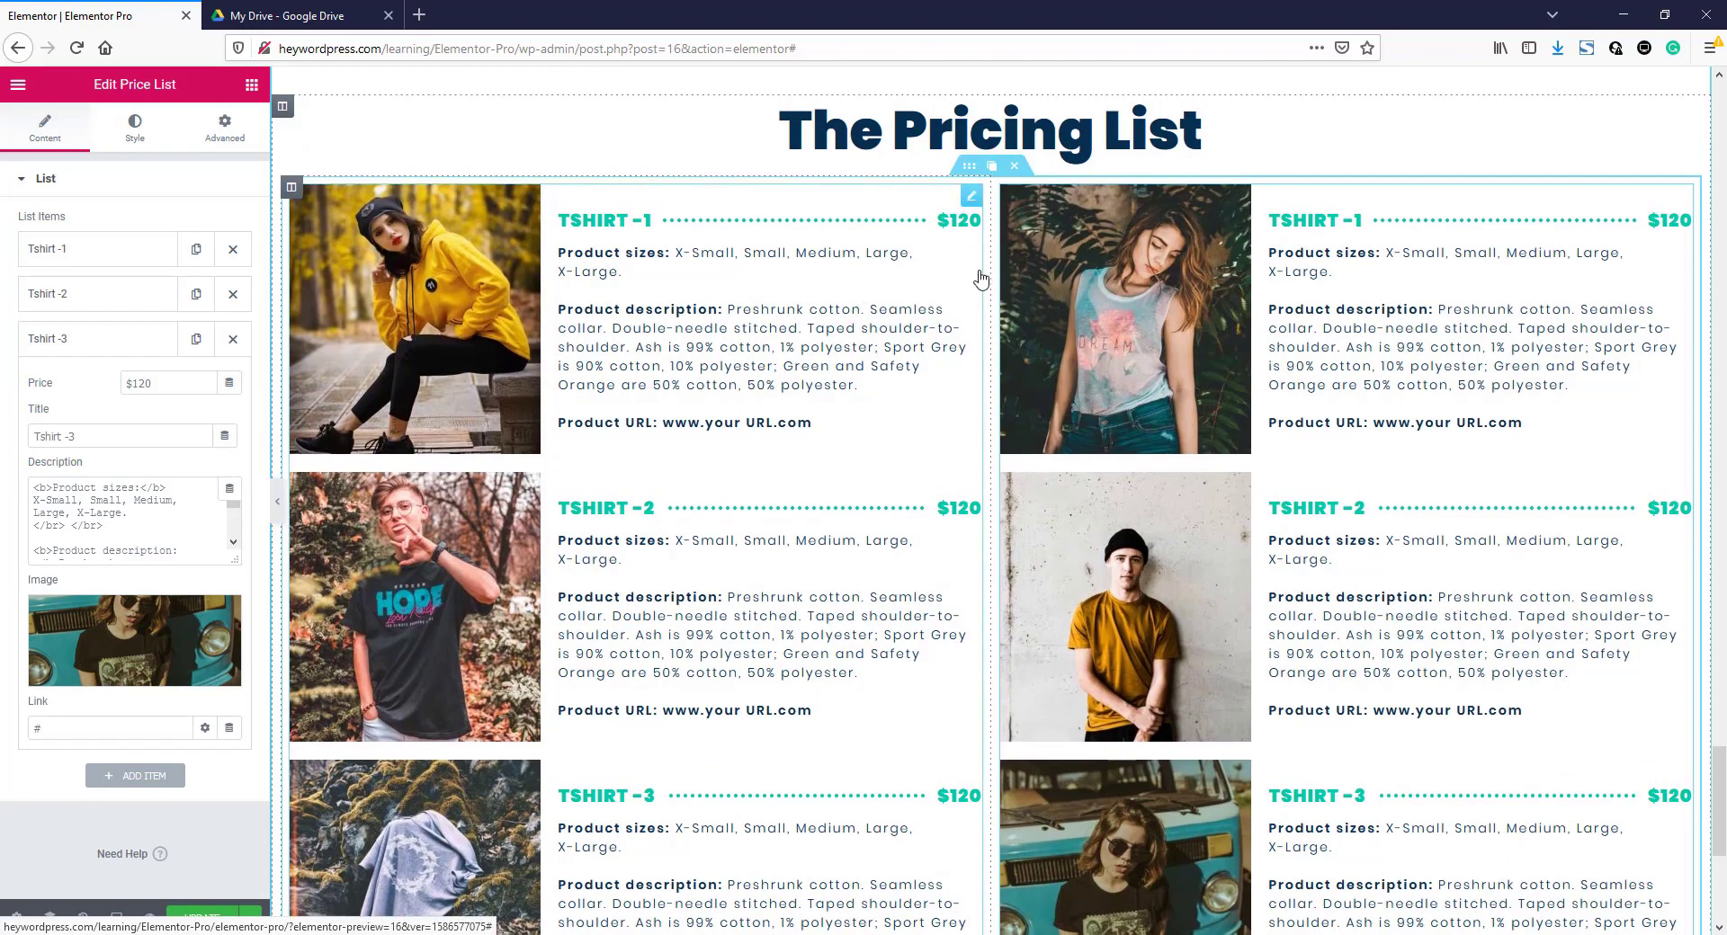
click(971, 198)
click(224, 126)
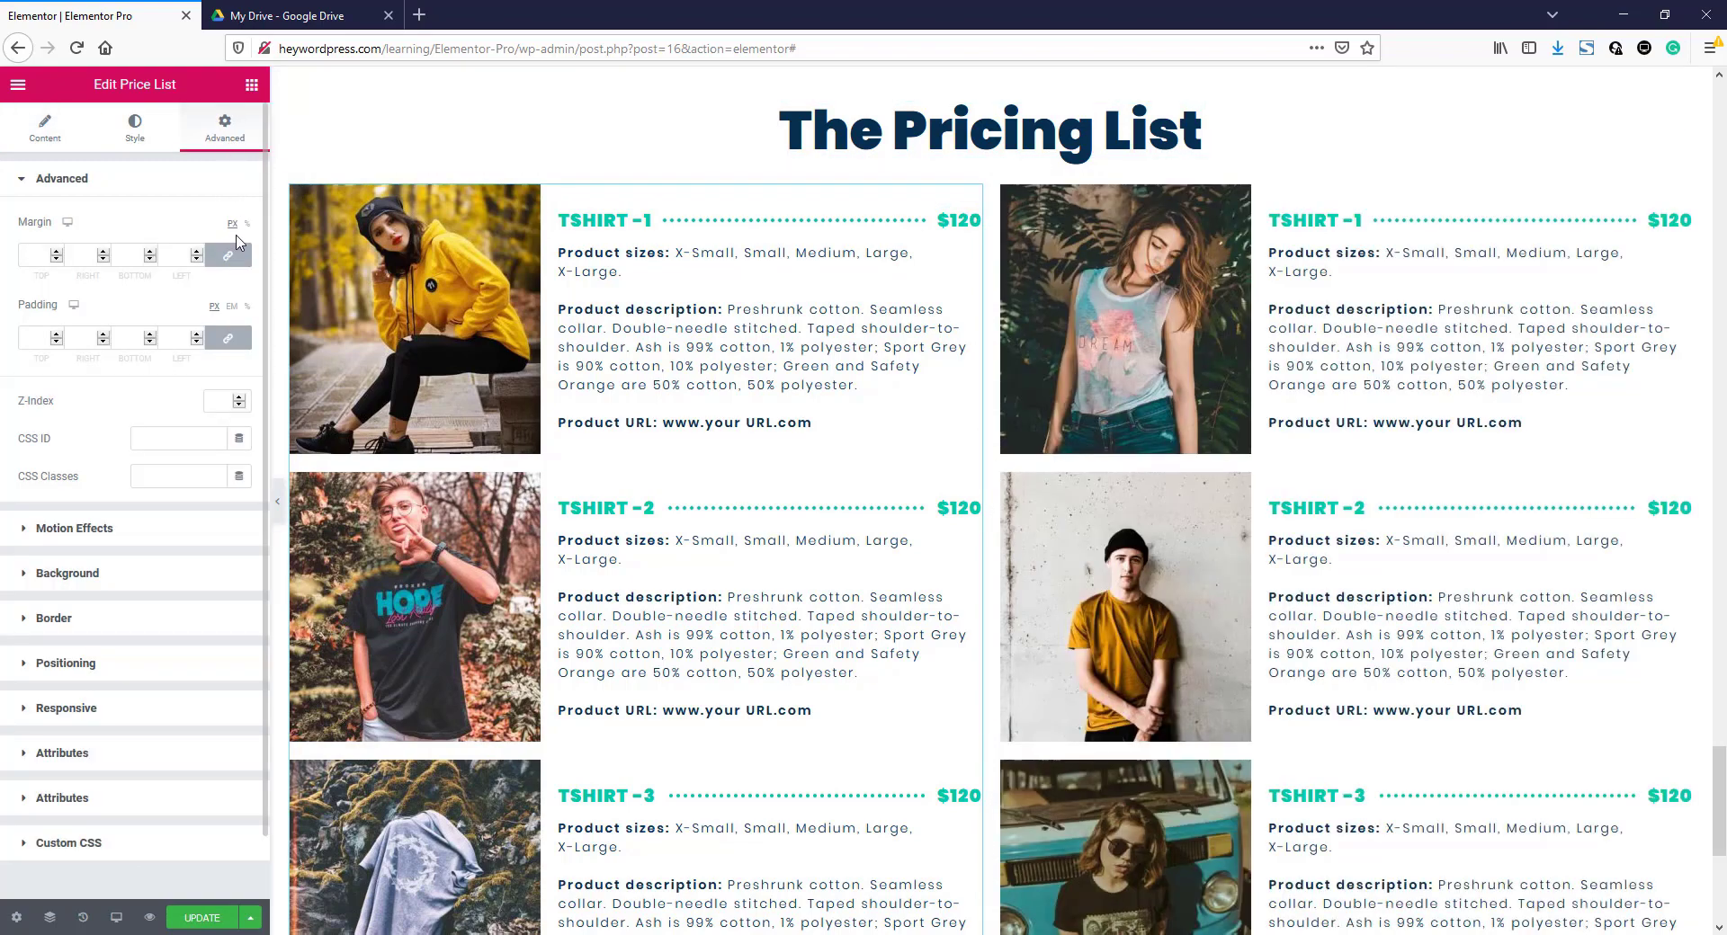
click(227, 254)
text(50)
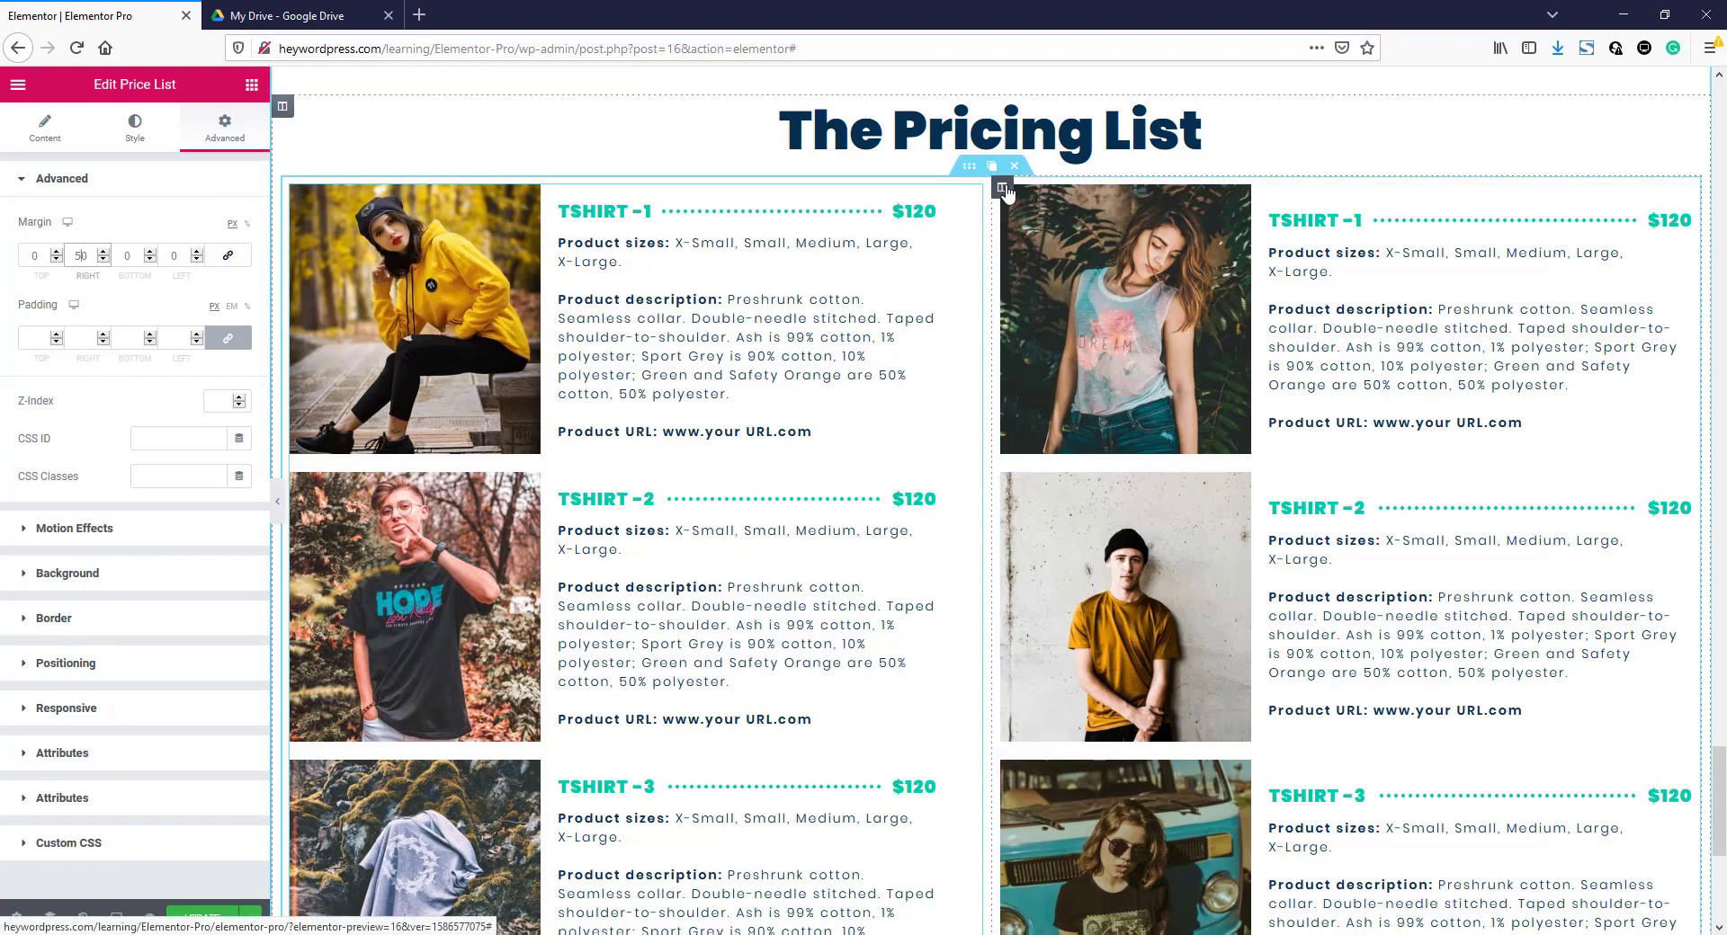
- Unlink the margins of the second T-shirt price list and set its left margin to 50 px
click(1678, 196)
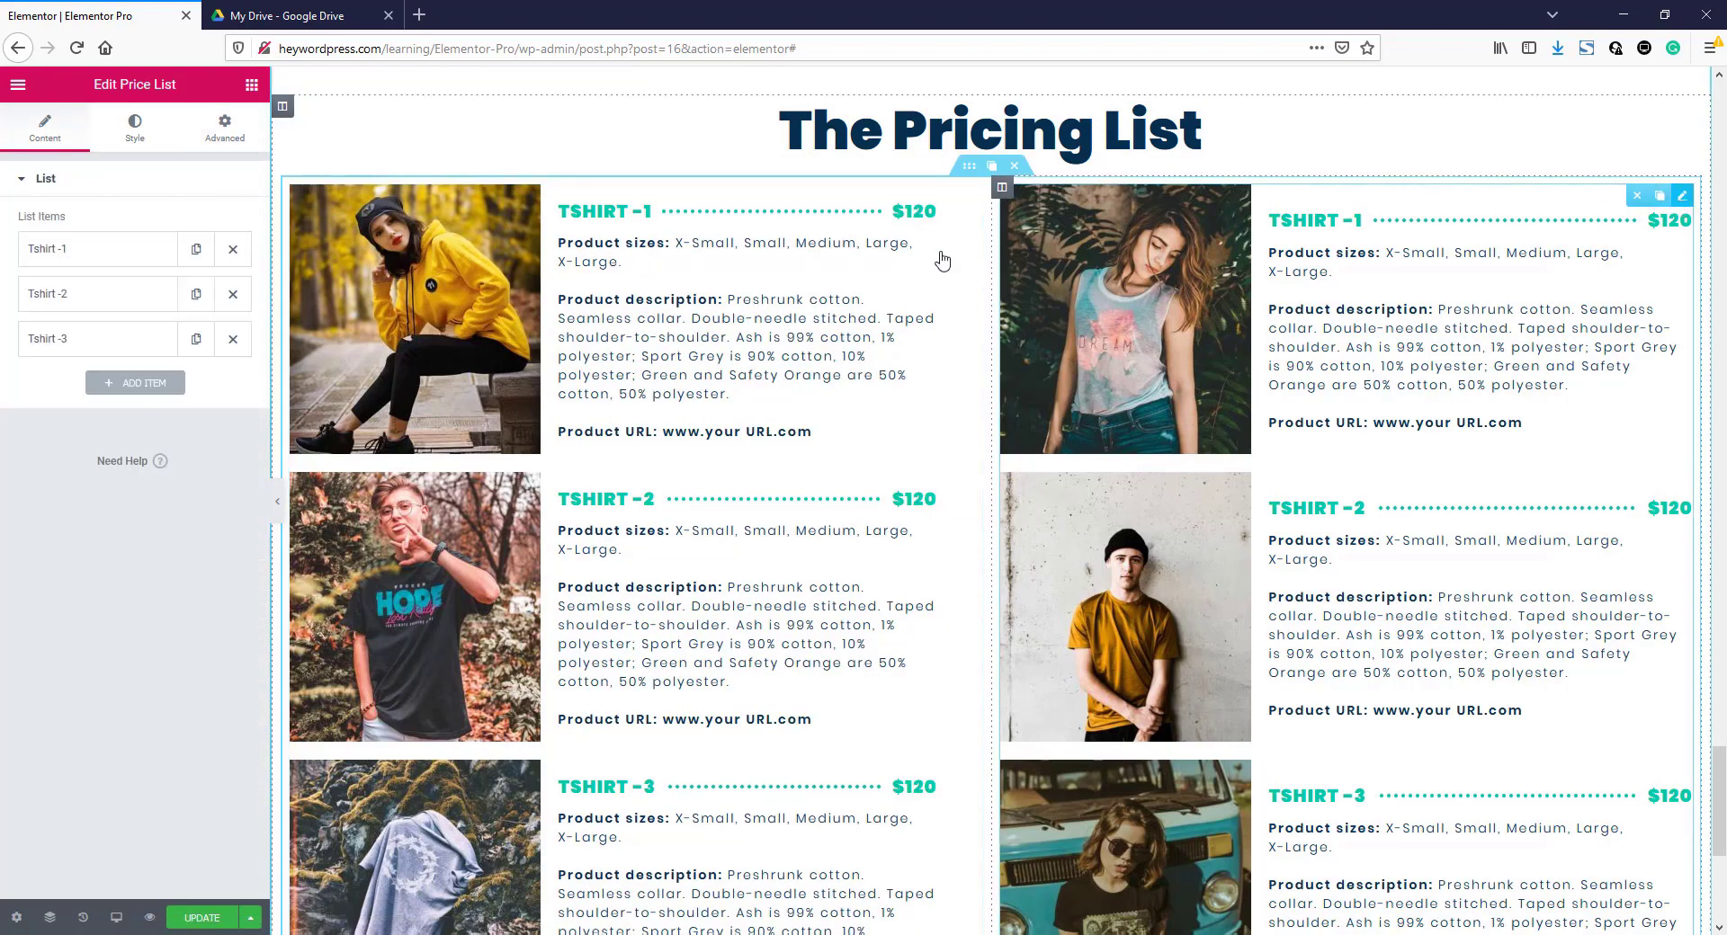
click(235, 126)
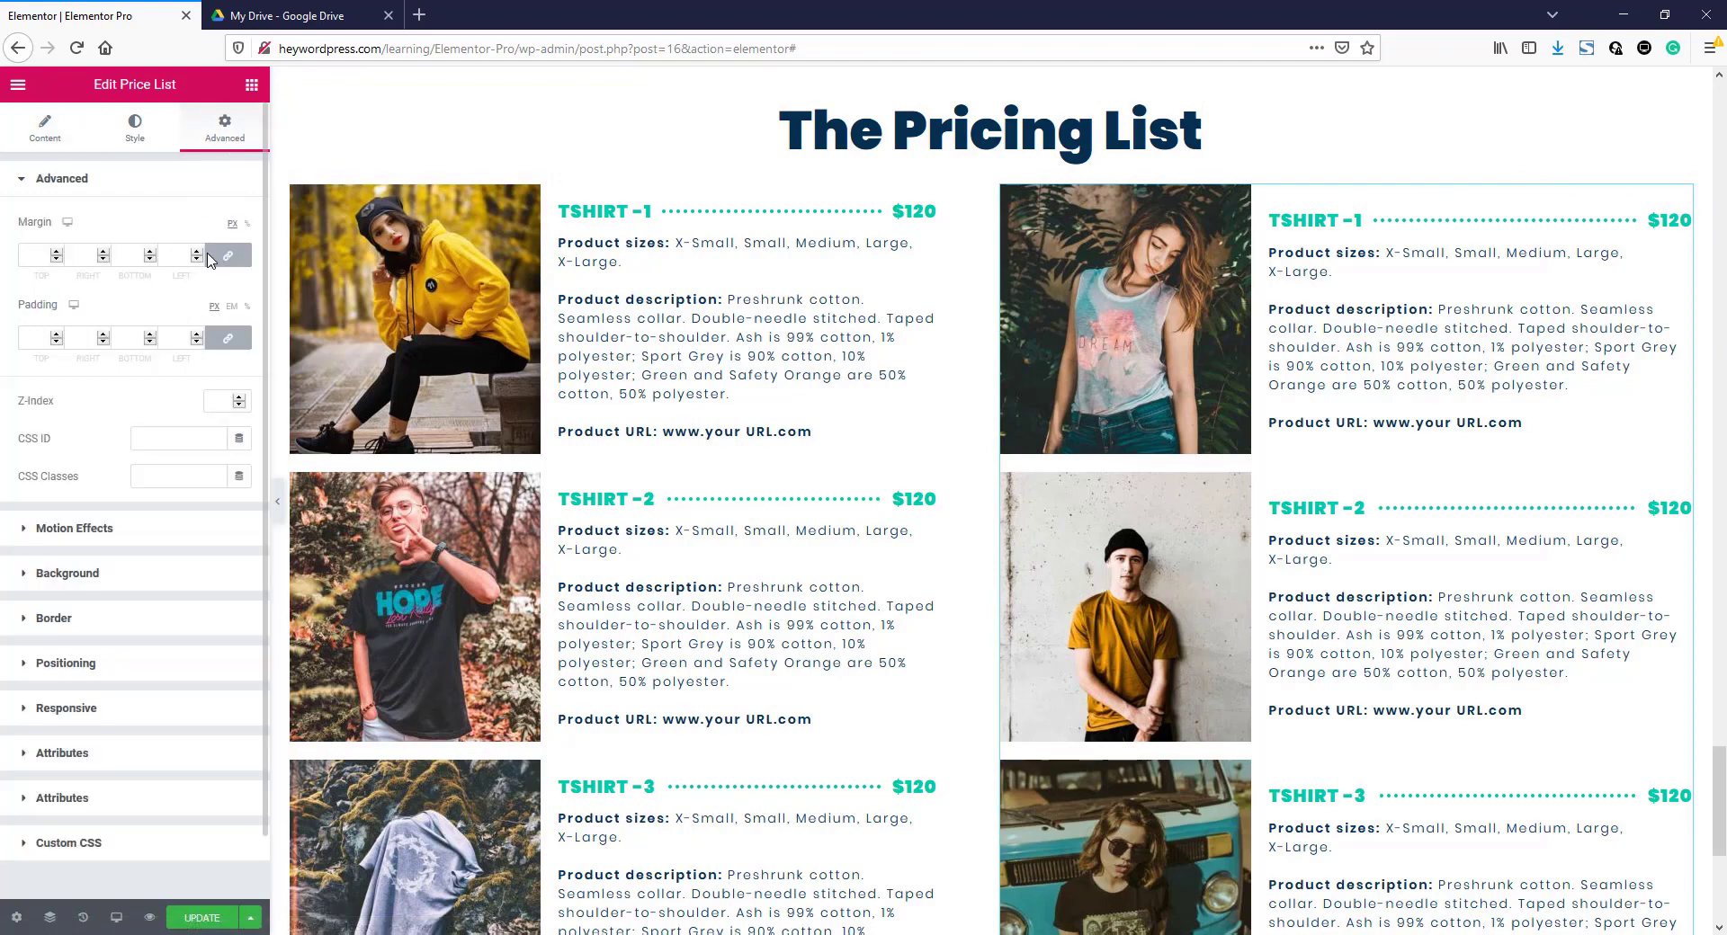
click(227, 256)
double_click(176, 259)
text(50)
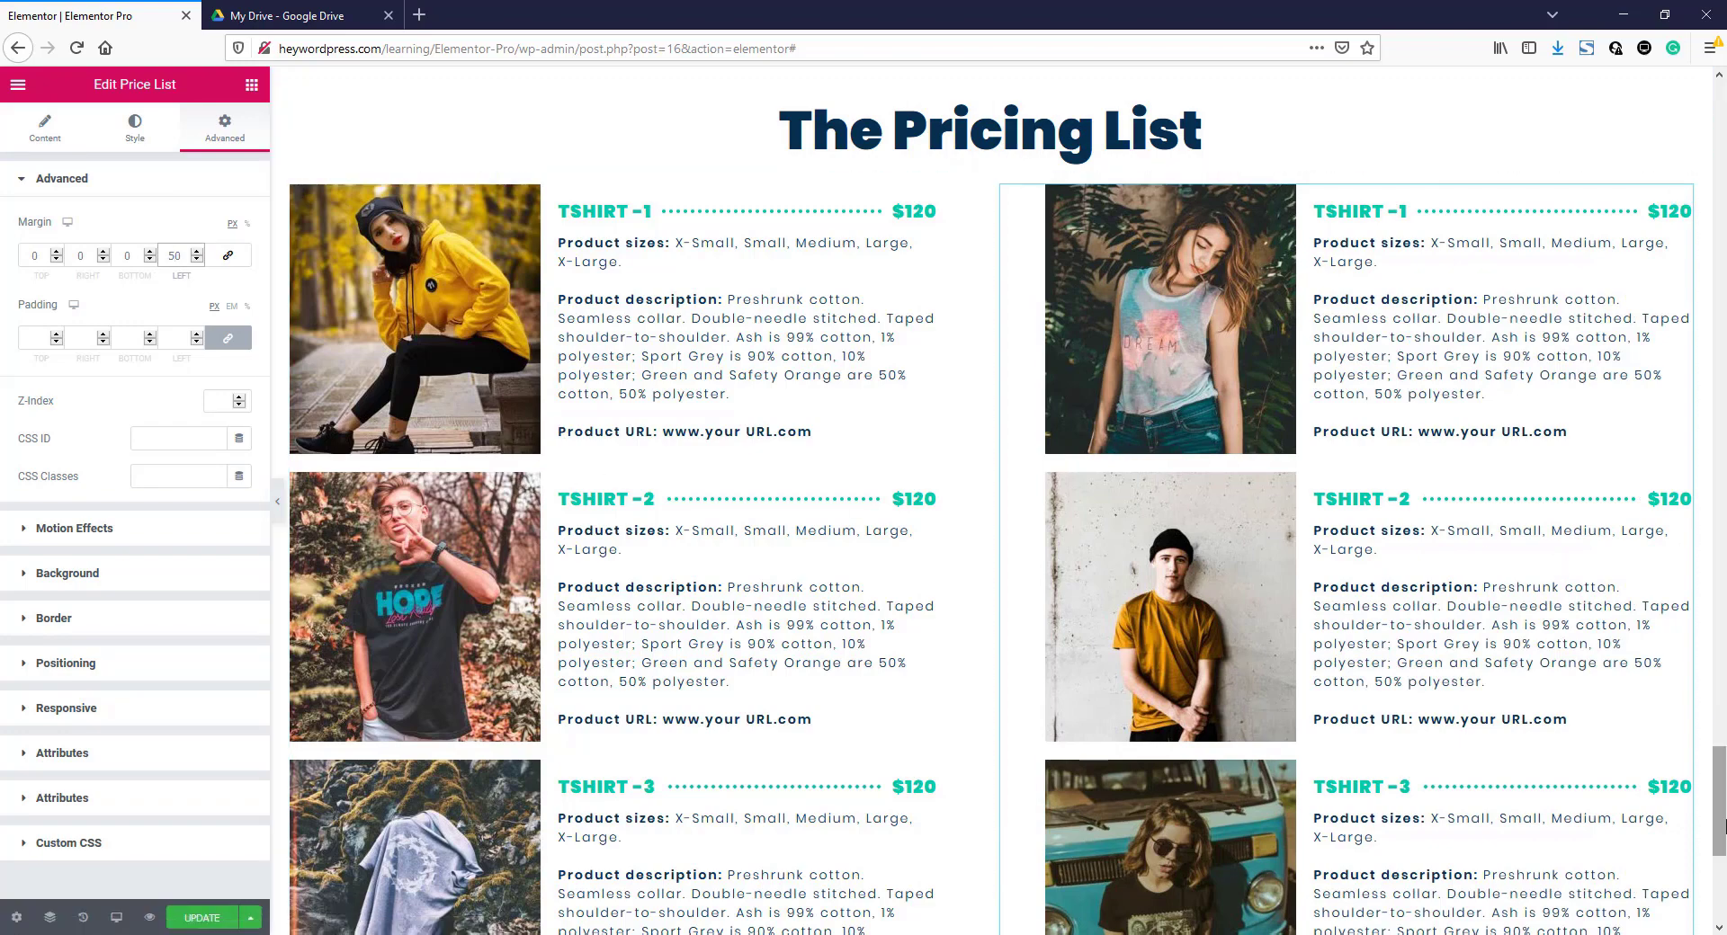
- Switch to the tablet preview and make the first T-shirt column span the full row width
mouse_move(1722, 823)
mouse_down()
mouse_move(1722, 789)
mouse_move(1723, 852)
mouse_move(1722, 822)
mouse_move(1722, 837)
mouse_up()
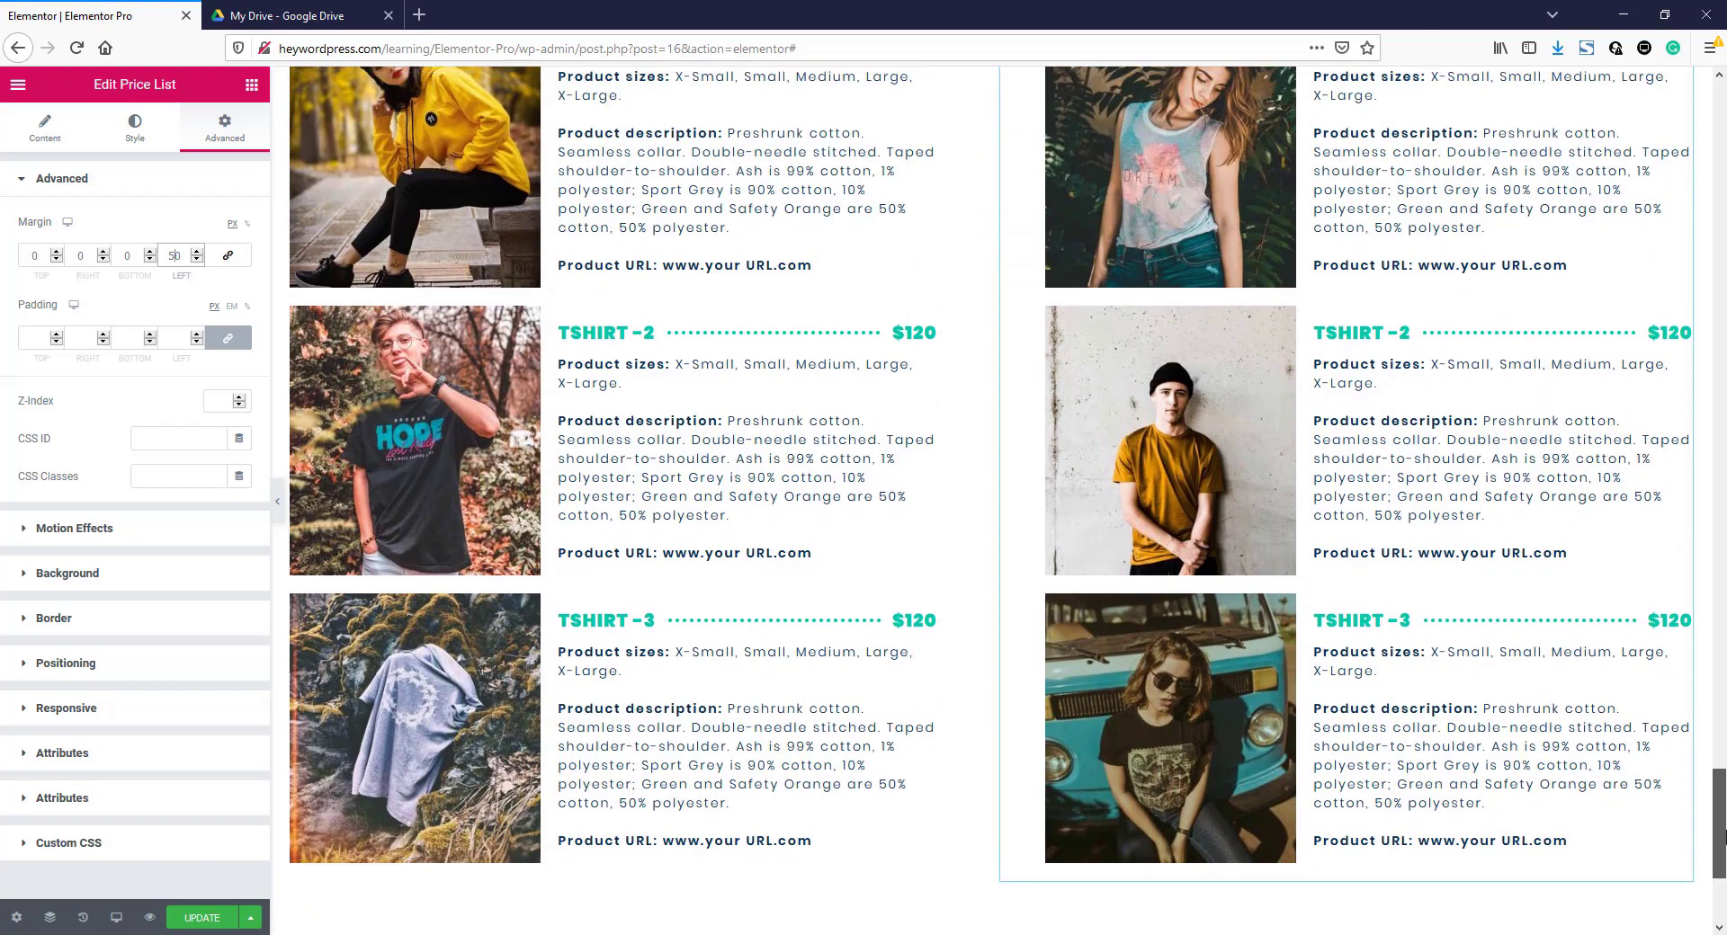
click(116, 917)
click(62, 835)
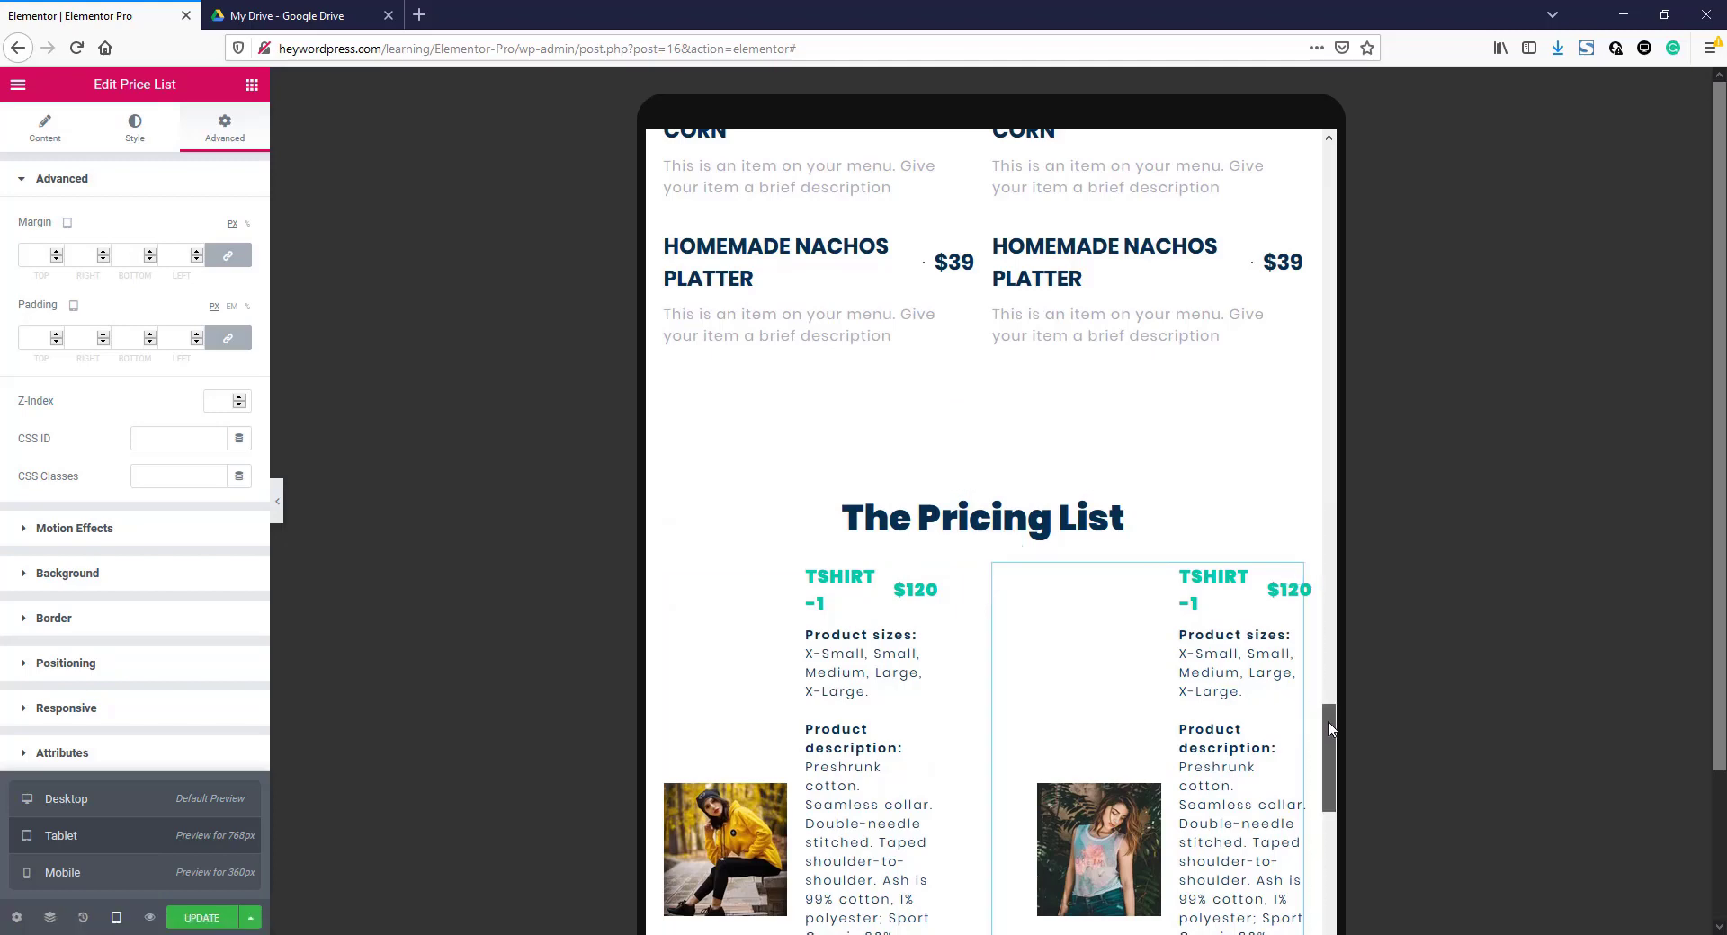
mouse_move(1330, 728)
mouse_down()
mouse_move(1330, 777)
mouse_move(1327, 714)
mouse_up()
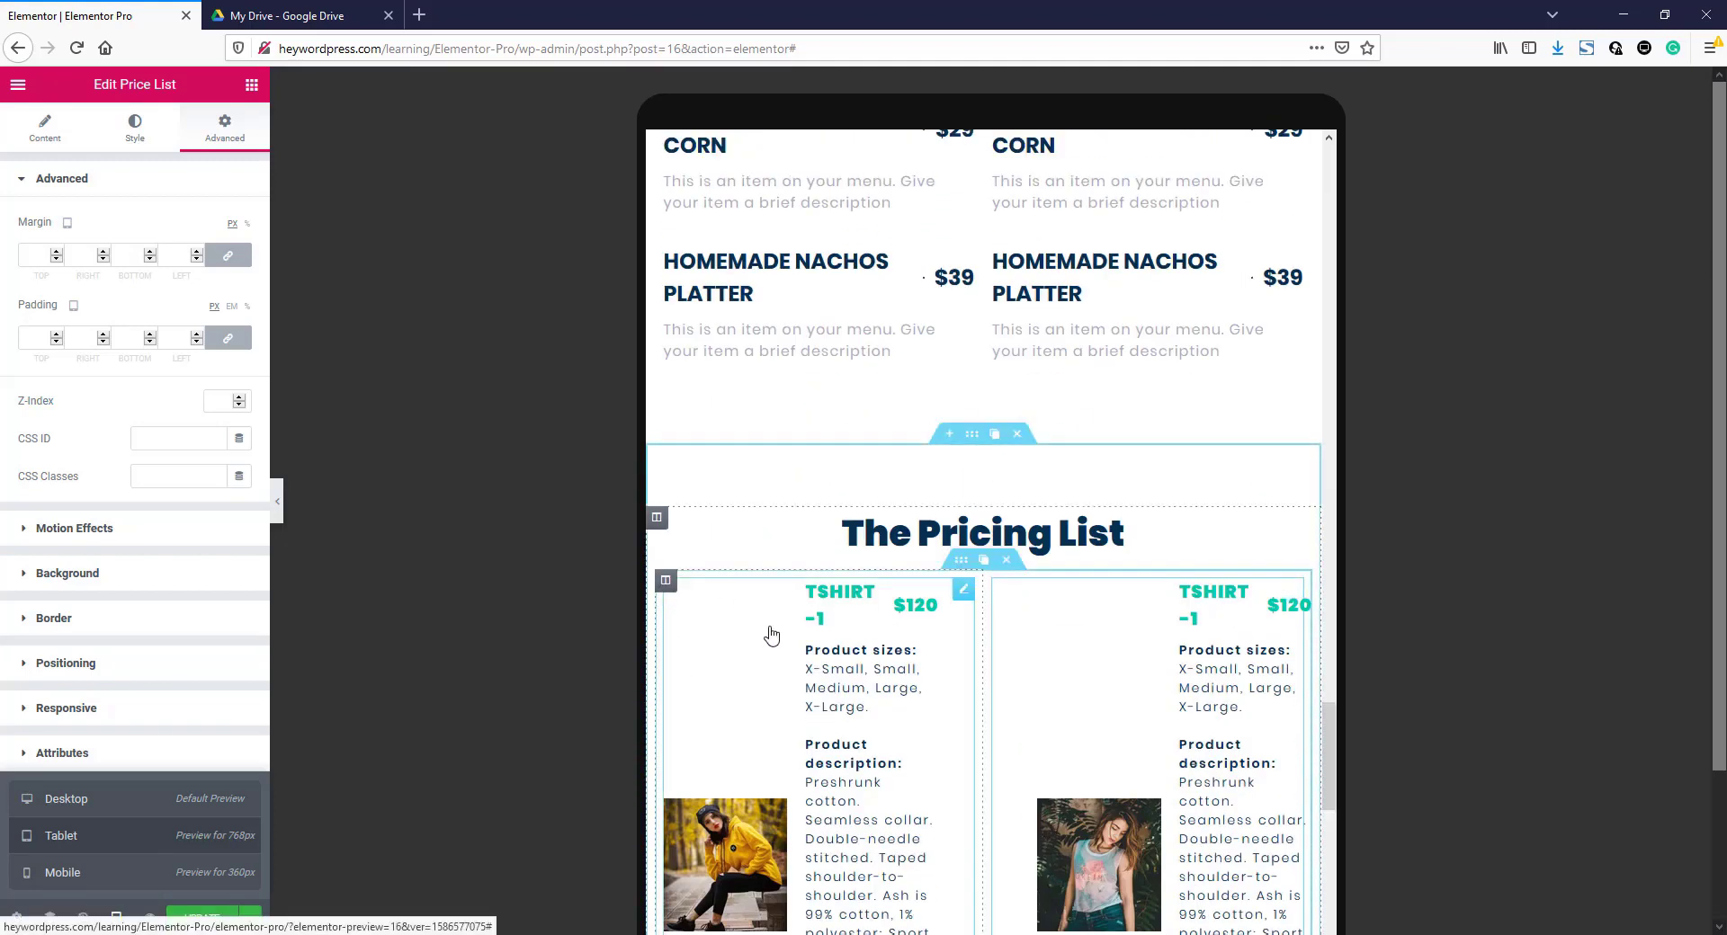
click(665, 582)
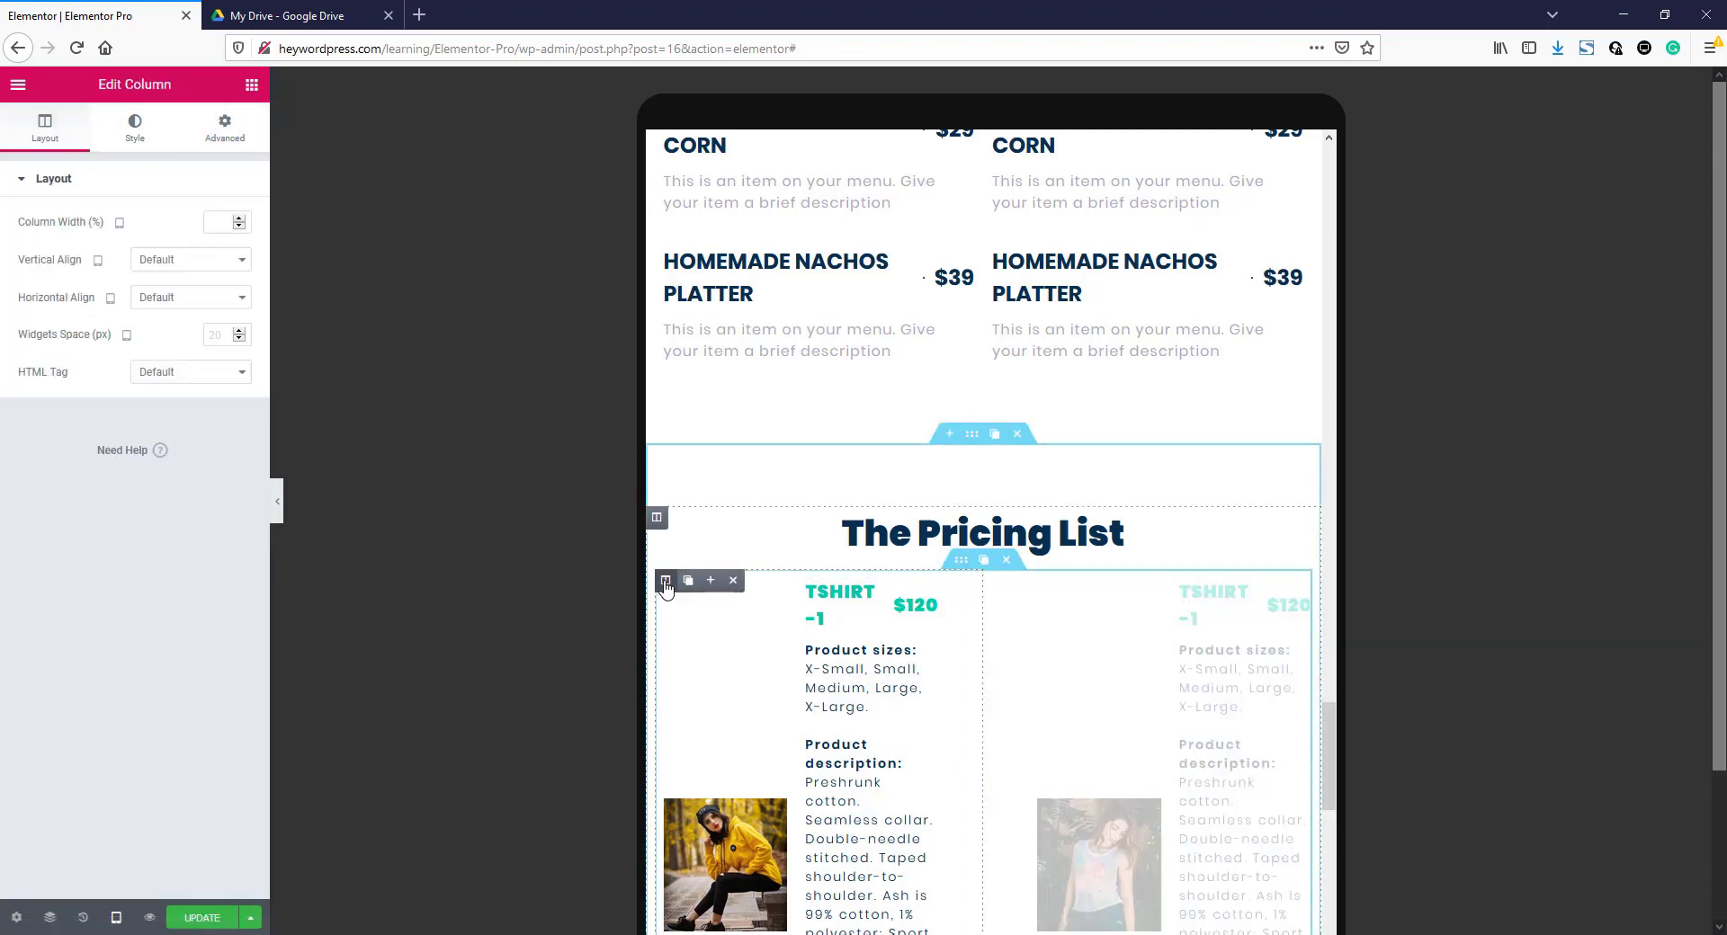
click(217, 221)
text(10)
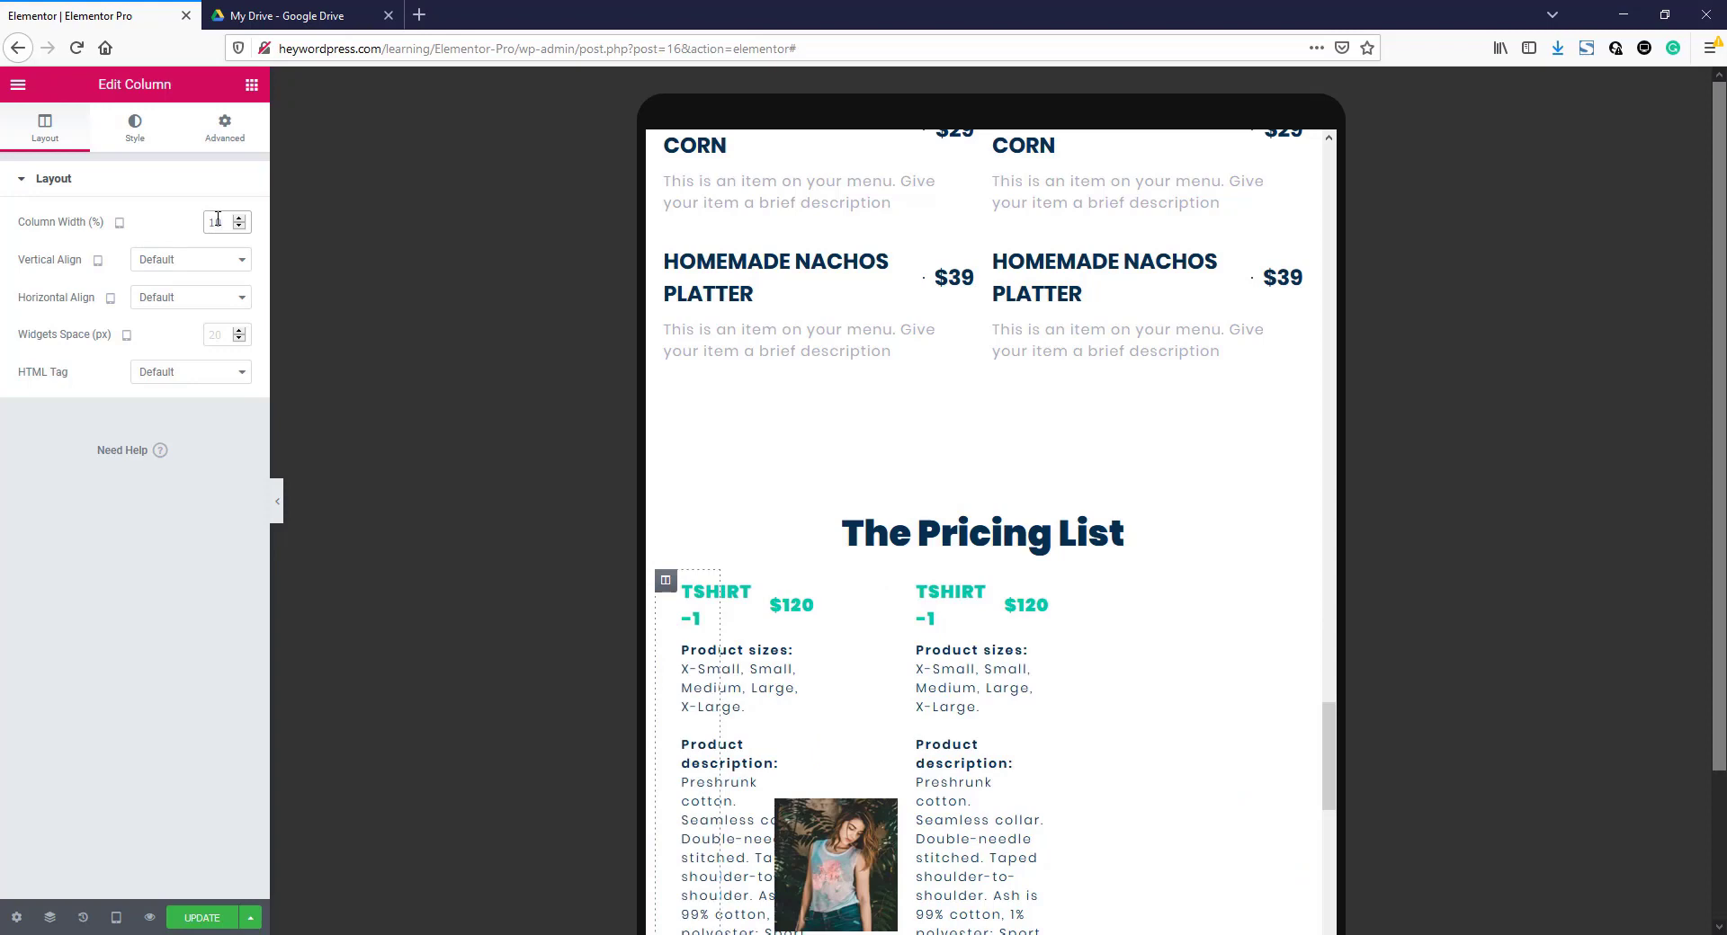
key(BackSpace)
key(BackSpace)
- Set the first T-shirt price list's tablet margins to 0 on all sides, with the values unlinked
scroll(1250, 602, down, 1)
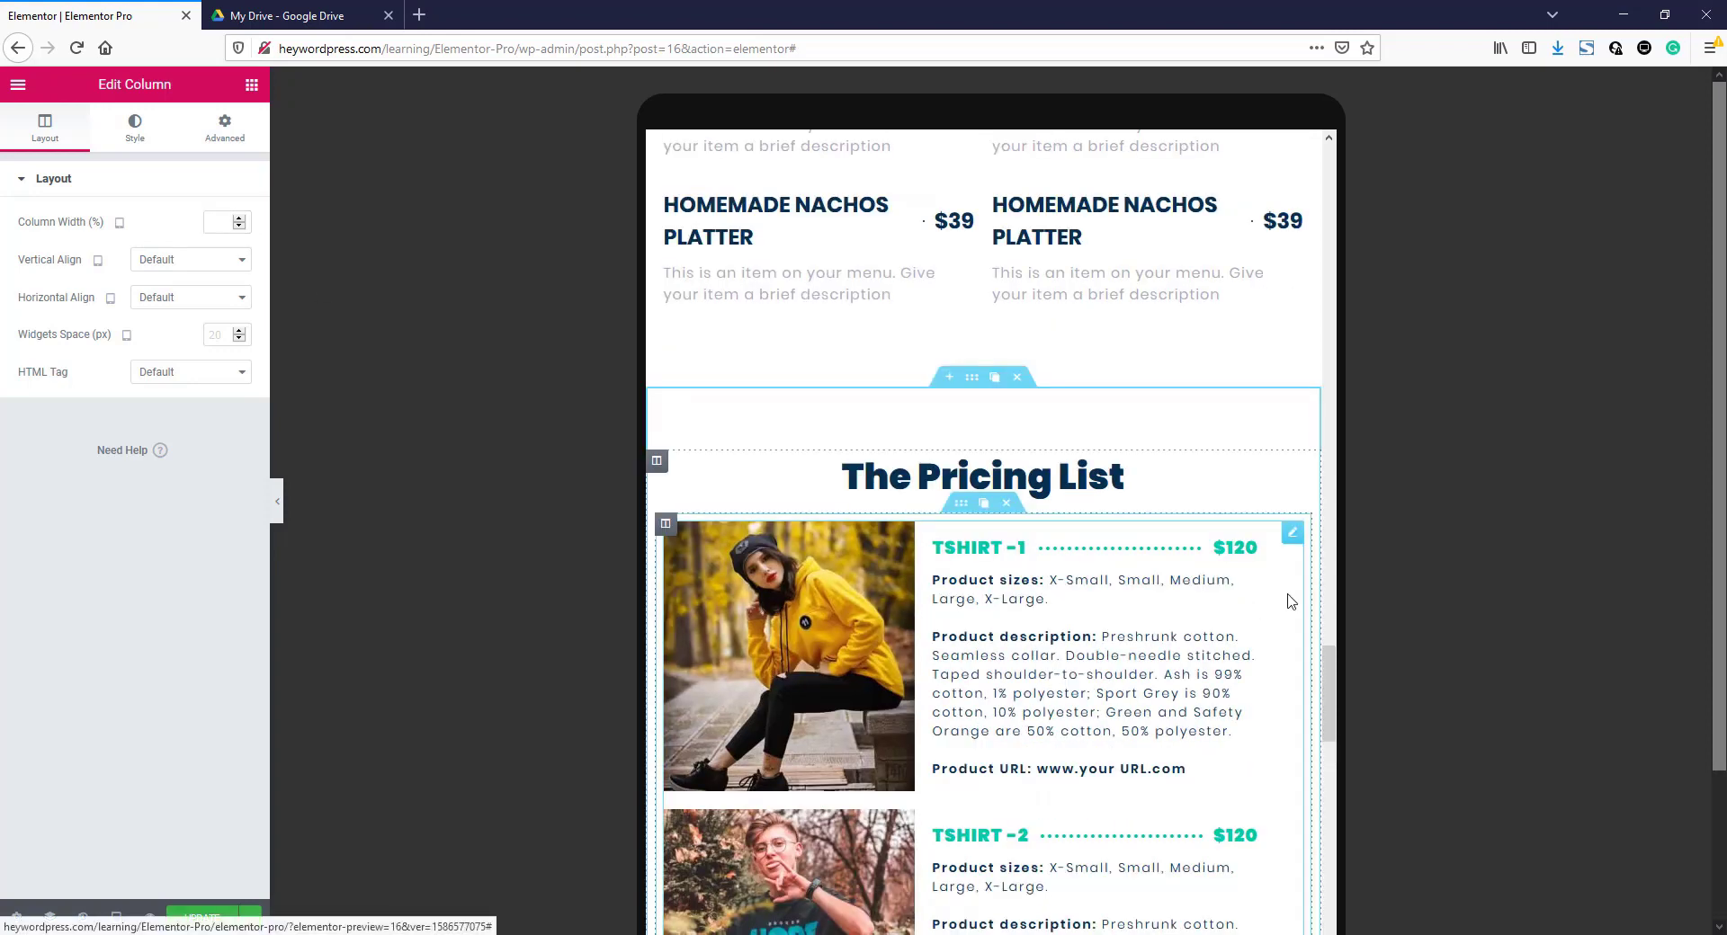
click(1295, 537)
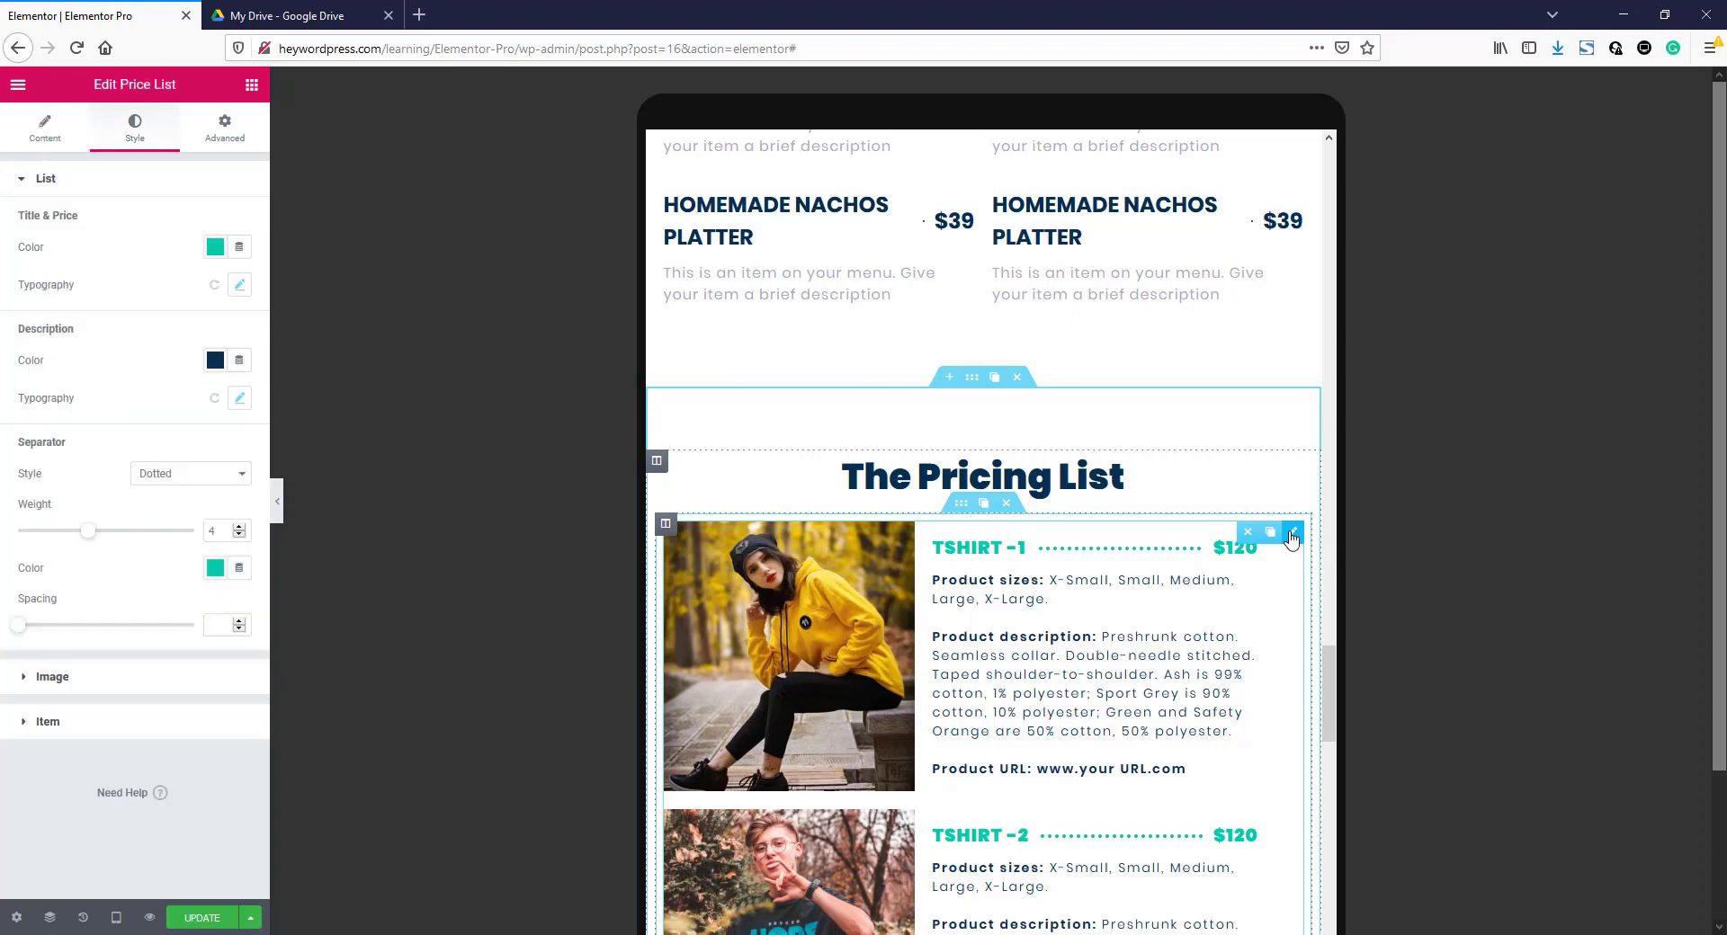
click(226, 139)
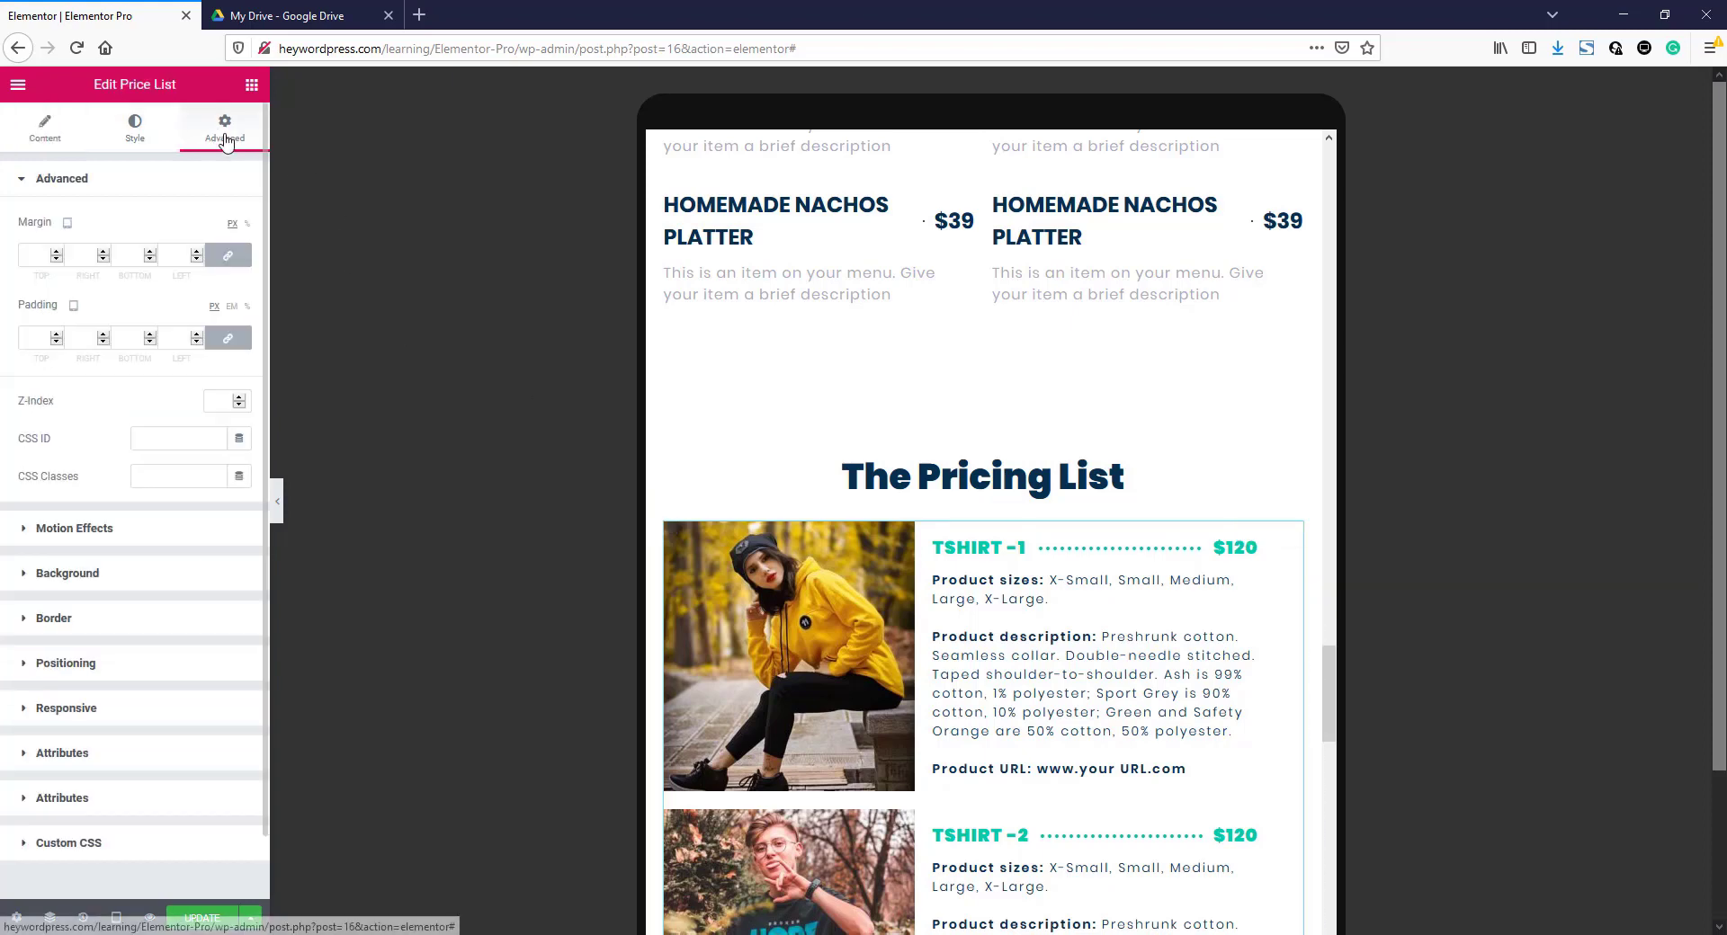
click(228, 255)
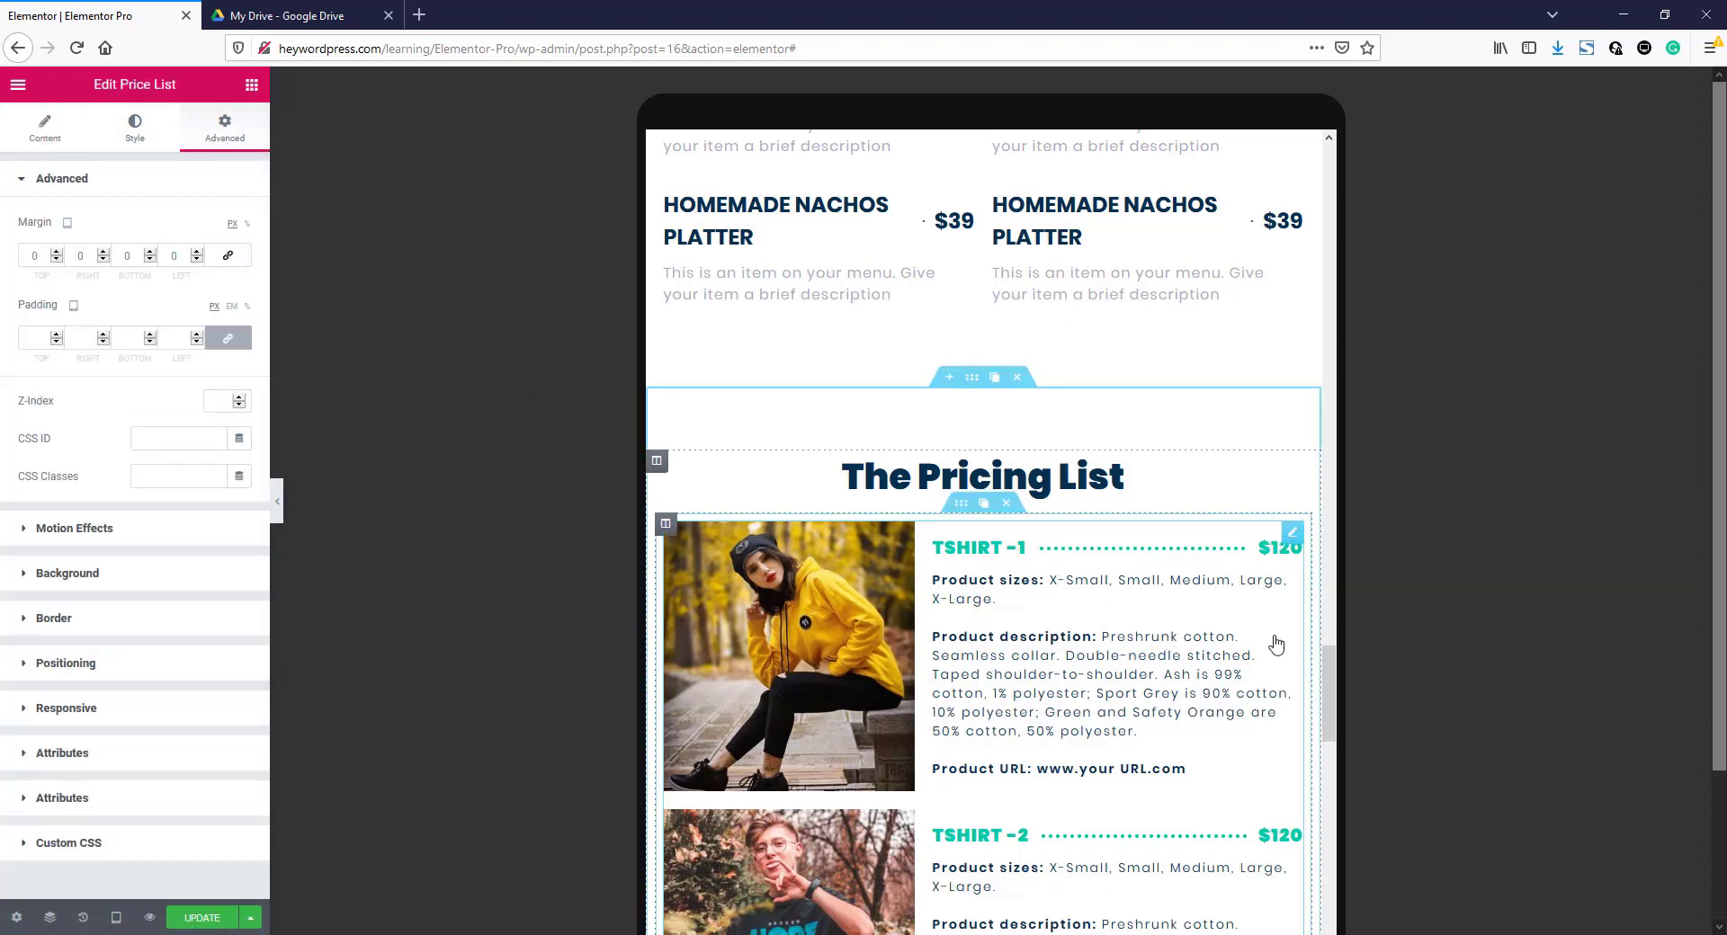
- Set the tablet column width of the second T-shirt column to 100%
scroll(1323, 684, down, 2)
drag(1323, 689, 1324, 790)
scroll(740, 460, up, 3)
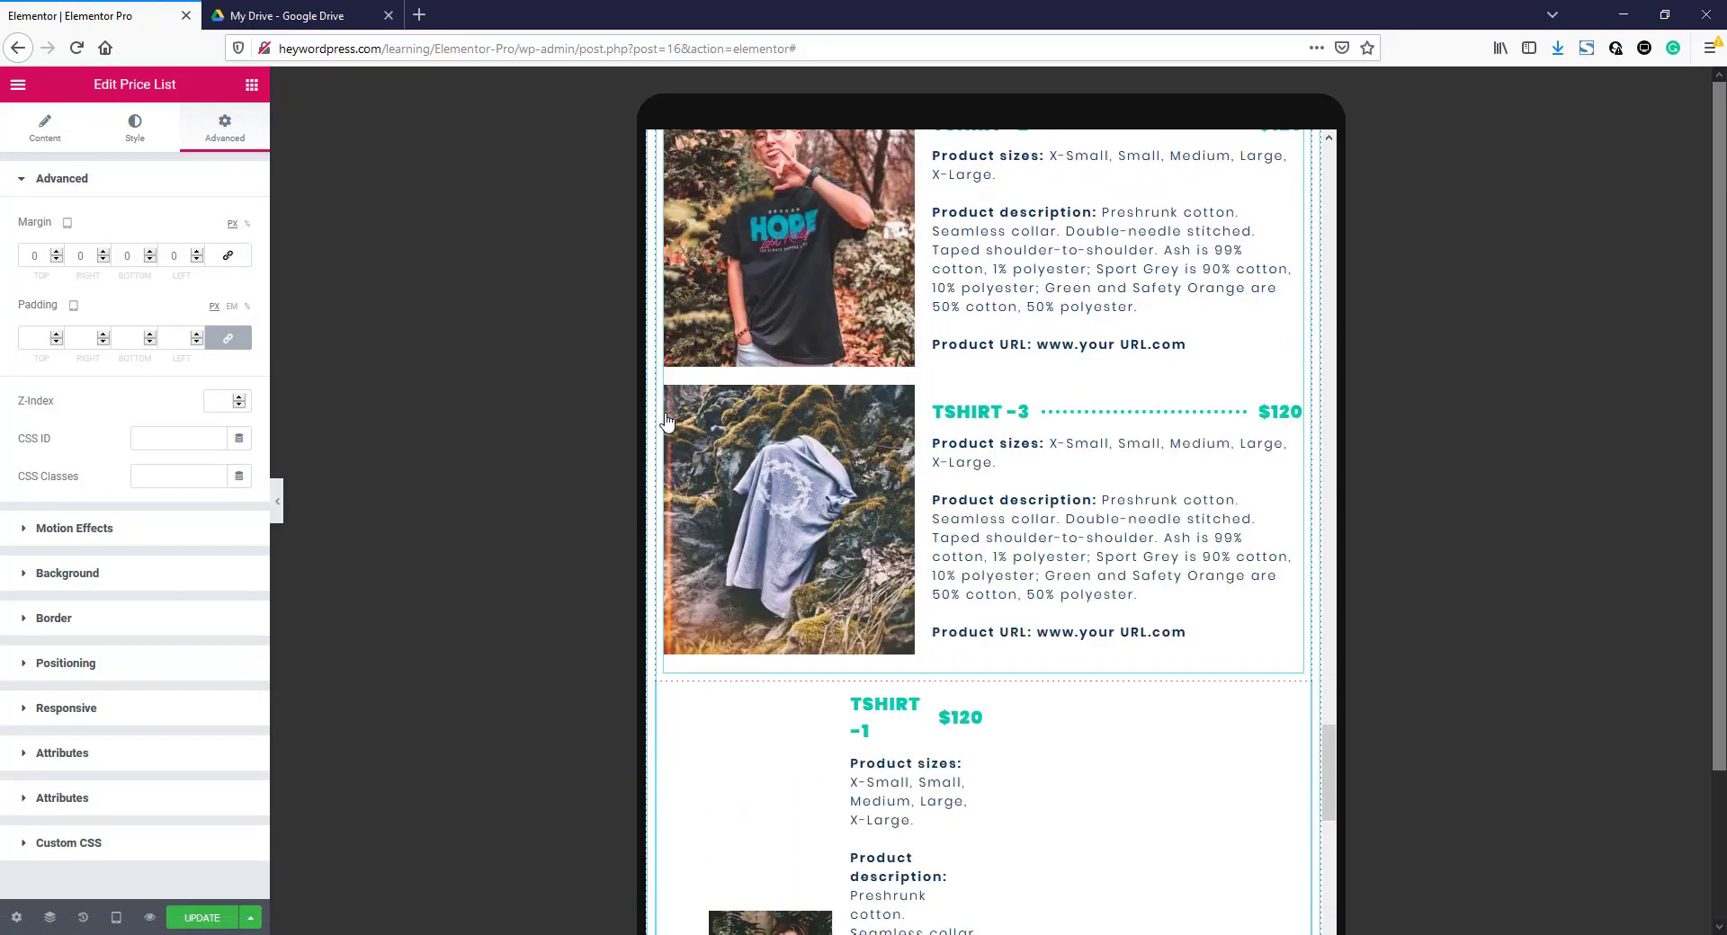
click(665, 693)
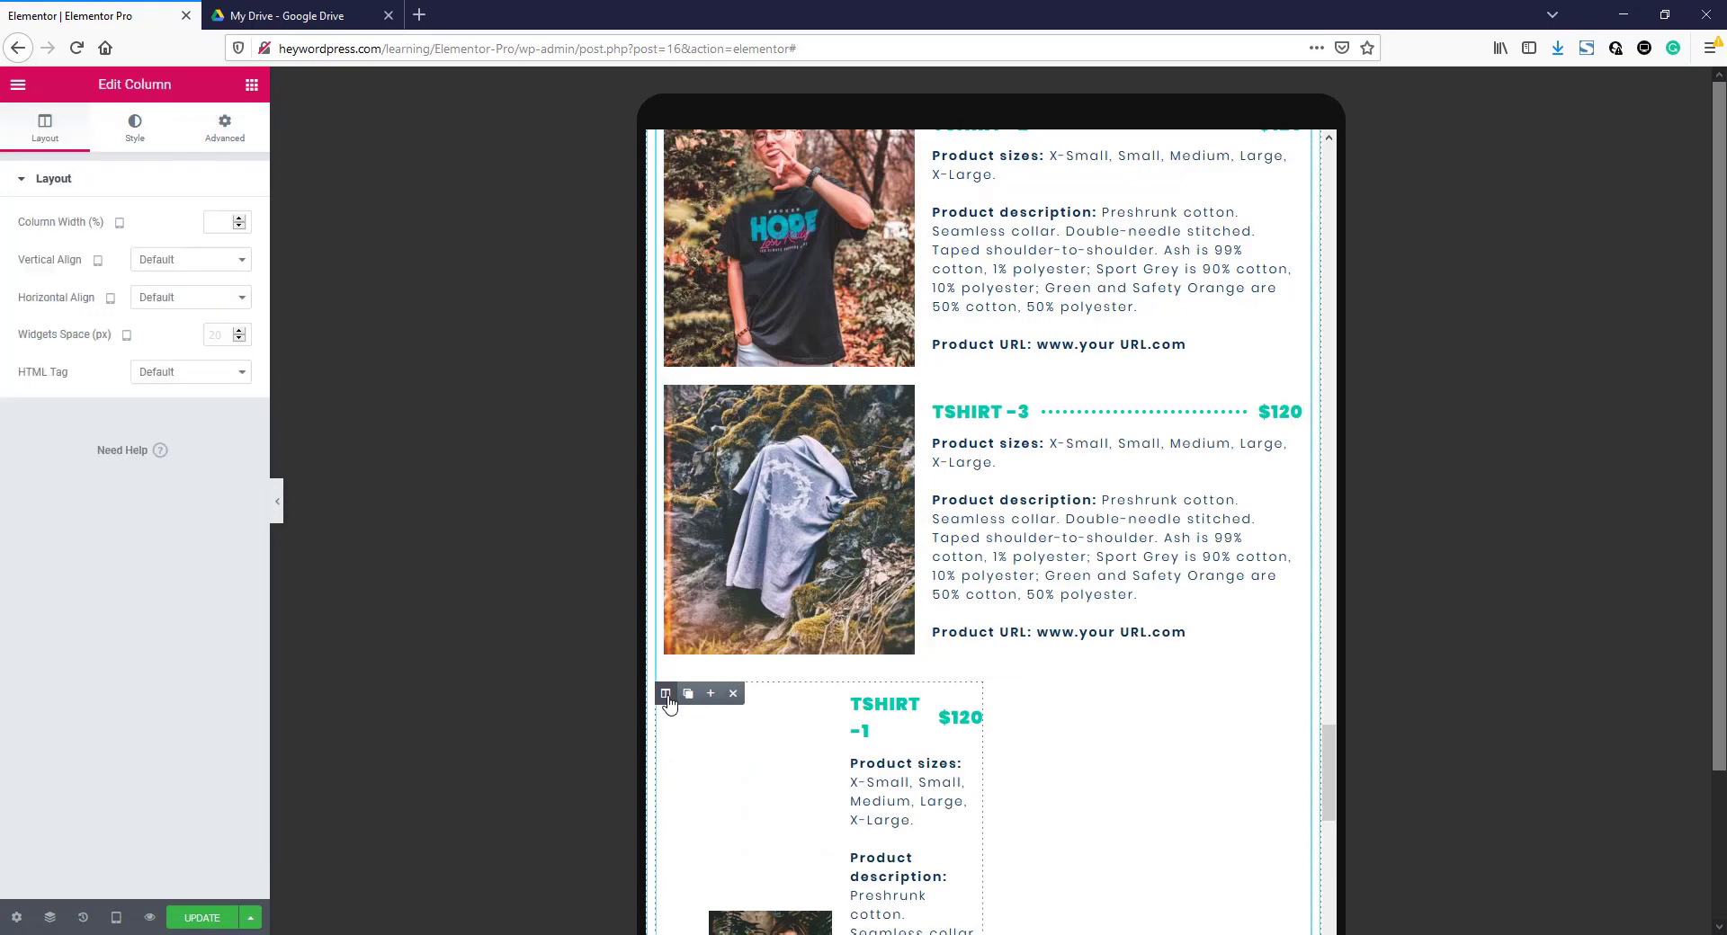
click(221, 226)
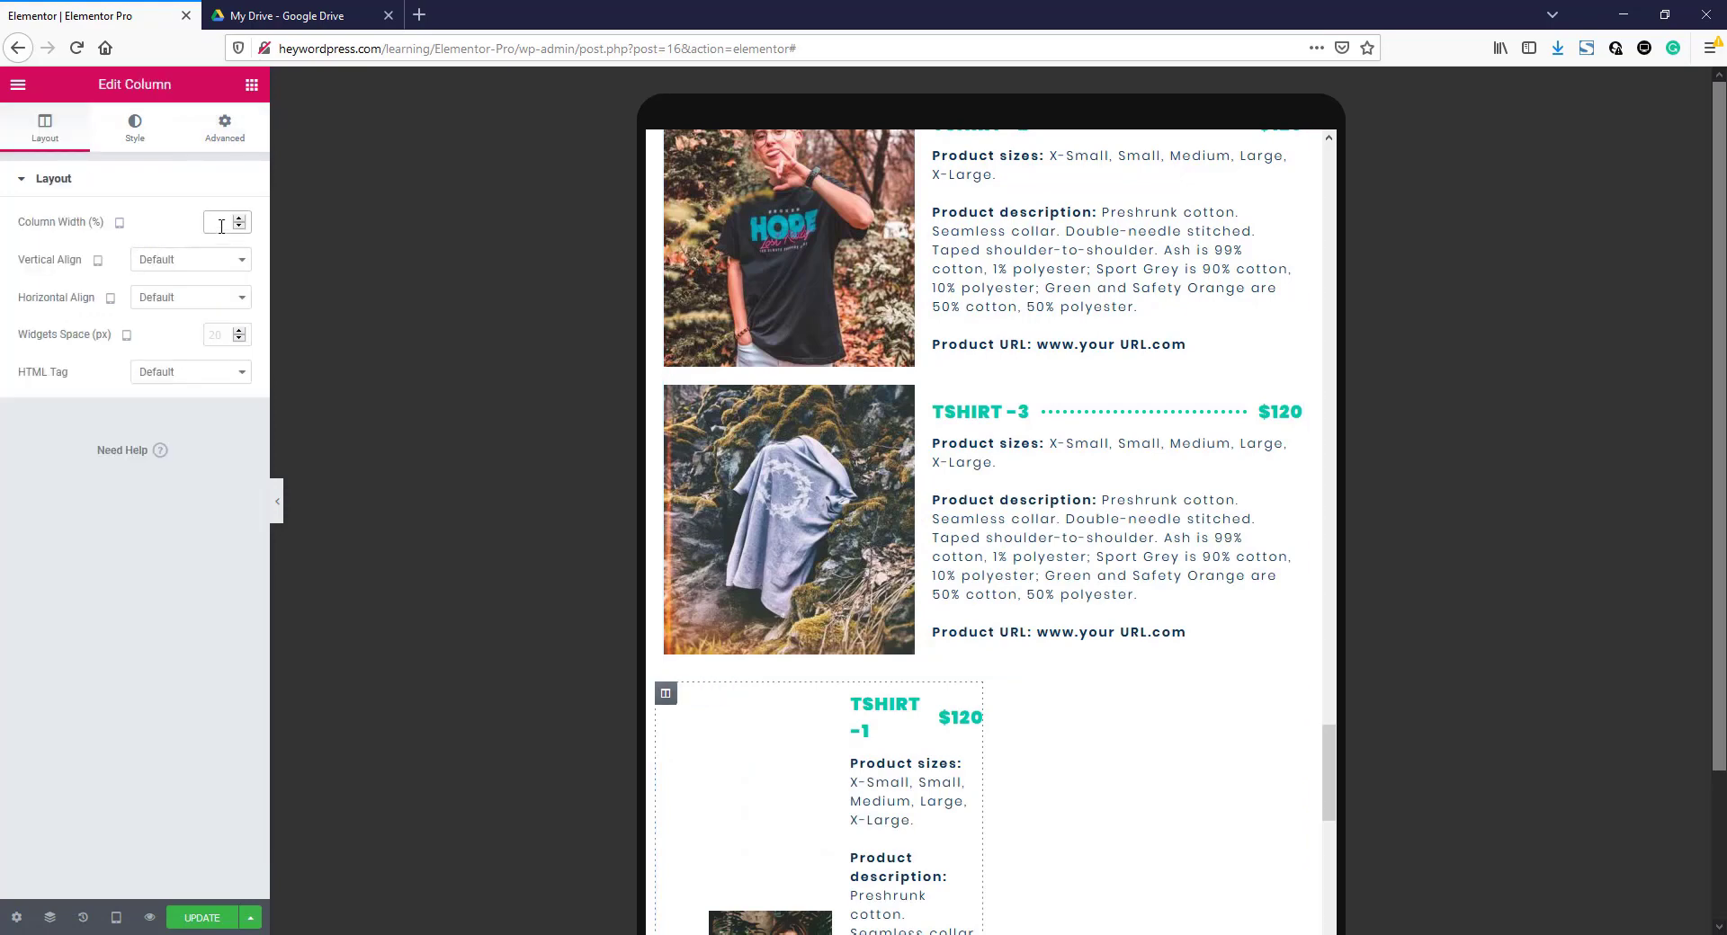
text(100)
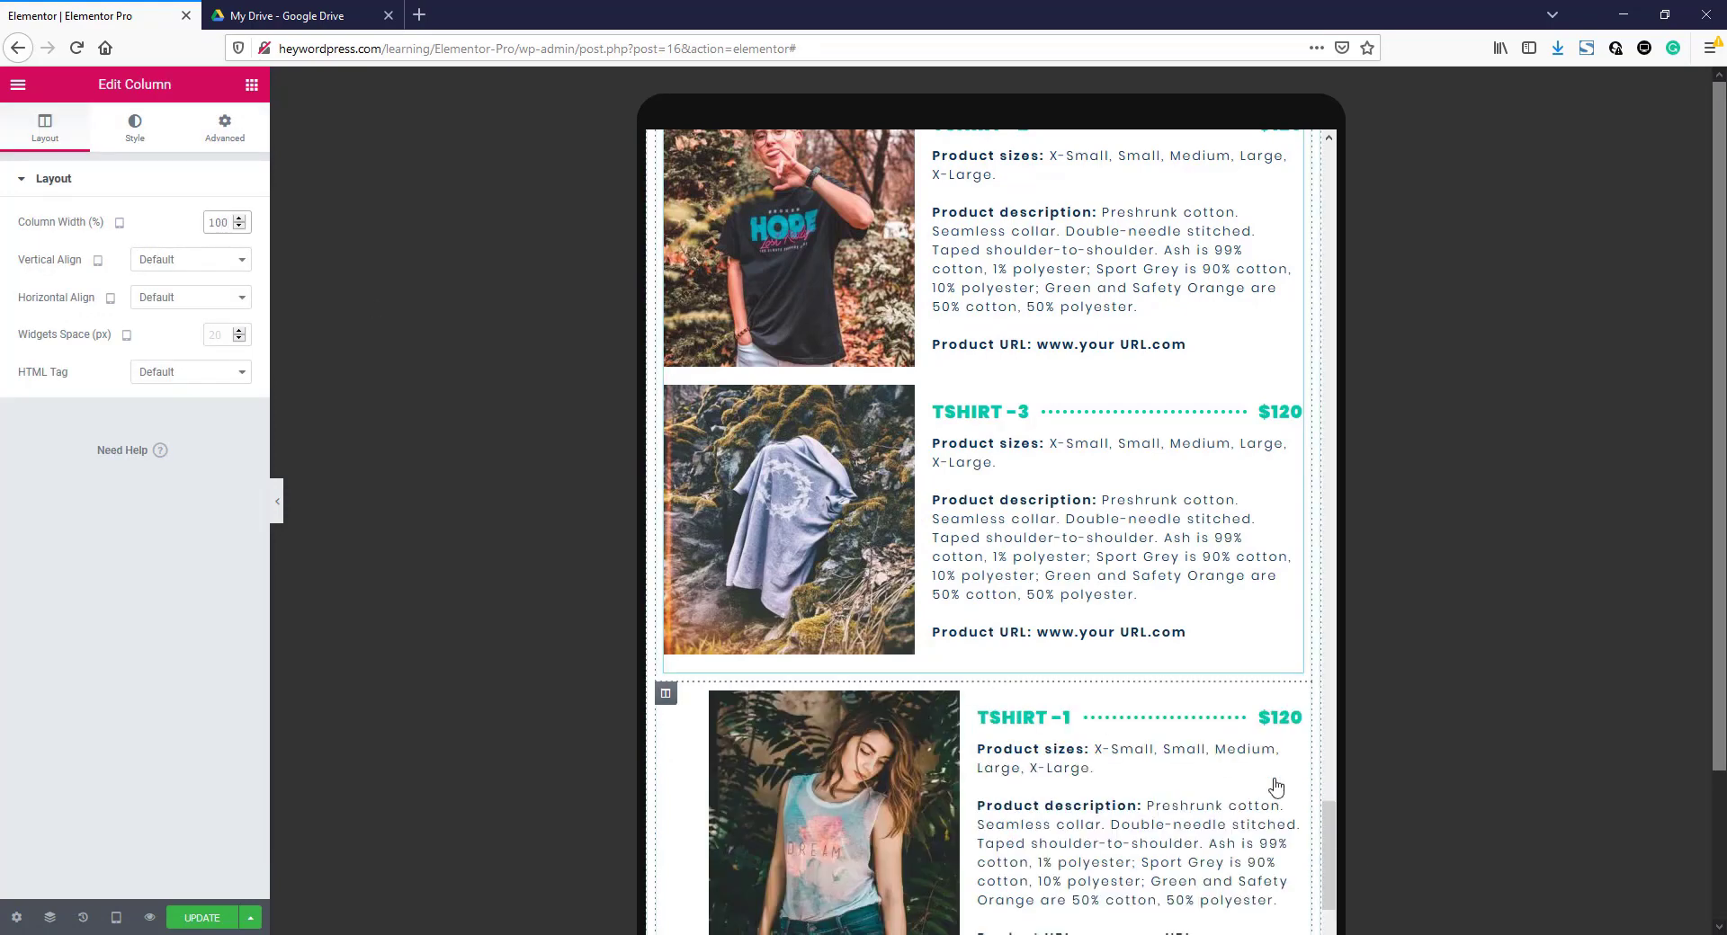
- Set the second T-shirt price list's tablet margins to 0 on all sides, with the values unlinked
drag(1330, 820, 1327, 862)
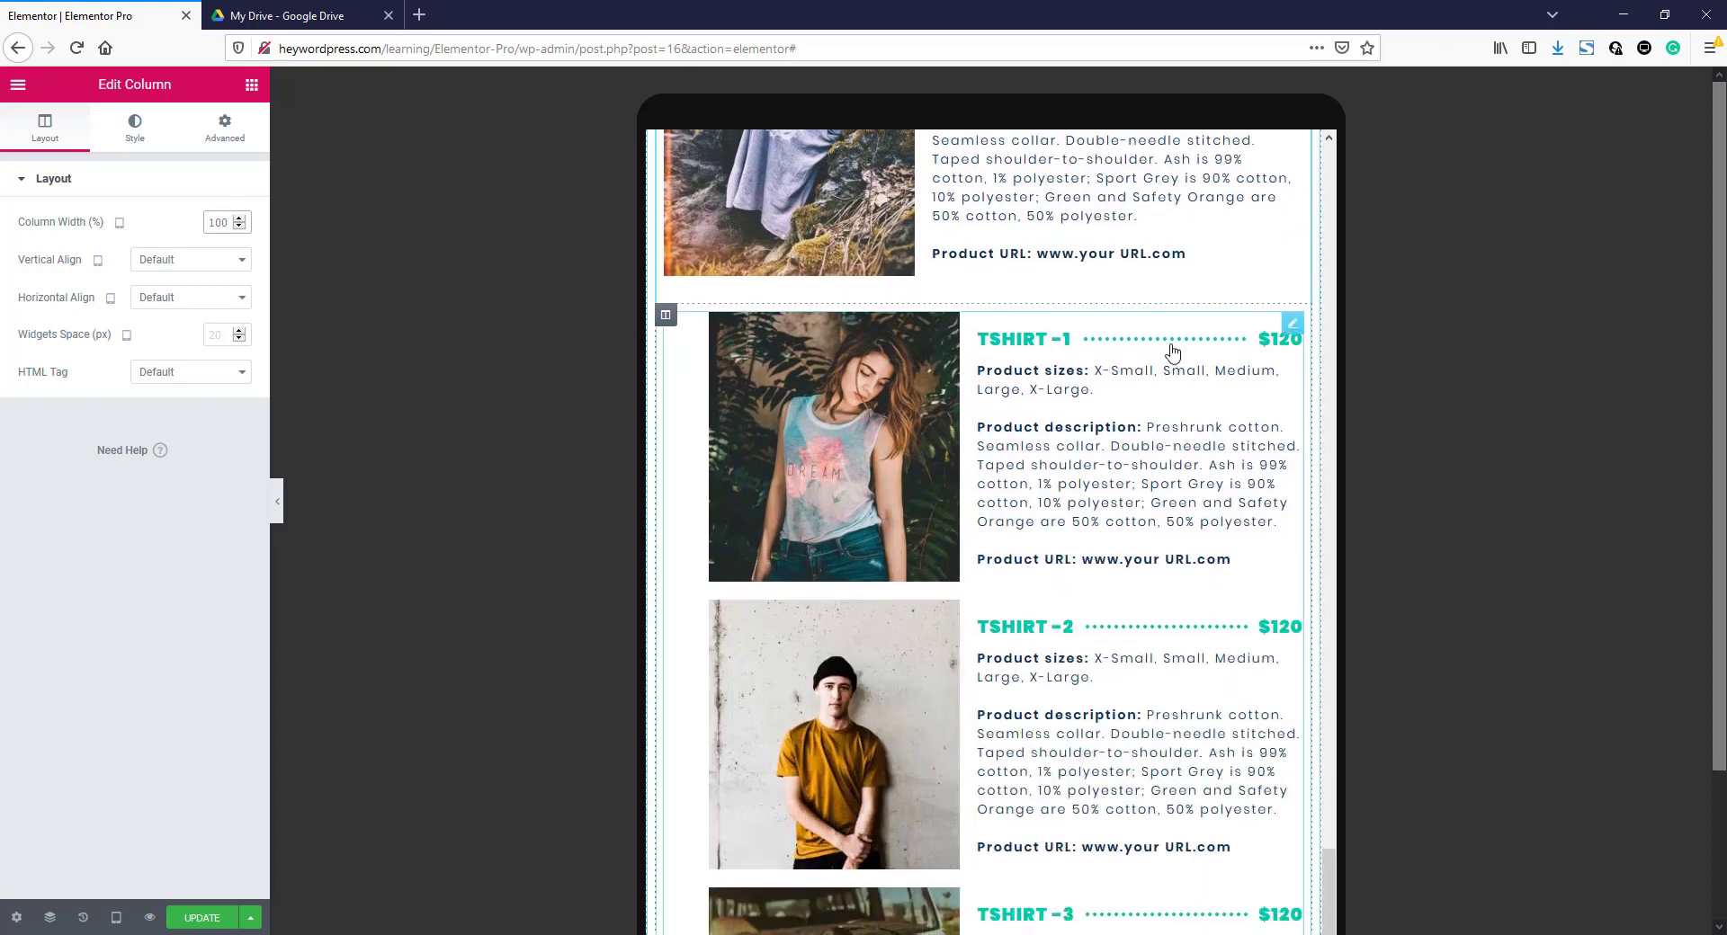
click(1292, 327)
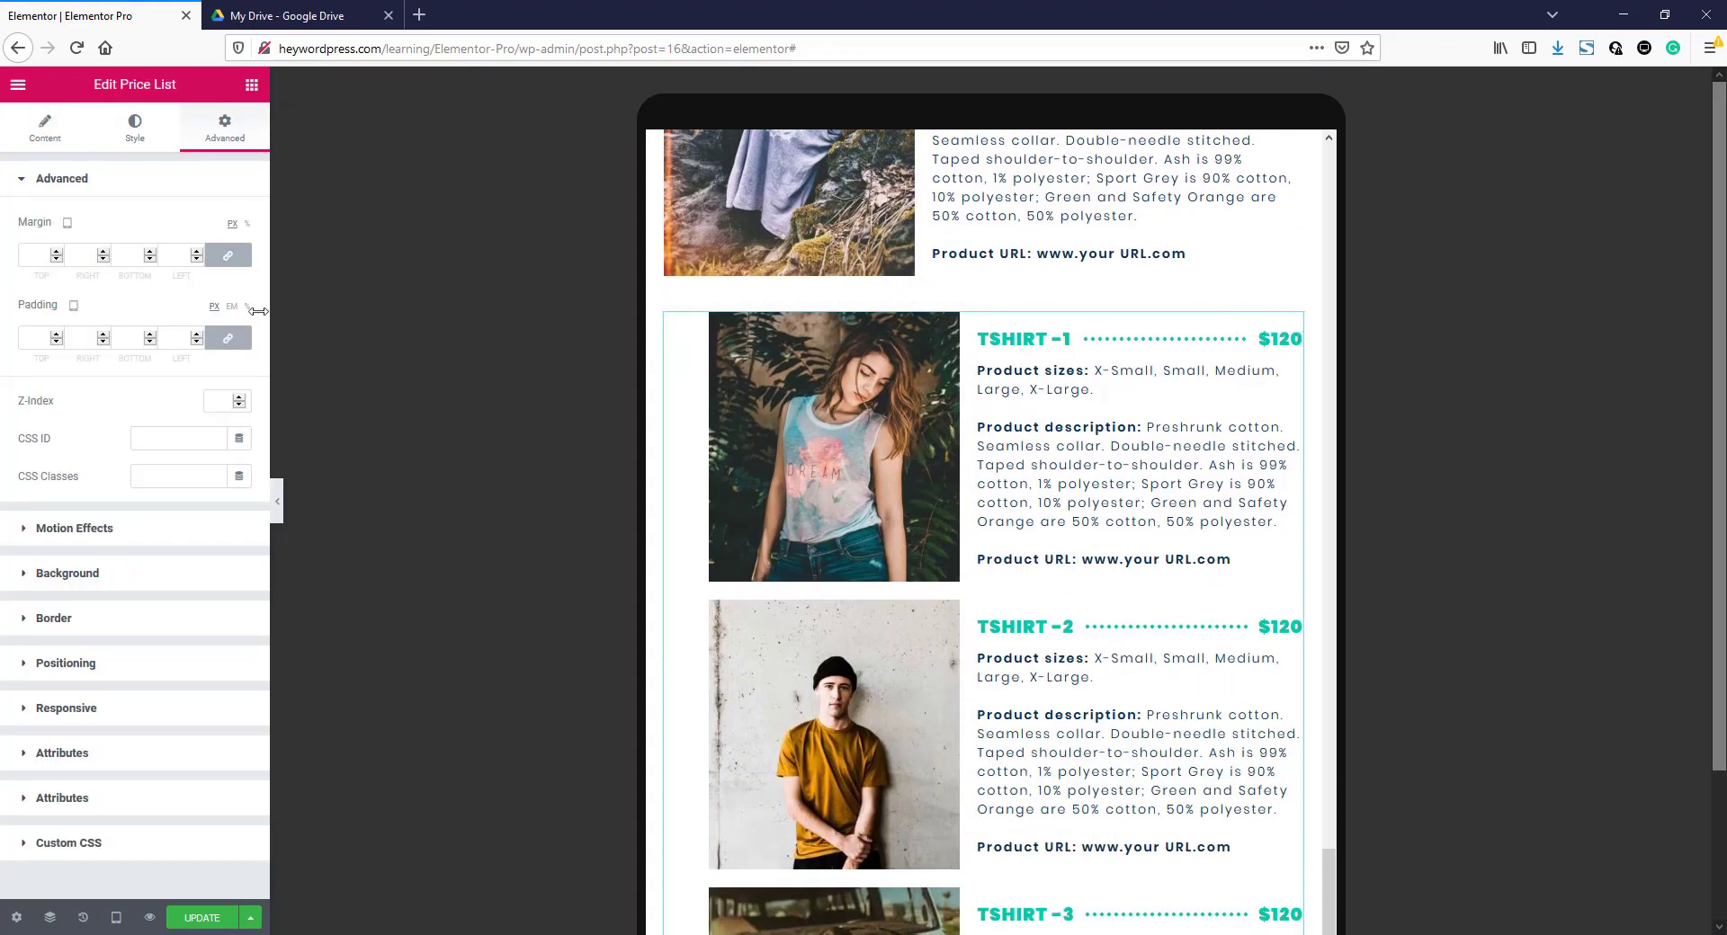
click(228, 259)
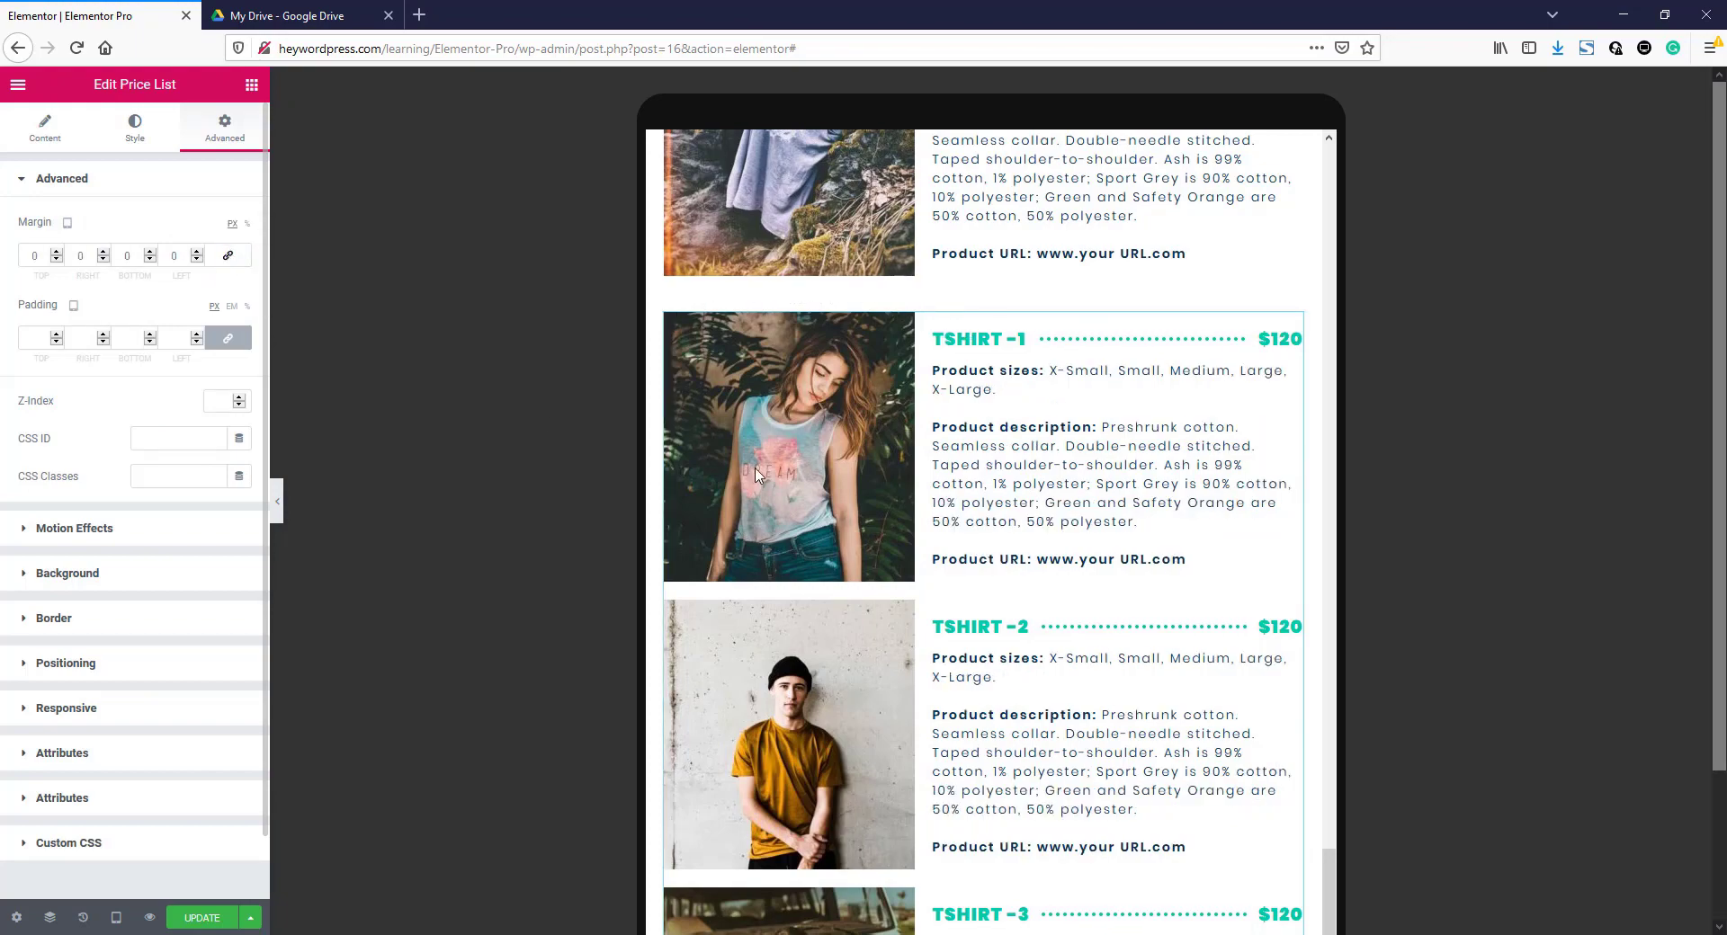
- Switch to the mobile preview and set the first T-shirt column's padding to 0 on all sides, with the values unlinked
drag(1330, 850, 1304, 719)
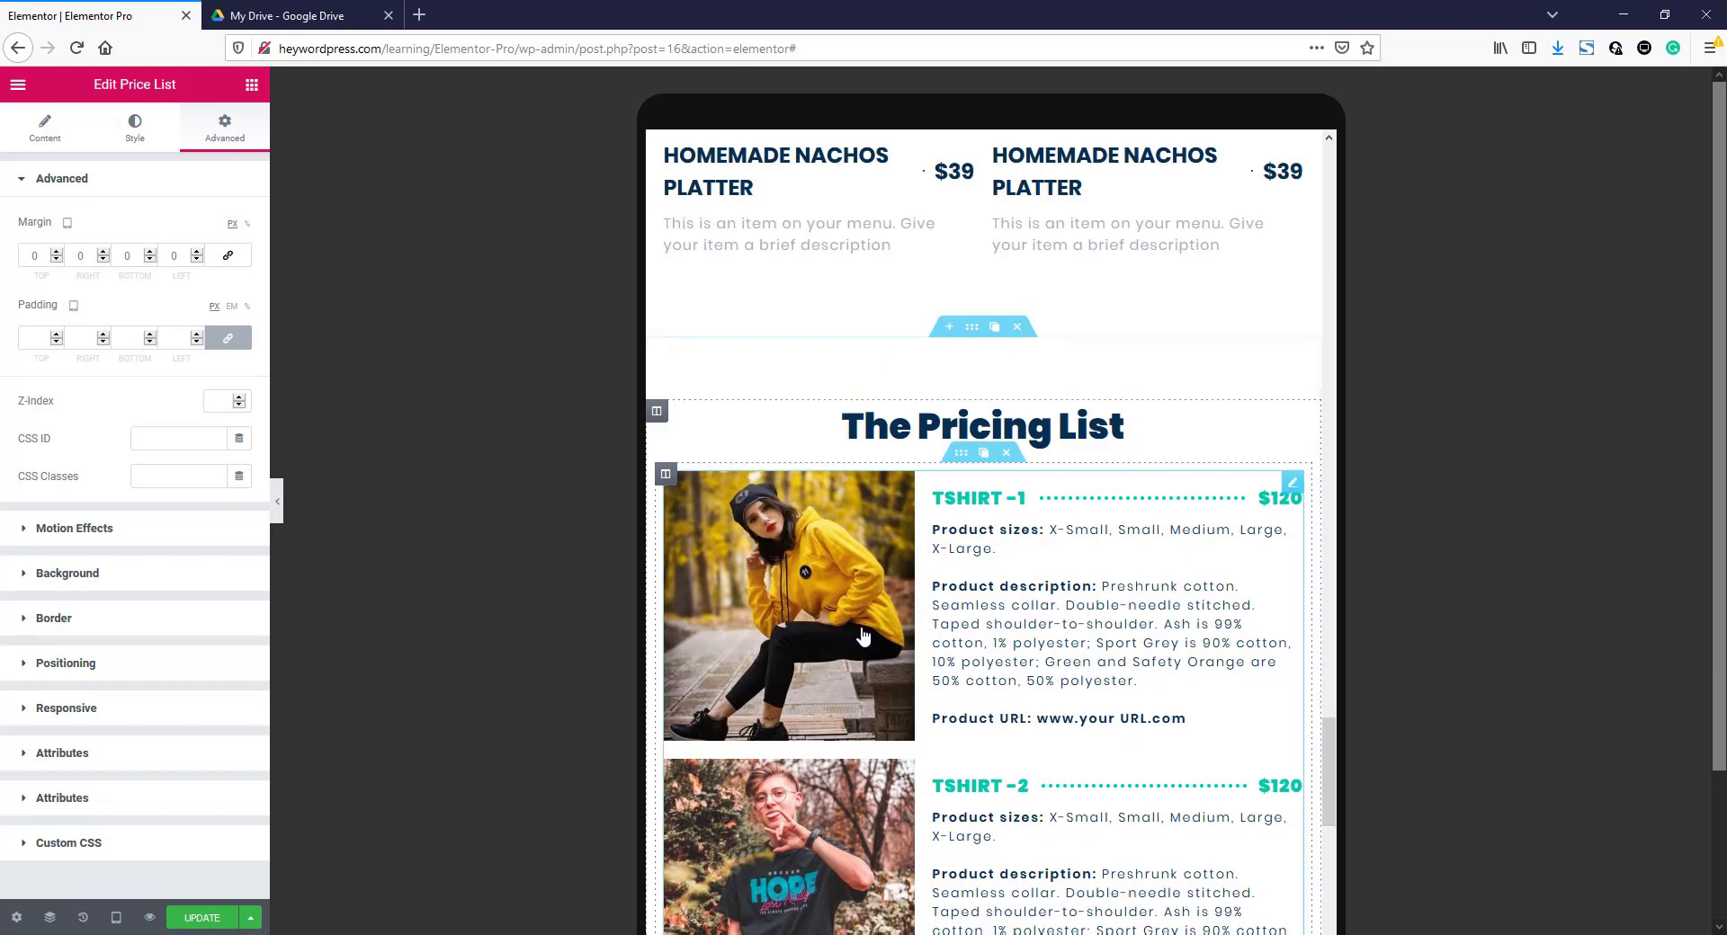
click(115, 918)
click(113, 884)
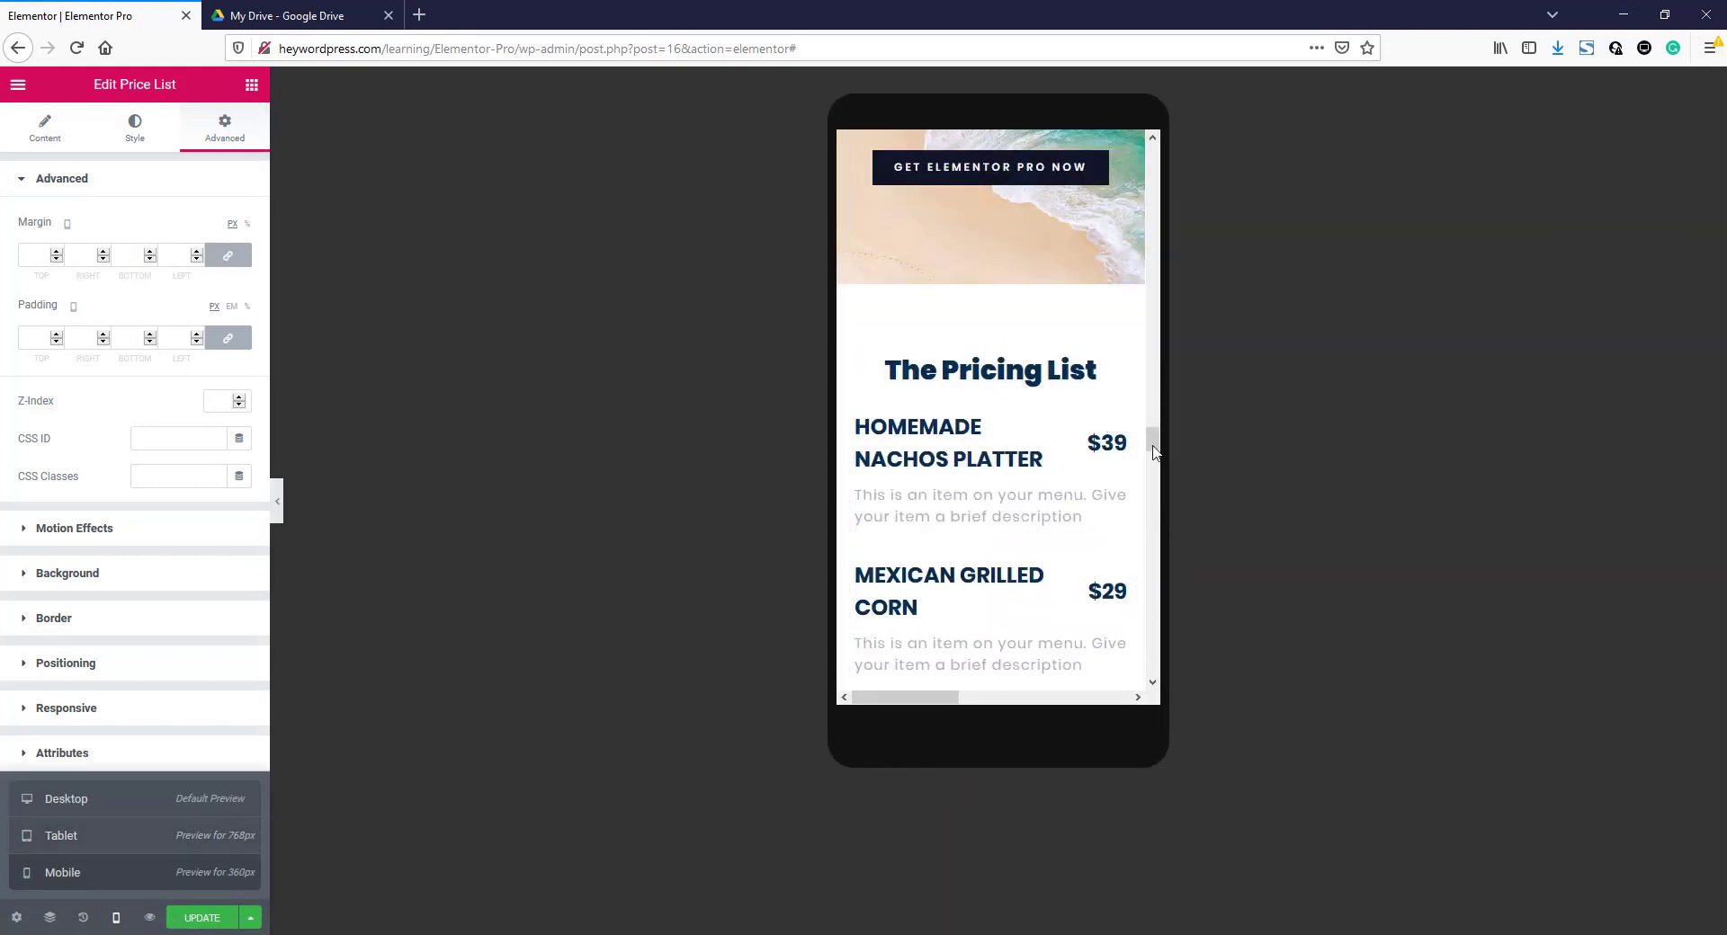
drag(1153, 441, 1153, 497)
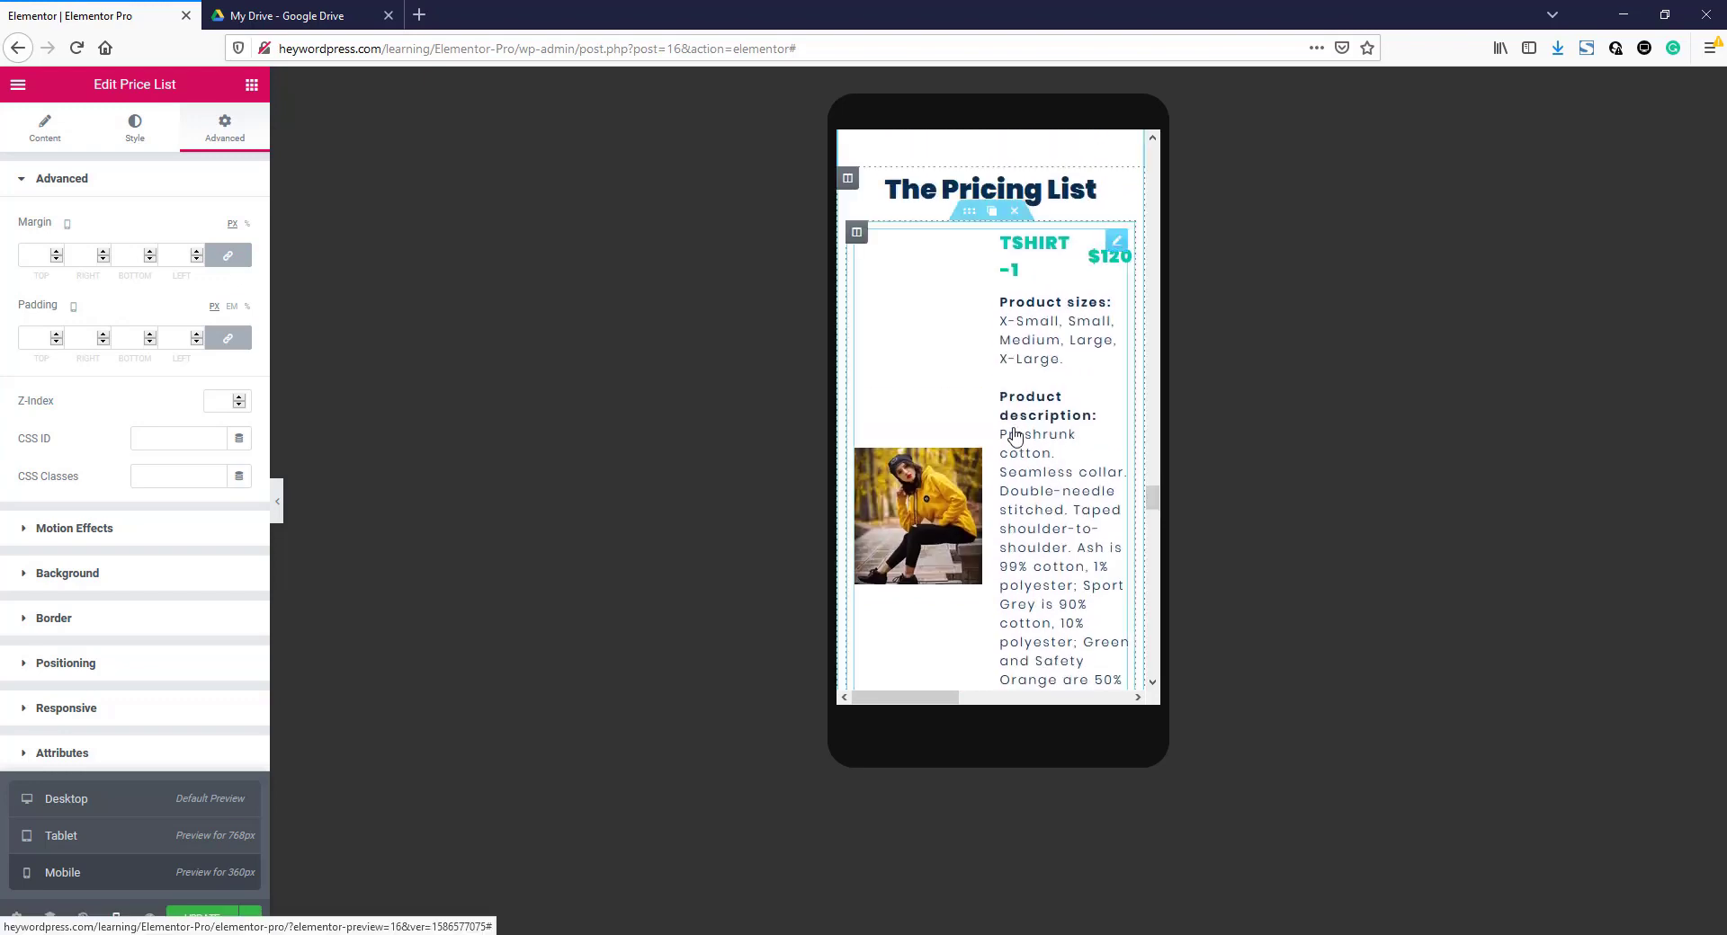
click(858, 235)
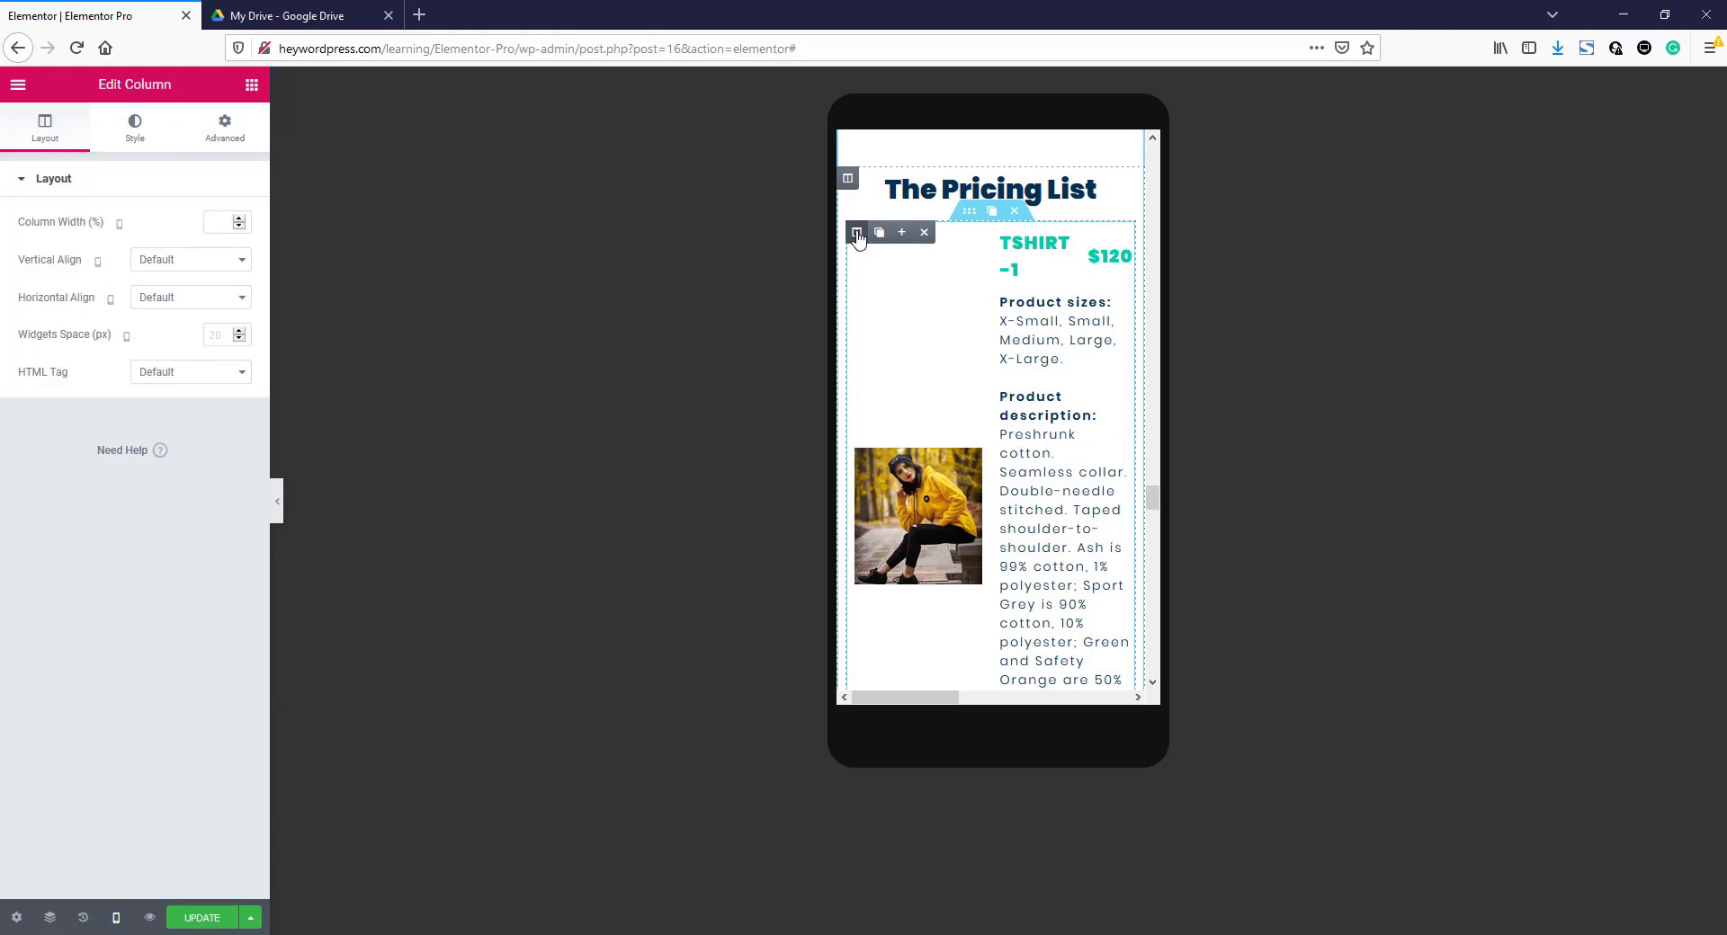
click(223, 133)
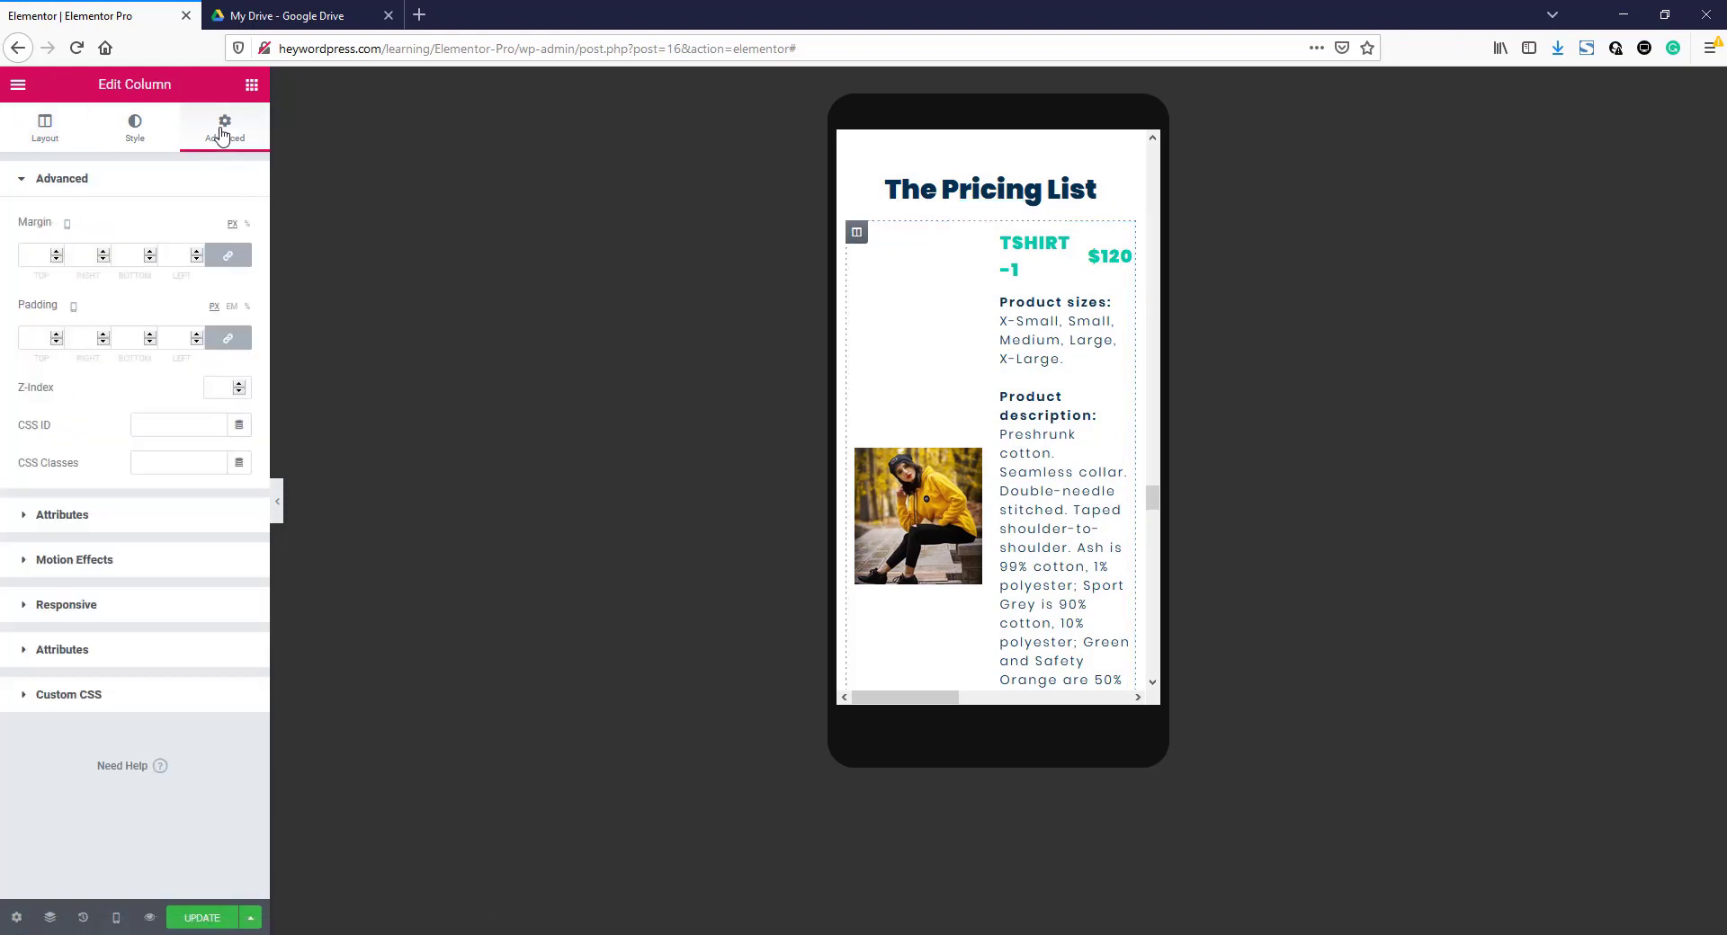
click(230, 340)
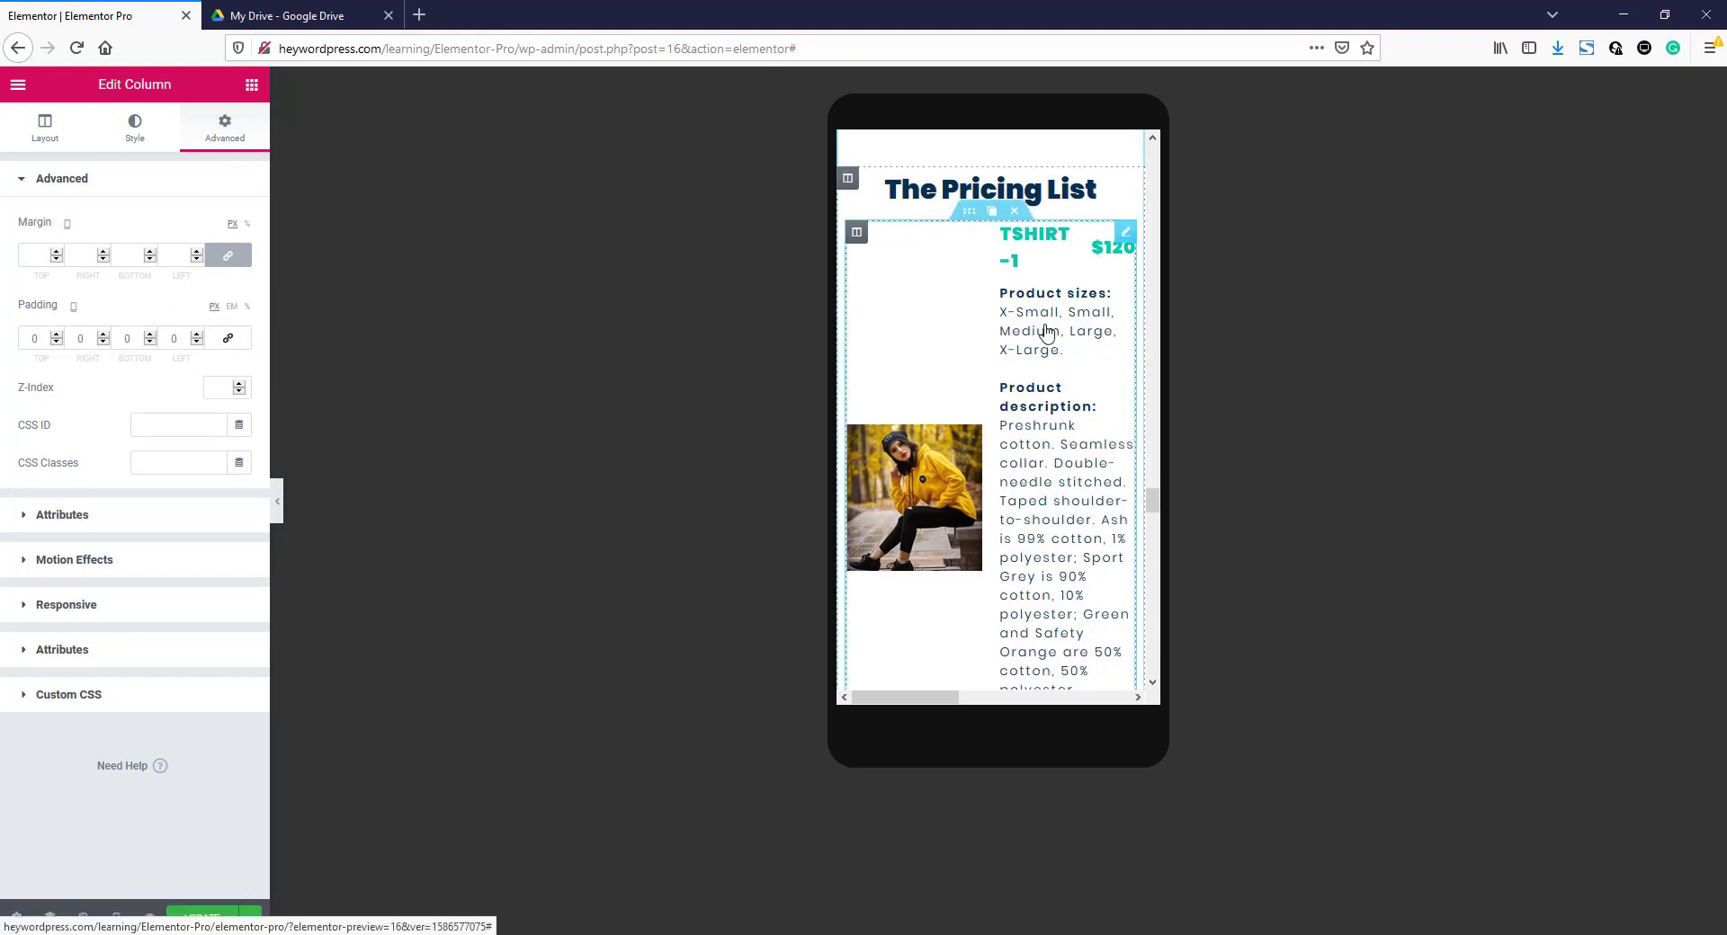
- Set the first T-shirt price list's mobile title and price font size to 14 px and reduce its letter spacing
click(1124, 235)
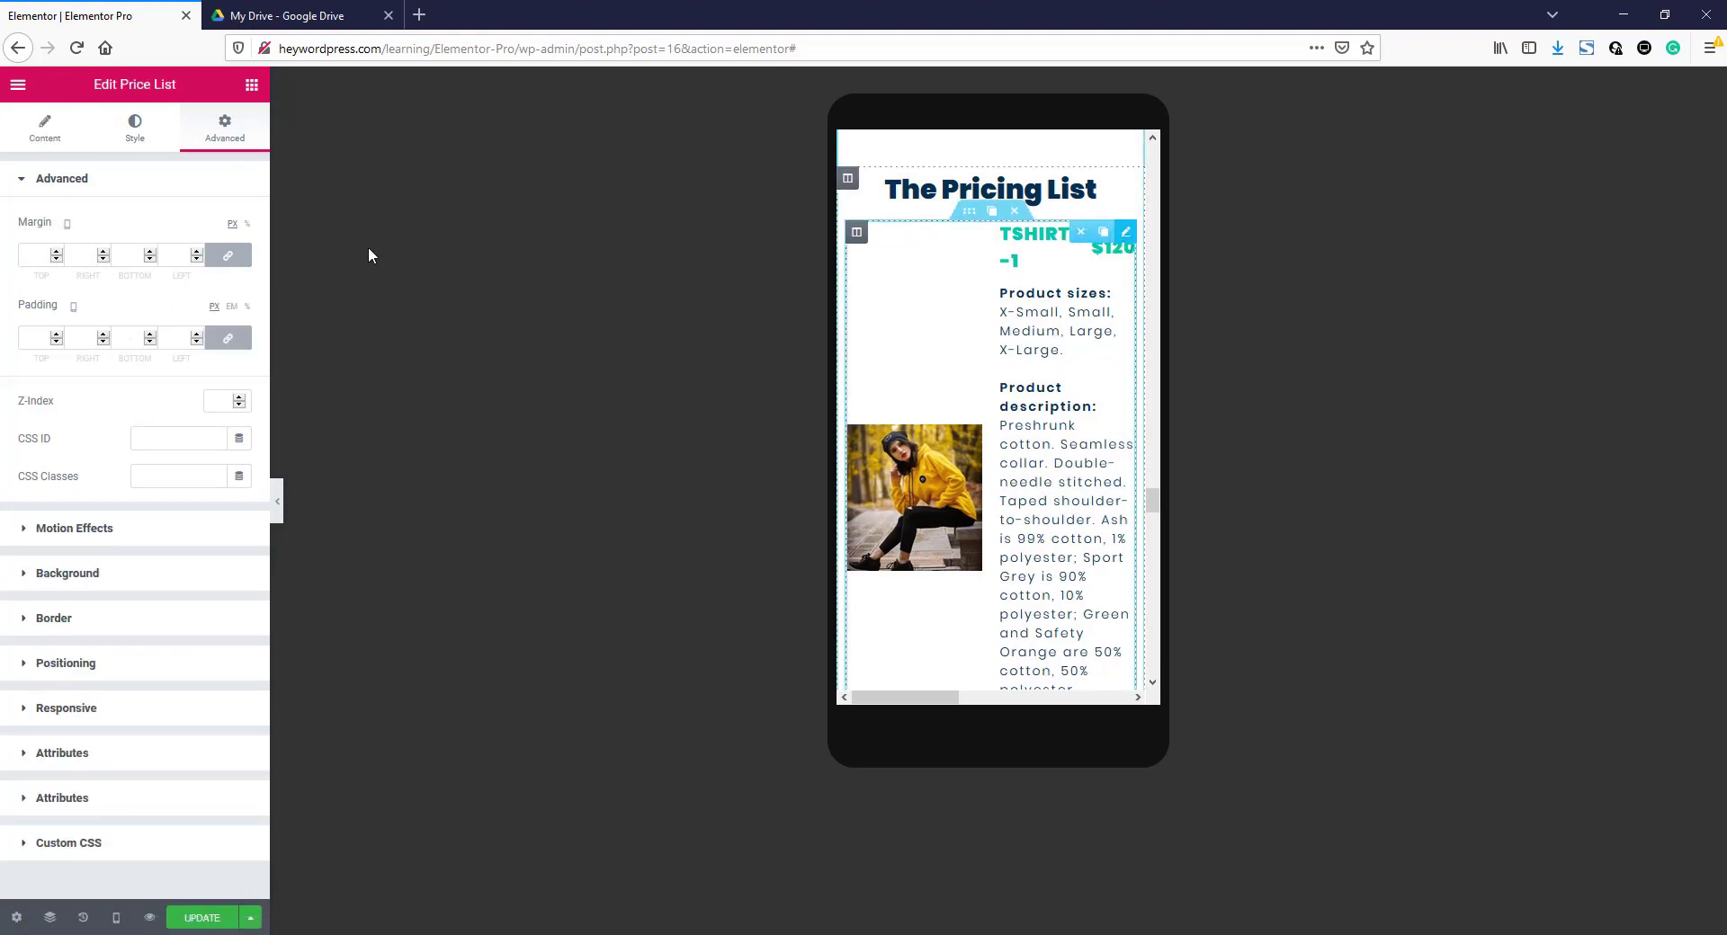
click(135, 133)
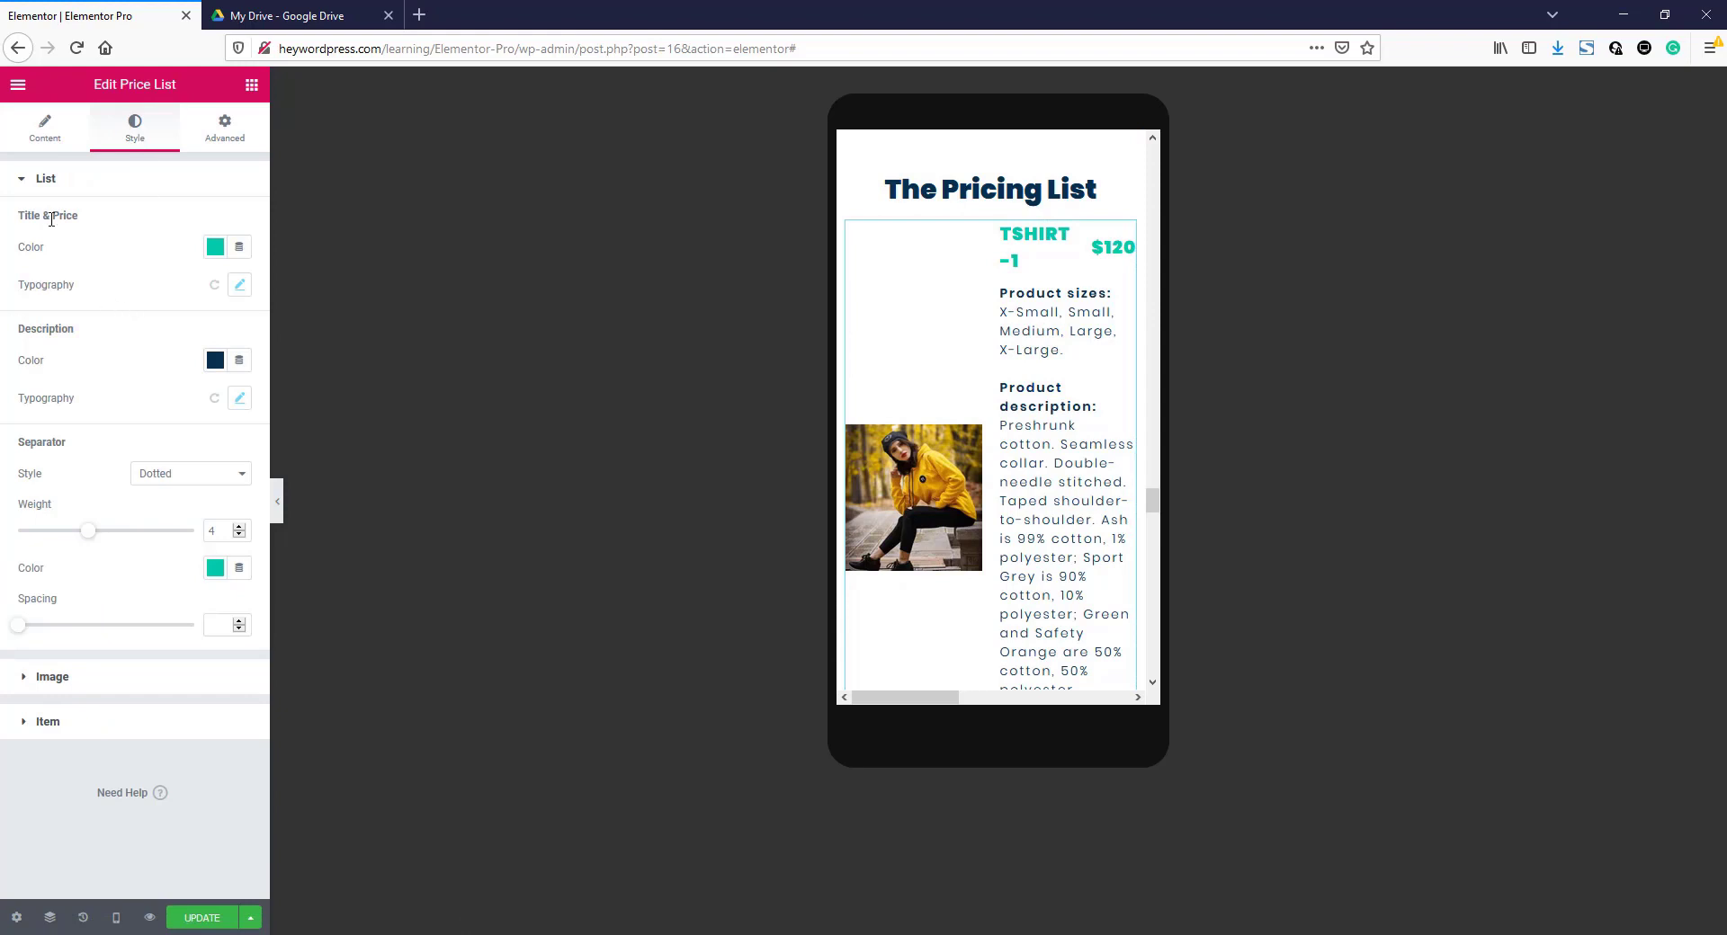
click(240, 287)
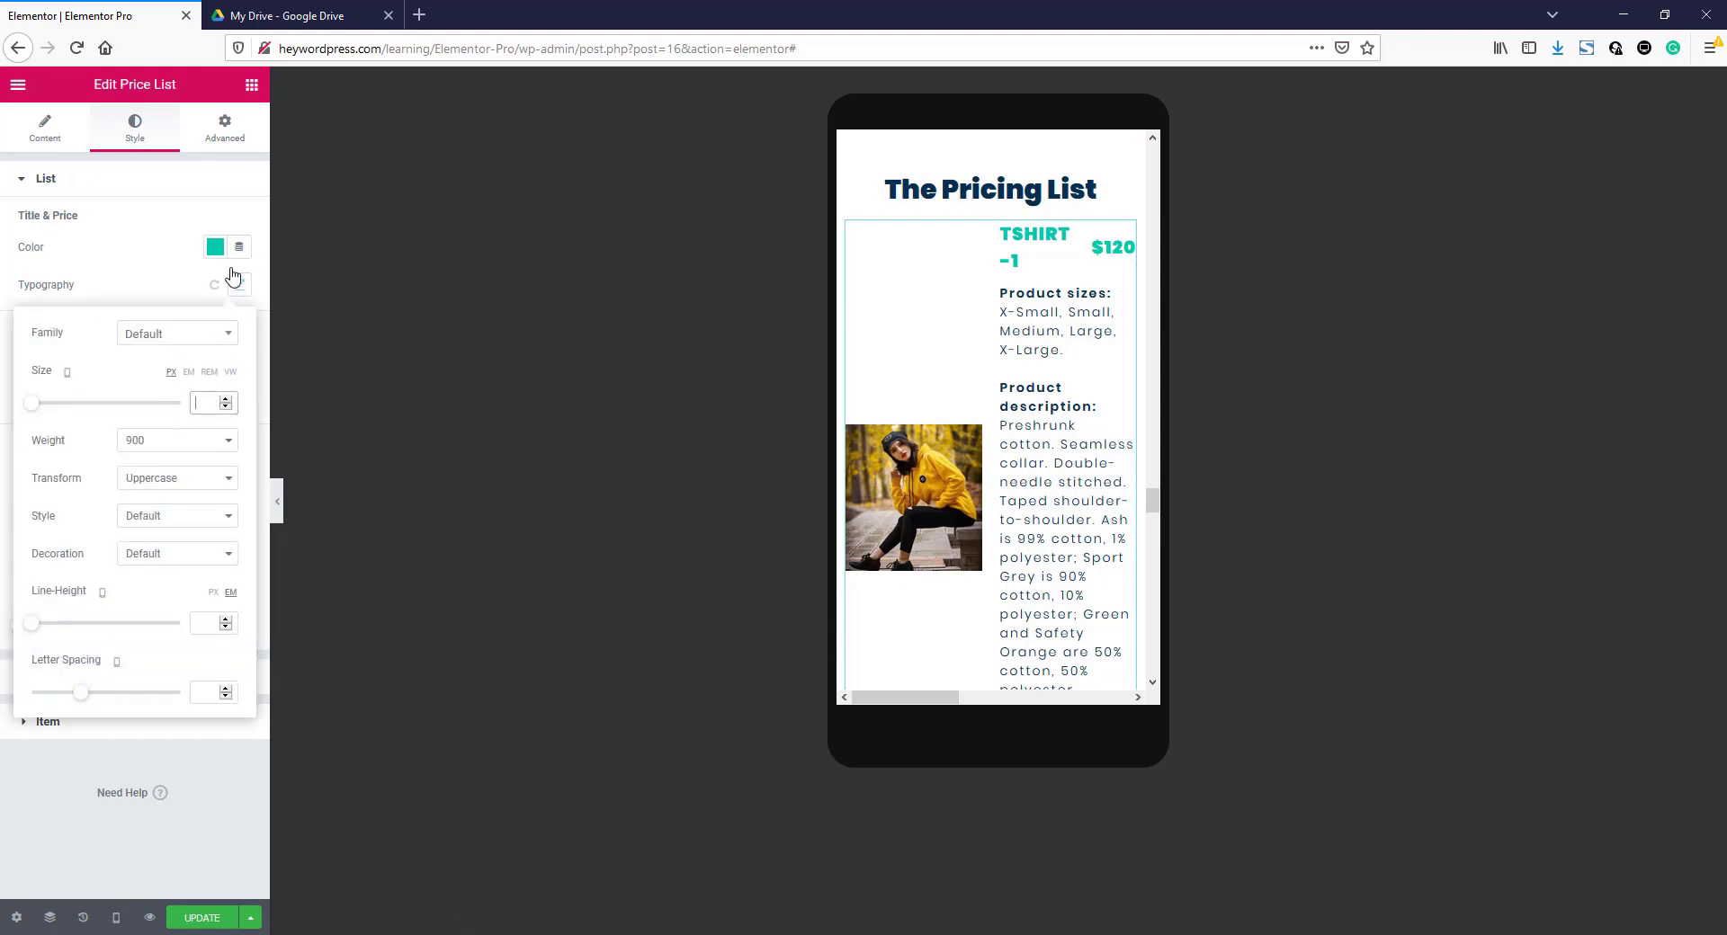
text(14)
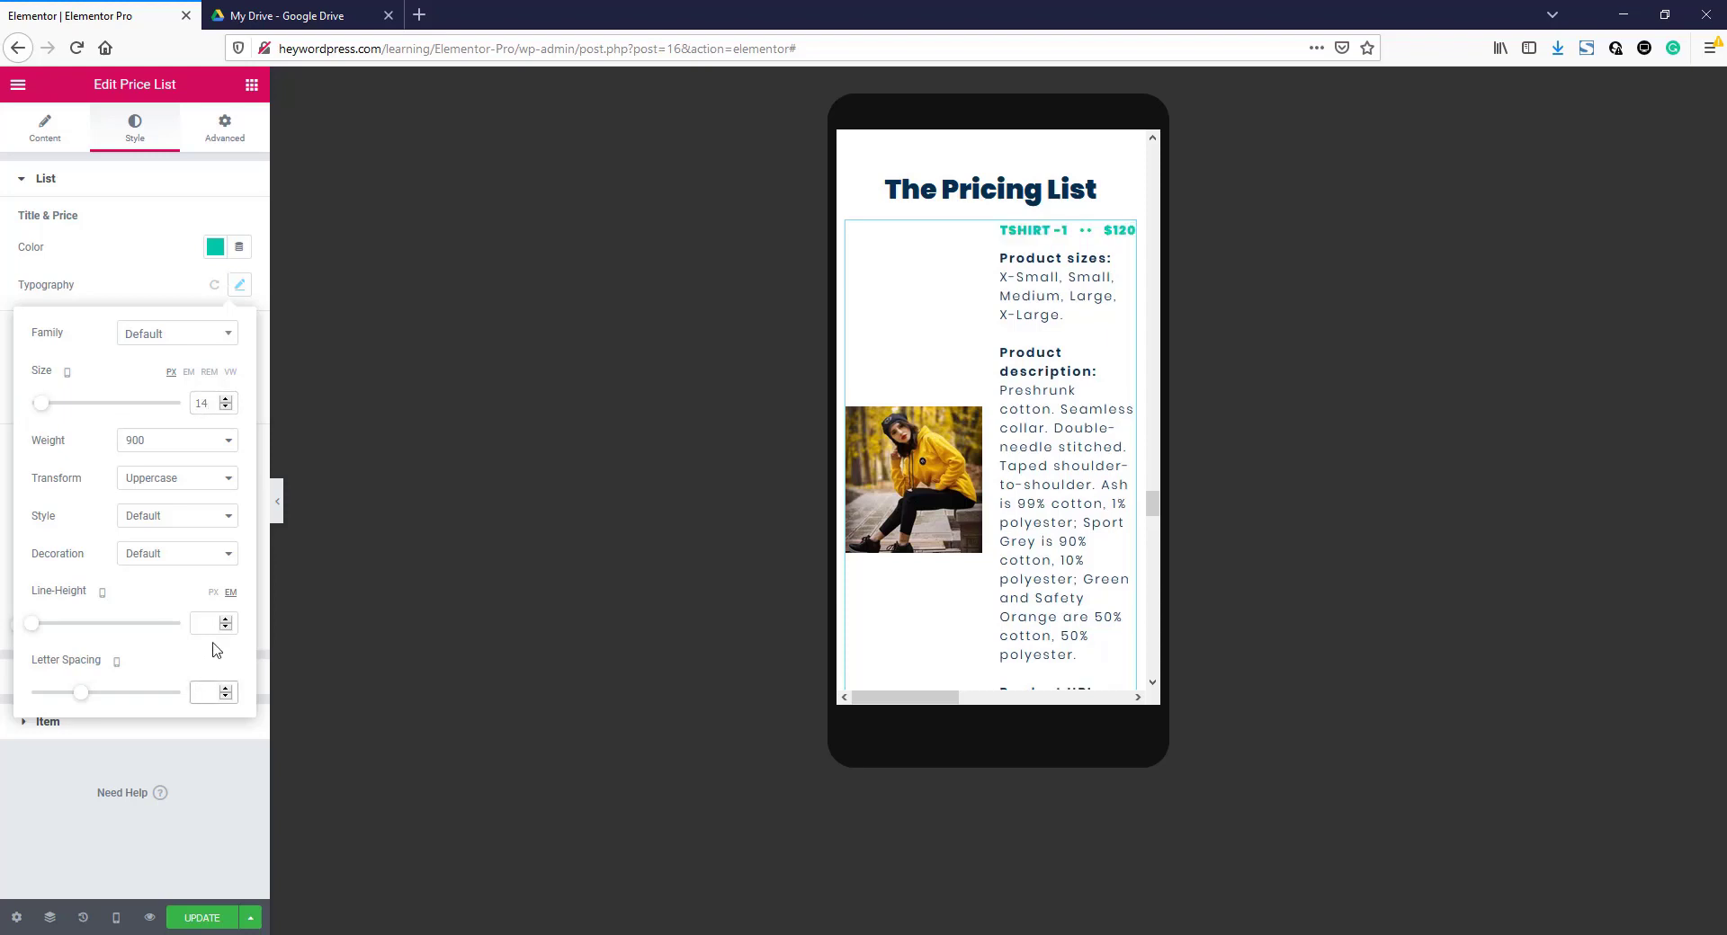
click(149, 290)
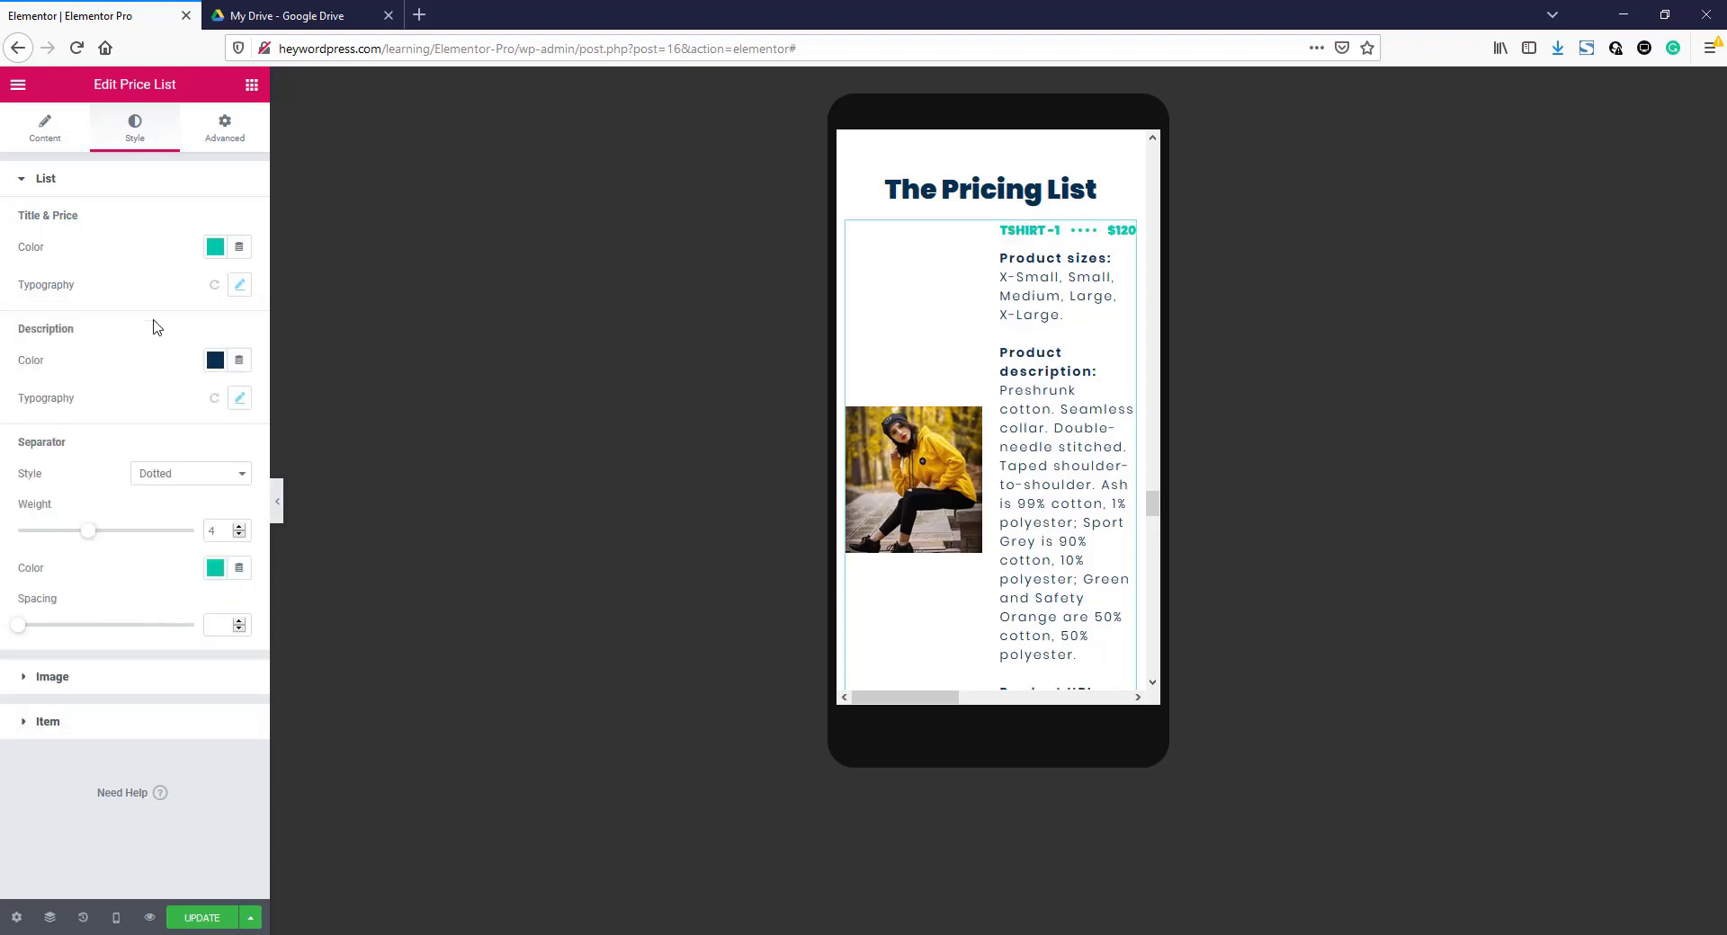
- Set the first T-shirt list's mobile description text to 12 px with 0 letter spacing, and align its items vertically to the top
click(239, 399)
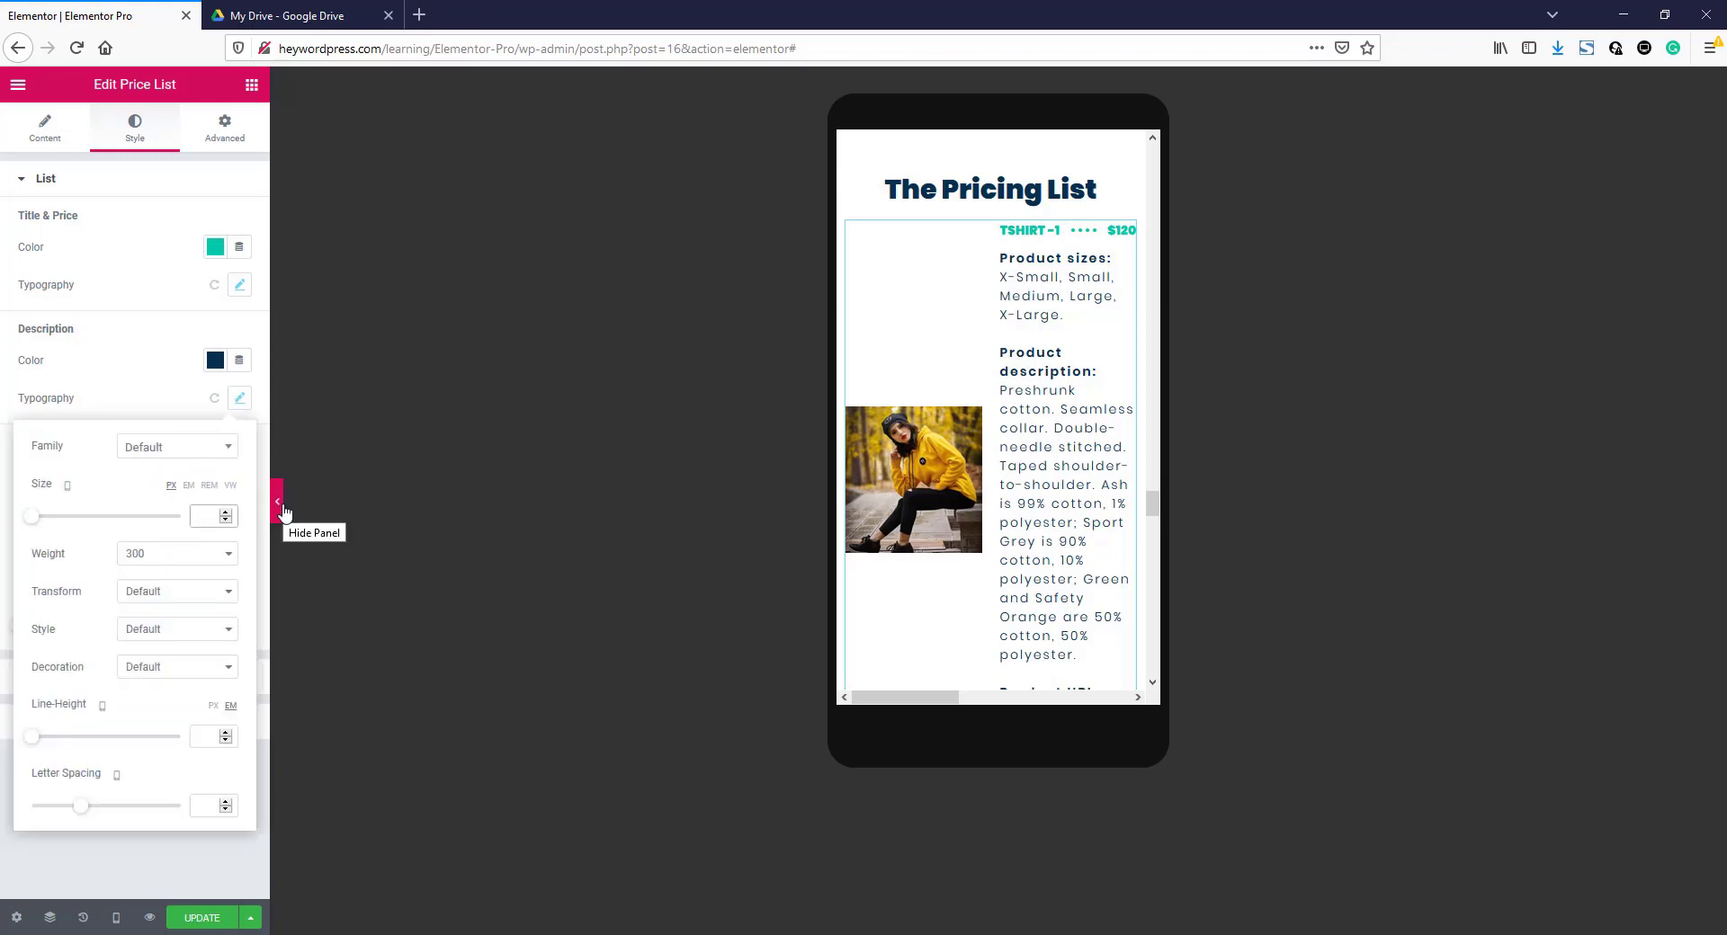
text(12)
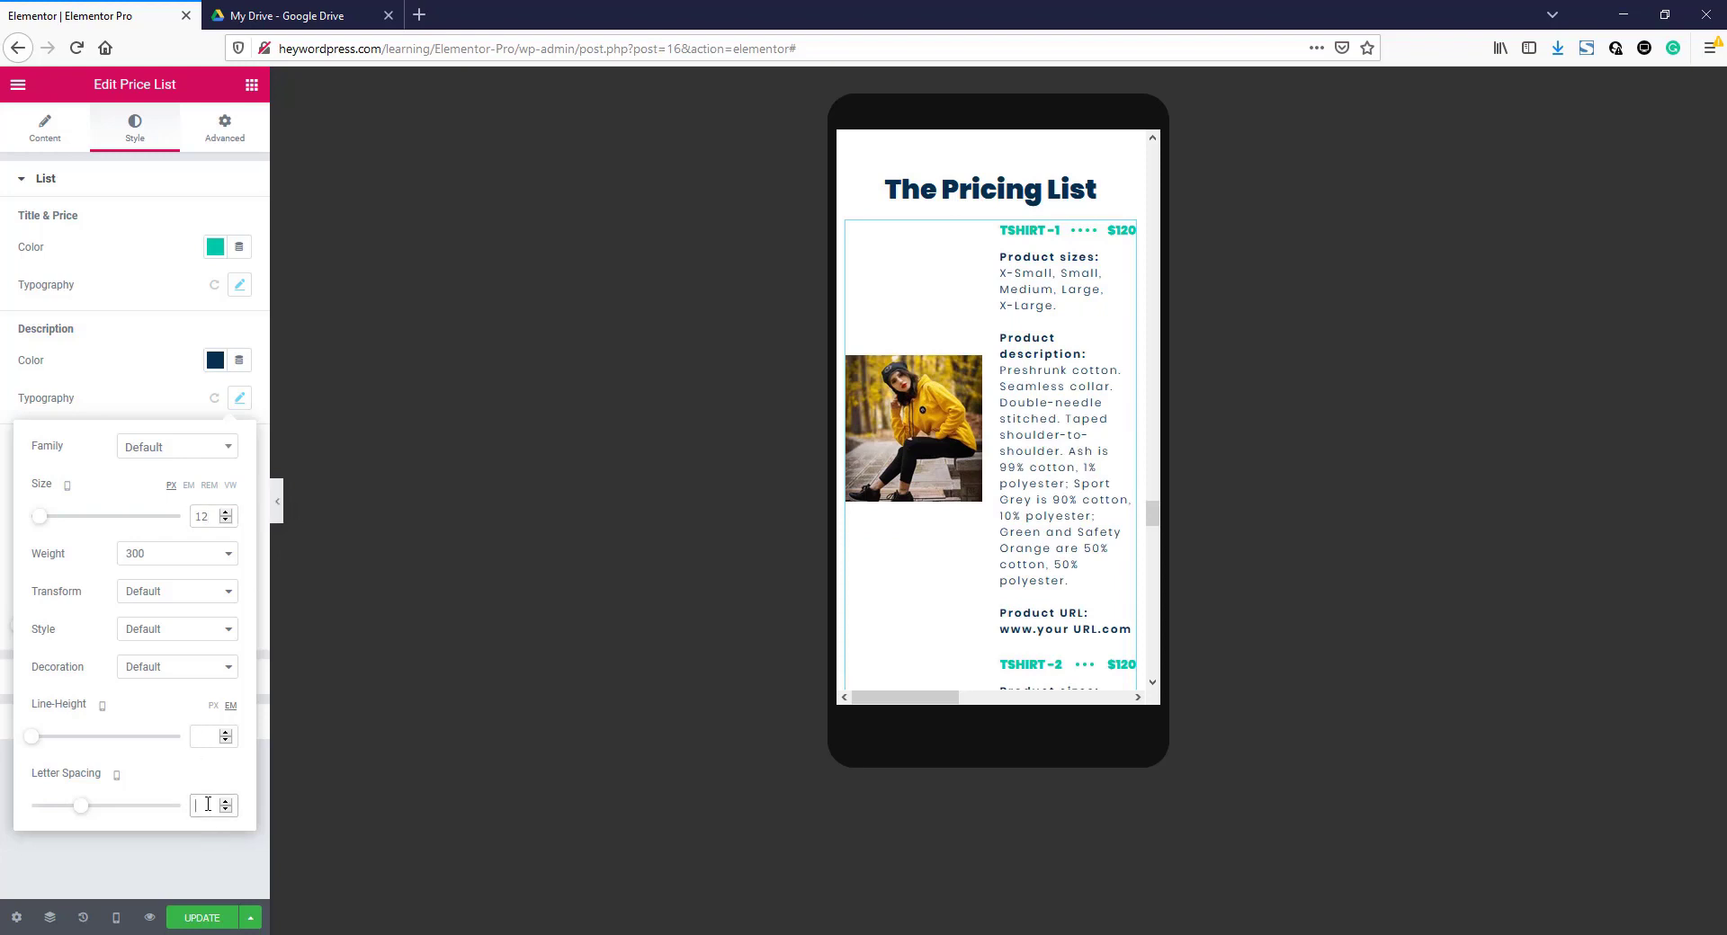
text(0)
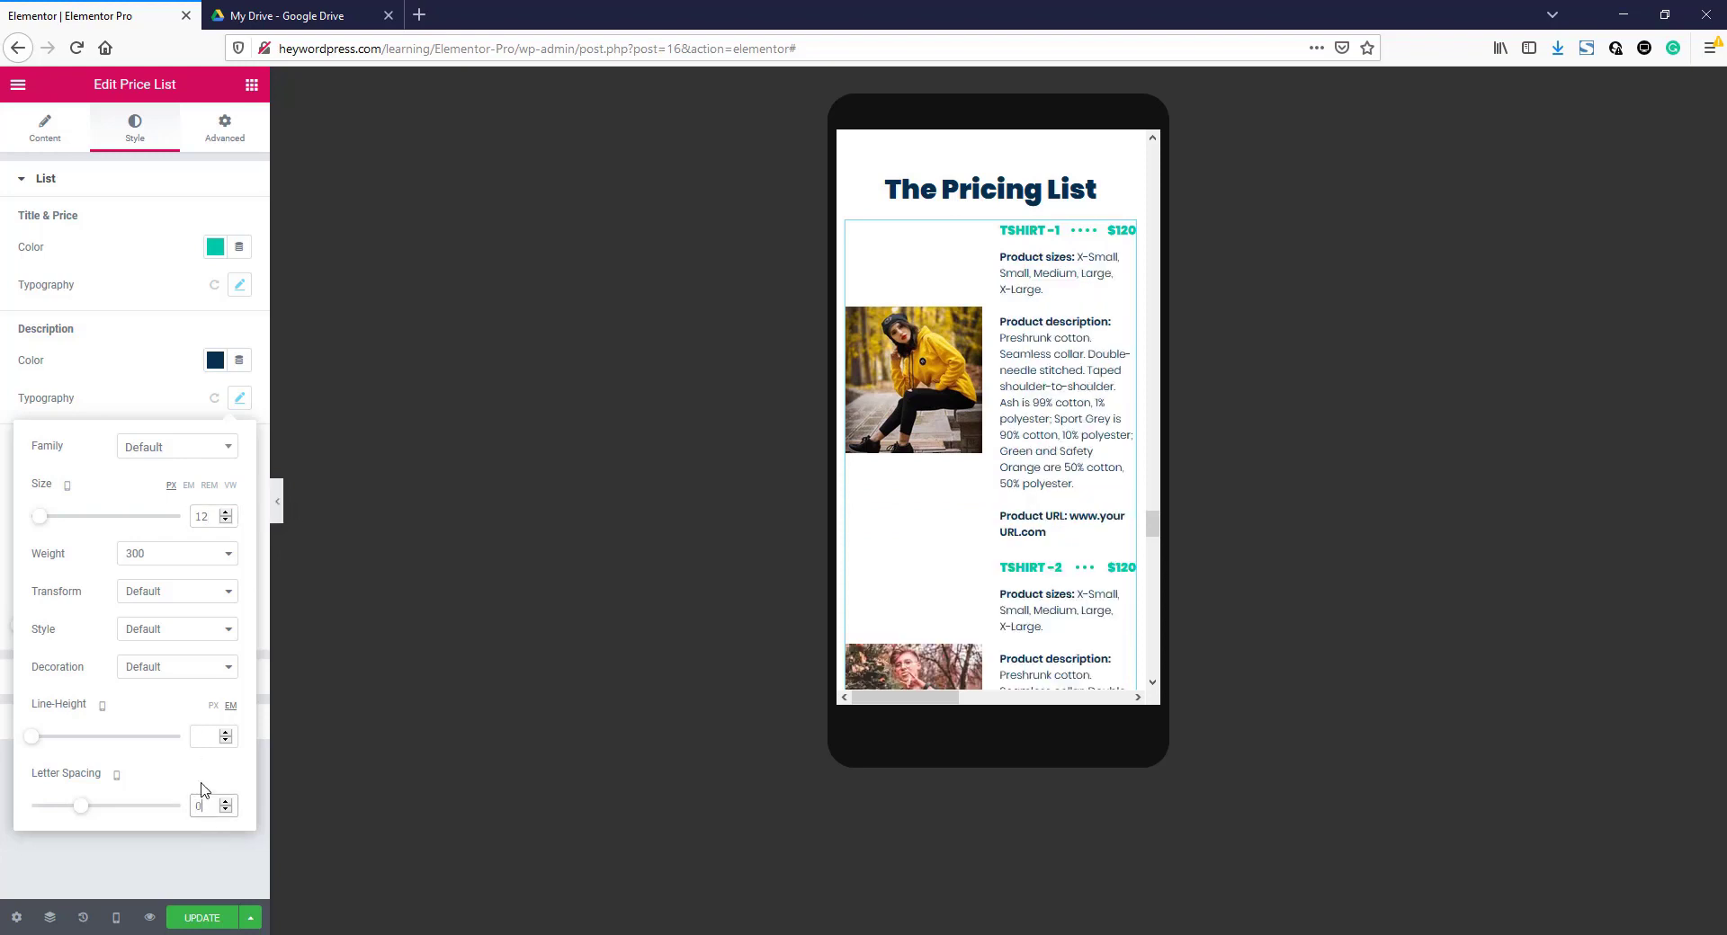
click(153, 402)
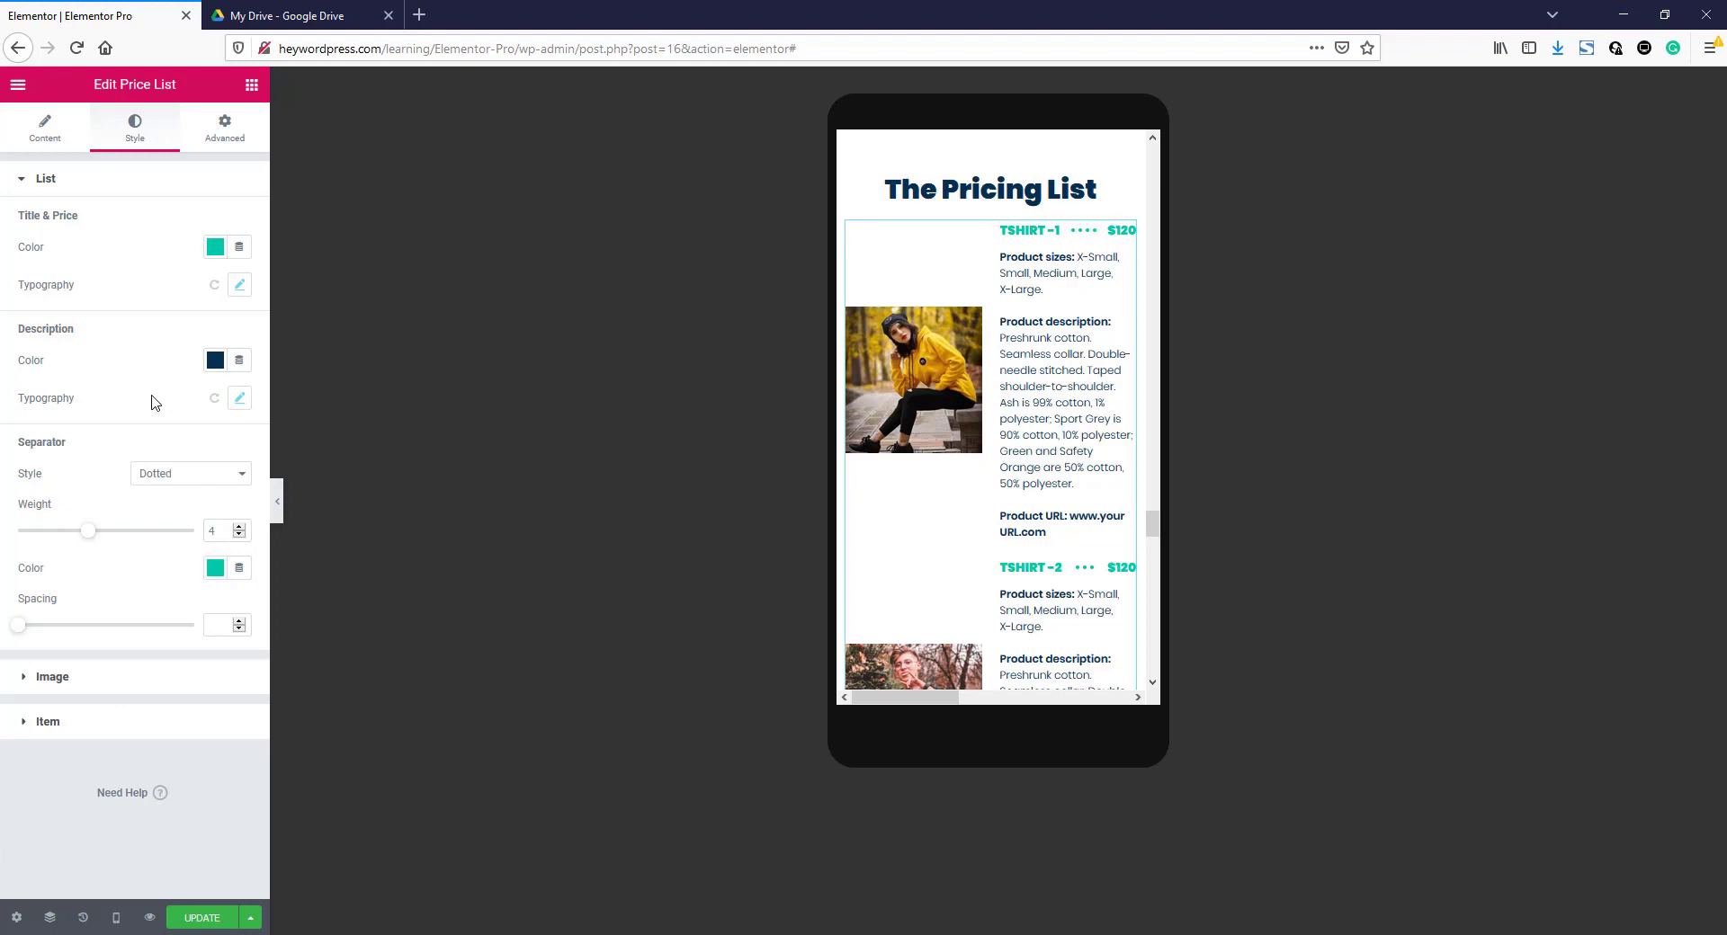
click(99, 727)
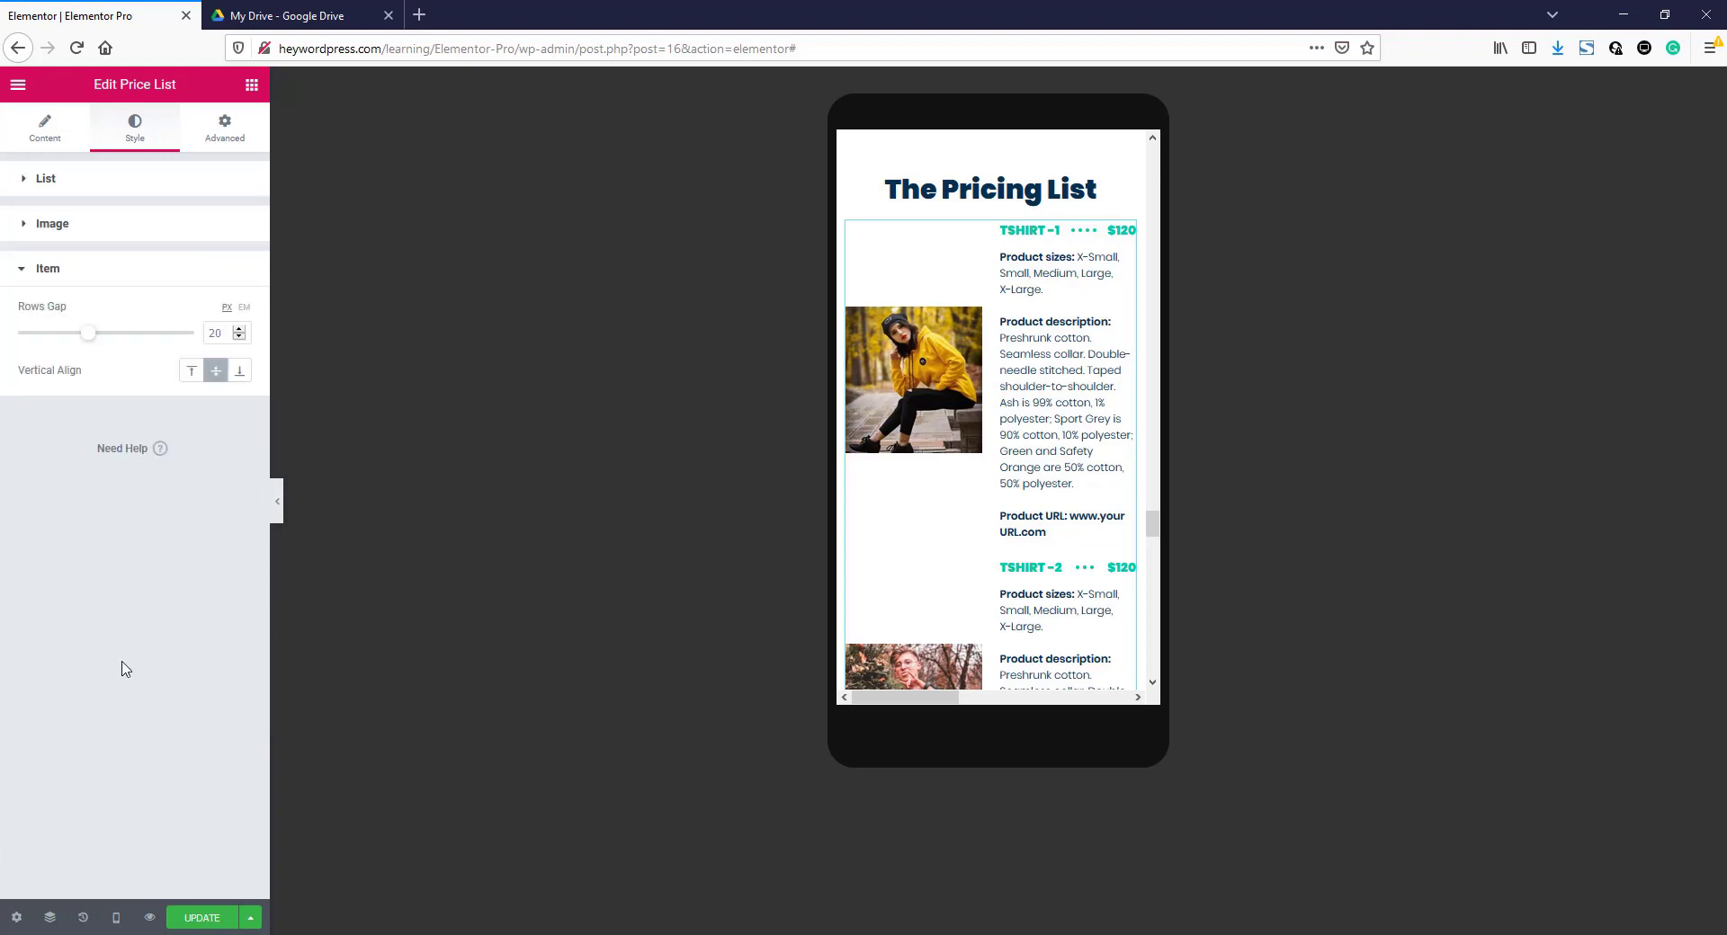
click(191, 373)
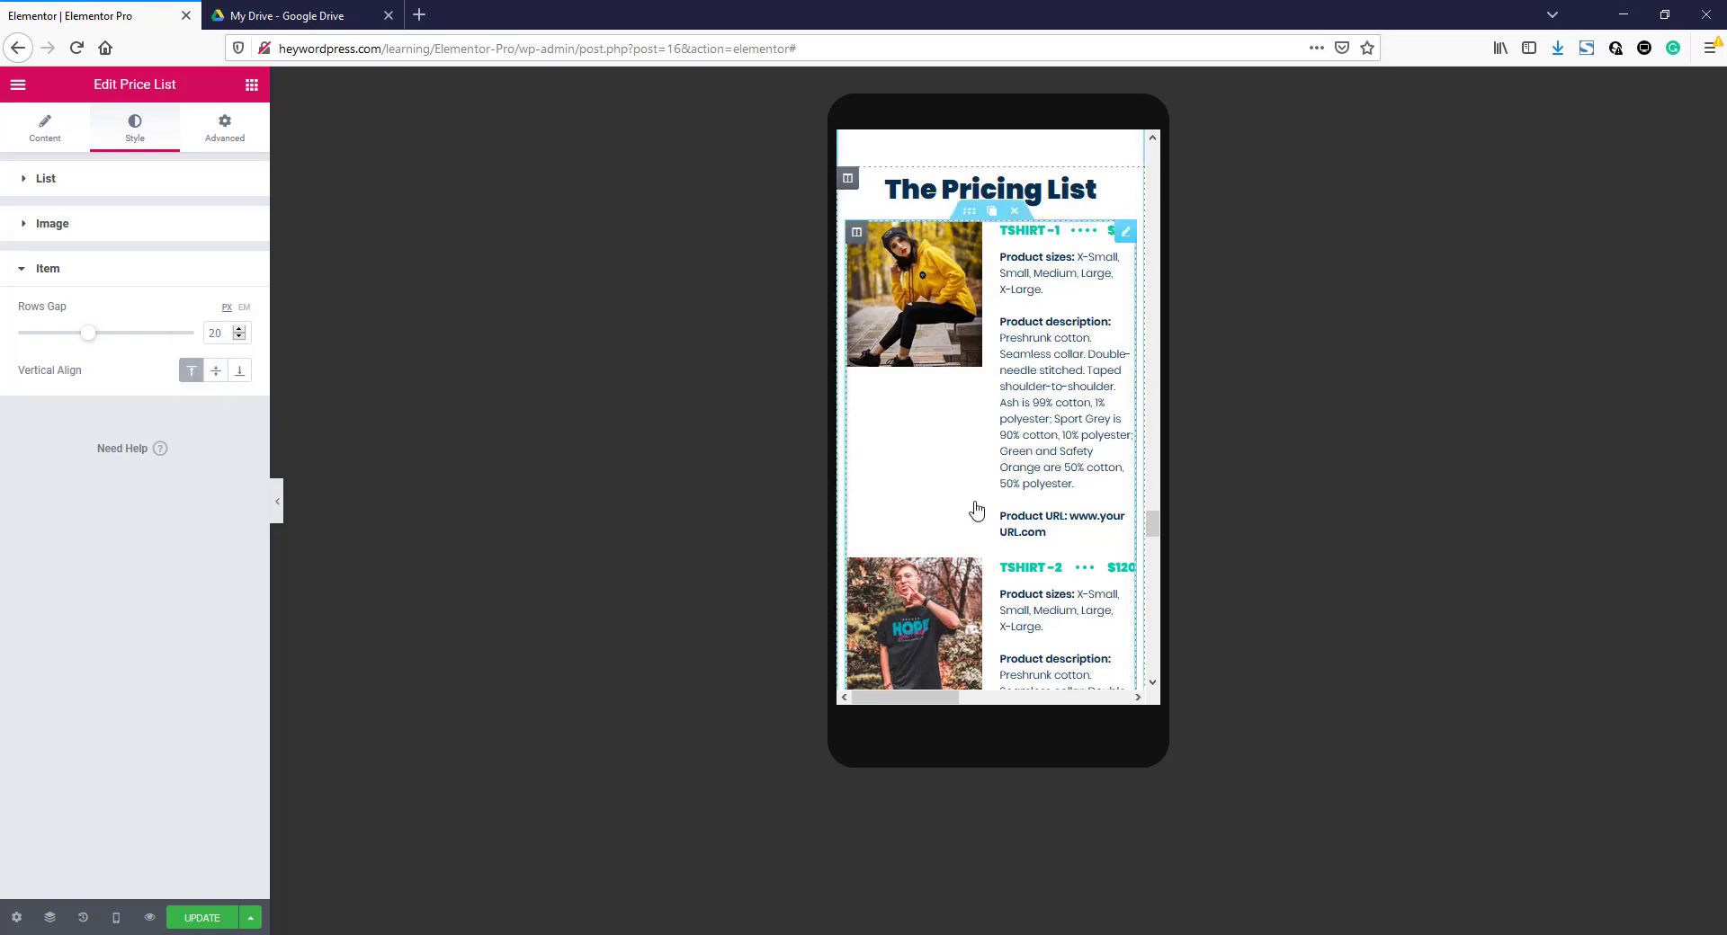
- Copy the first T-shirt price list and paste its style onto the second T-shirt price list
mouse_move(1154, 529)
mouse_down()
mouse_move(1154, 573)
mouse_move(1161, 511)
mouse_up()
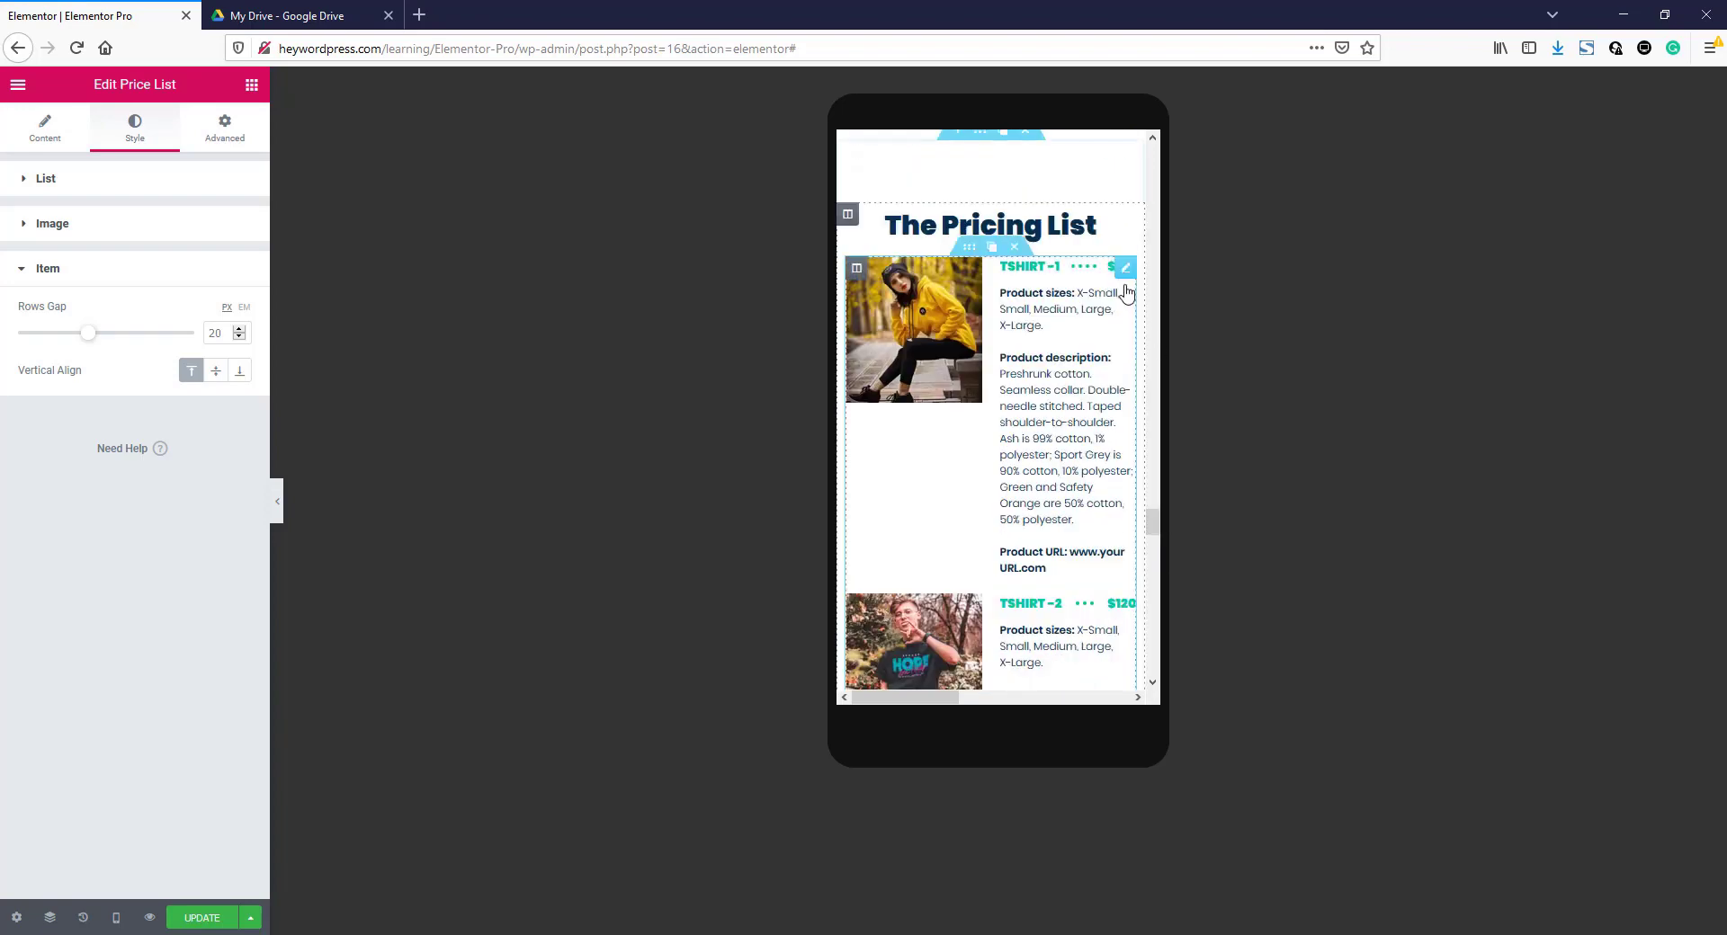
right_click(1126, 270)
click(1144, 353)
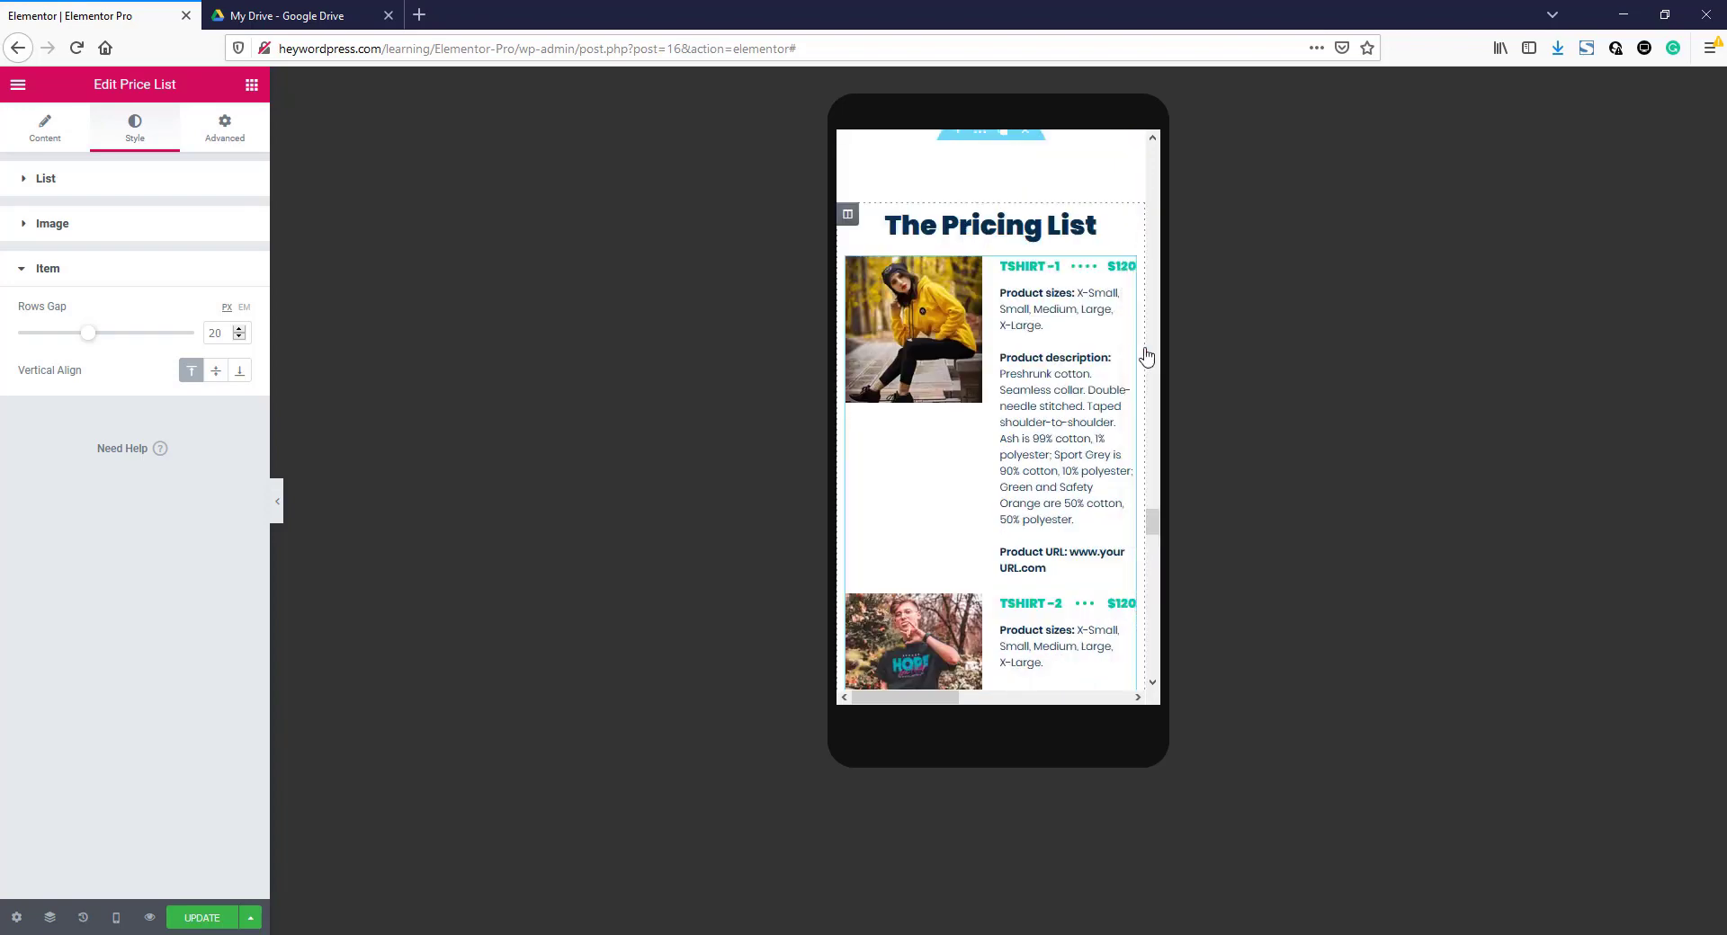
drag(1153, 518, 1152, 574)
scroll(1152, 573, down, 2)
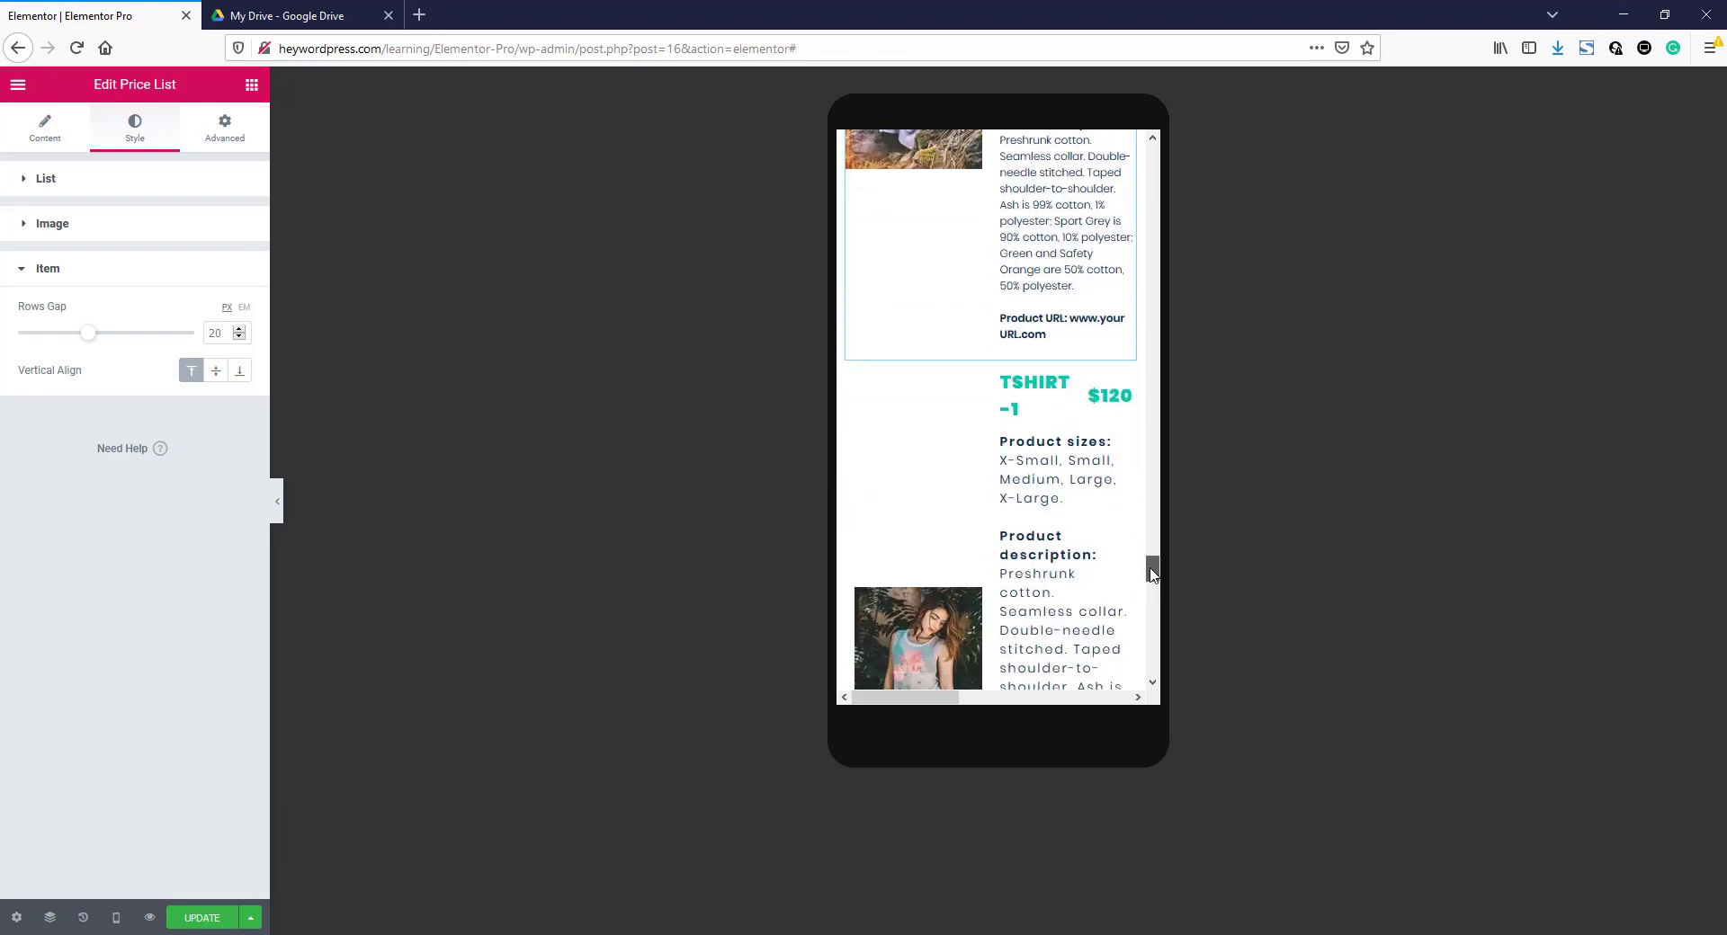
right_click(1110, 382)
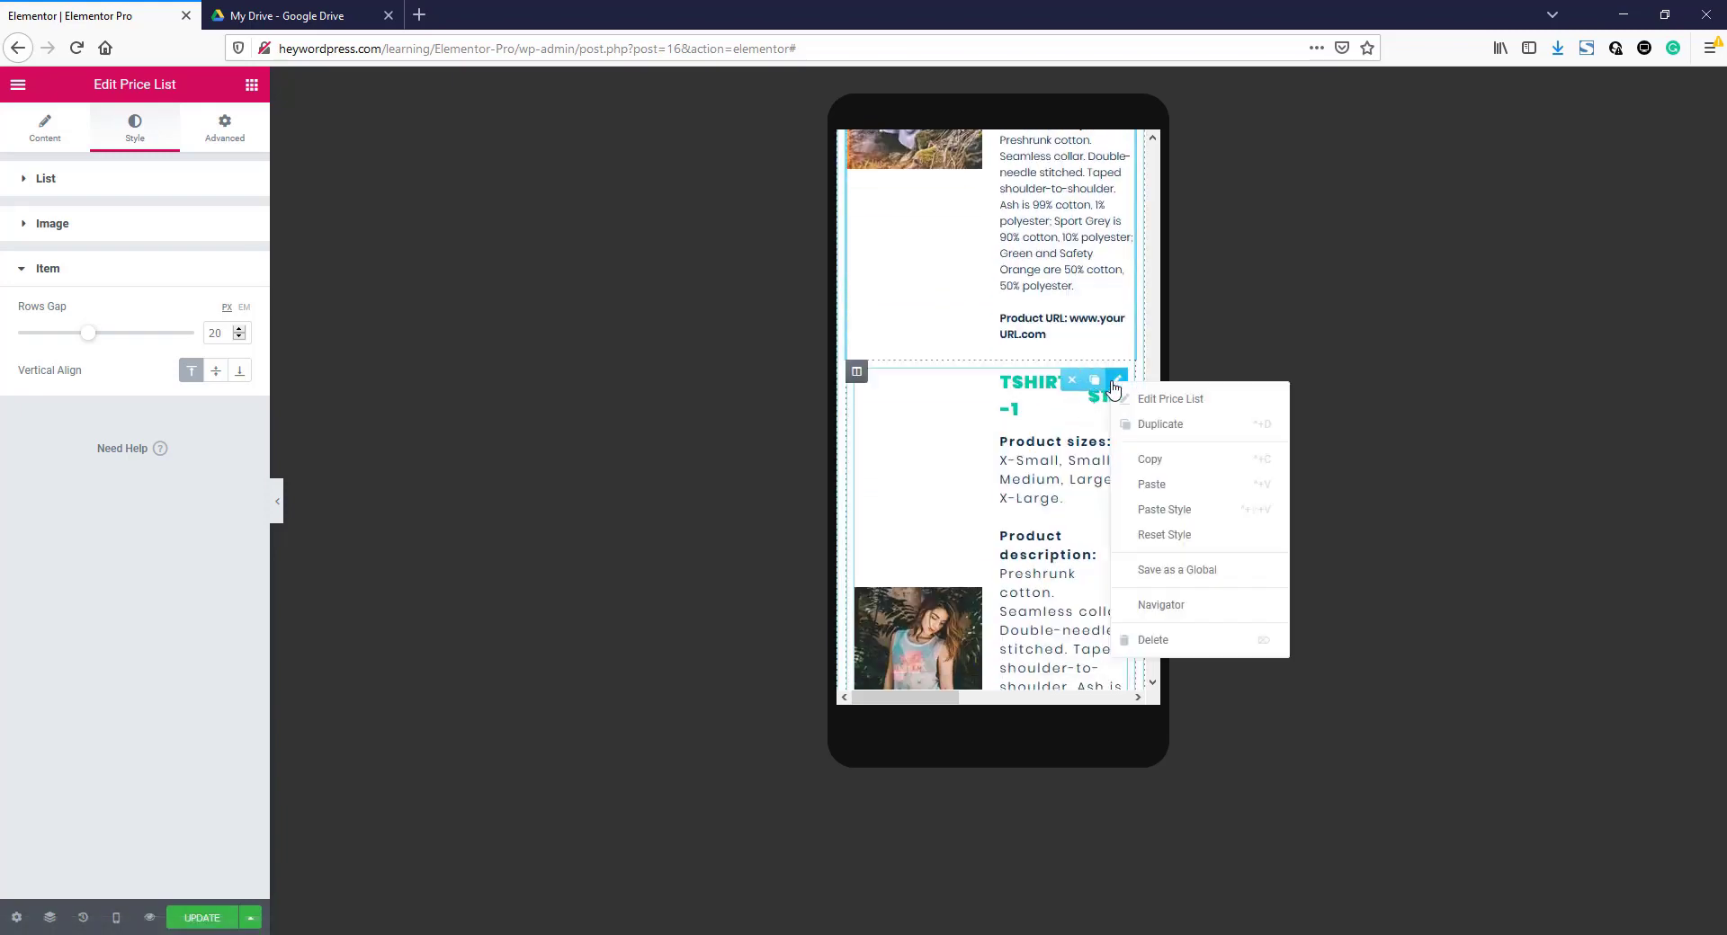
click(1142, 510)
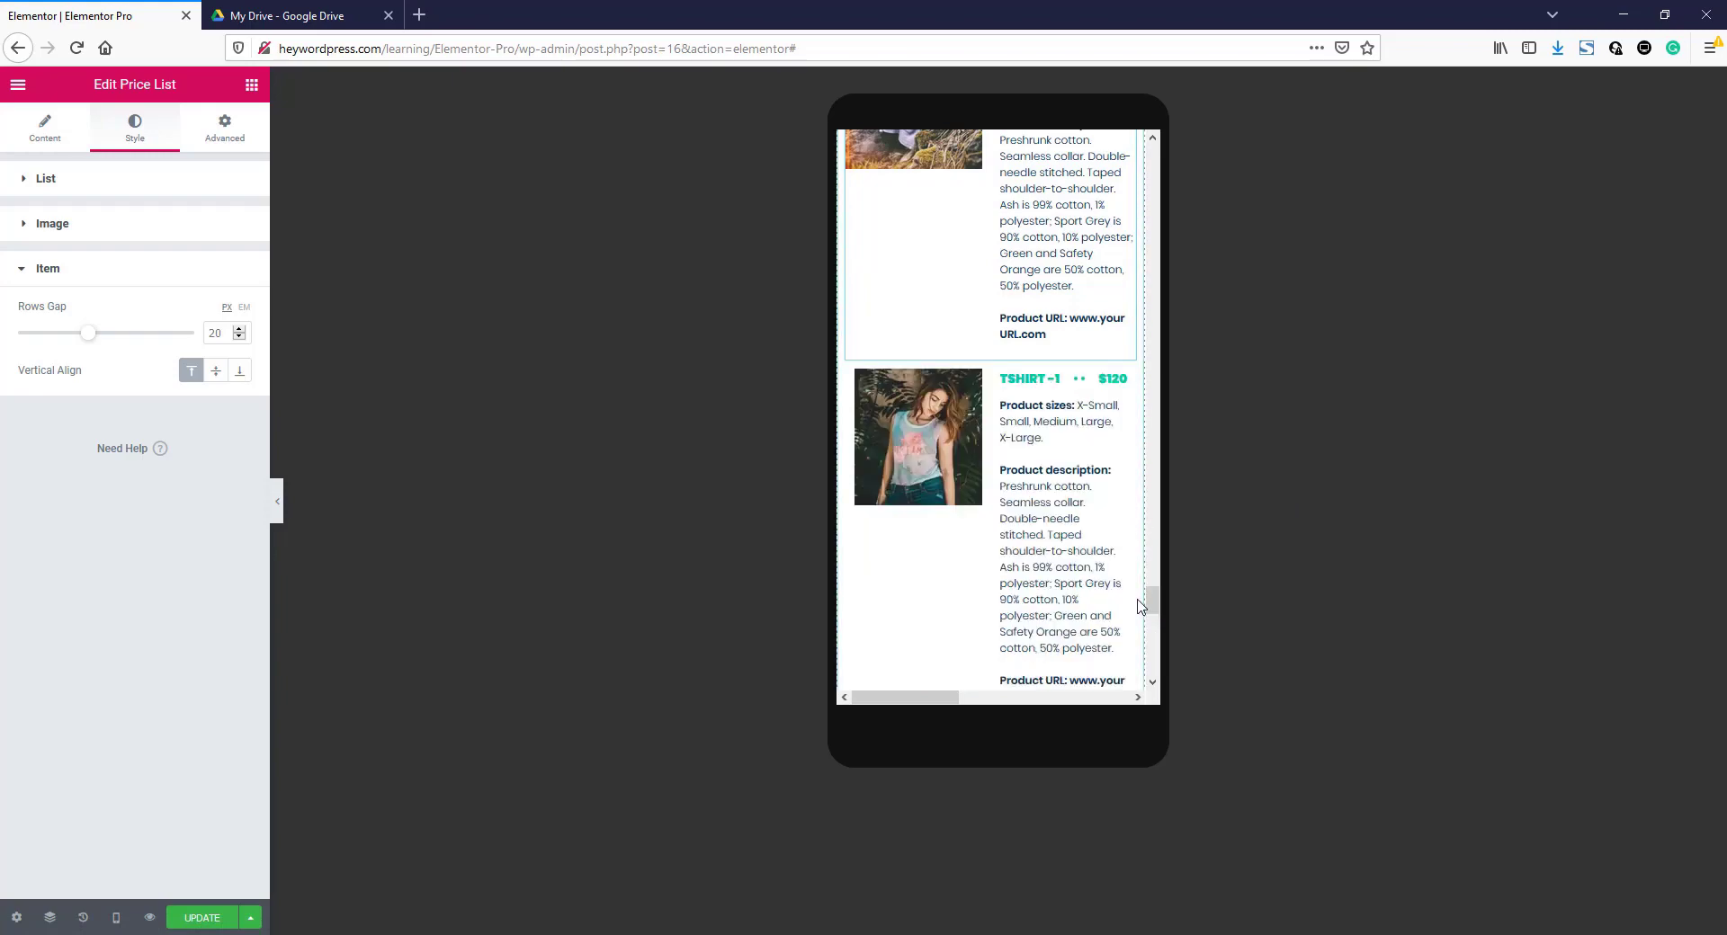
- Review the T-shirt price lists in the mobile preview, then in the tablet and desktop previews
drag(1150, 597, 1150, 554)
click(116, 919)
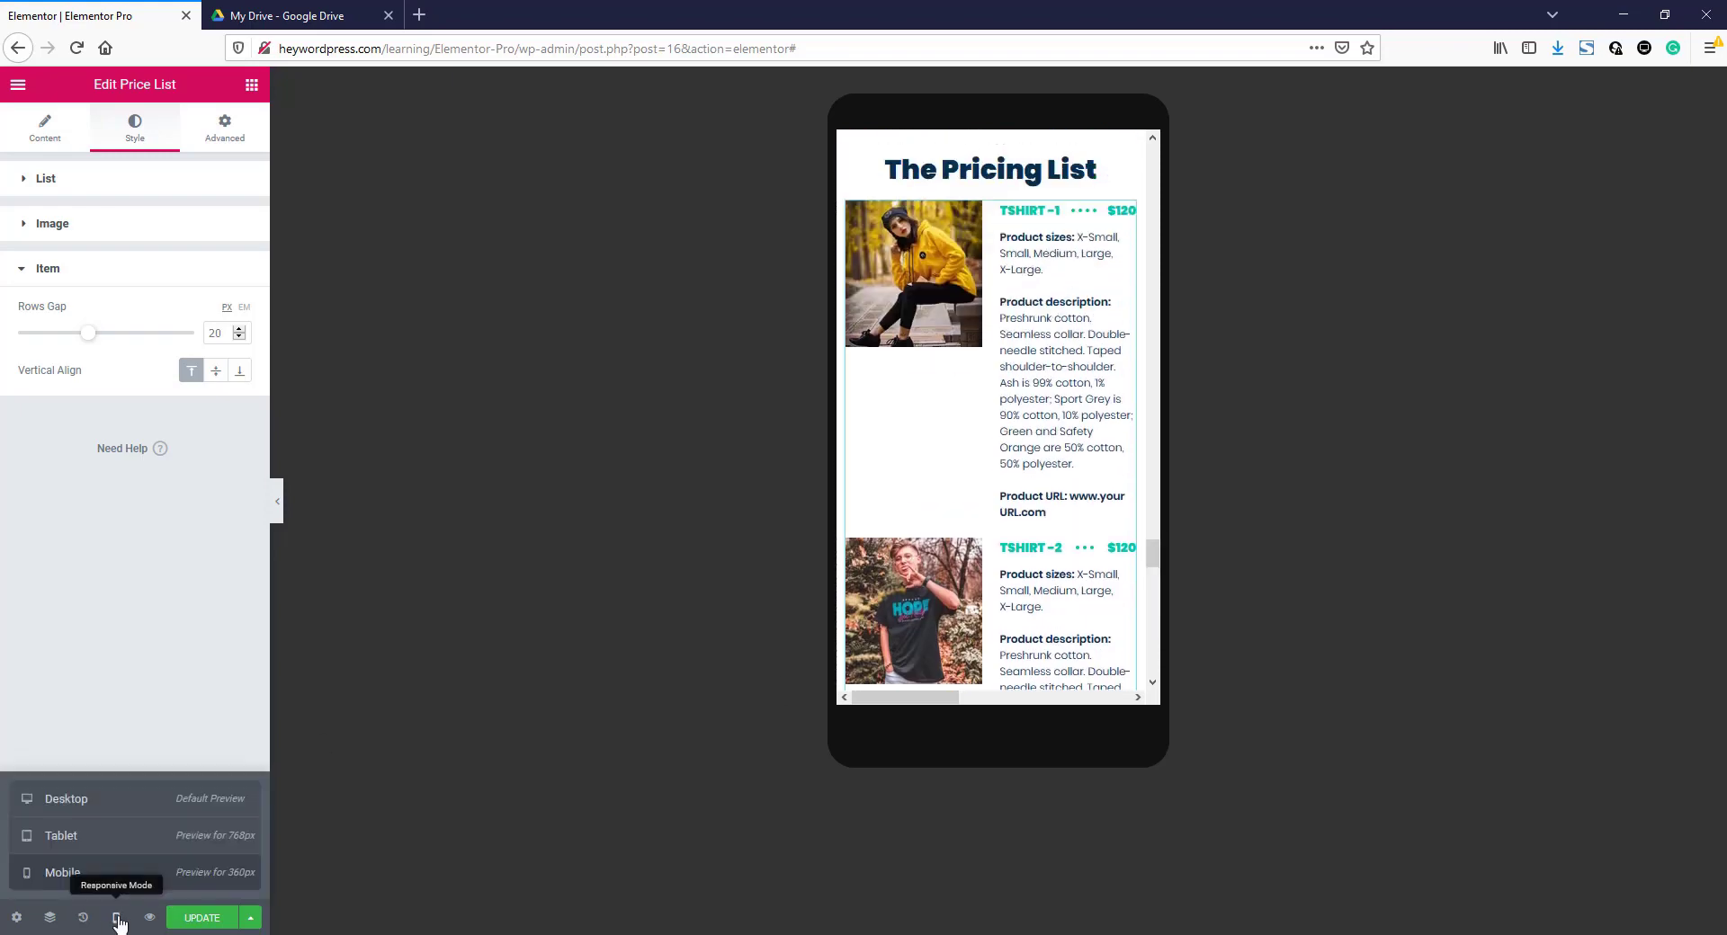
click(115, 836)
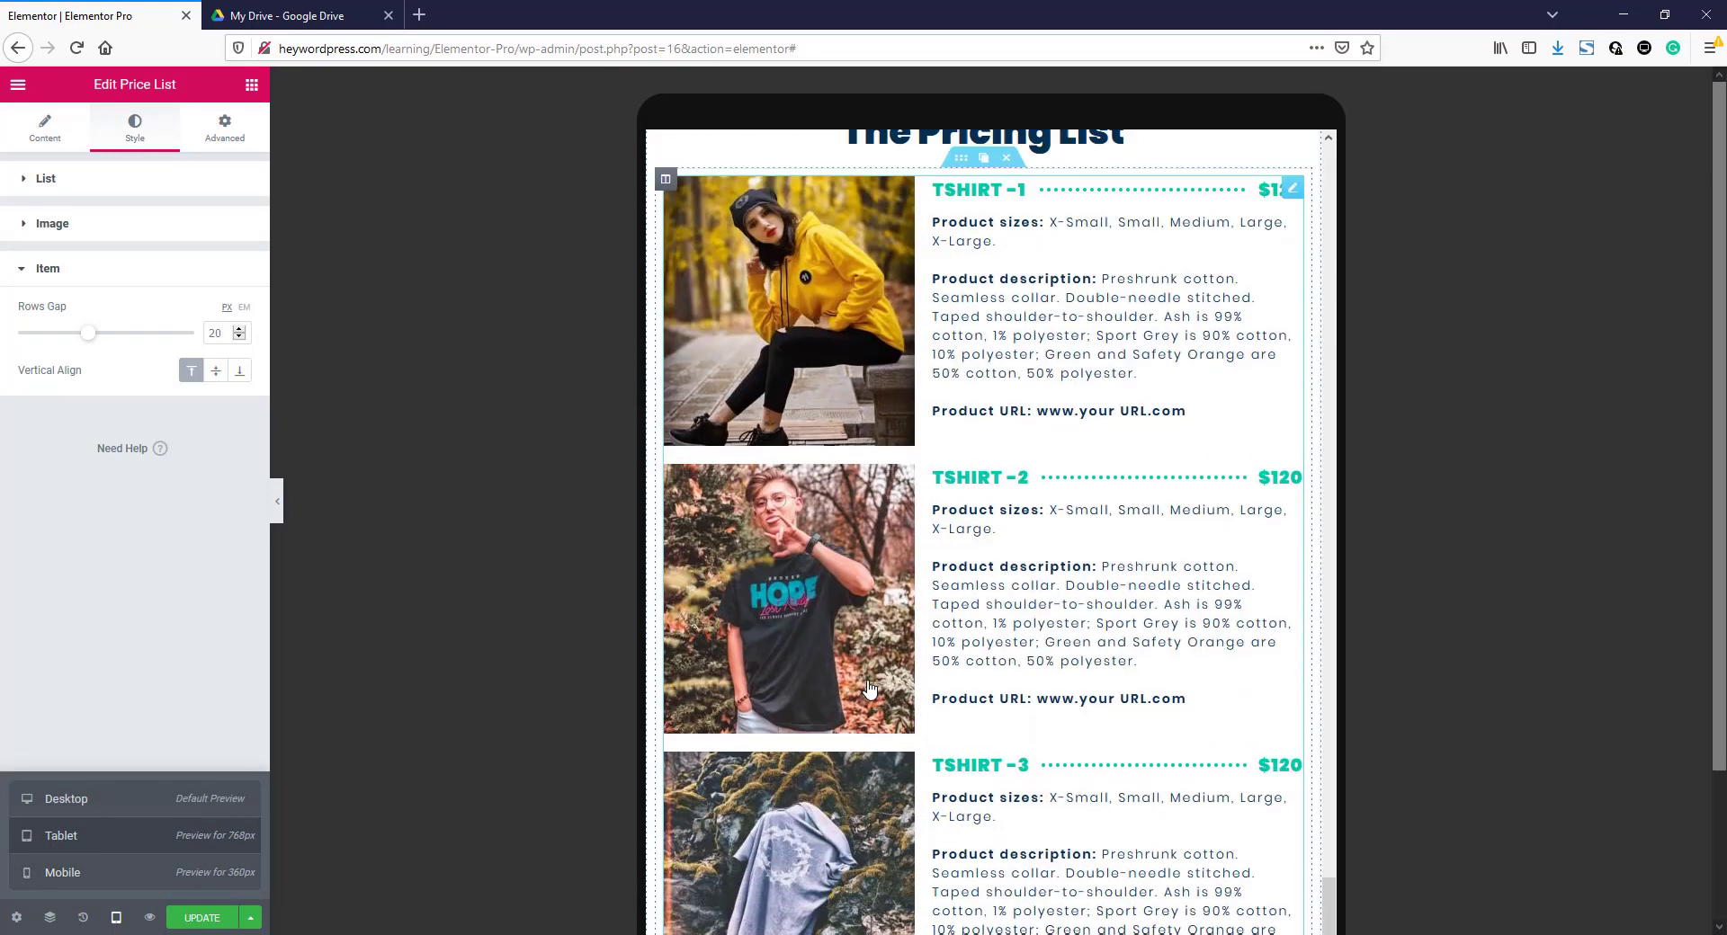
scroll(870, 687, down, 5)
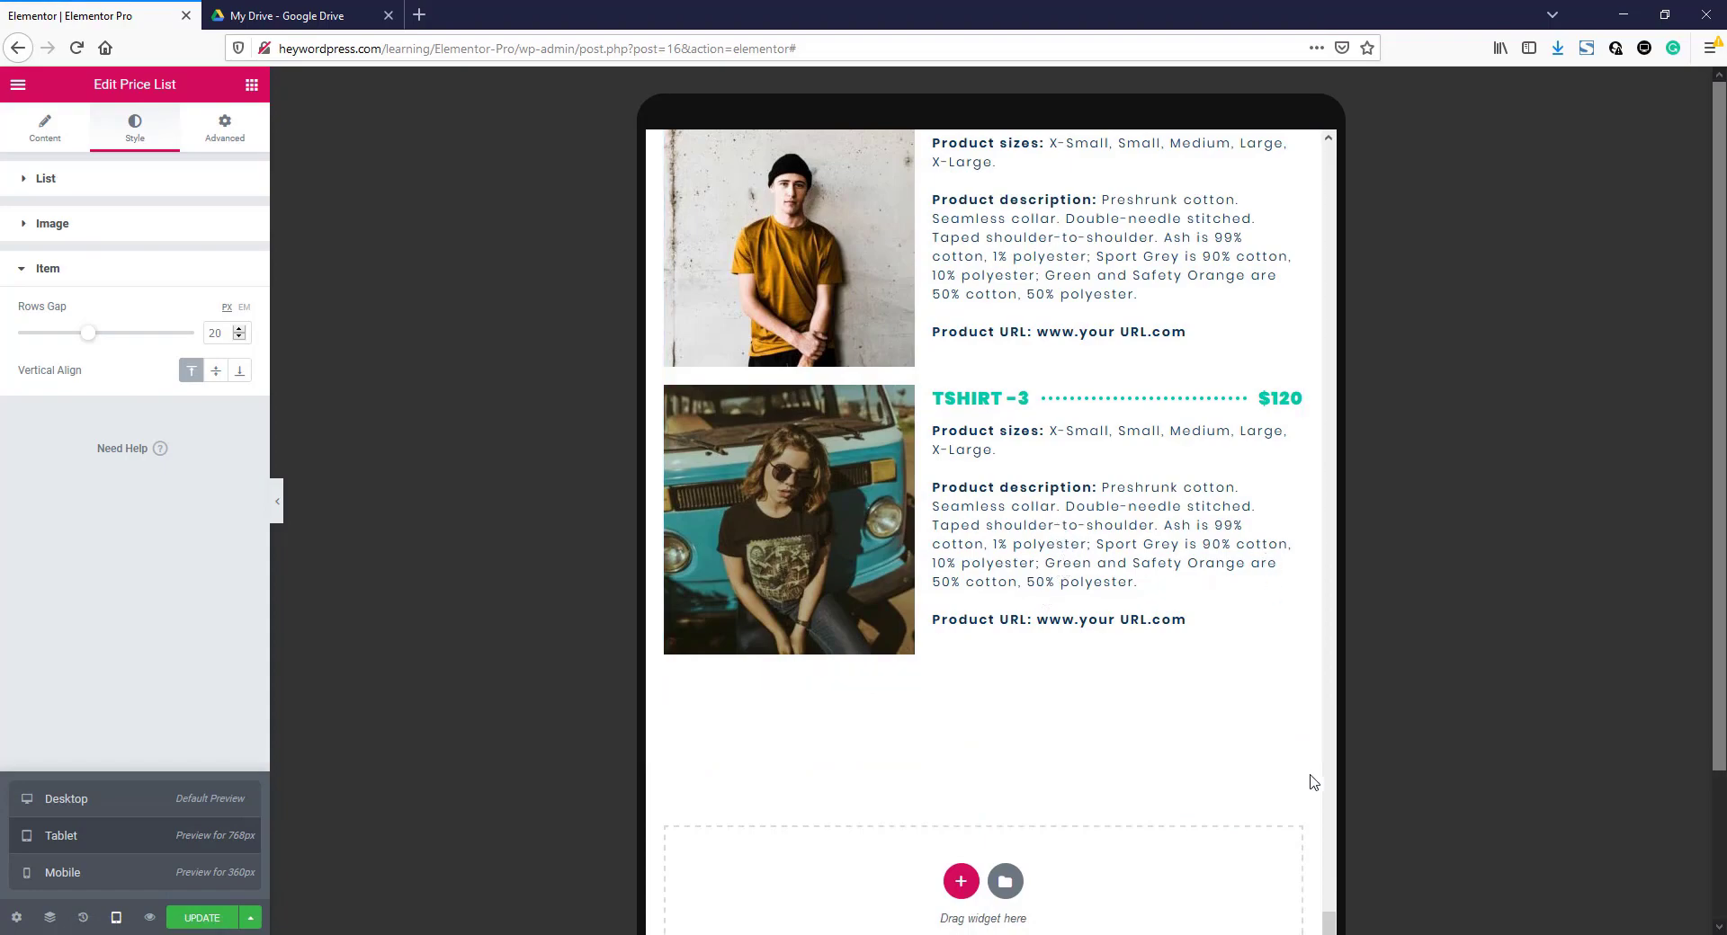
click(85, 805)
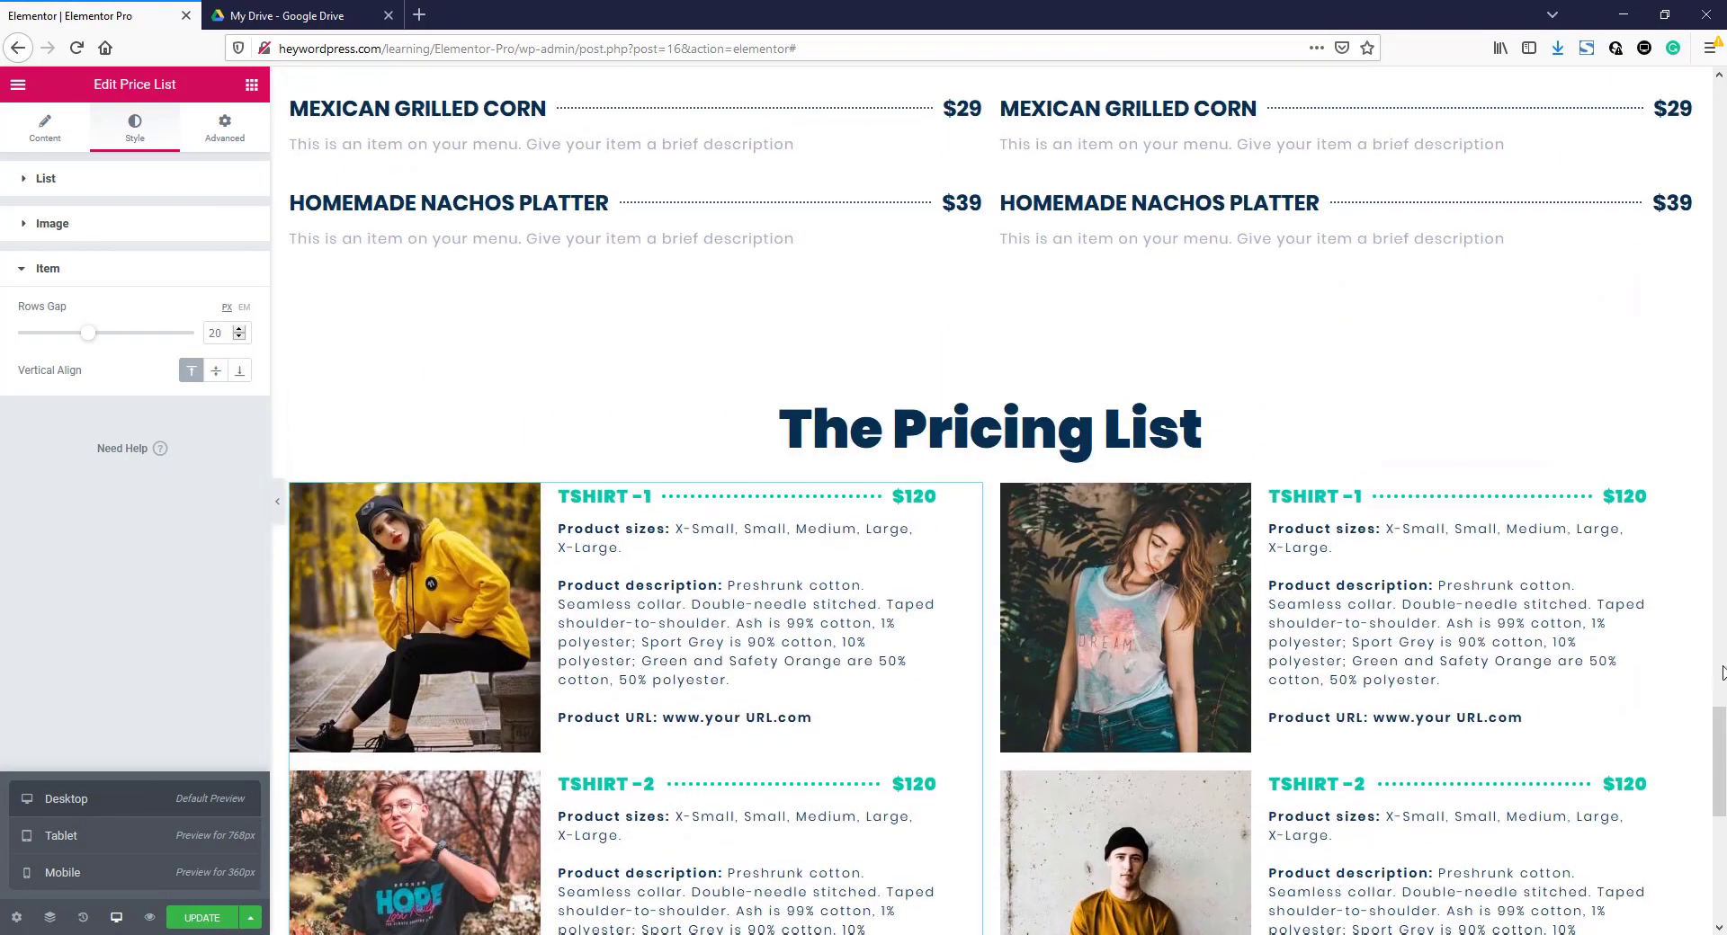
drag(1723, 788, 1722, 832)
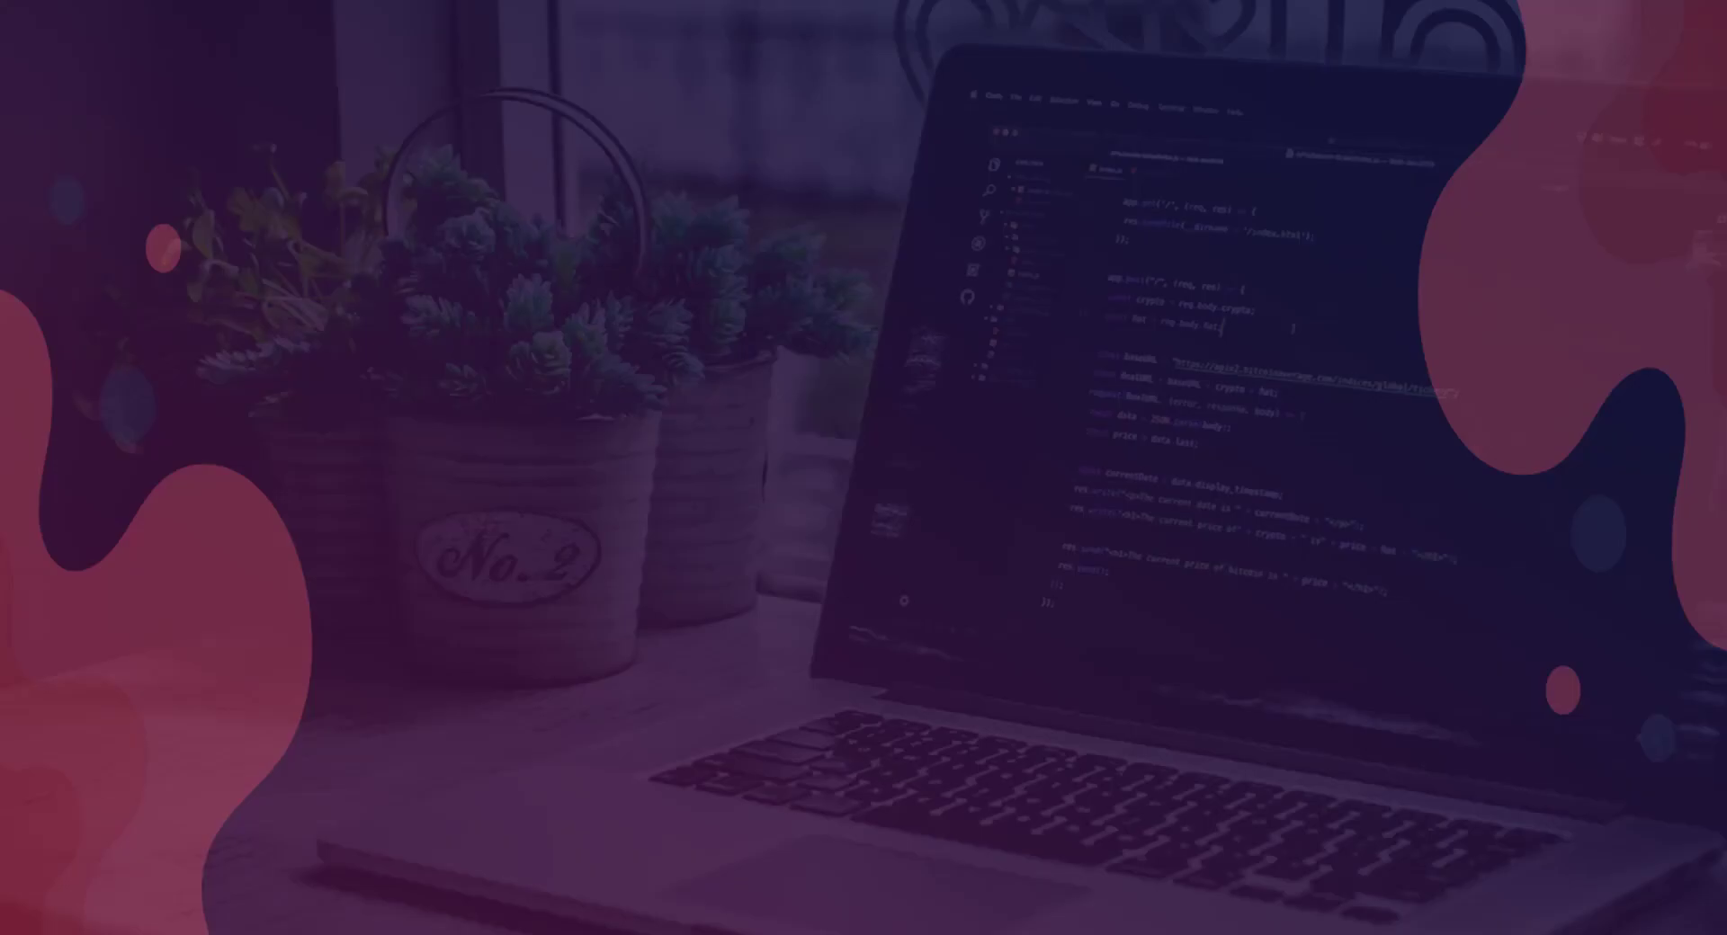